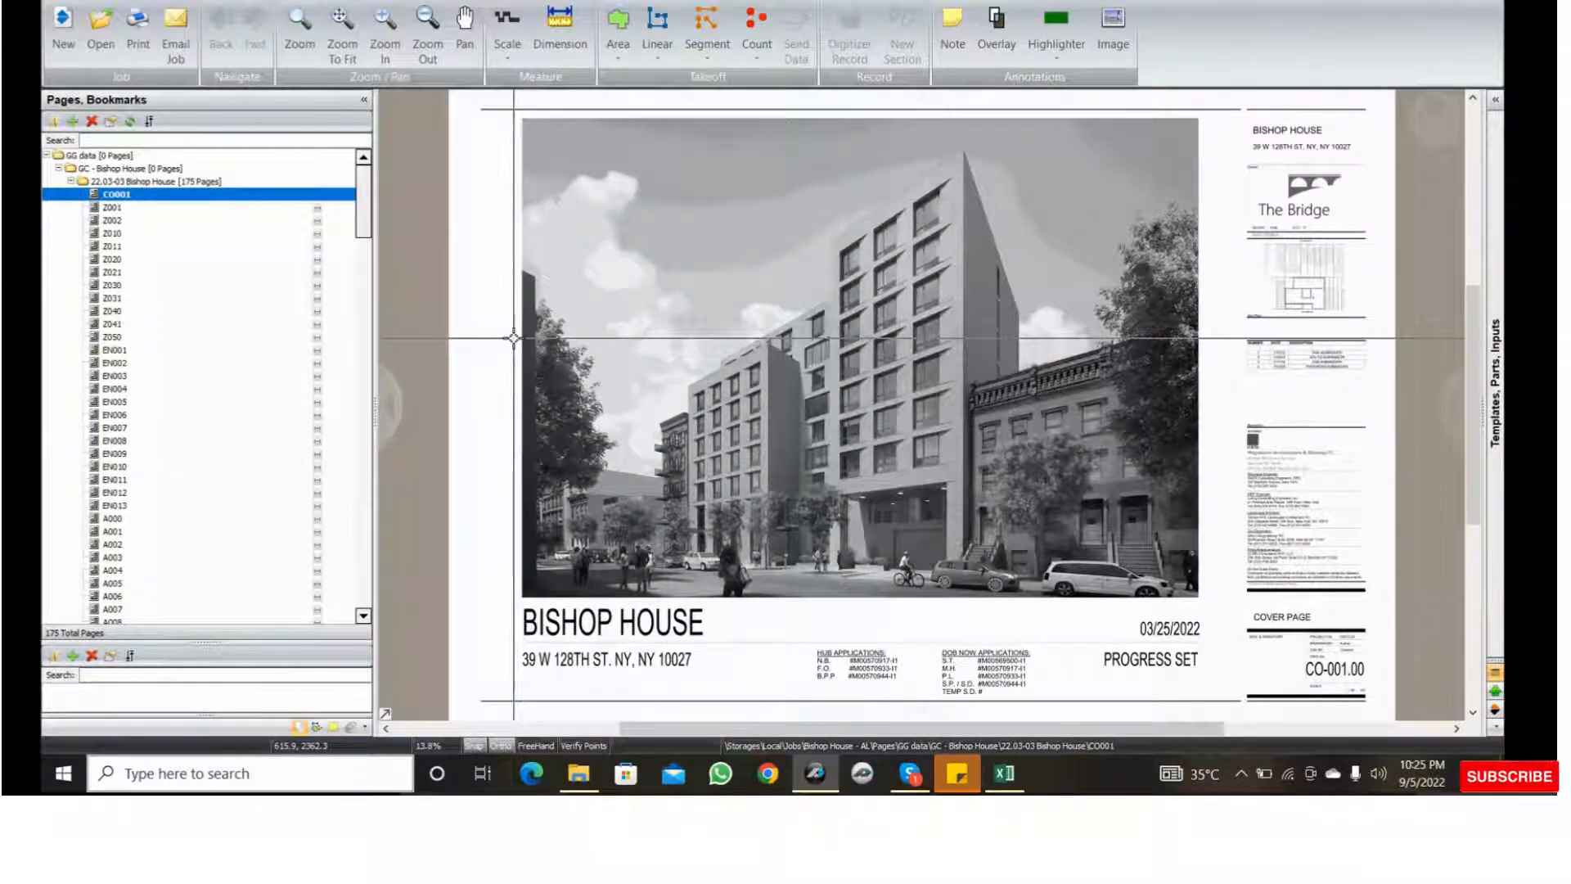
- Browse the Bishop House drawing set, viewing the cover page and sample zoning and energy sheets from Z030 to EN012
{"action": "scroll", "coordinate": [513, 338], "scroll_direction": "up", "scroll_amount": 1}
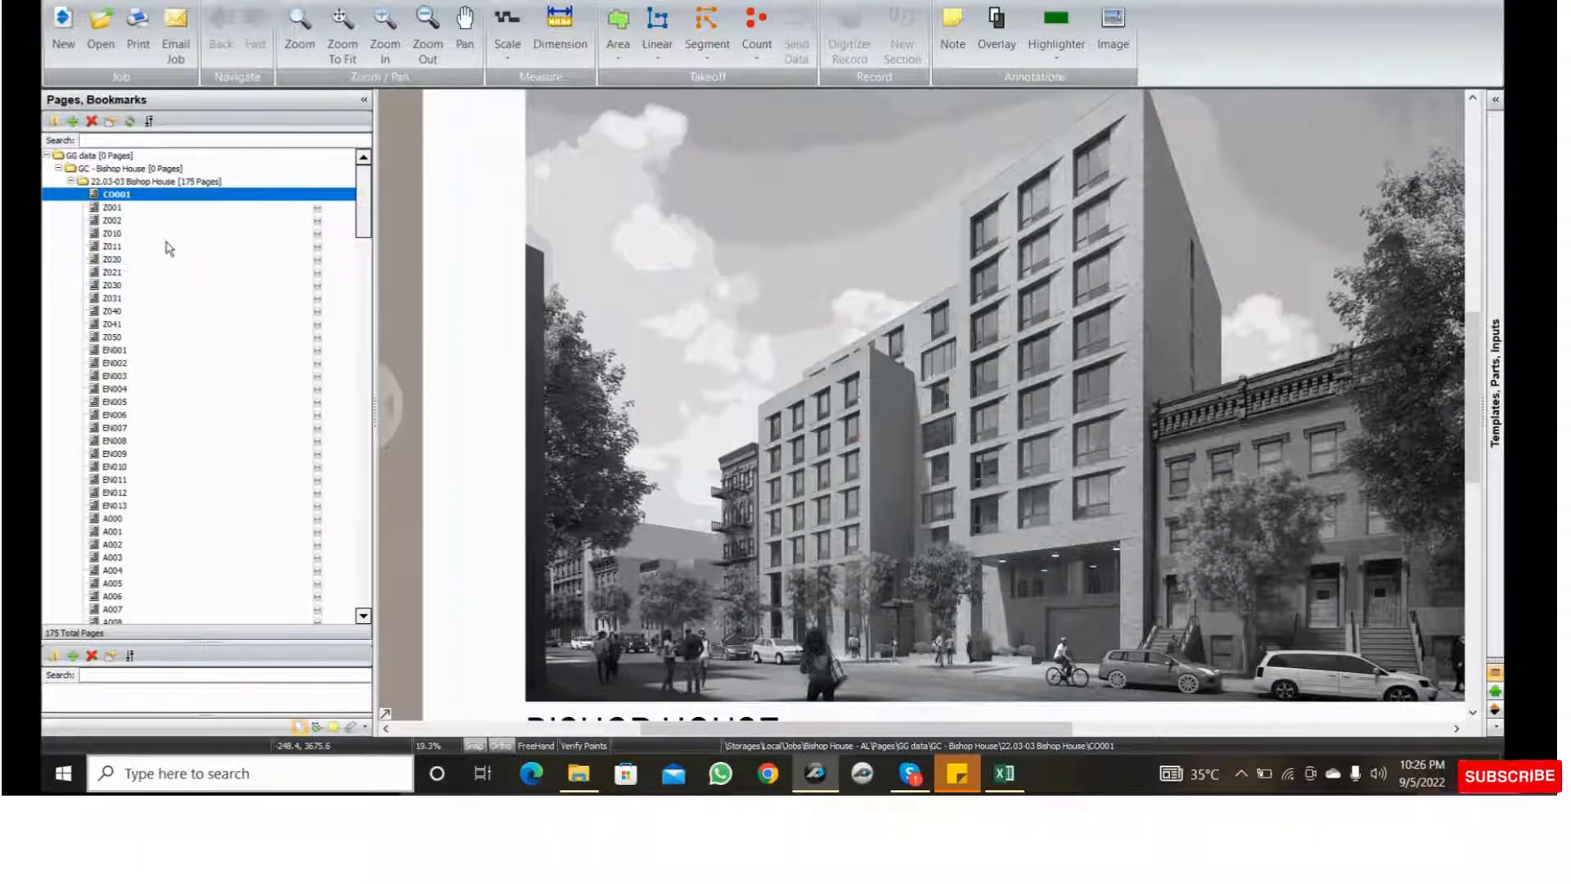
{"action": "left_click", "coordinate": [168, 285]}
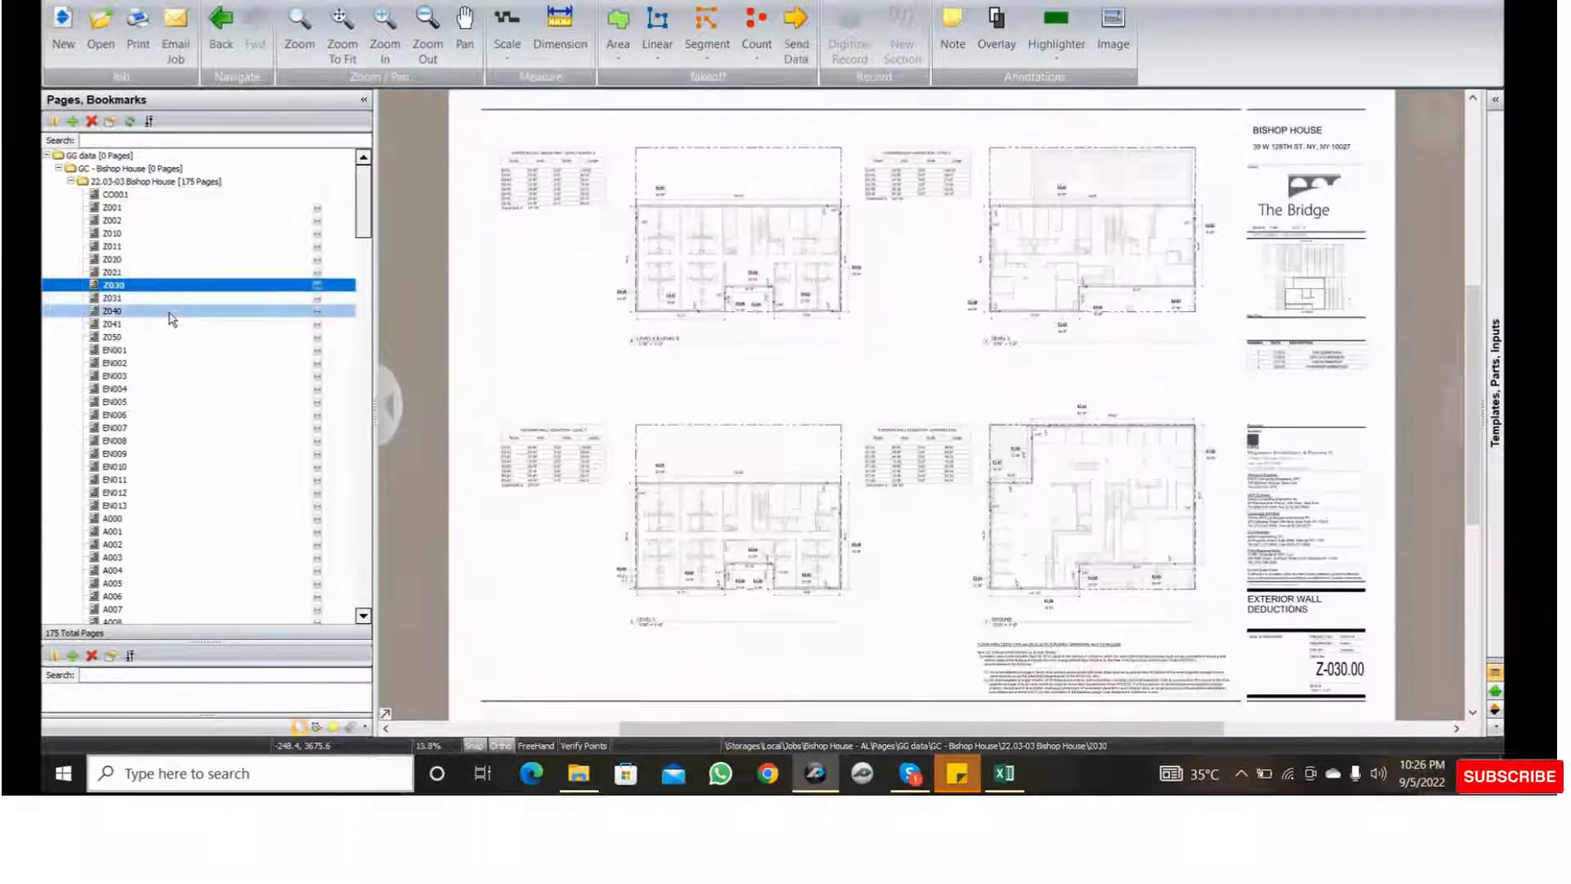
{"action": "left_click", "coordinate": [170, 312]}
{"action": "left_click", "coordinate": [176, 337]}
{"action": "left_click", "coordinate": [177, 348]}
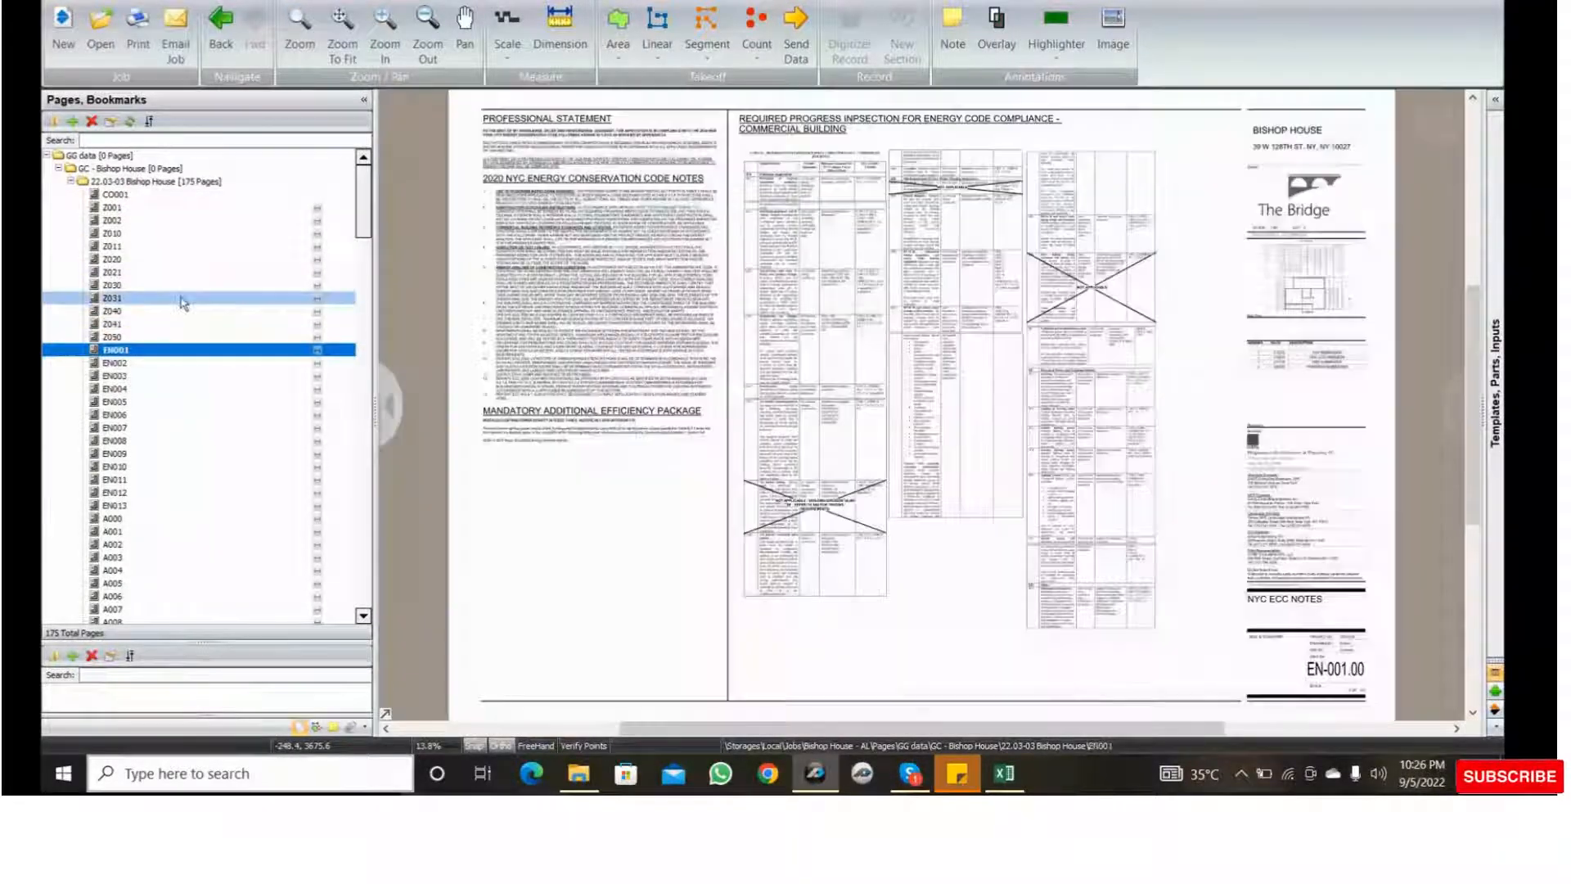
{"action": "left_click", "coordinate": [183, 300]}
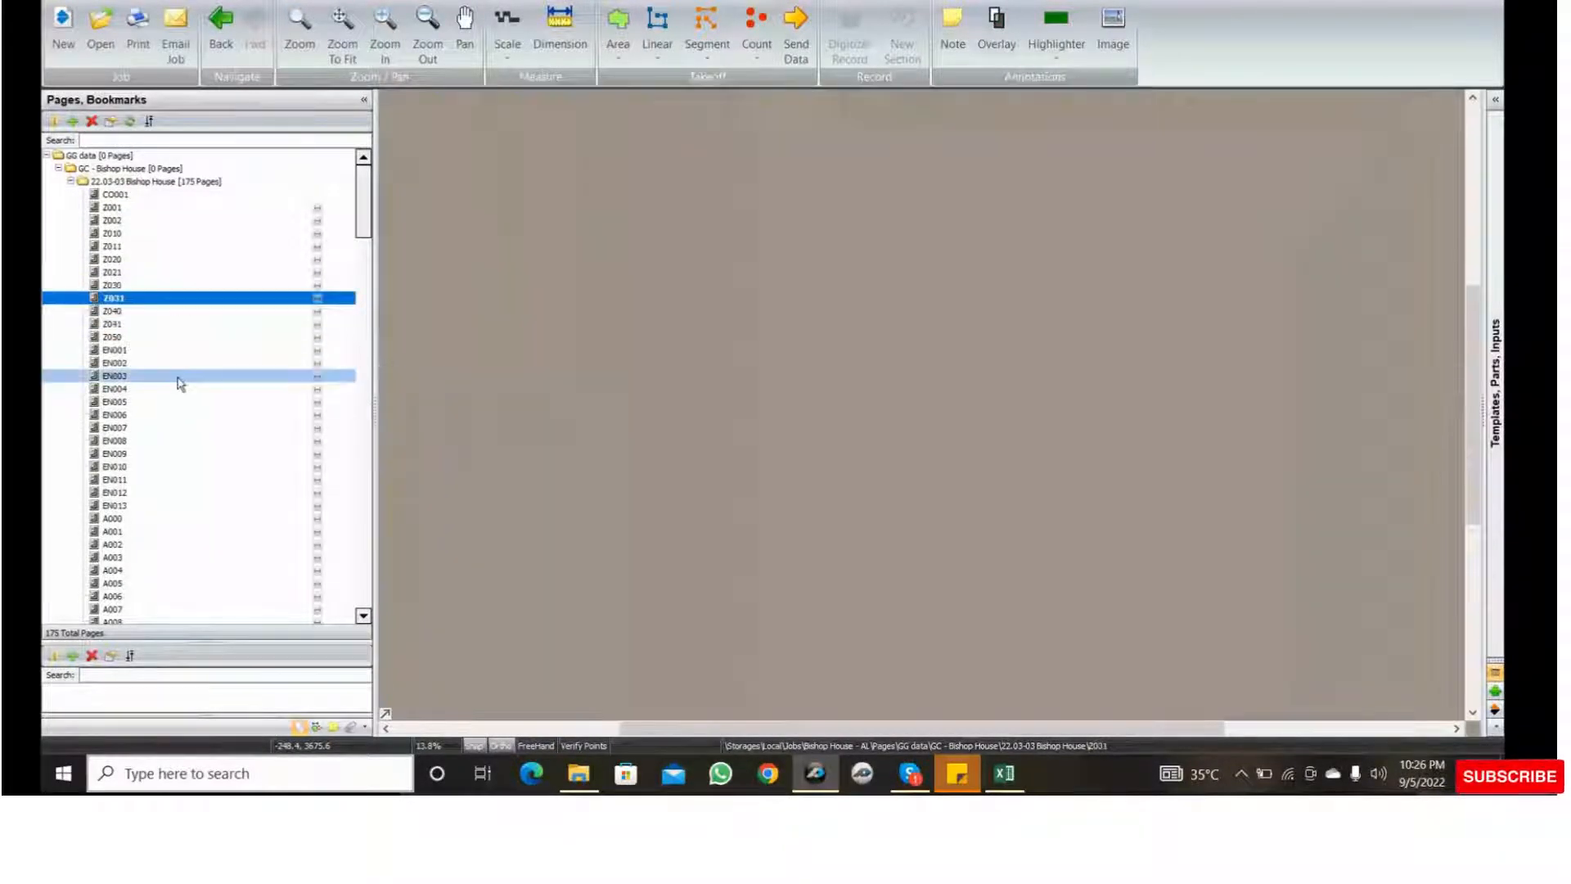
{"action": "left_click", "coordinate": [169, 440]}
{"action": "left_click", "coordinate": [170, 493]}
{"action": "scroll", "coordinate": [164, 475], "scroll_direction": "down", "scroll_amount": 2}
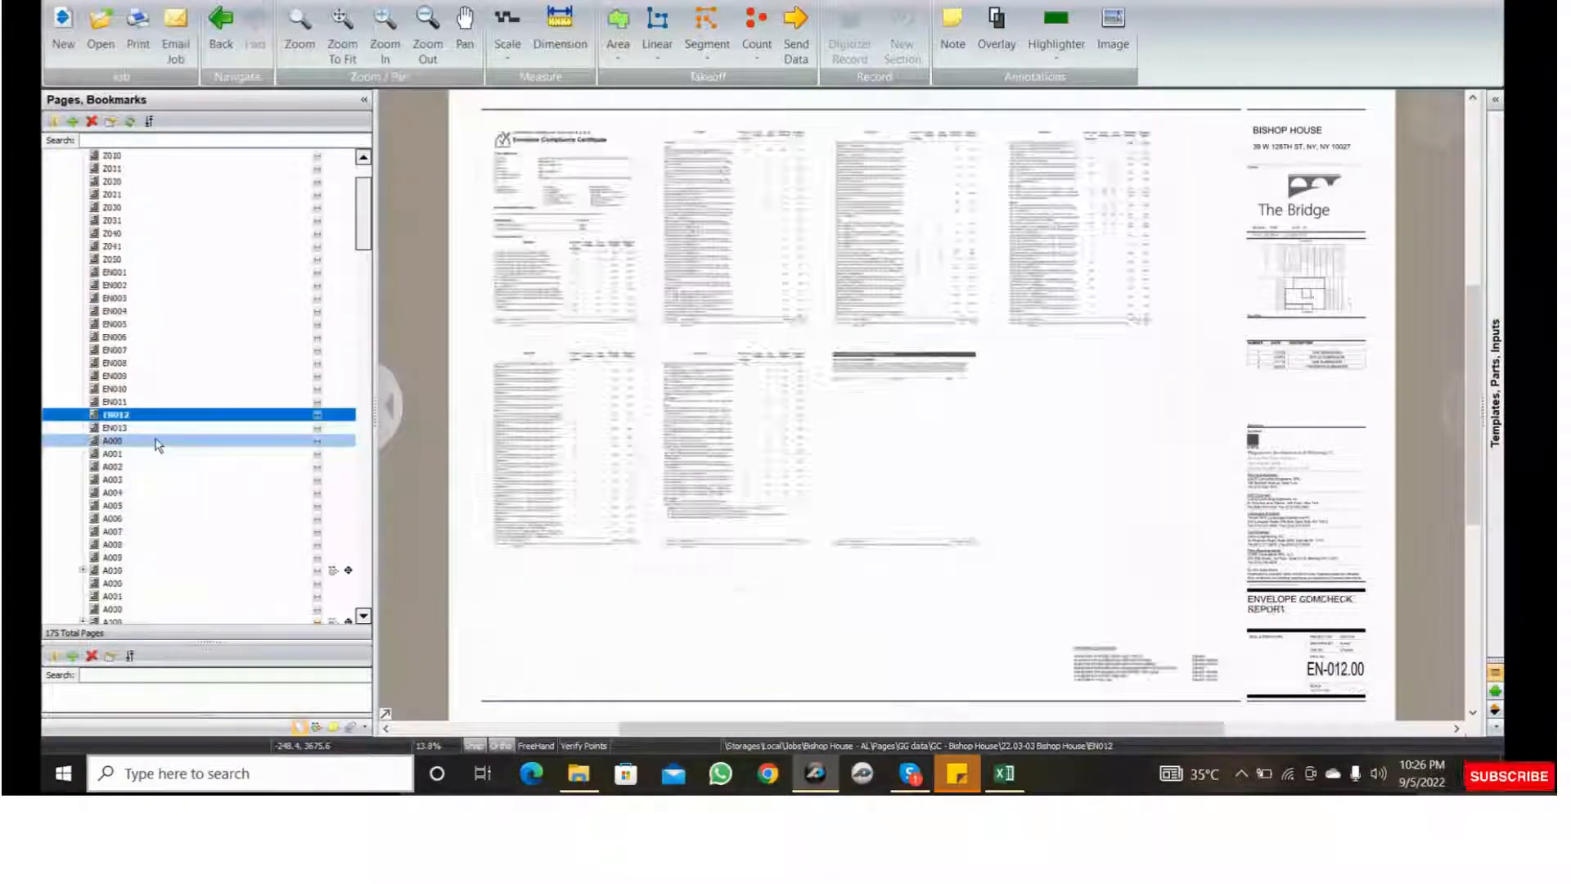
- Open the drawing index sheet A000 and collapse the page list to give the drawing more room
{"action": "left_click", "coordinate": [155, 443]}
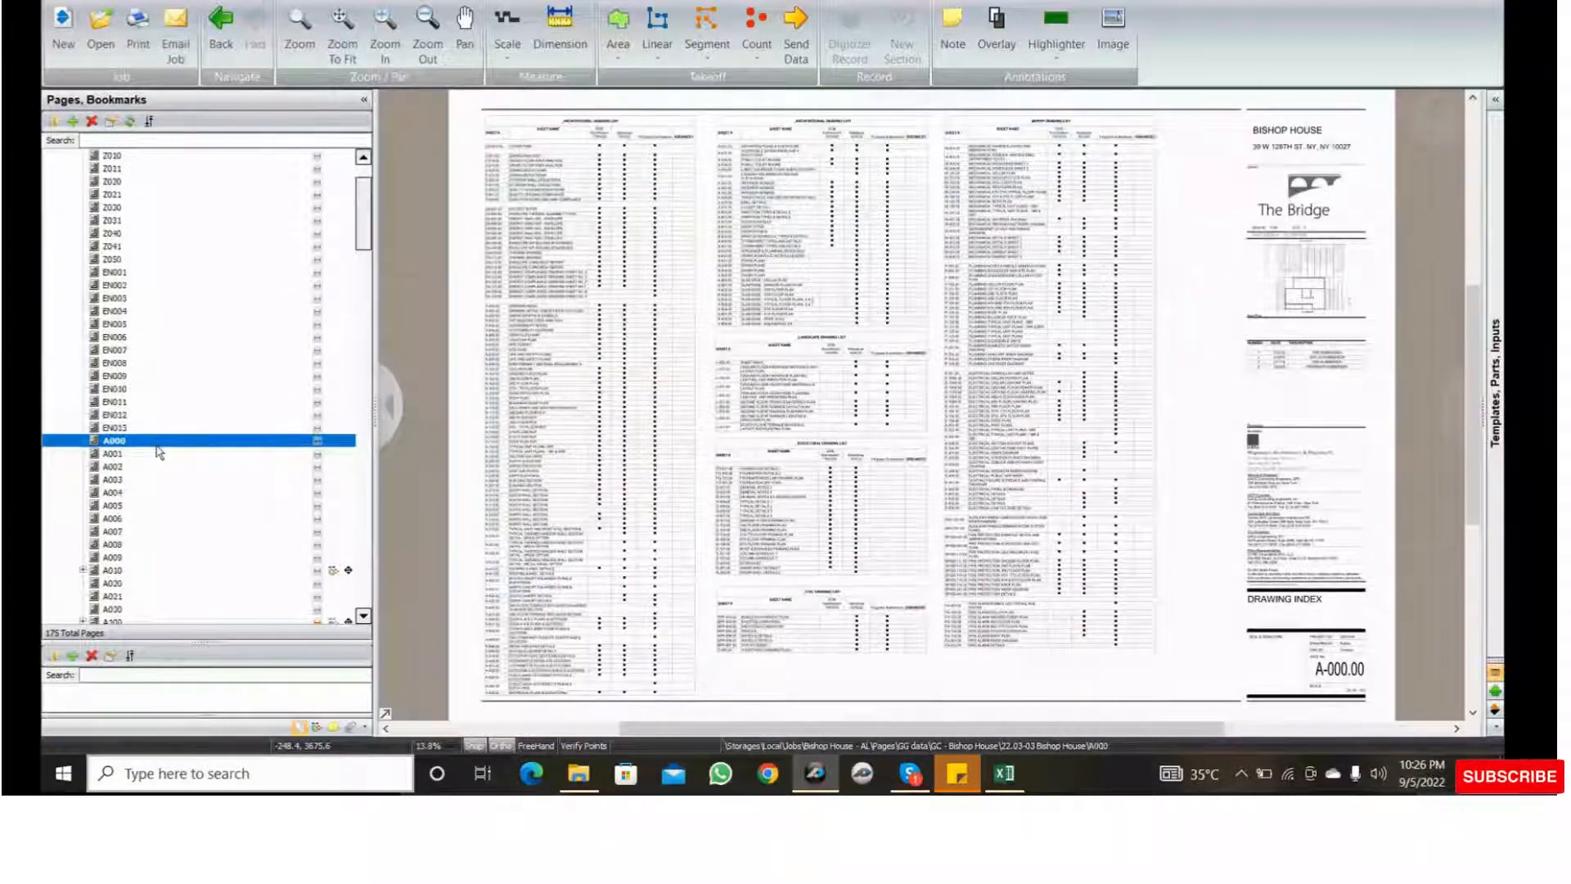
{"action": "scroll", "coordinate": [534, 182], "scroll_direction": "up", "scroll_amount": 3}
{"action": "middle_click_drag", "start_coordinate": [674, 161], "coordinate": [668, 196]}
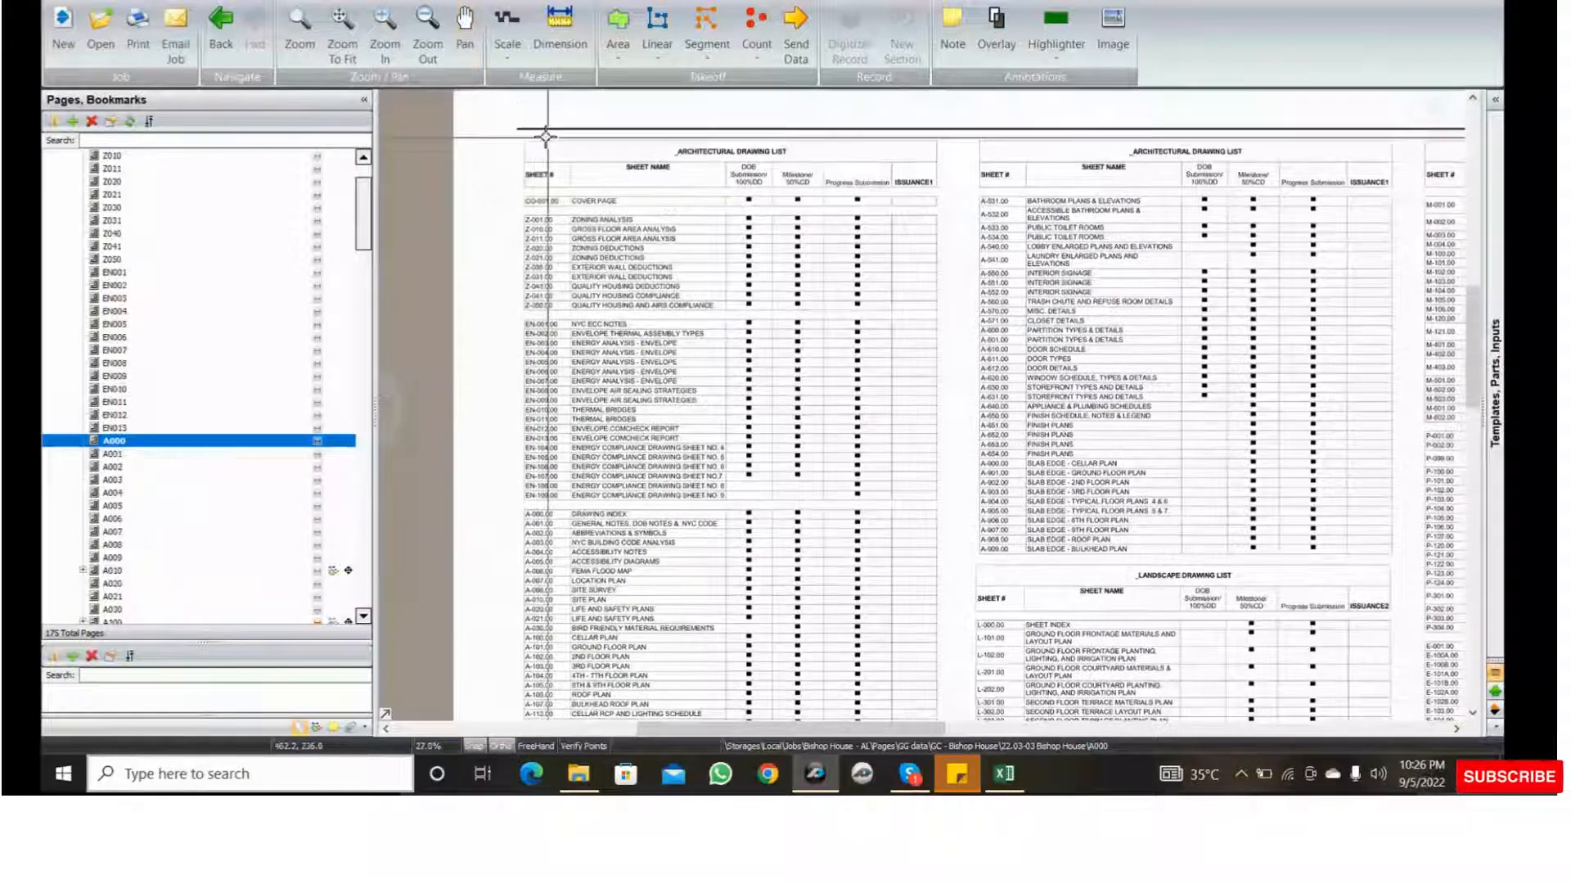
{"action": "left_click", "coordinate": [364, 99]}
- Look over the architectural, landscape, structural and MEP/FP drawing lists on the index sheet
{"action": "mouse_move", "coordinate": [900, 446]}
{"action": "middle_mouse_down"}
{"action": "mouse_move", "coordinate": [847, 405]}
{"action": "mouse_move", "coordinate": [837, 367]}
{"action": "middle_mouse_up"}
{"action": "scroll", "coordinate": [837, 367], "scroll_direction": "down", "scroll_amount": 1}
{"action": "left_click_drag", "start_coordinate": [792, 335], "coordinate": [652, 219]}
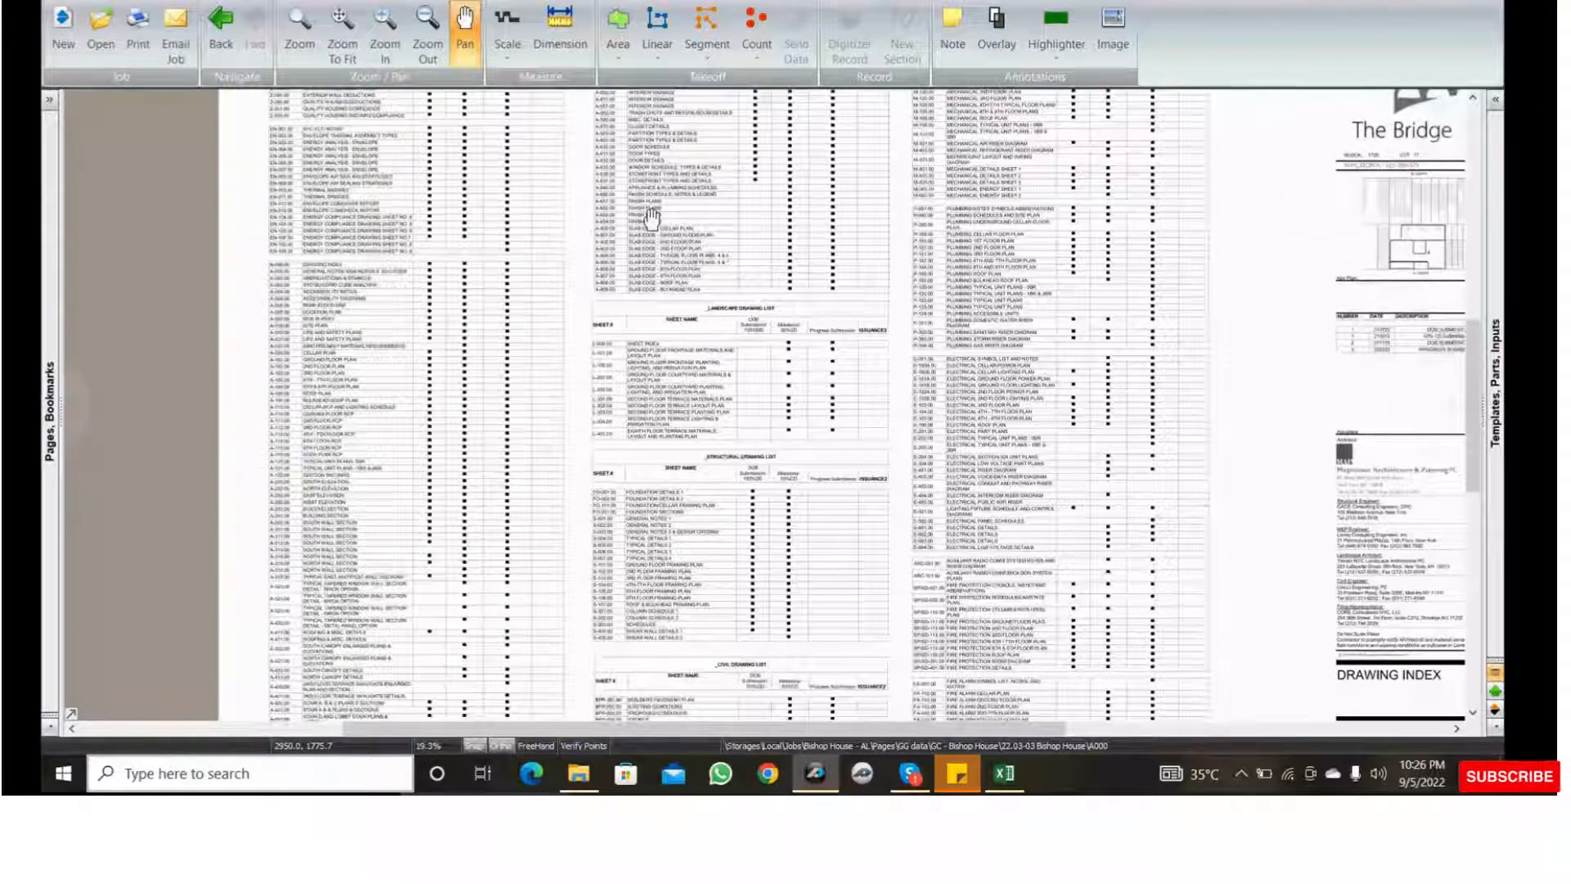
{"action": "mouse_move", "coordinate": [652, 219]}
{"action": "left_mouse_down"}
{"action": "mouse_move", "coordinate": [602, 149]}
{"action": "mouse_move", "coordinate": [650, 280]}
{"action": "mouse_move", "coordinate": [651, 323]}
{"action": "mouse_move", "coordinate": [629, 329]}
{"action": "left_mouse_up"}
{"action": "left_click_drag", "start_coordinate": [614, 210], "coordinate": [674, 302]}
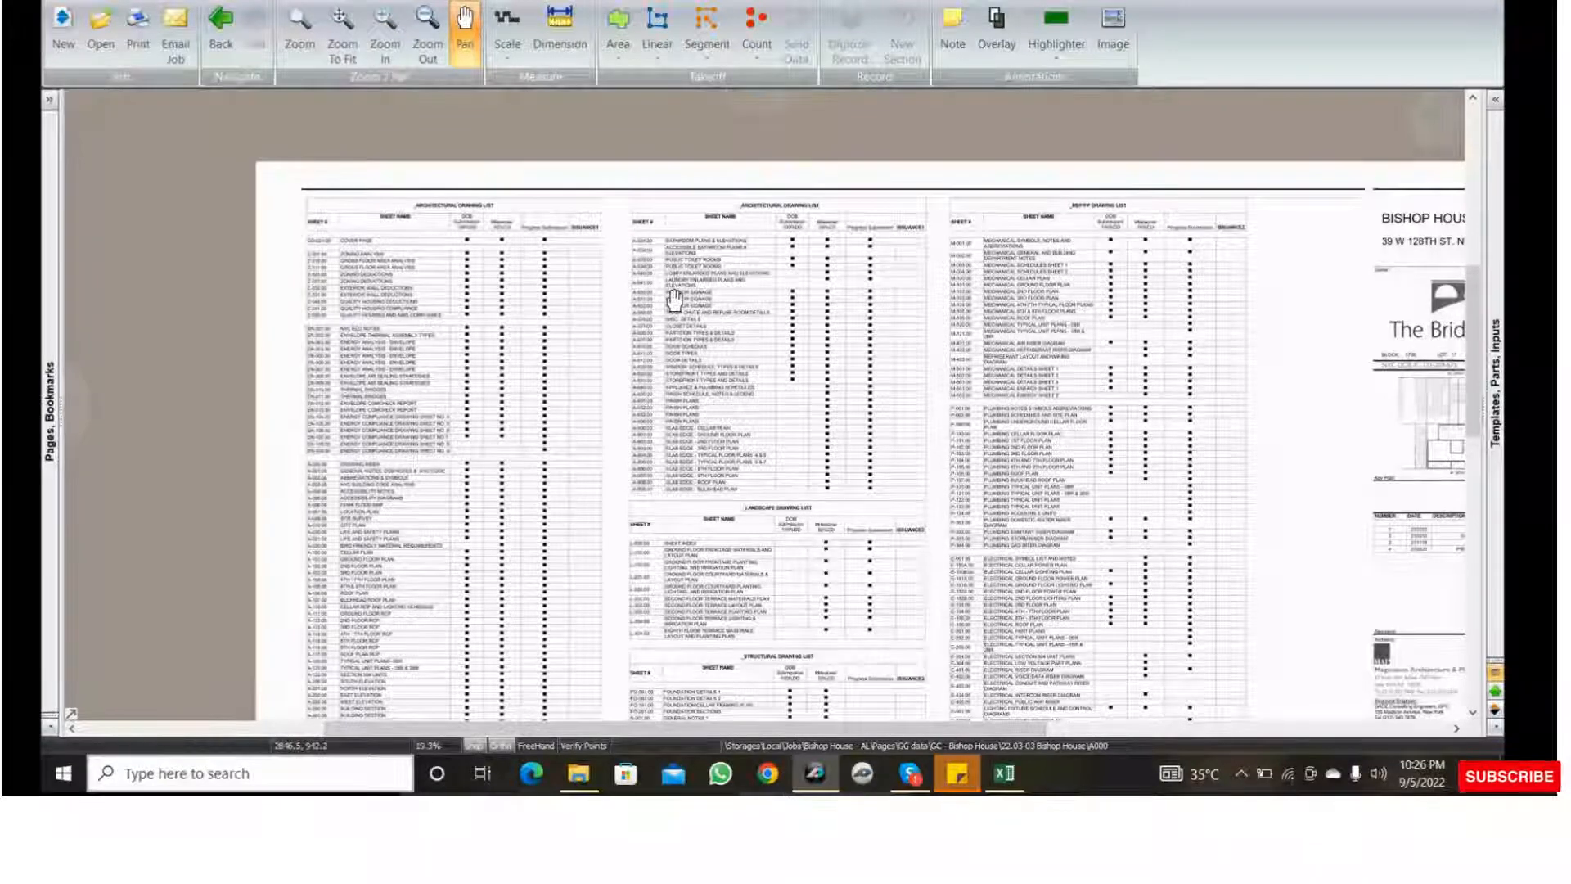
{"action": "left_click_drag", "start_coordinate": [674, 301], "coordinate": [668, 290]}
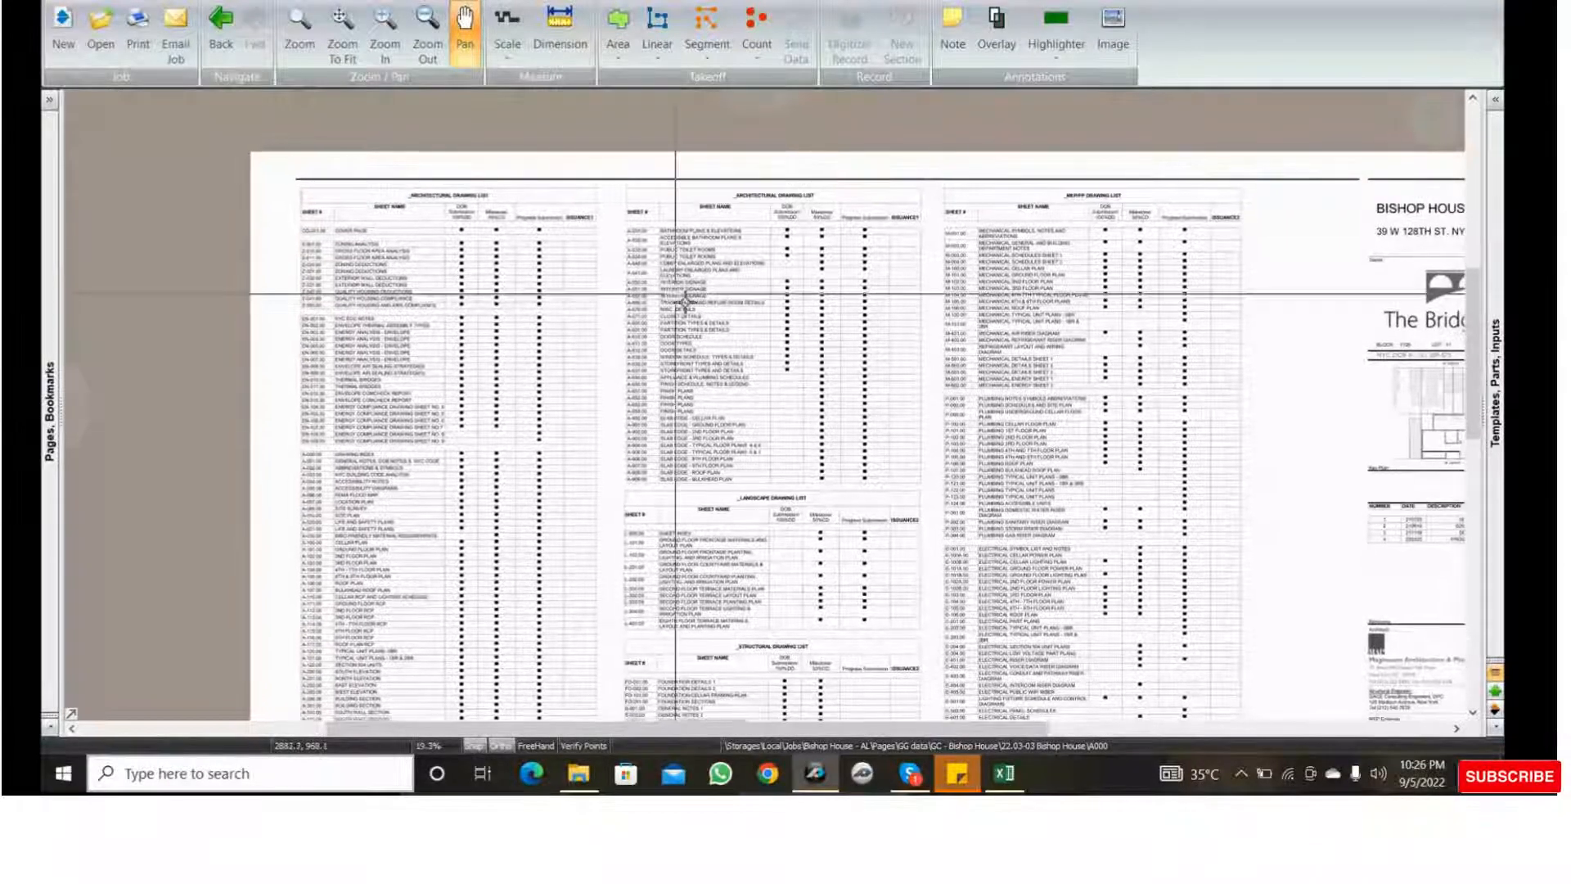
{"action": "left_click", "coordinate": [1378, 774]}
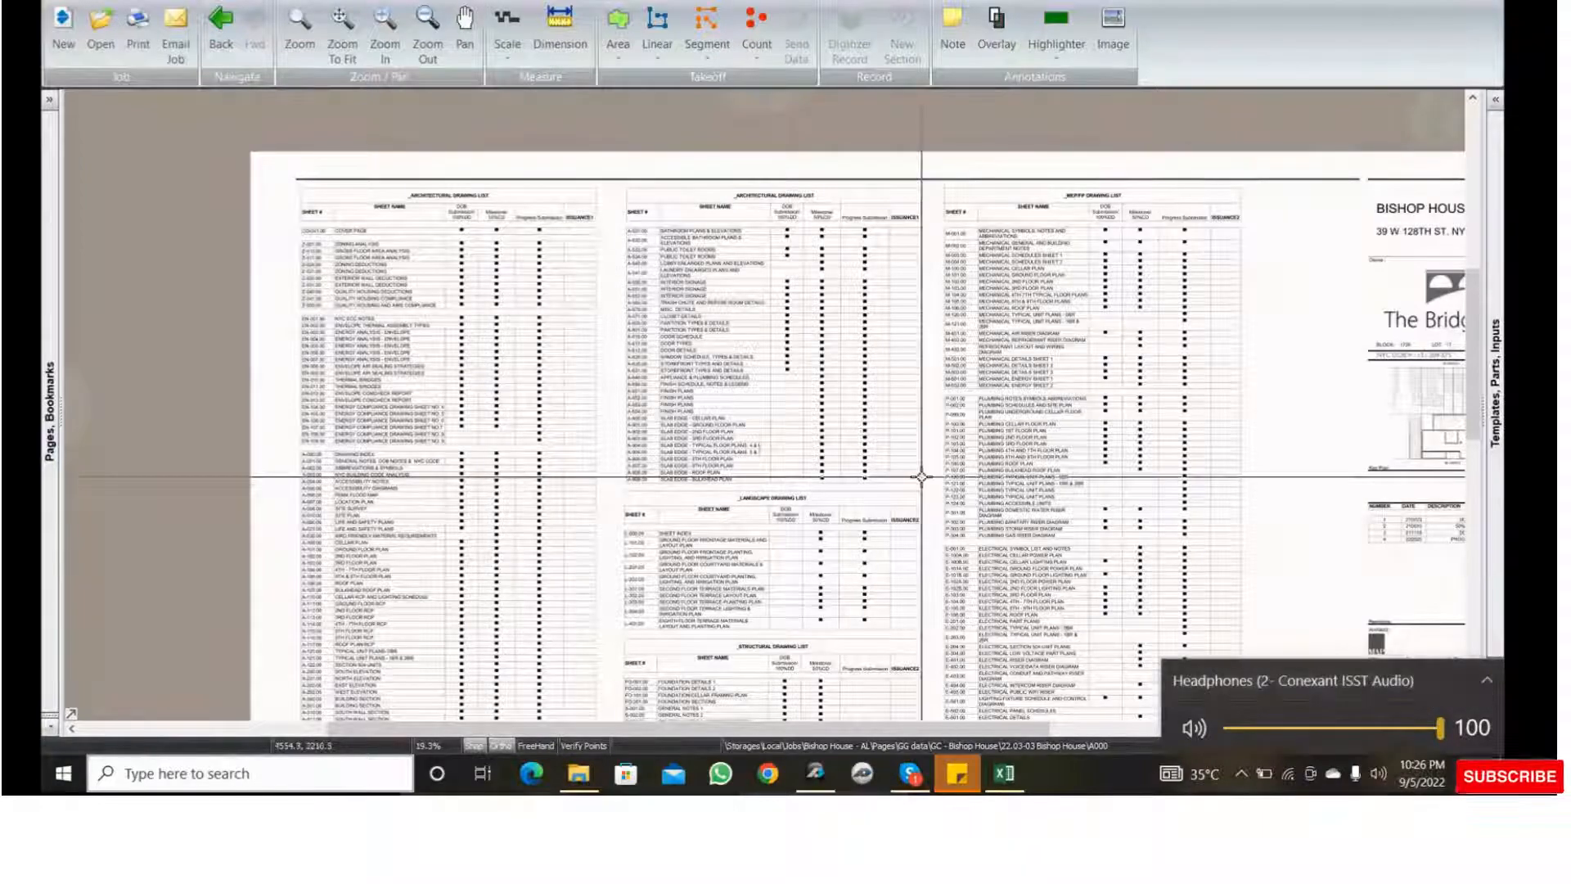
{"action": "left_click_drag", "start_coordinate": [922, 474], "coordinate": [908, 434]}
- Examine the zoning (Z), energy (EN) and first A-series entries in the architectural drawing list
{"action": "scroll", "coordinate": [434, 244], "scroll_direction": "up", "scroll_amount": 2}
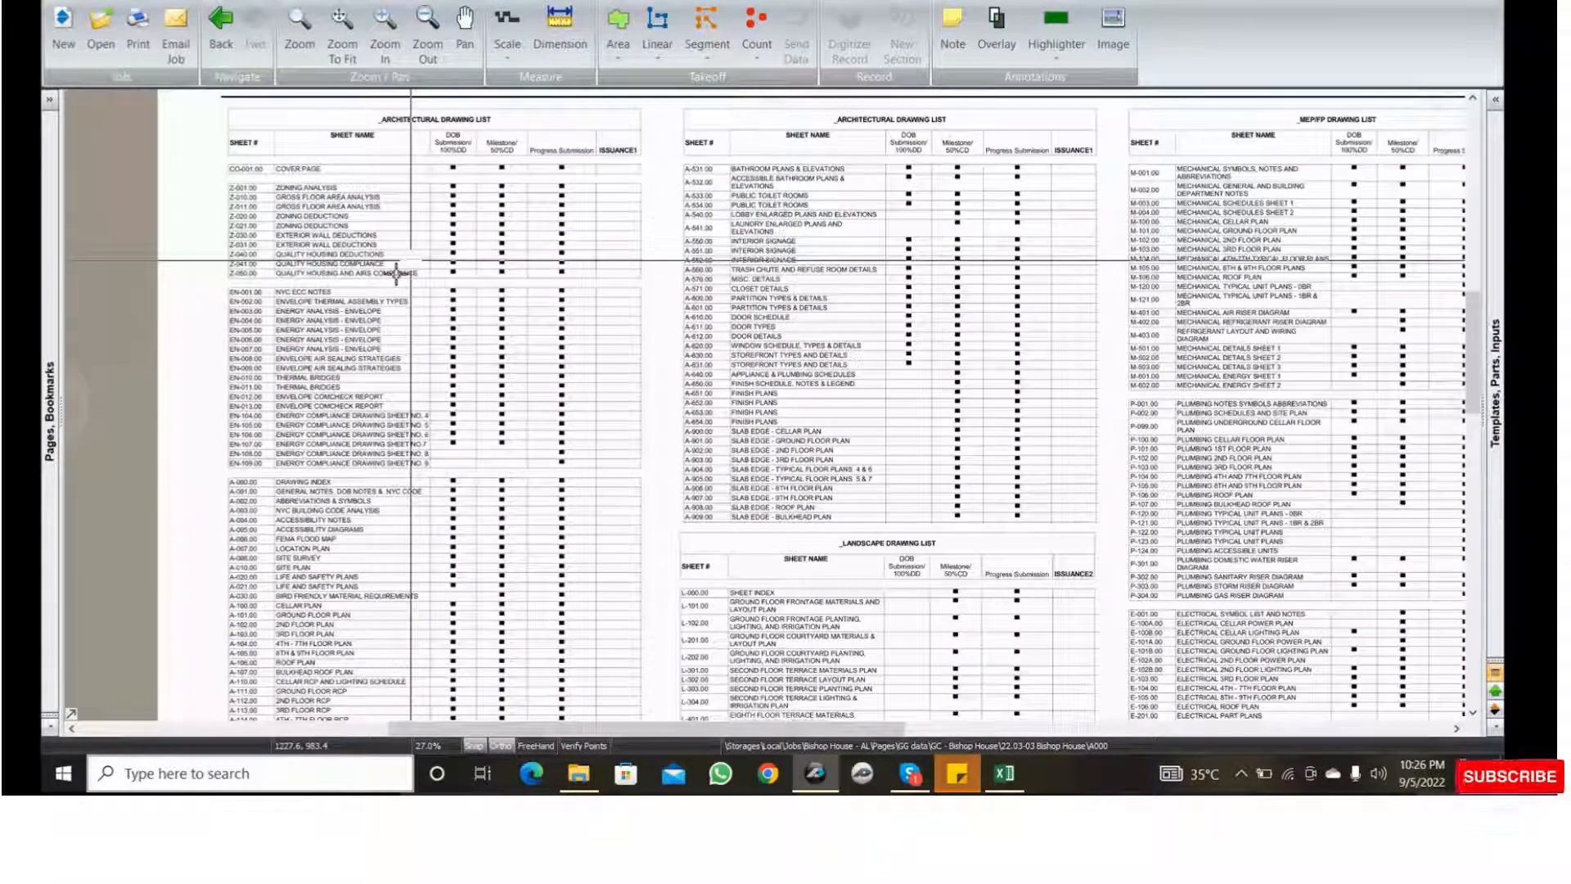
{"action": "scroll", "coordinate": [396, 272], "scroll_direction": "up", "scroll_amount": 2}
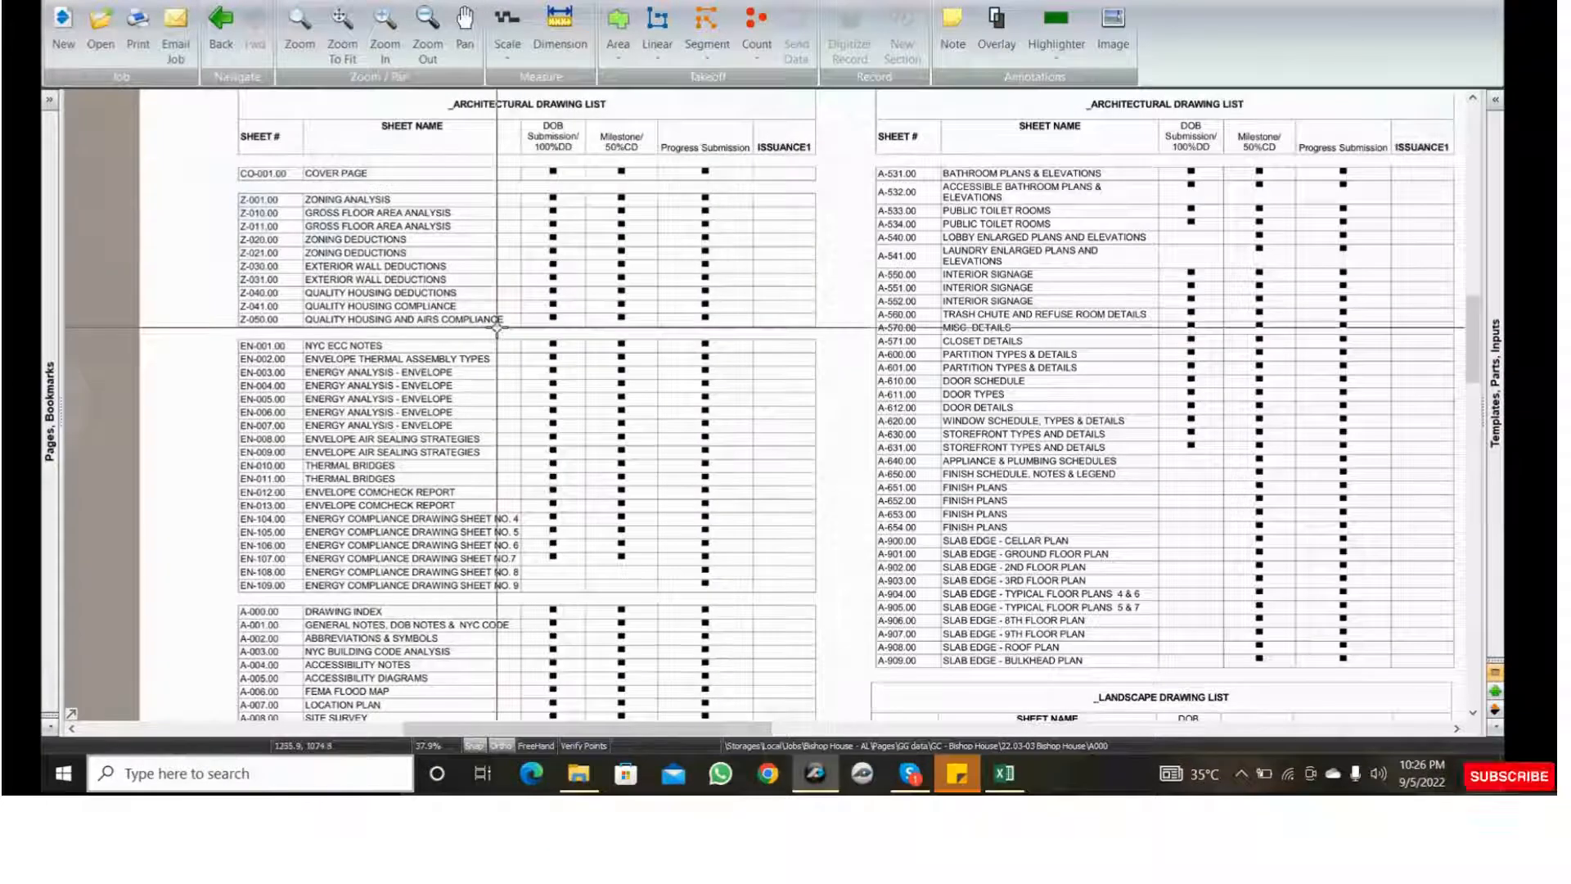
{"action": "mouse_move", "coordinate": [652, 438]}
{"action": "middle_mouse_down"}
{"action": "mouse_move", "coordinate": [668, 444]}
{"action": "mouse_move", "coordinate": [671, 418]}
{"action": "middle_mouse_up"}
{"action": "left_click_drag", "start_coordinate": [235, 155], "coordinate": [579, 321]}
{"action": "middle_click_drag", "start_coordinate": [725, 373], "coordinate": [759, 334]}
{"action": "left_click_drag", "start_coordinate": [295, 153], "coordinate": [648, 428]}
{"action": "middle_click_drag", "start_coordinate": [813, 452], "coordinate": [829, 322]}
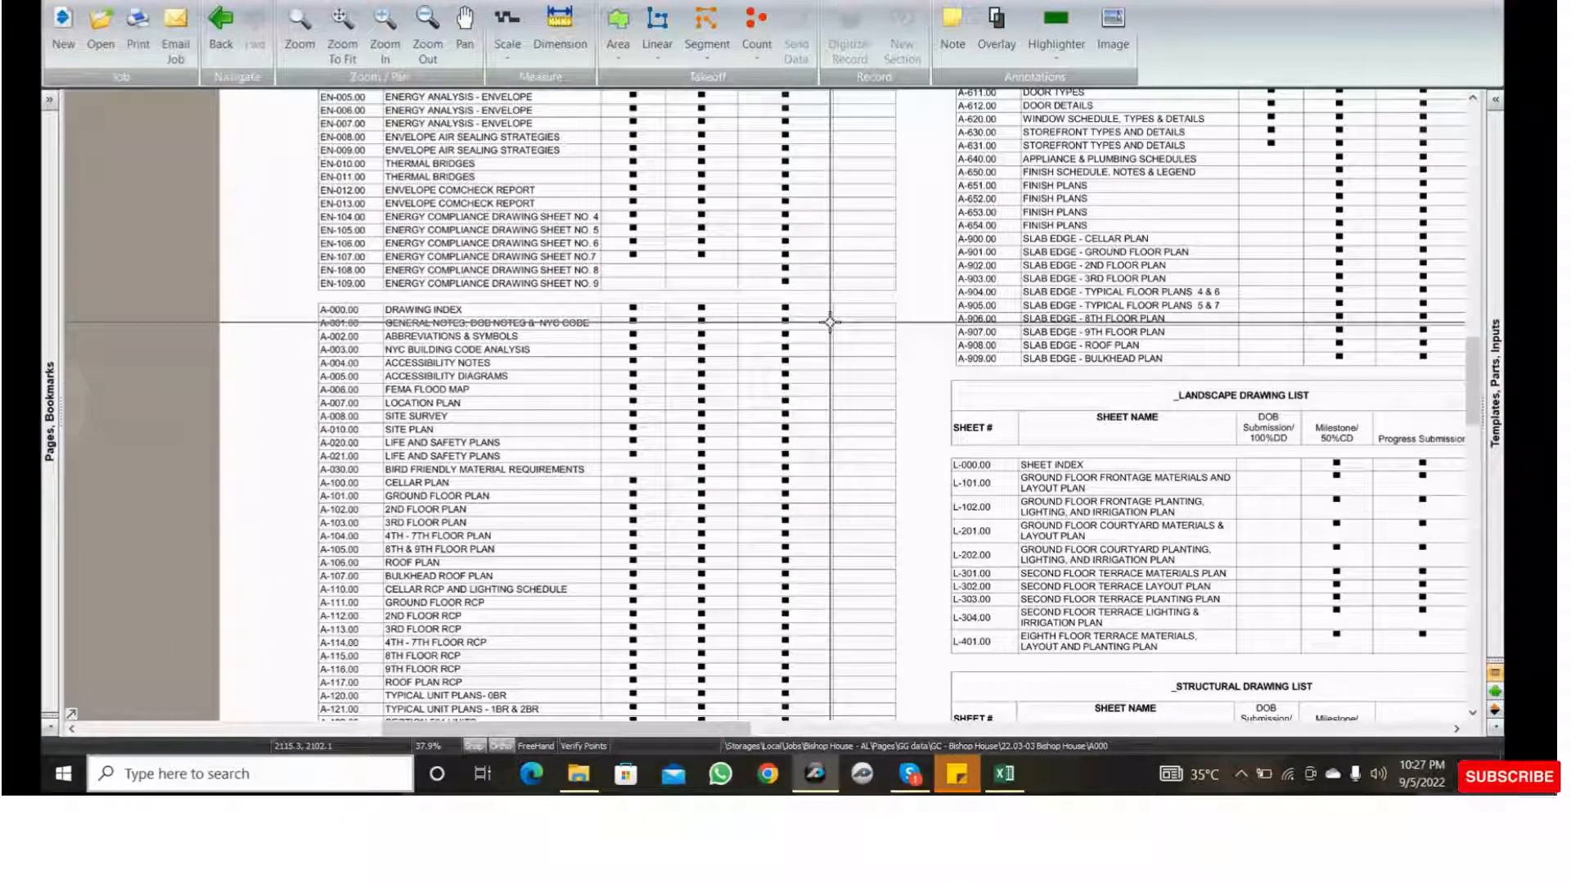
{"action": "middle_click_drag", "start_coordinate": [827, 469], "coordinate": [810, 346]}
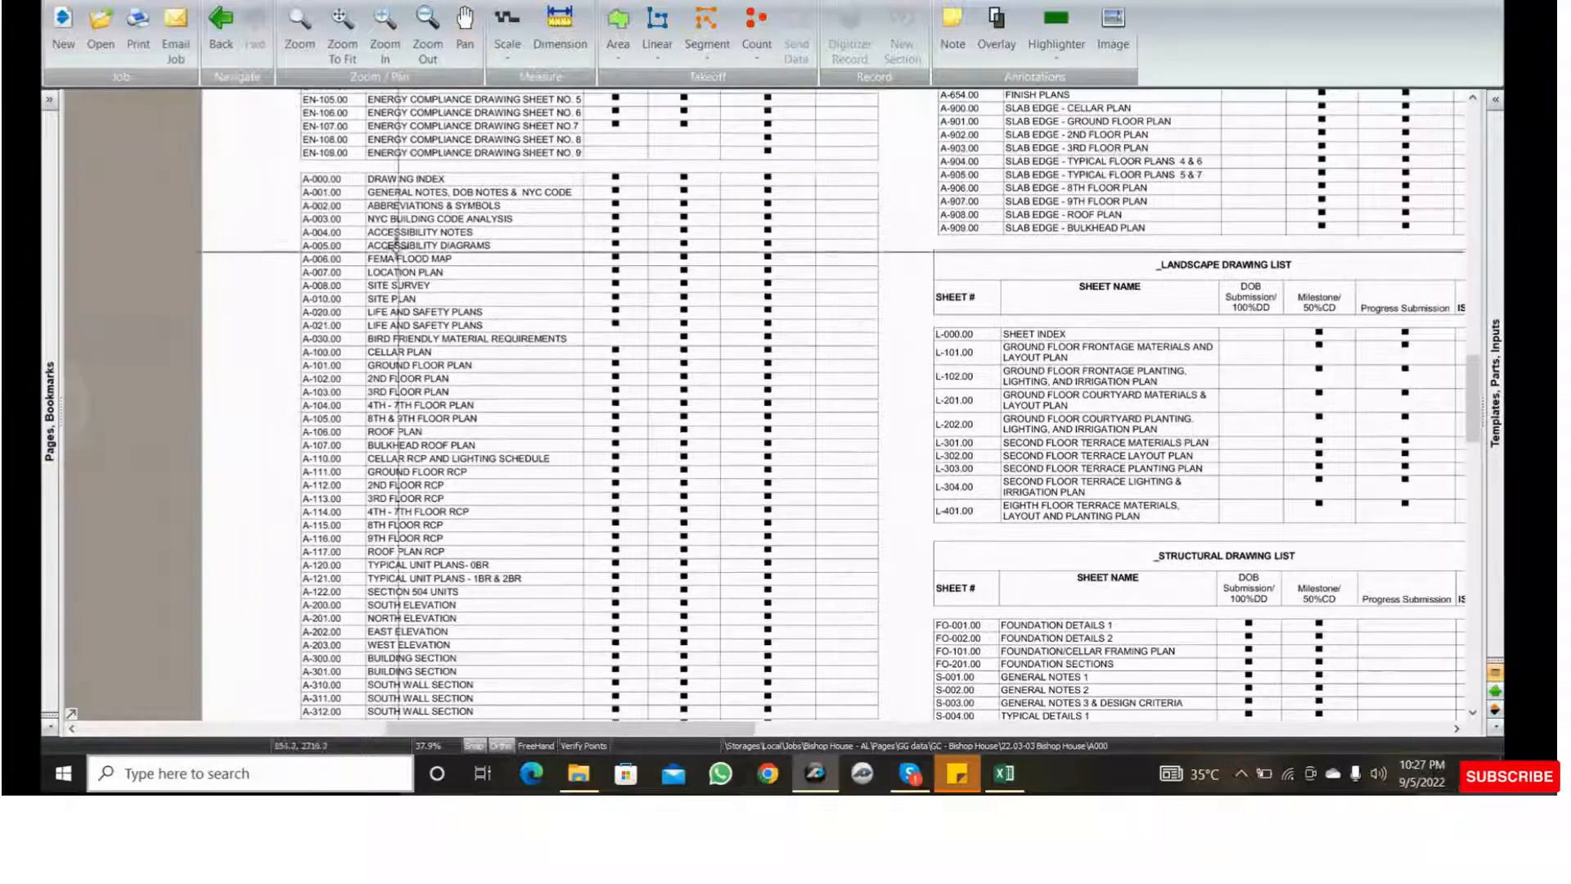
- Compare the sheet number prefixes of the A-series entries with those of the zoning and energy entries
{"action": "left_click", "coordinate": [276, 163]}
{"action": "middle_click_drag", "start_coordinate": [869, 604], "coordinate": [827, 562]}
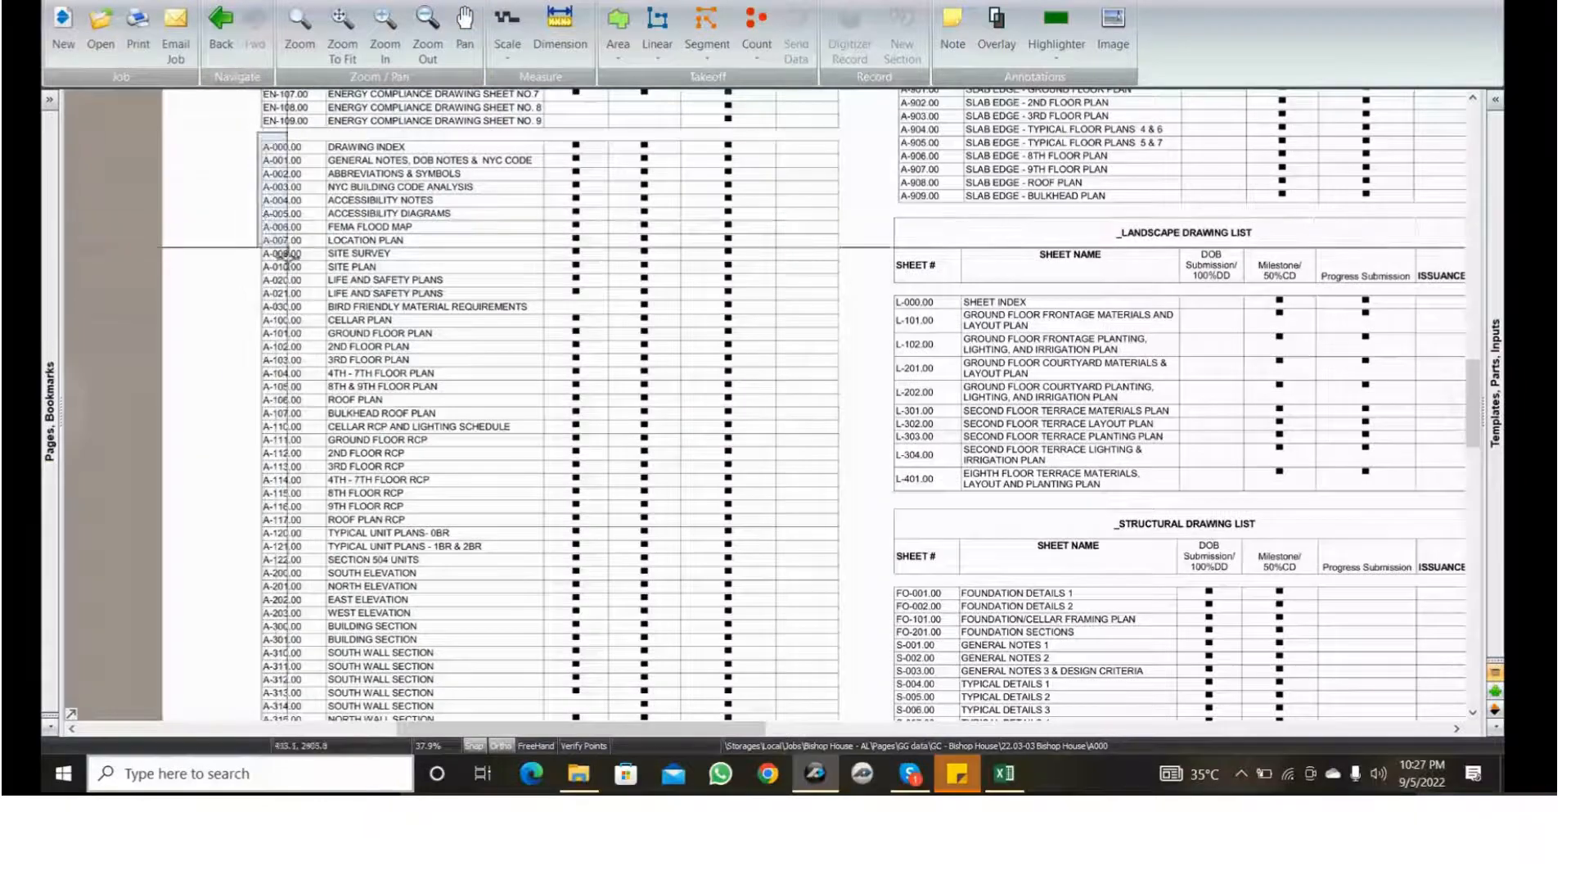
{"action": "middle_click_drag", "start_coordinate": [630, 397], "coordinate": [550, 643]}
{"action": "middle_click_drag", "start_coordinate": [851, 442], "coordinate": [839, 600]}
{"action": "left_click_drag", "start_coordinate": [182, 170], "coordinate": [202, 275]}
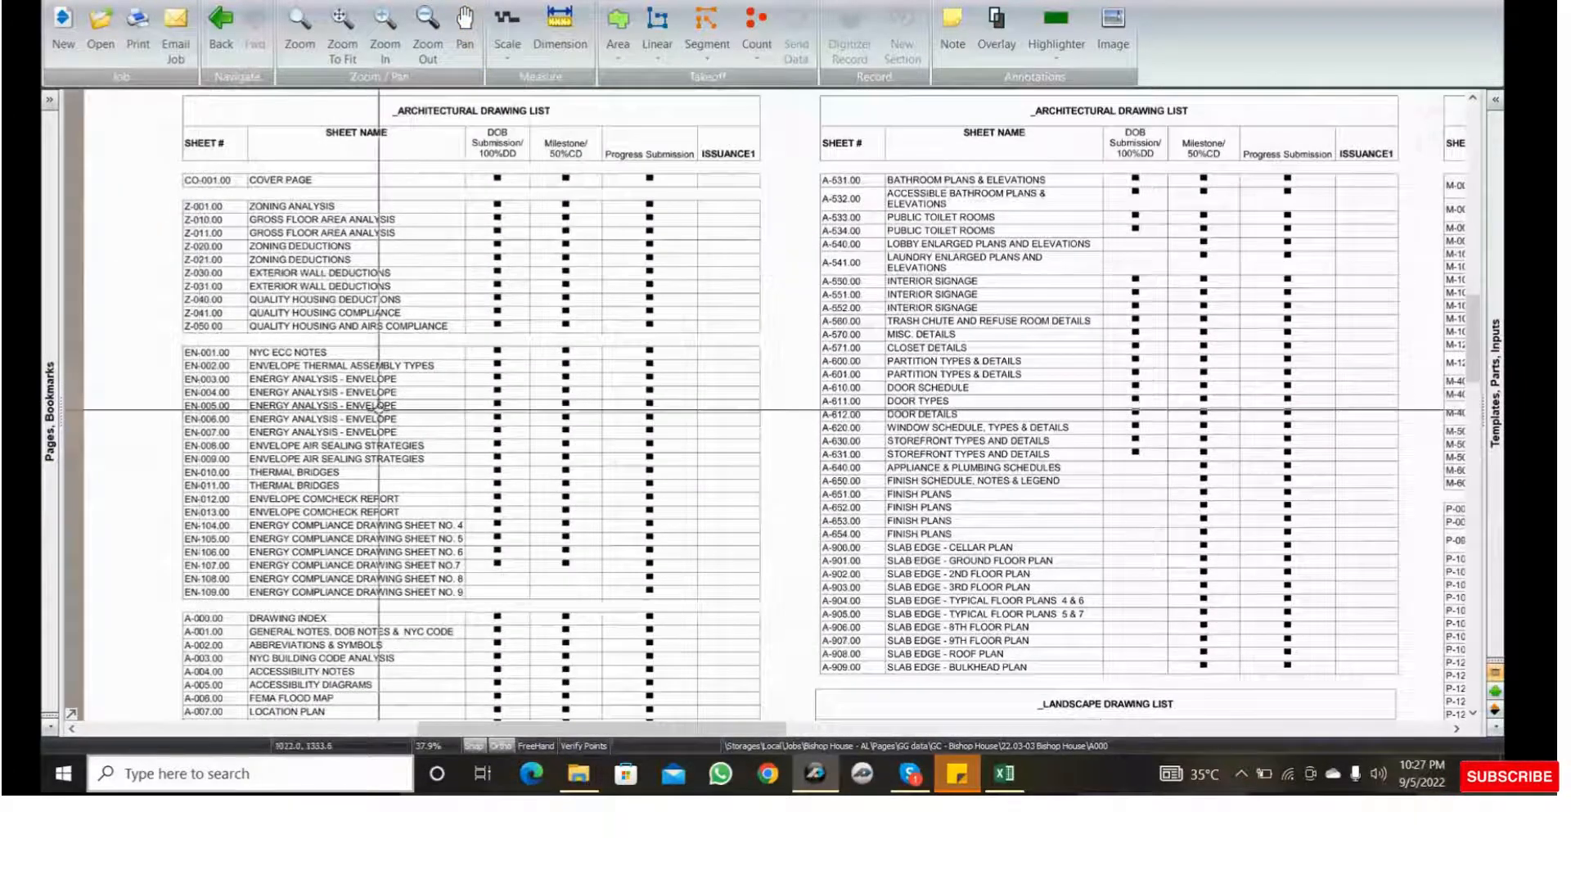
{"action": "middle_click_drag", "start_coordinate": [372, 411], "coordinate": [409, 363]}
{"action": "left_click_drag", "start_coordinate": [210, 292], "coordinate": [246, 341]}
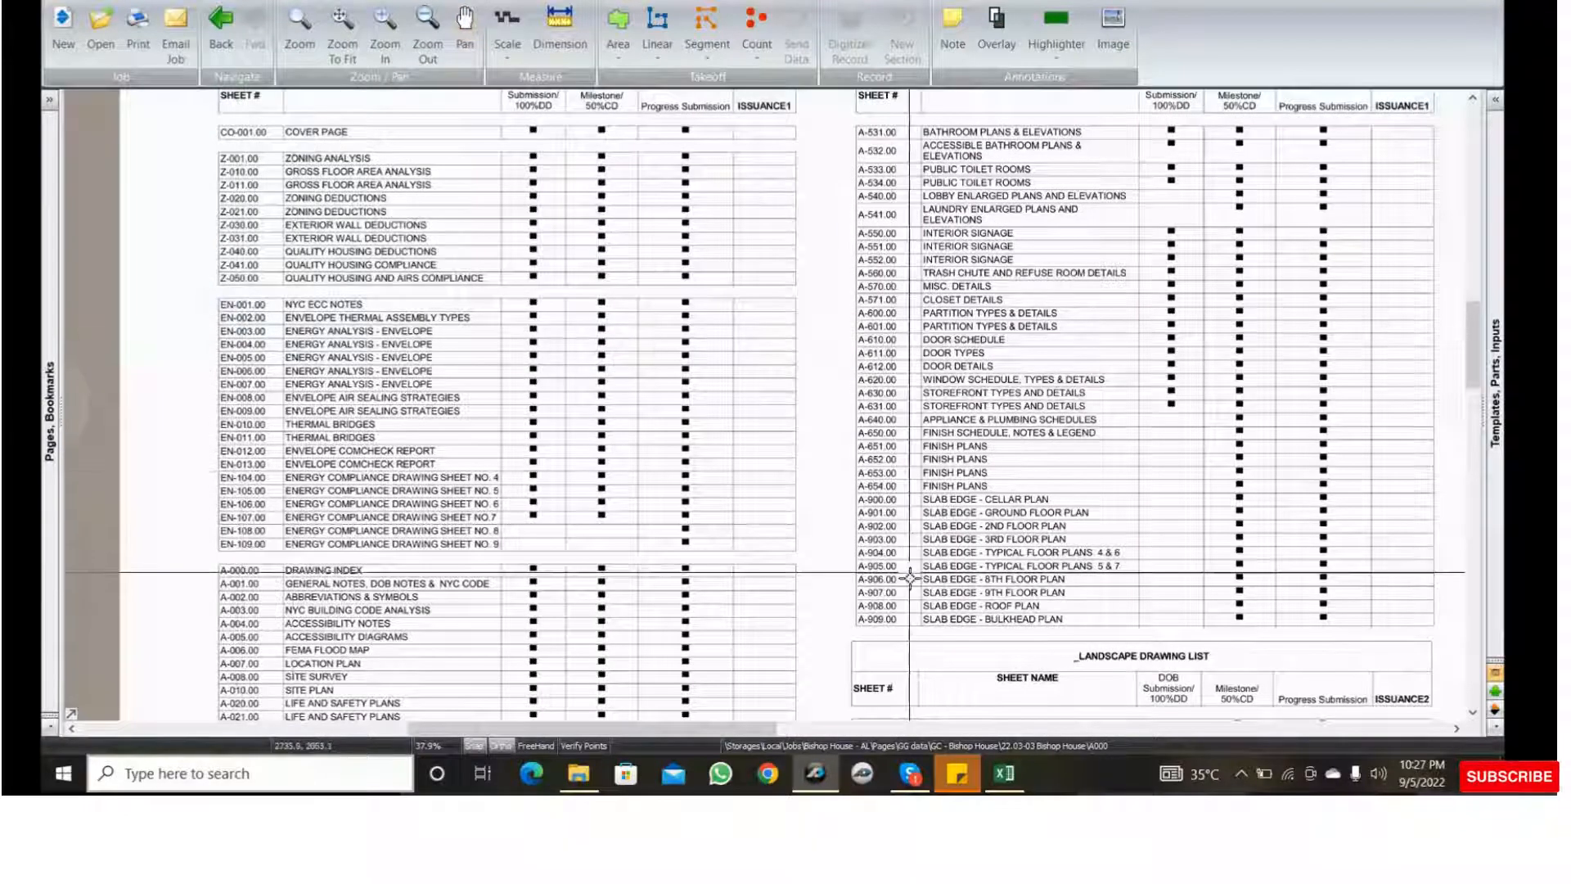
- Examine the sheet numbers and names in the landscape and structural drawing lists
{"action": "scroll", "coordinate": [908, 573], "scroll_direction": "down", "scroll_amount": 3}
{"action": "middle_click_drag", "start_coordinate": [846, 453], "coordinate": [668, 186]}
{"action": "scroll", "coordinate": [701, 391], "scroll_direction": "up", "scroll_amount": 3}
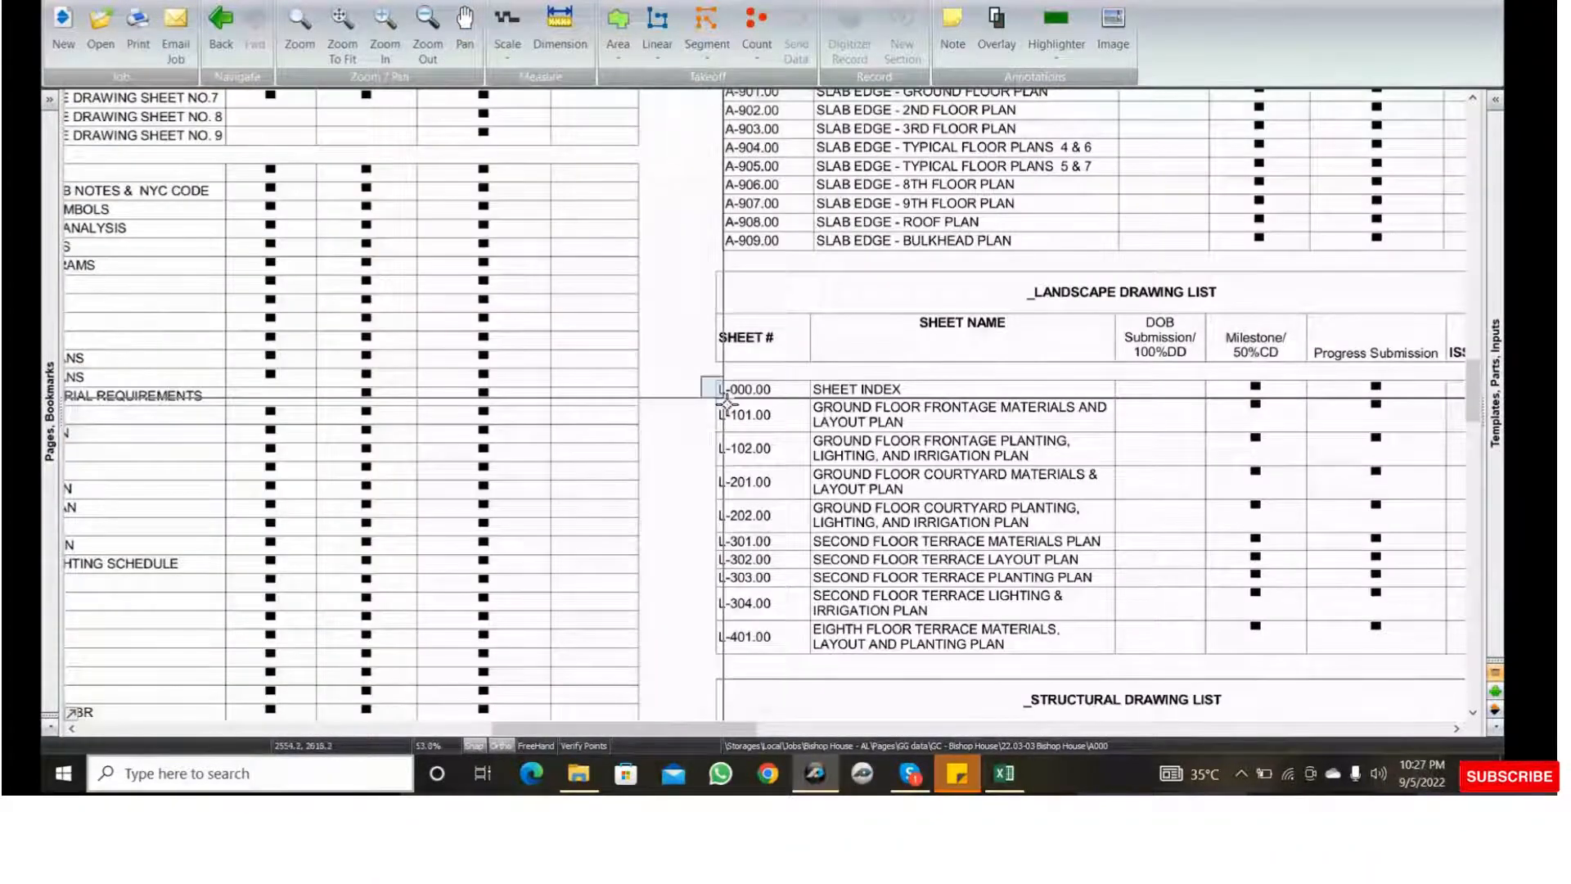
{"action": "middle_click_drag", "start_coordinate": [821, 440], "coordinate": [765, 189]}
{"action": "middle_click_drag", "start_coordinate": [761, 581], "coordinate": [771, 498]}
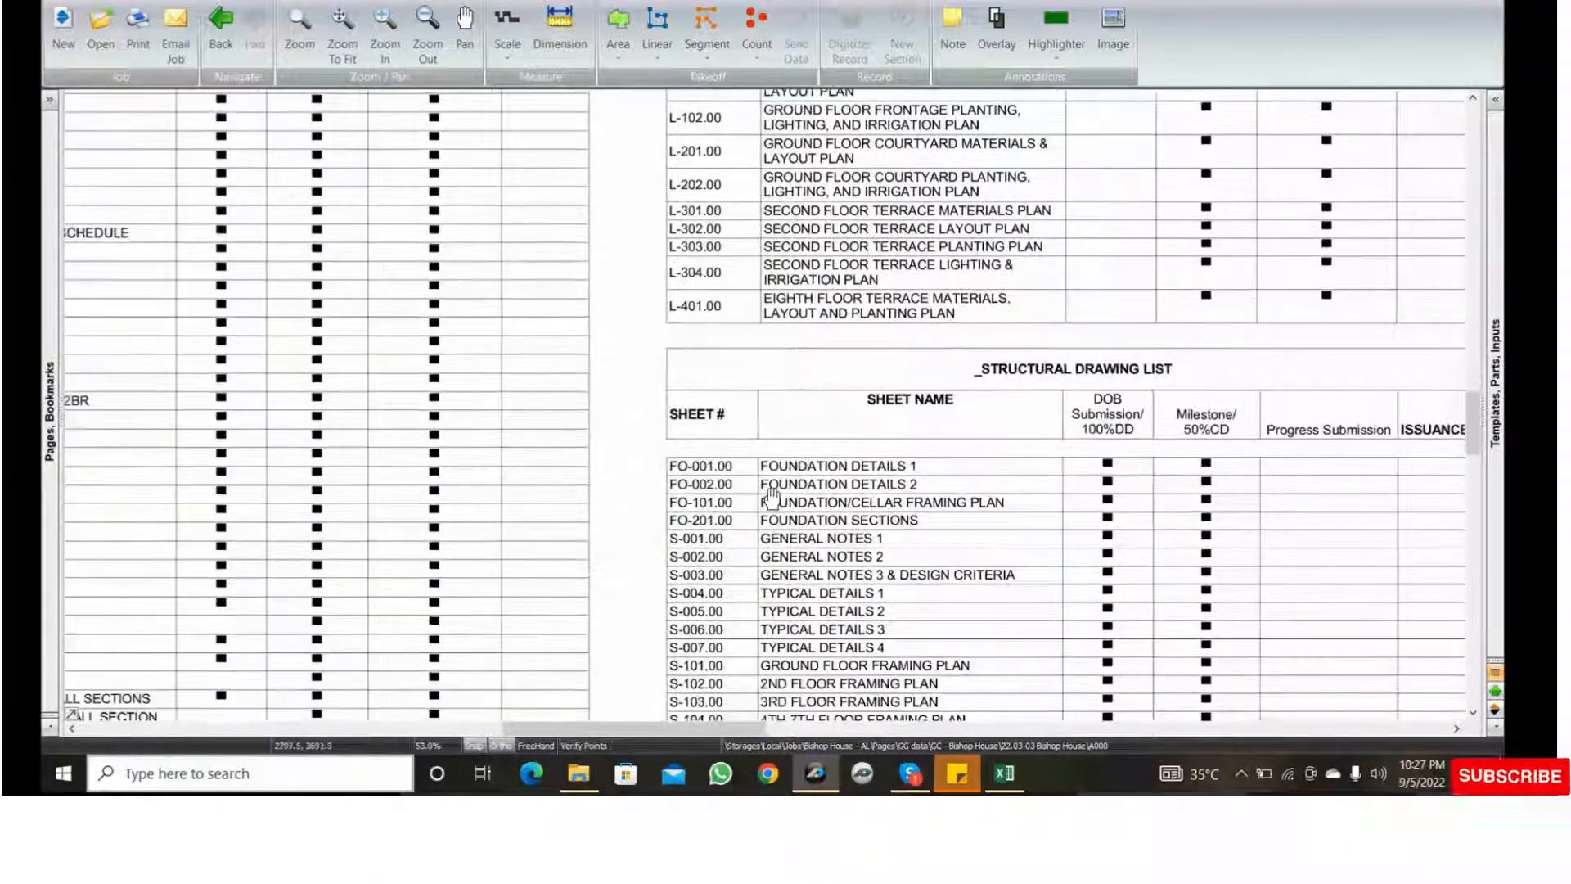
{"action": "scroll", "coordinate": [878, 489], "scroll_direction": "down", "scroll_amount": 3}
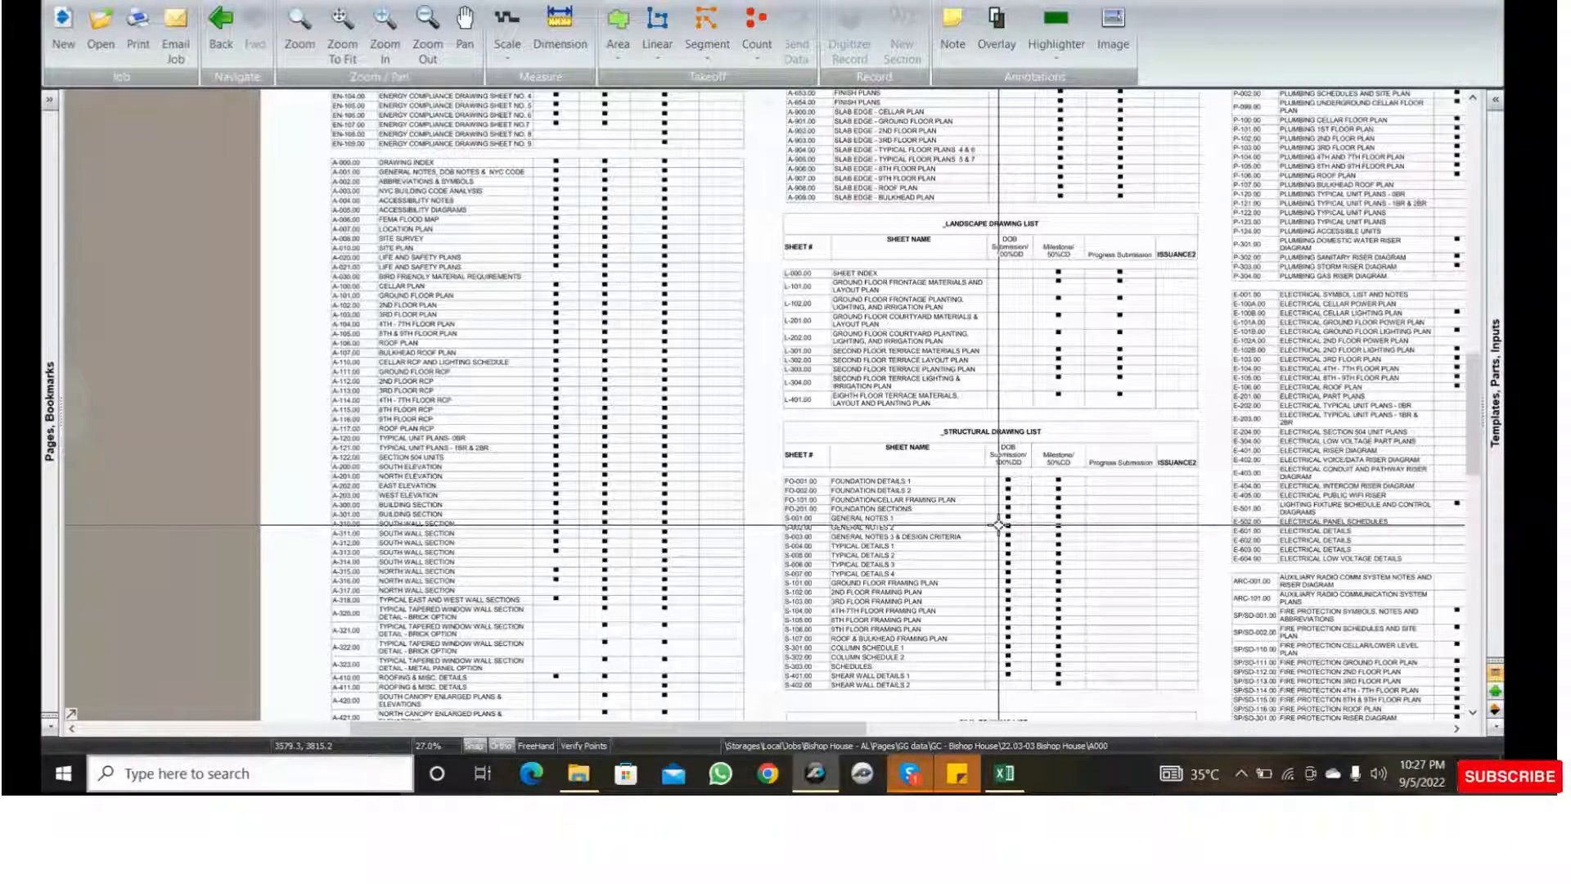
- Switch to the Skype call, open its chat to read the messages, and return to the drawing index in PlanSwift
{"action": "left_click", "coordinate": [910, 773]}
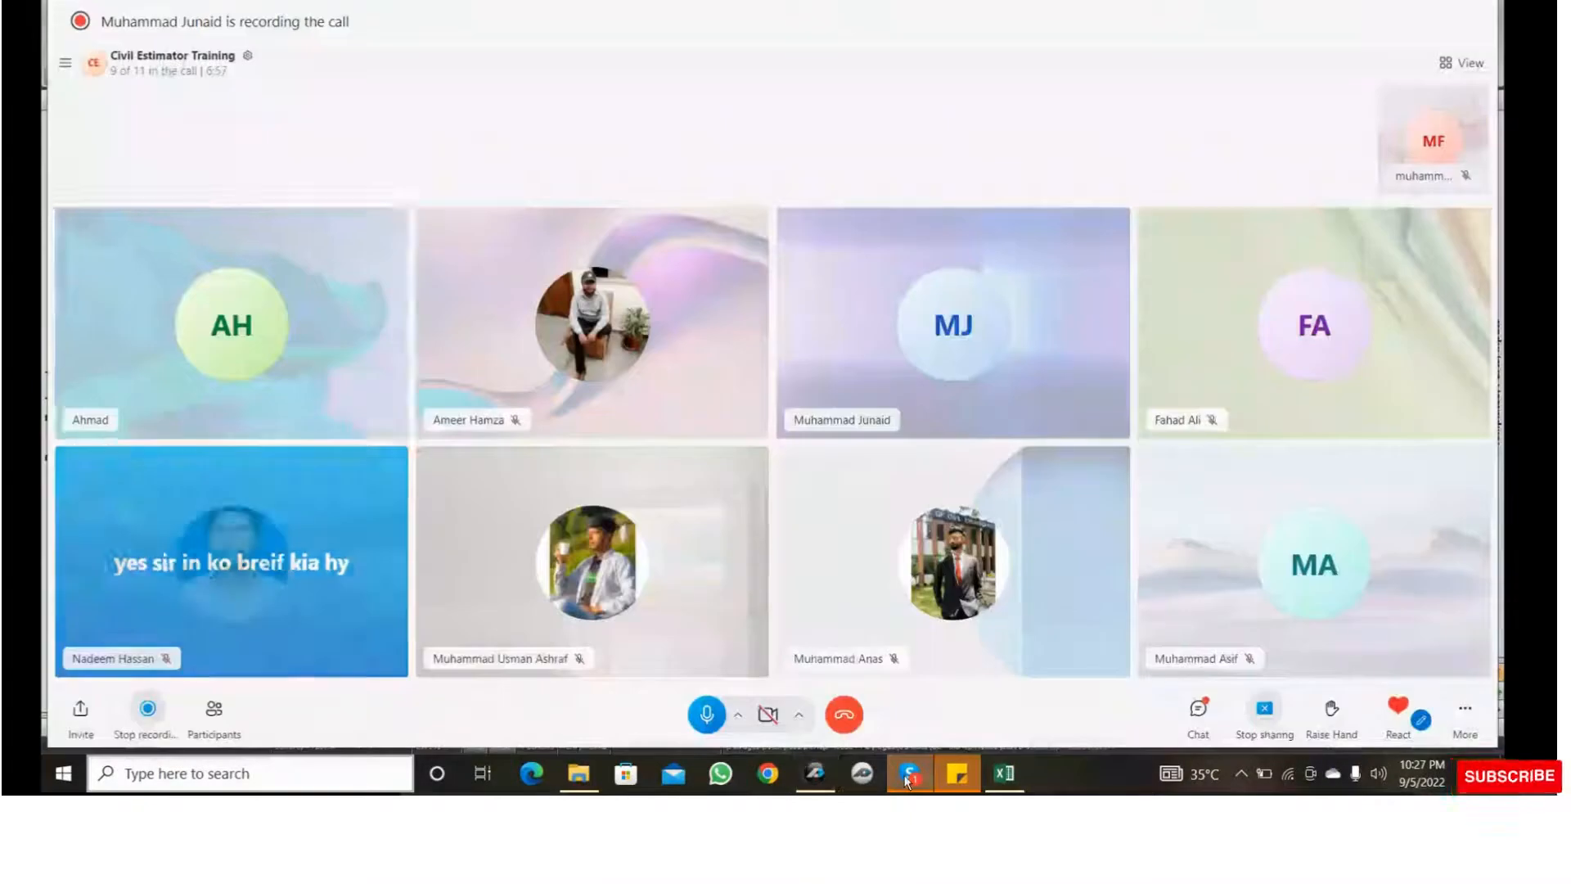
{"action": "left_click", "coordinate": [1200, 712]}
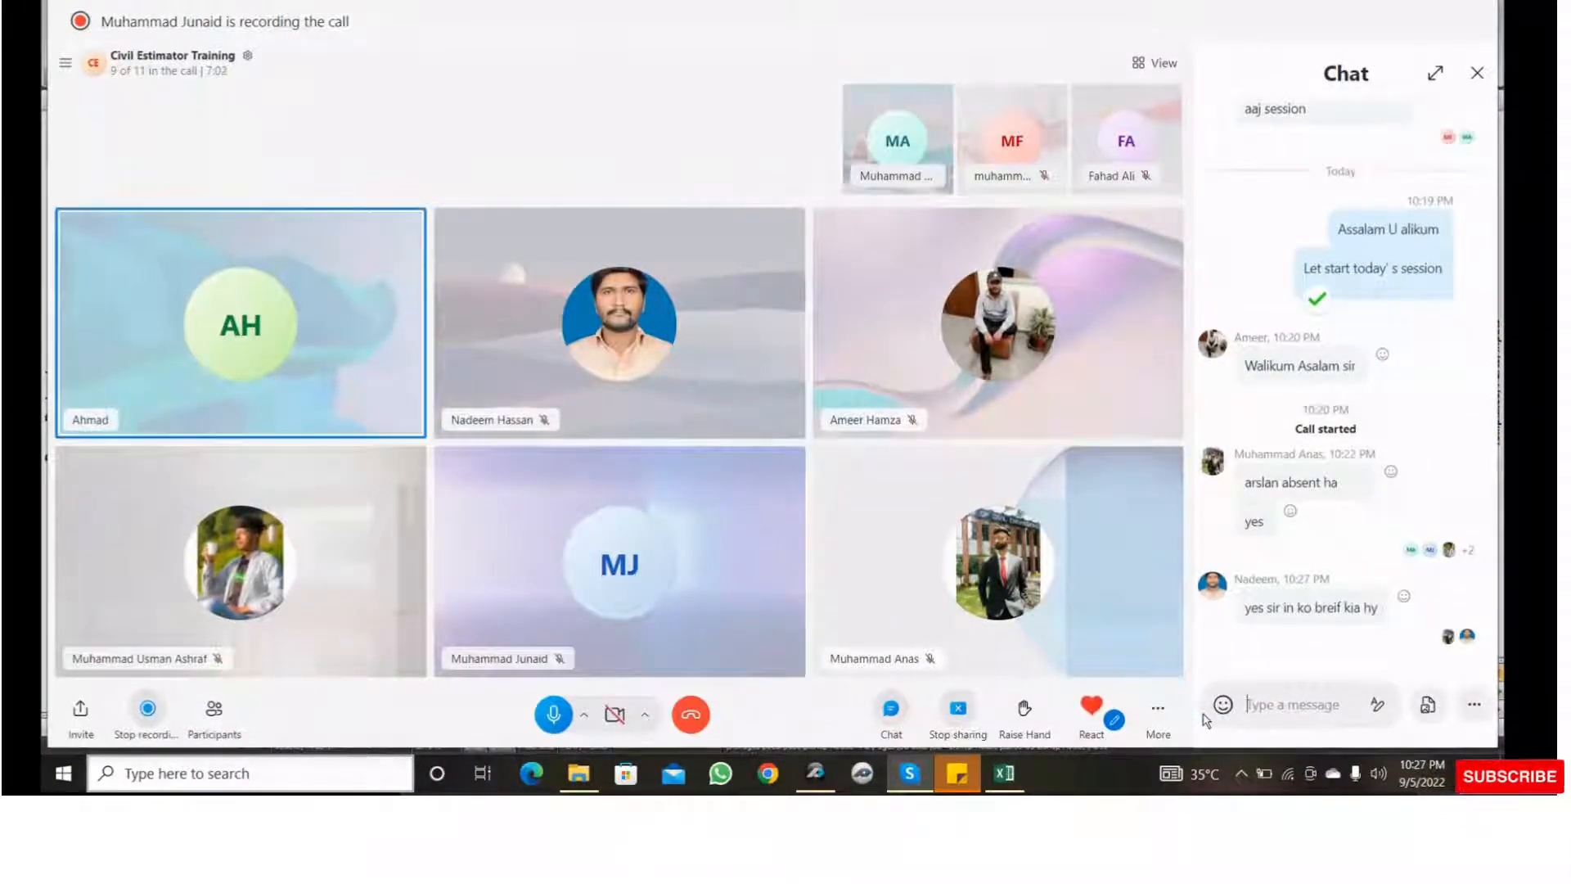
{"action": "left_click", "coordinate": [816, 773]}
- Examine the architectural entries from the A-100 cellar plan through the floor plans, RCPs, elevations, sections and roofing details
{"action": "scroll", "coordinate": [518, 299], "scroll_direction": "down", "scroll_amount": 1}
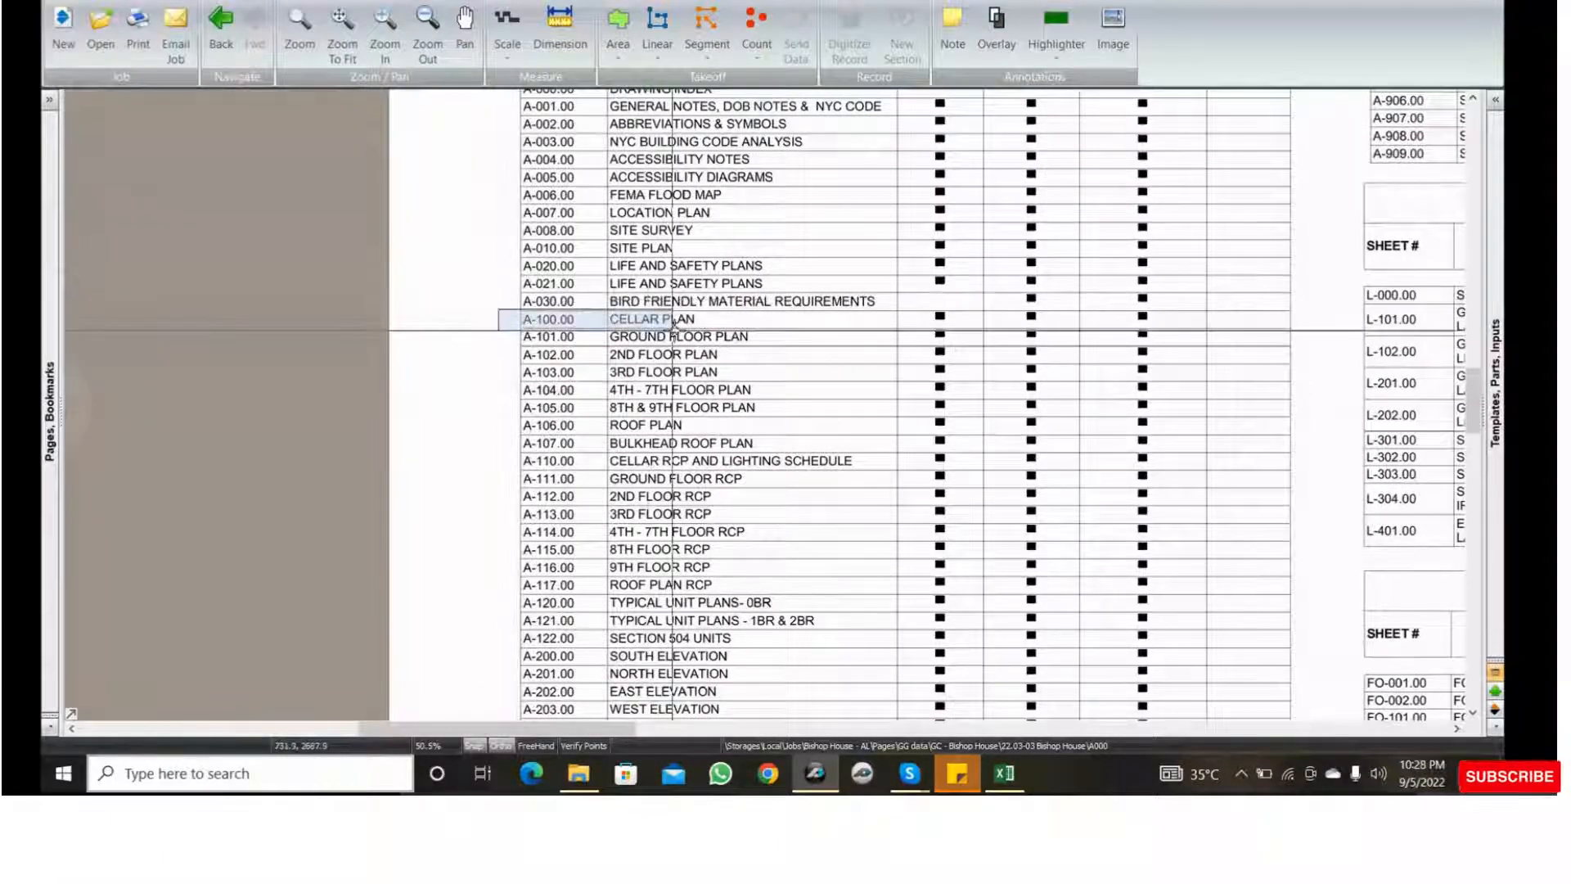
{"action": "middle_click_drag", "start_coordinate": [701, 338], "coordinate": [694, 323]}
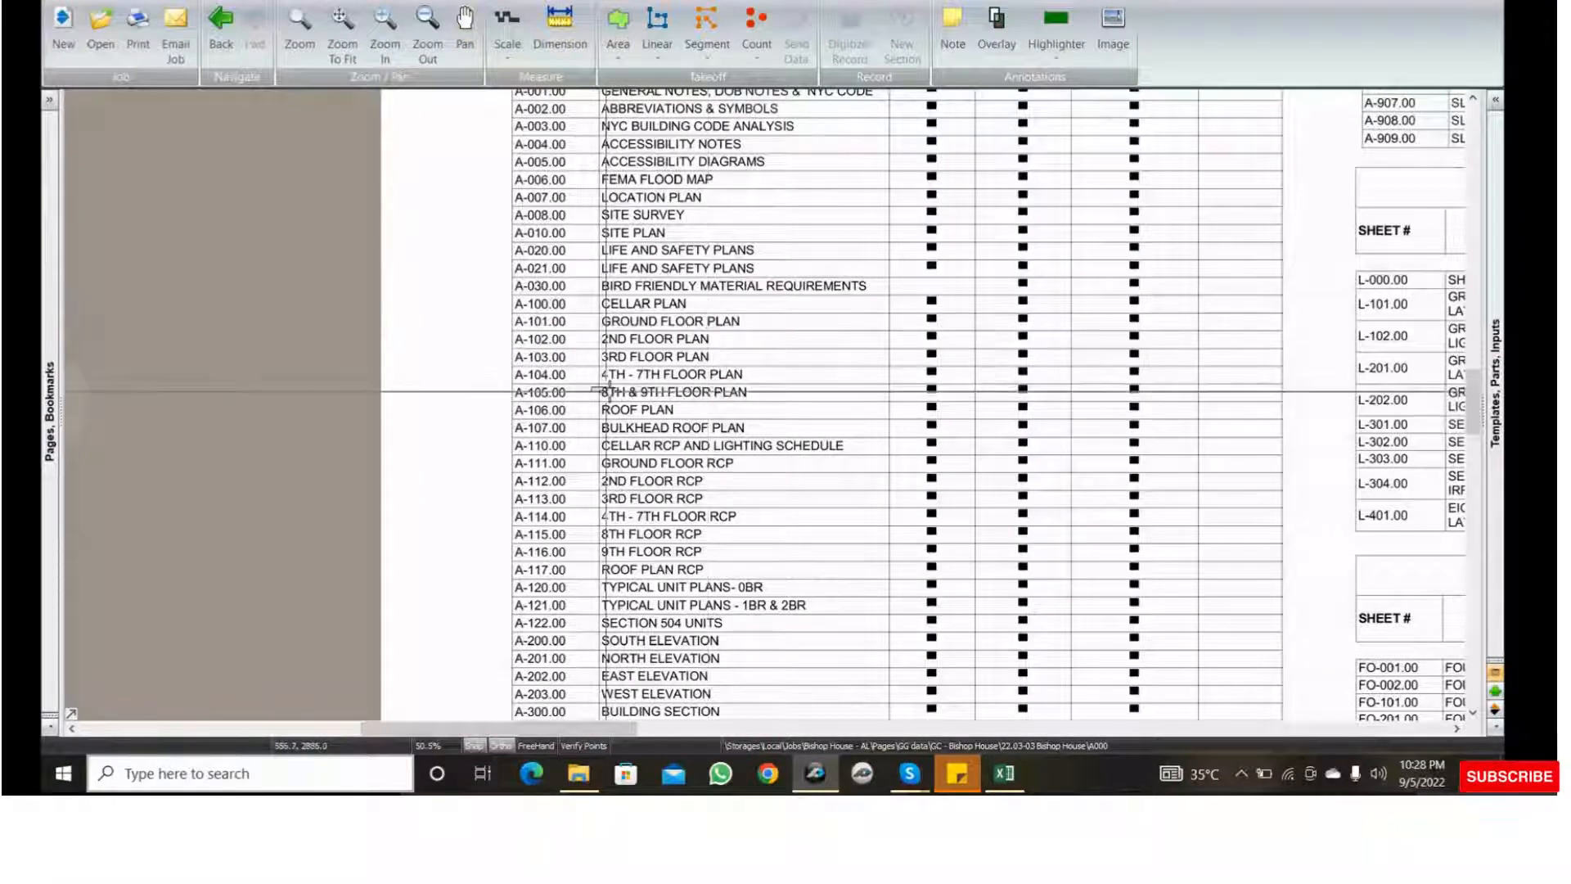
{"action": "middle_click_drag", "start_coordinate": [792, 491], "coordinate": [761, 365]}
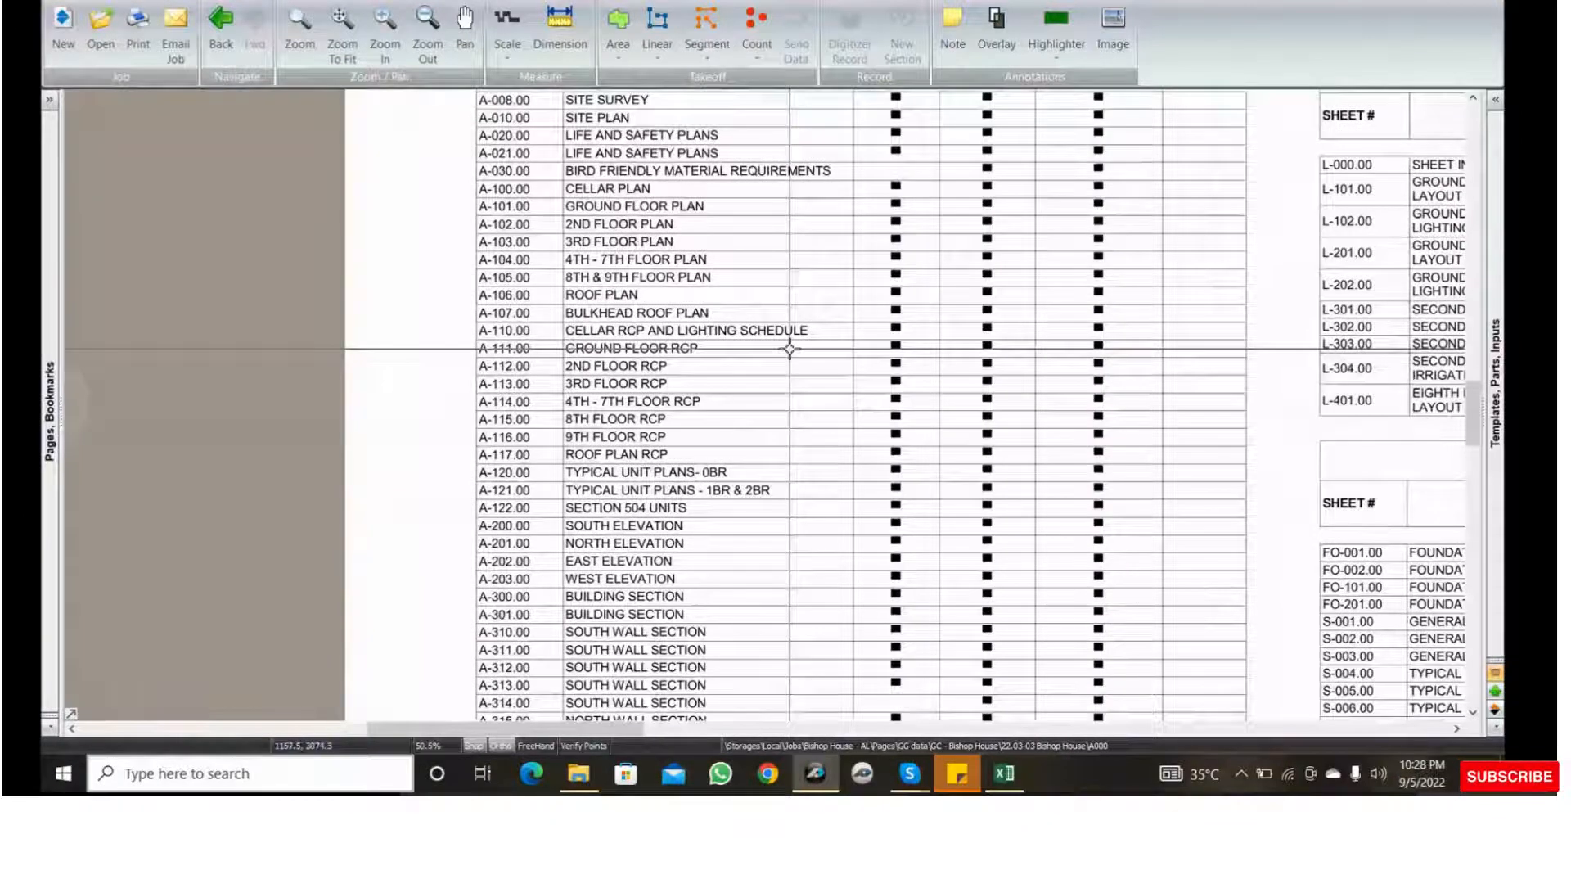
{"action": "middle_click_drag", "start_coordinate": [811, 371], "coordinate": [796, 294]}
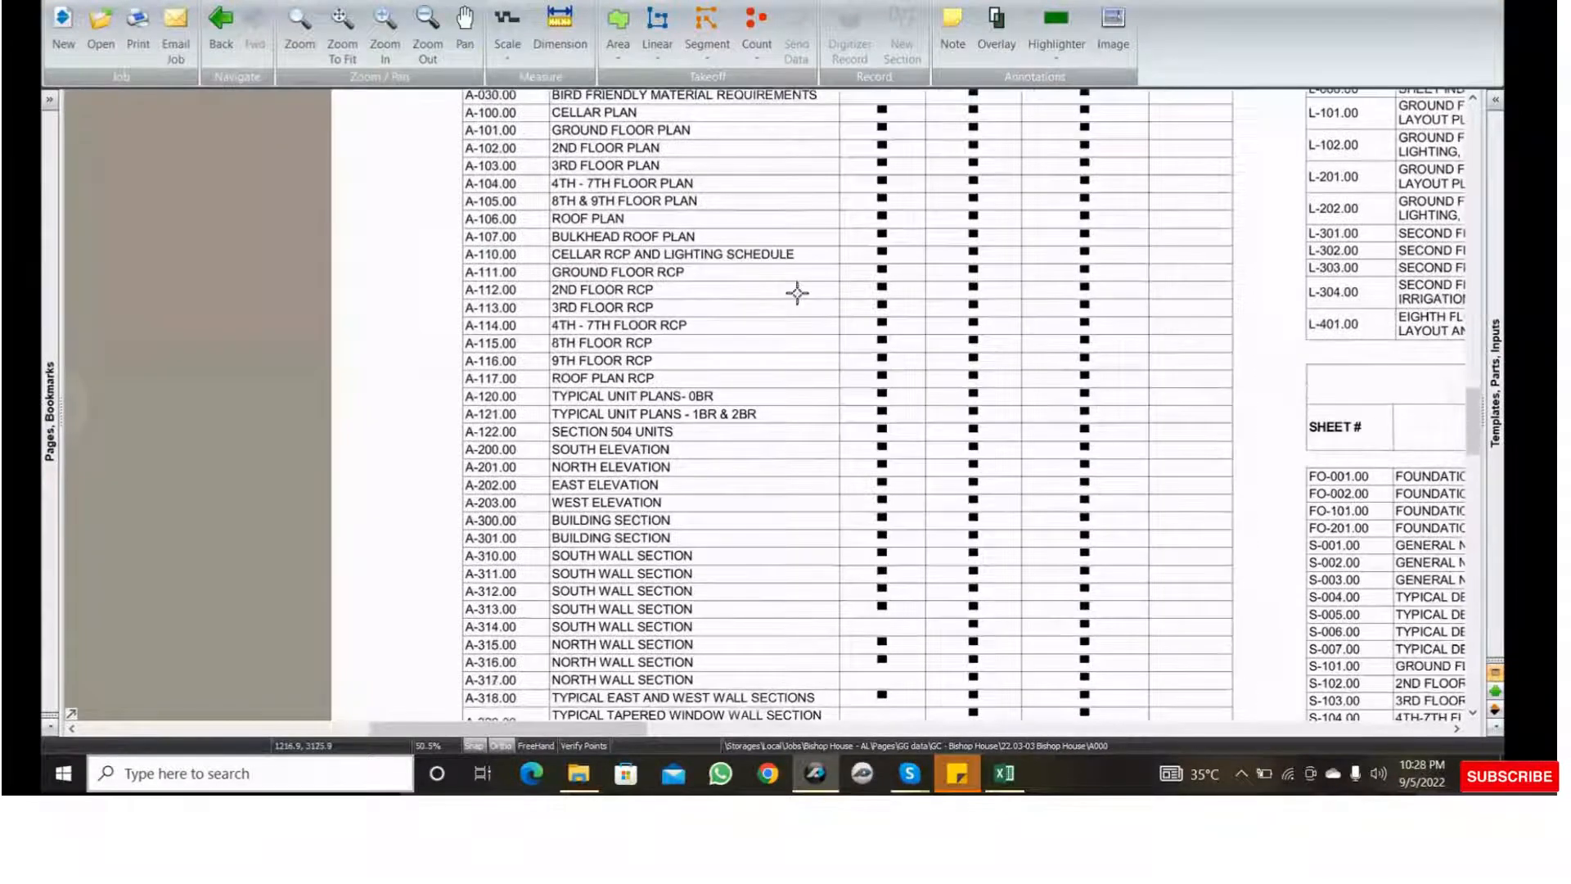
{"action": "middle_click_drag", "start_coordinate": [800, 396], "coordinate": [803, 245]}
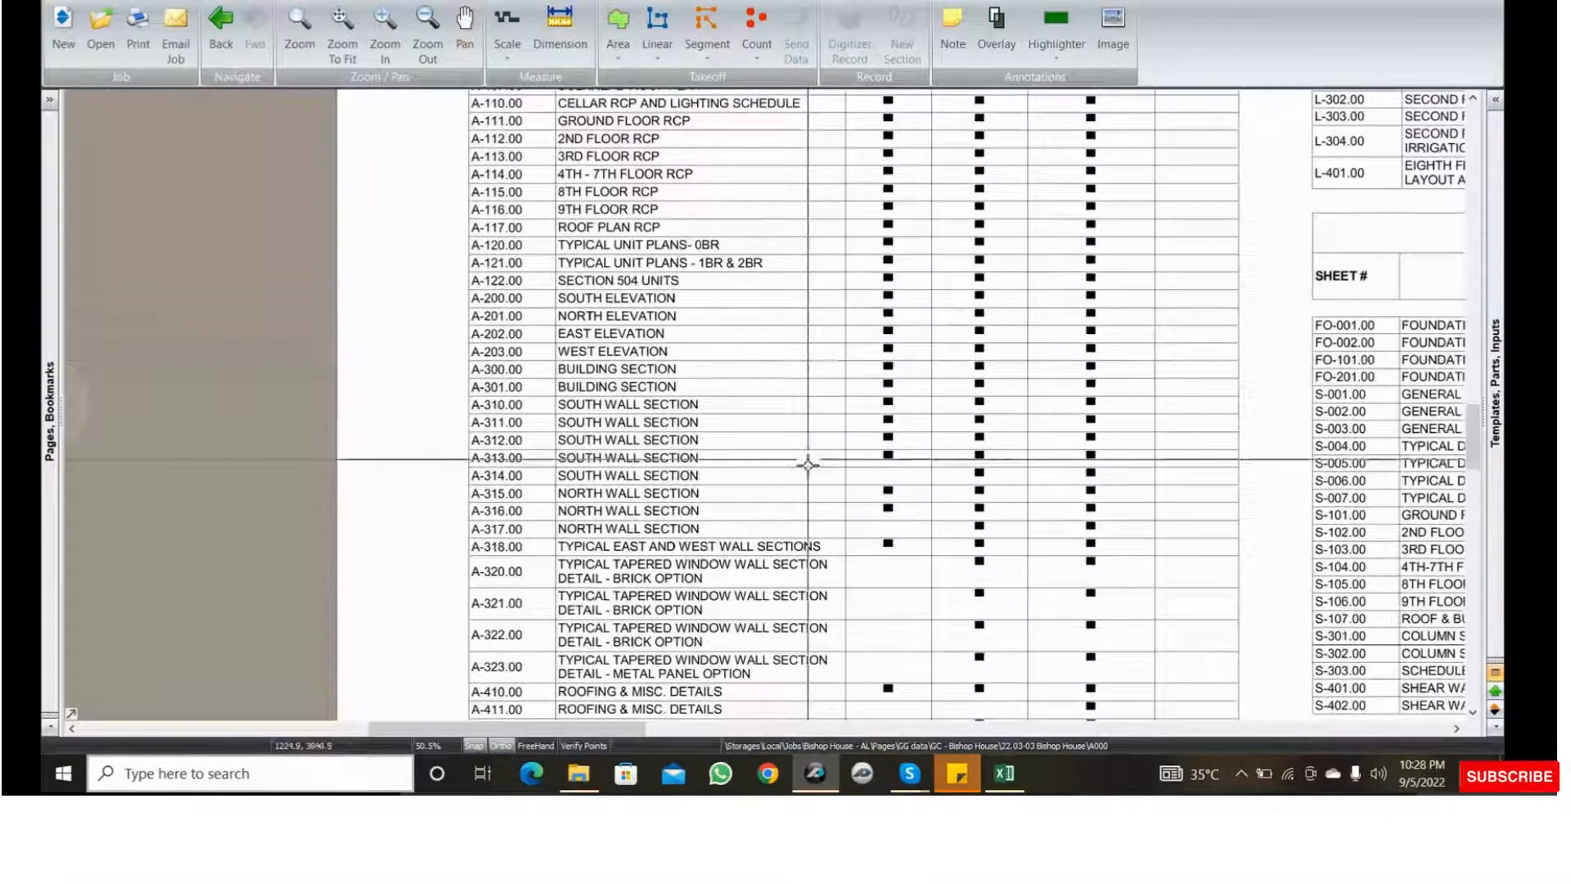
{"action": "scroll", "coordinate": [804, 473], "scroll_direction": "down", "scroll_amount": 1}
{"action": "middle_click_drag", "start_coordinate": [805, 473], "coordinate": [786, 344]}
{"action": "middle_click_drag", "start_coordinate": [778, 520], "coordinate": [769, 457]}
{"action": "left_click_drag", "start_coordinate": [769, 456], "coordinate": [766, 250]}
- Examine the second architectural drawing list, from the A-531 bathroom plans to the finish and slab edge plans
{"action": "left_click_drag", "start_coordinate": [767, 419], "coordinate": [433, 514]}
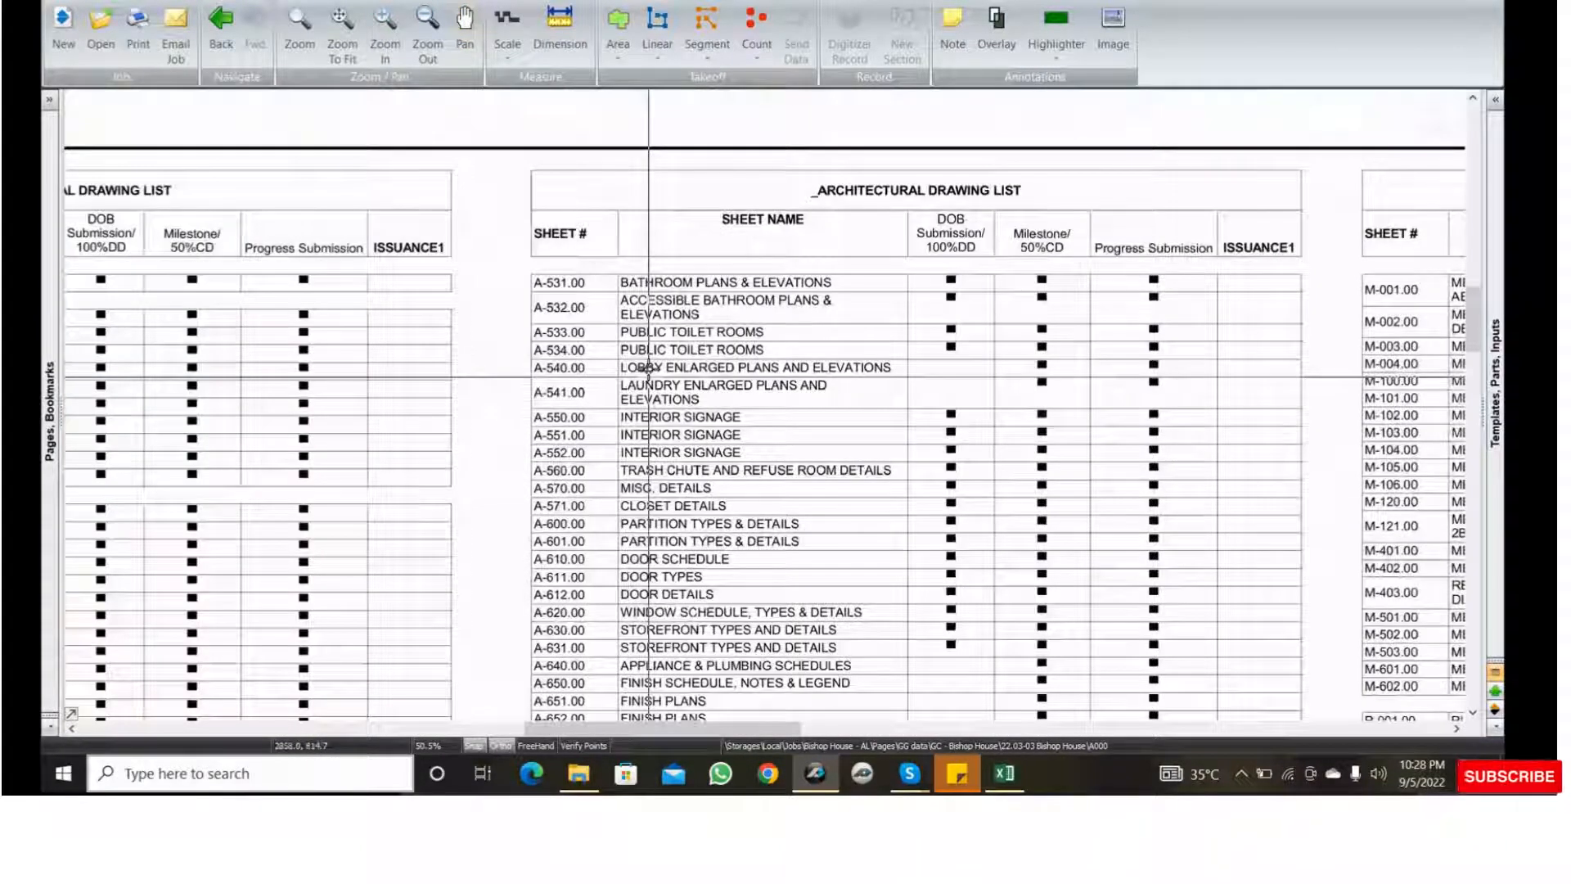
{"action": "middle_click_drag", "start_coordinate": [648, 378], "coordinate": [523, 397]}
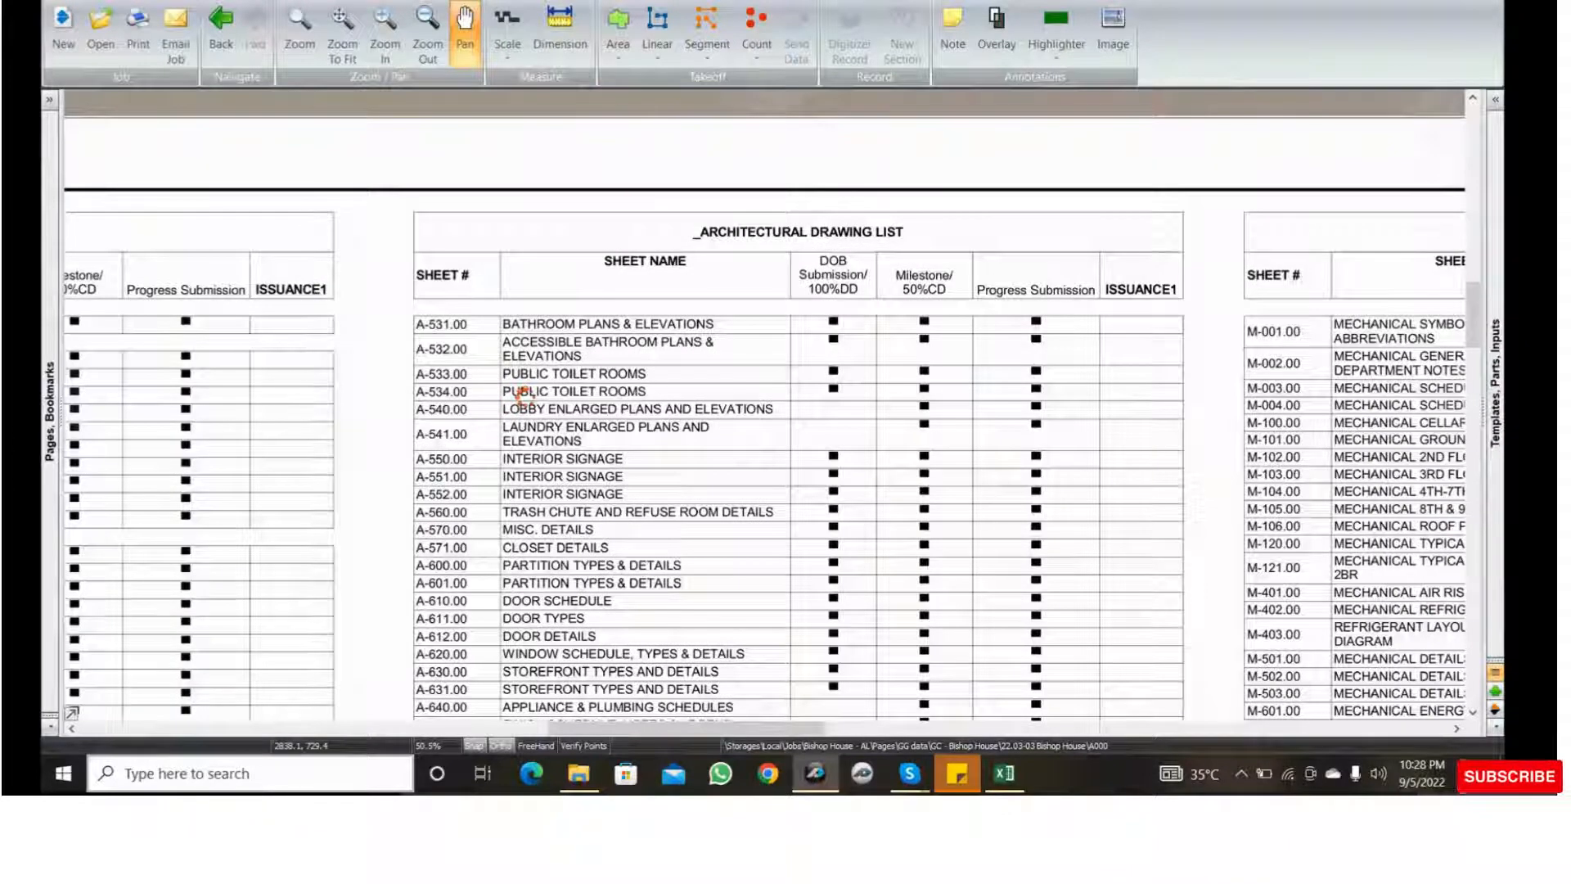
{"action": "scroll", "coordinate": [524, 397], "scroll_direction": "down", "scroll_amount": 2}
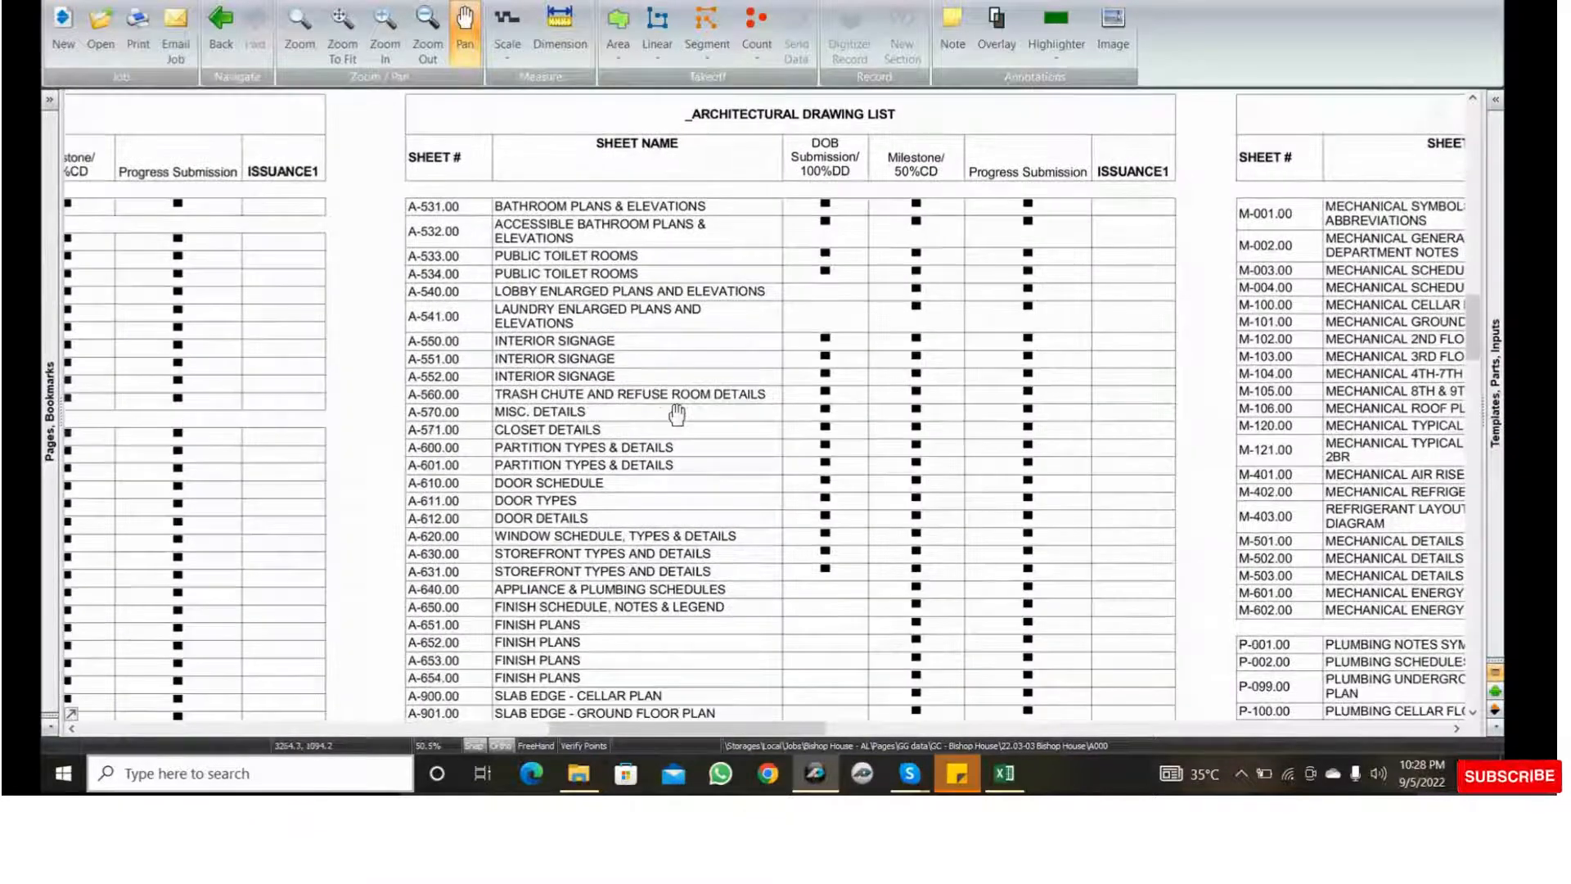
{"action": "scroll", "coordinate": [676, 415], "scroll_direction": "down", "scroll_amount": 1}
{"action": "middle_click_drag", "start_coordinate": [397, 543], "coordinate": [478, 557]}
- Mark the A-650.00 Finish Schedule, Notes & Legend row in the drawing index with a blue highlighter box
{"action": "left_click_drag", "start_coordinate": [478, 557], "coordinate": [840, 587]}
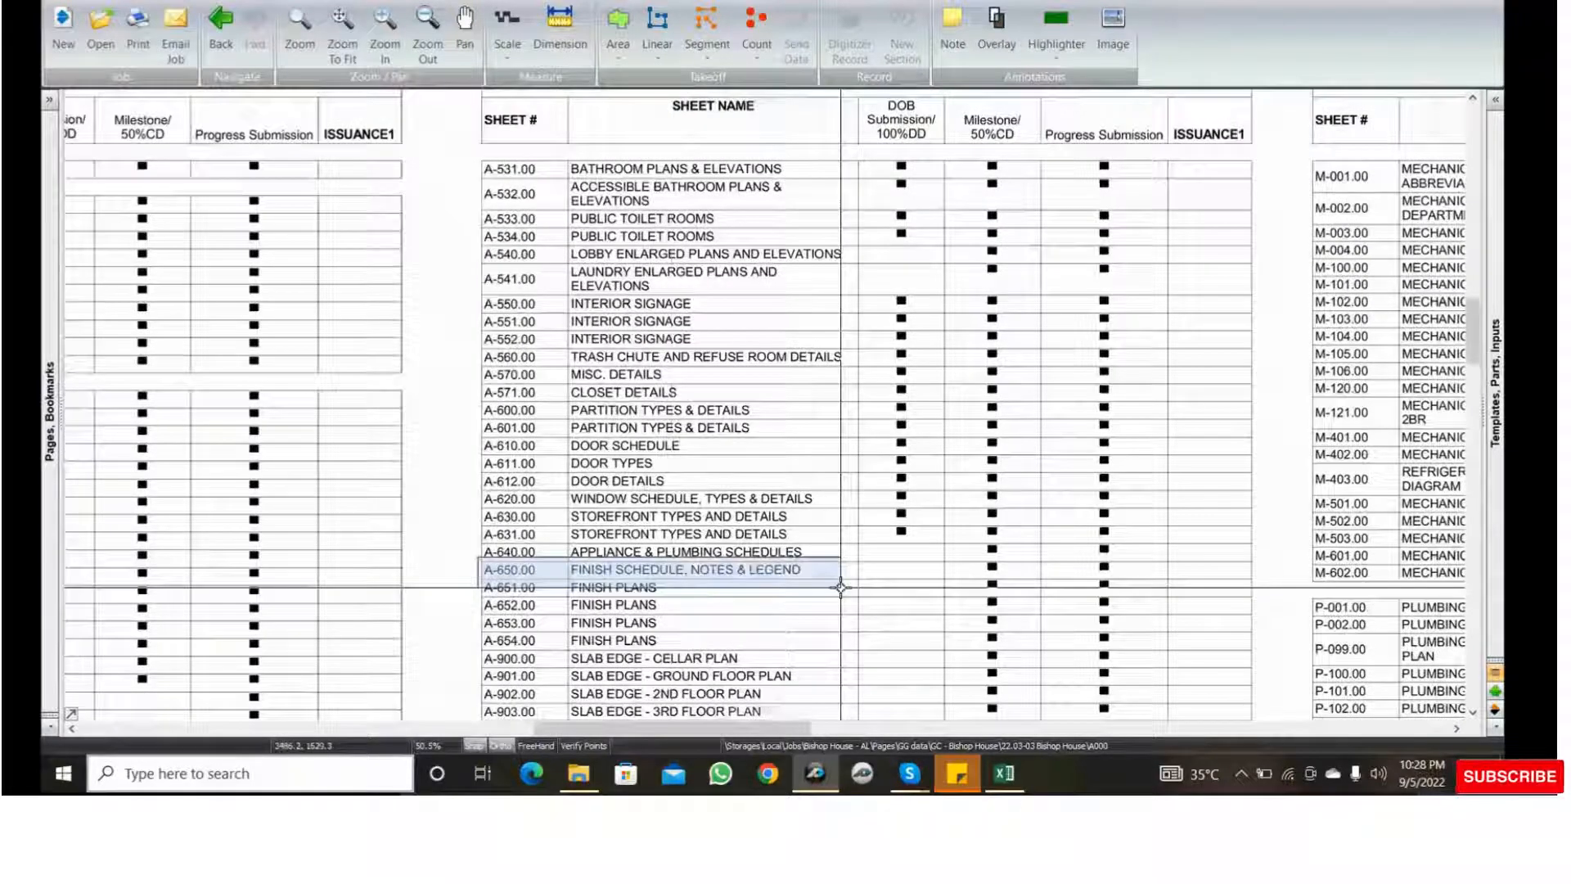
{"action": "left_click", "coordinate": [1056, 50]}
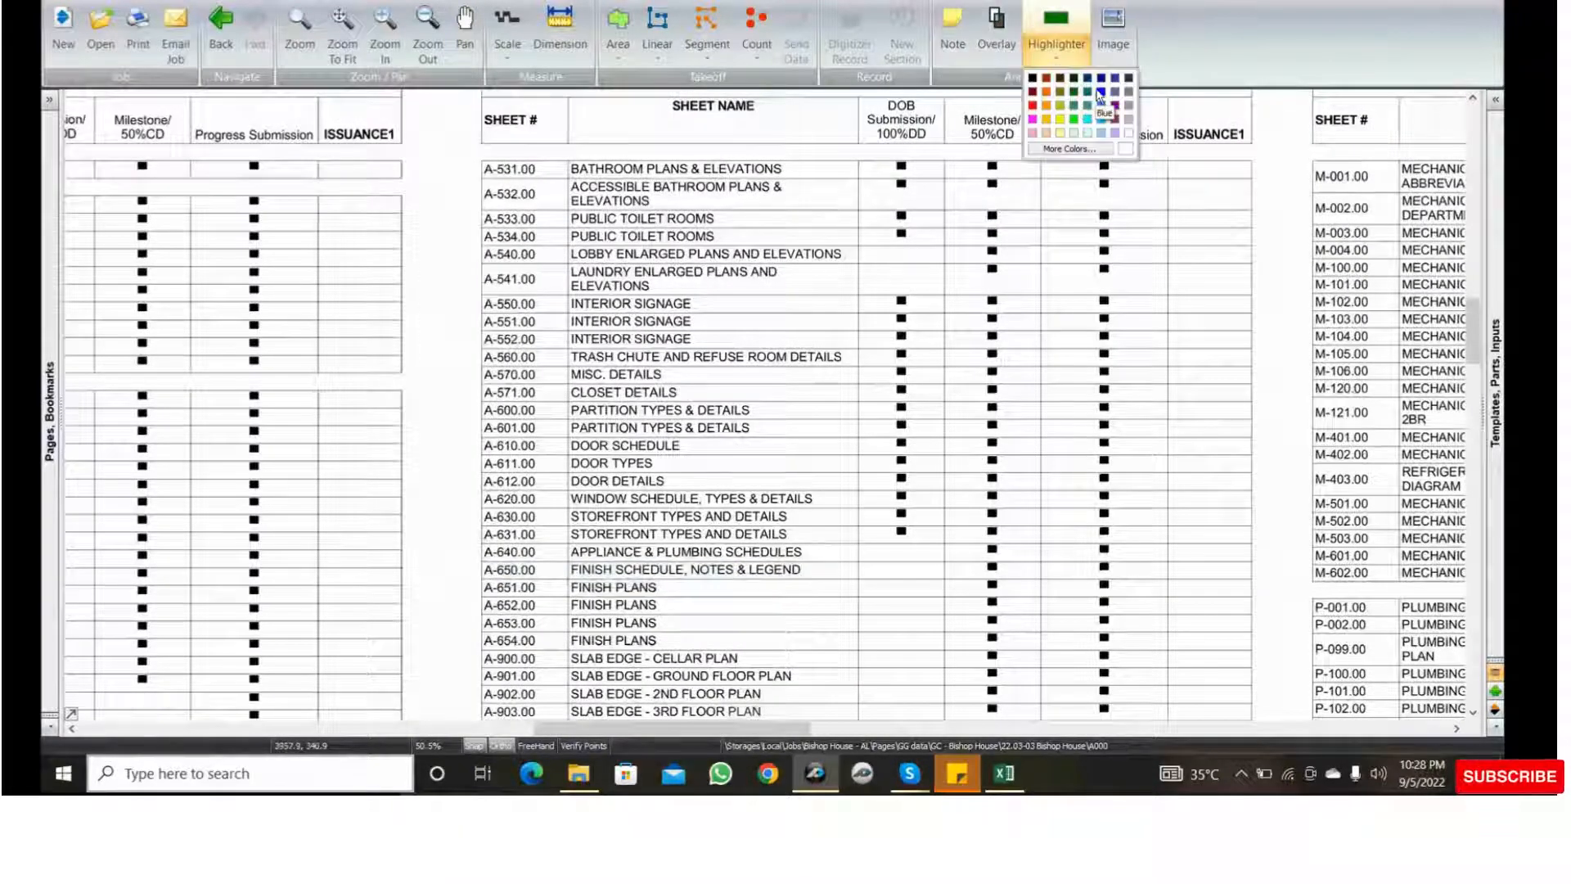
{"action": "left_click", "coordinate": [1101, 96]}
{"action": "left_click_drag", "start_coordinate": [474, 558], "coordinate": [830, 582]}
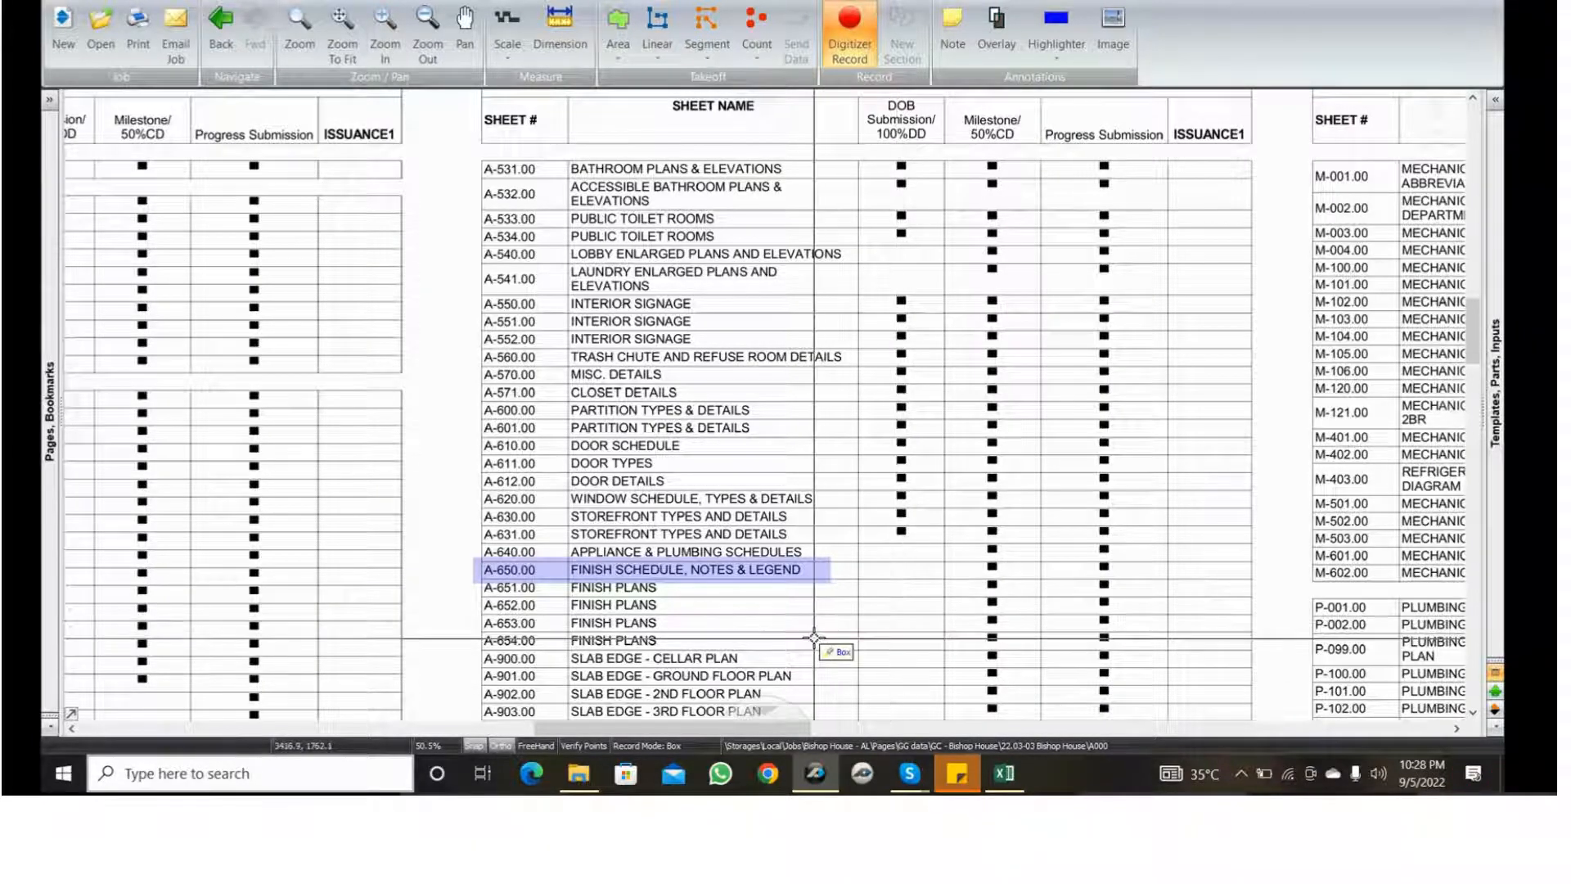
{"action": "scroll", "coordinate": [812, 602], "scroll_direction": "up", "scroll_amount": 1}
{"action": "middle_click_drag", "start_coordinate": [811, 597], "coordinate": [810, 453]}
{"action": "scroll", "coordinate": [414, 481], "scroll_direction": "up", "scroll_amount": 2}
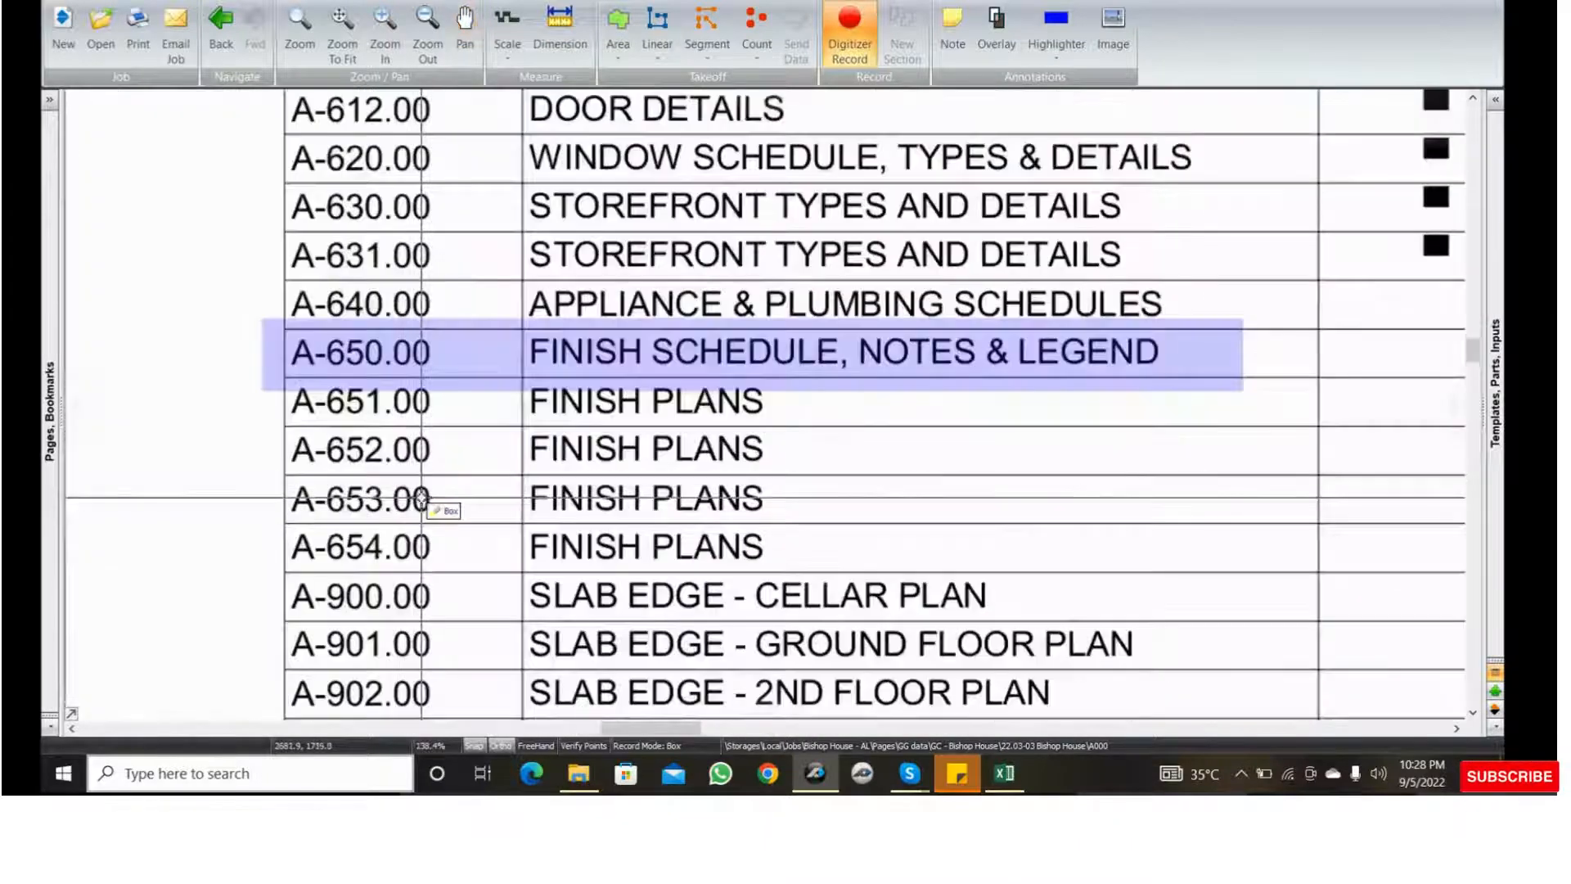
- Mark the A-101.00 to A-105.00 floor plan rows in the drawing index with a blue highlighter box
{"action": "middle_click_drag", "start_coordinate": [423, 498], "coordinate": [467, 476]}
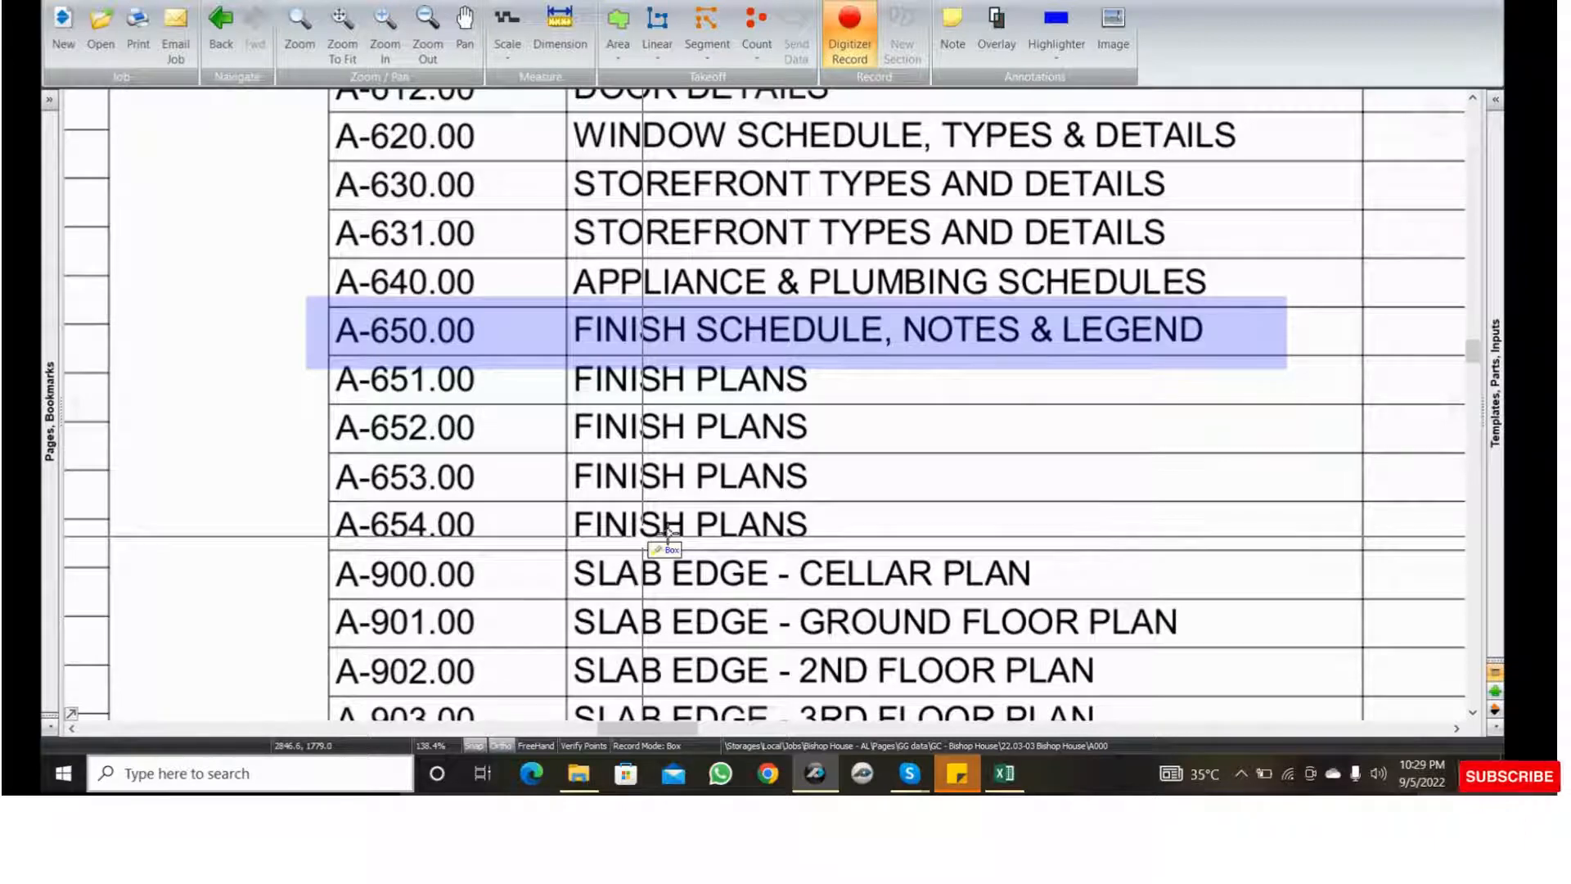
{"action": "scroll", "coordinate": [740, 528], "scroll_direction": "down", "scroll_amount": 3}
{"action": "right_click_drag", "start_coordinate": [895, 543], "coordinate": [1227, 658]}
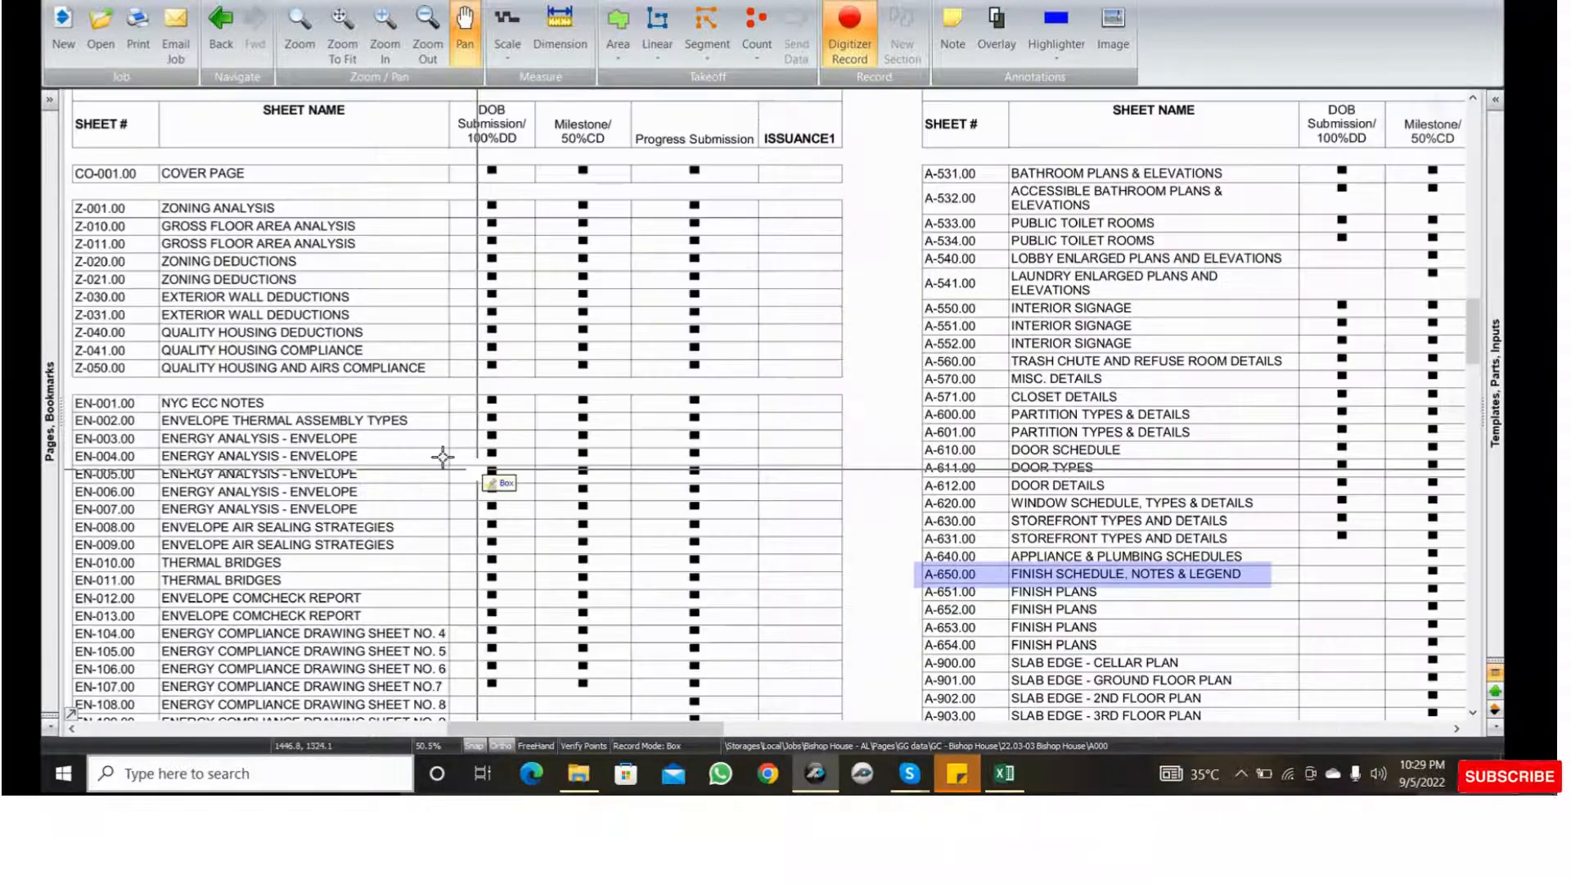
{"action": "right_click_drag", "start_coordinate": [337, 507], "coordinate": [623, 533]}
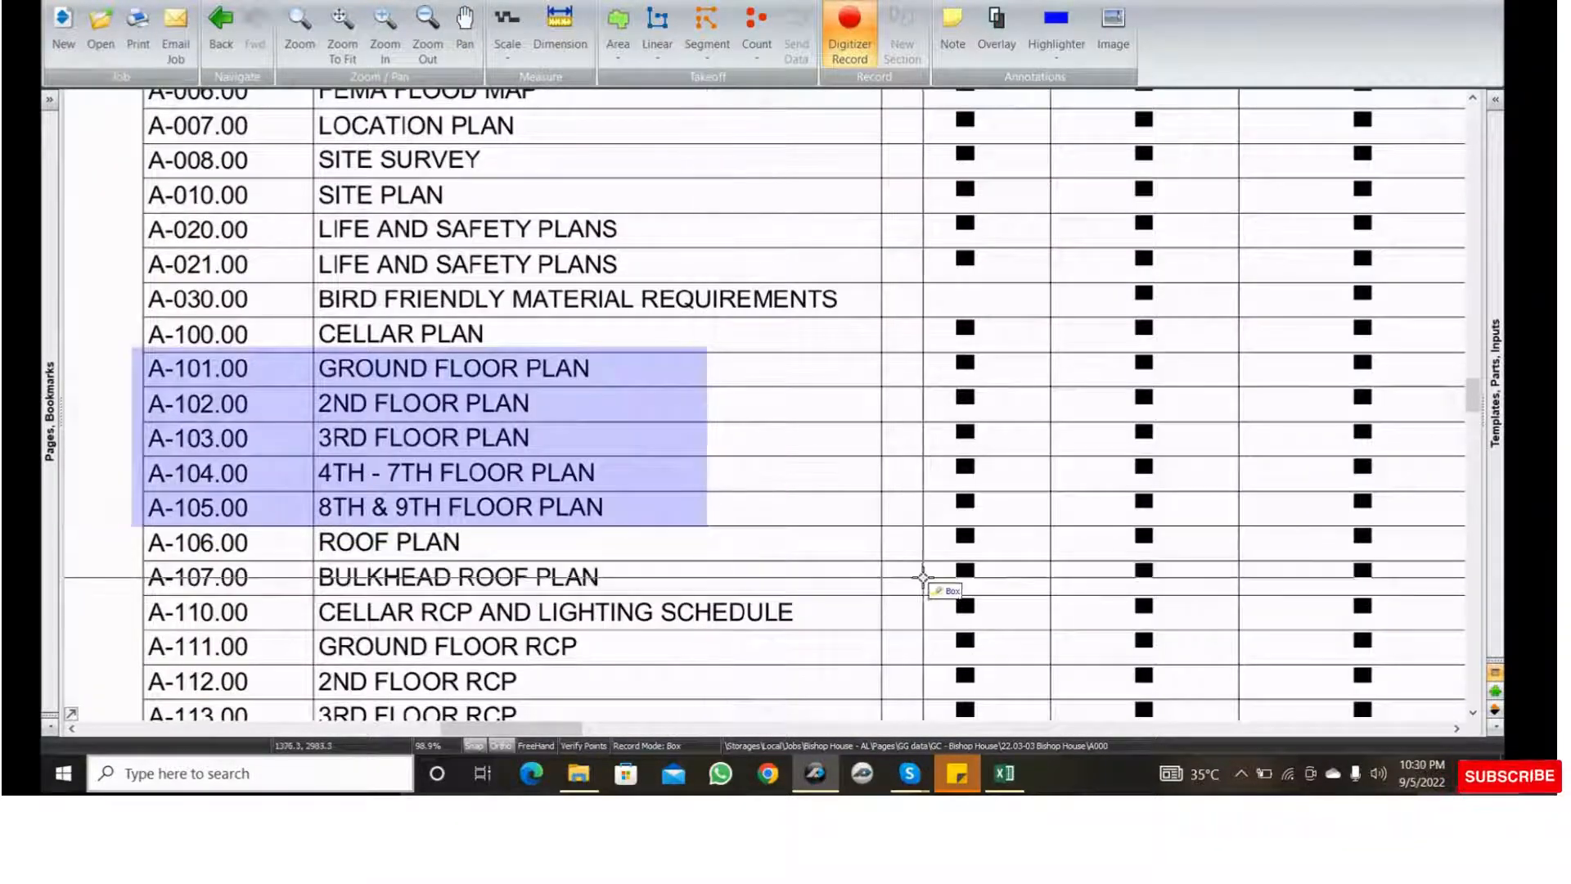
- Mark the A-610.00 Door Schedule row in the drawing index with a blue highlighter box
{"action": "left_click_drag", "start_coordinate": [918, 571], "coordinate": [891, 569]}
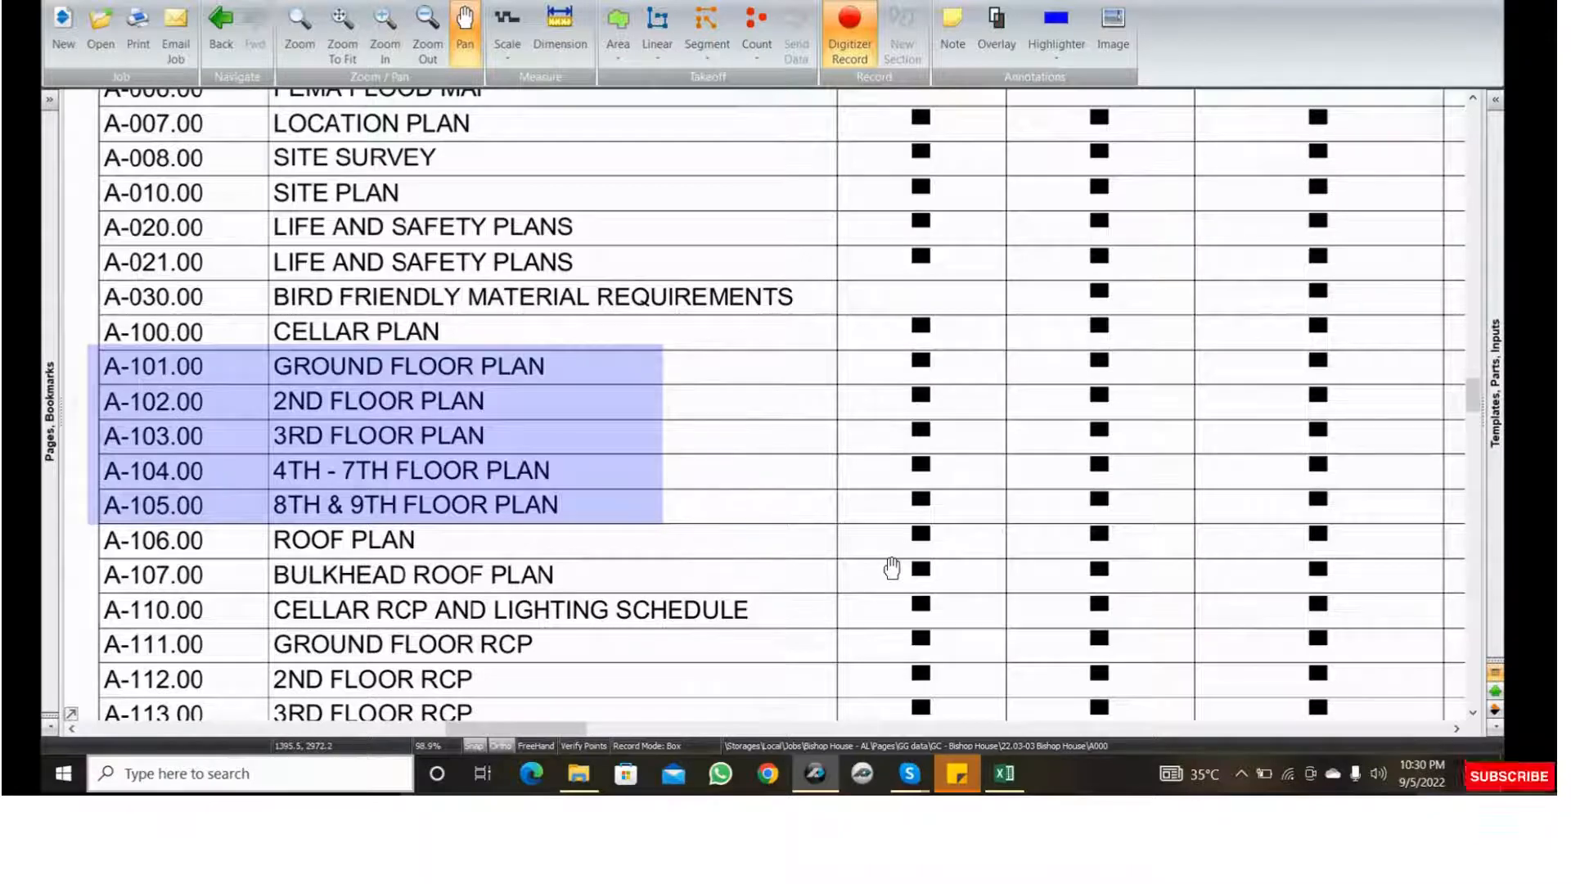
{"action": "scroll", "coordinate": [891, 568], "scroll_direction": "down", "scroll_amount": 1}
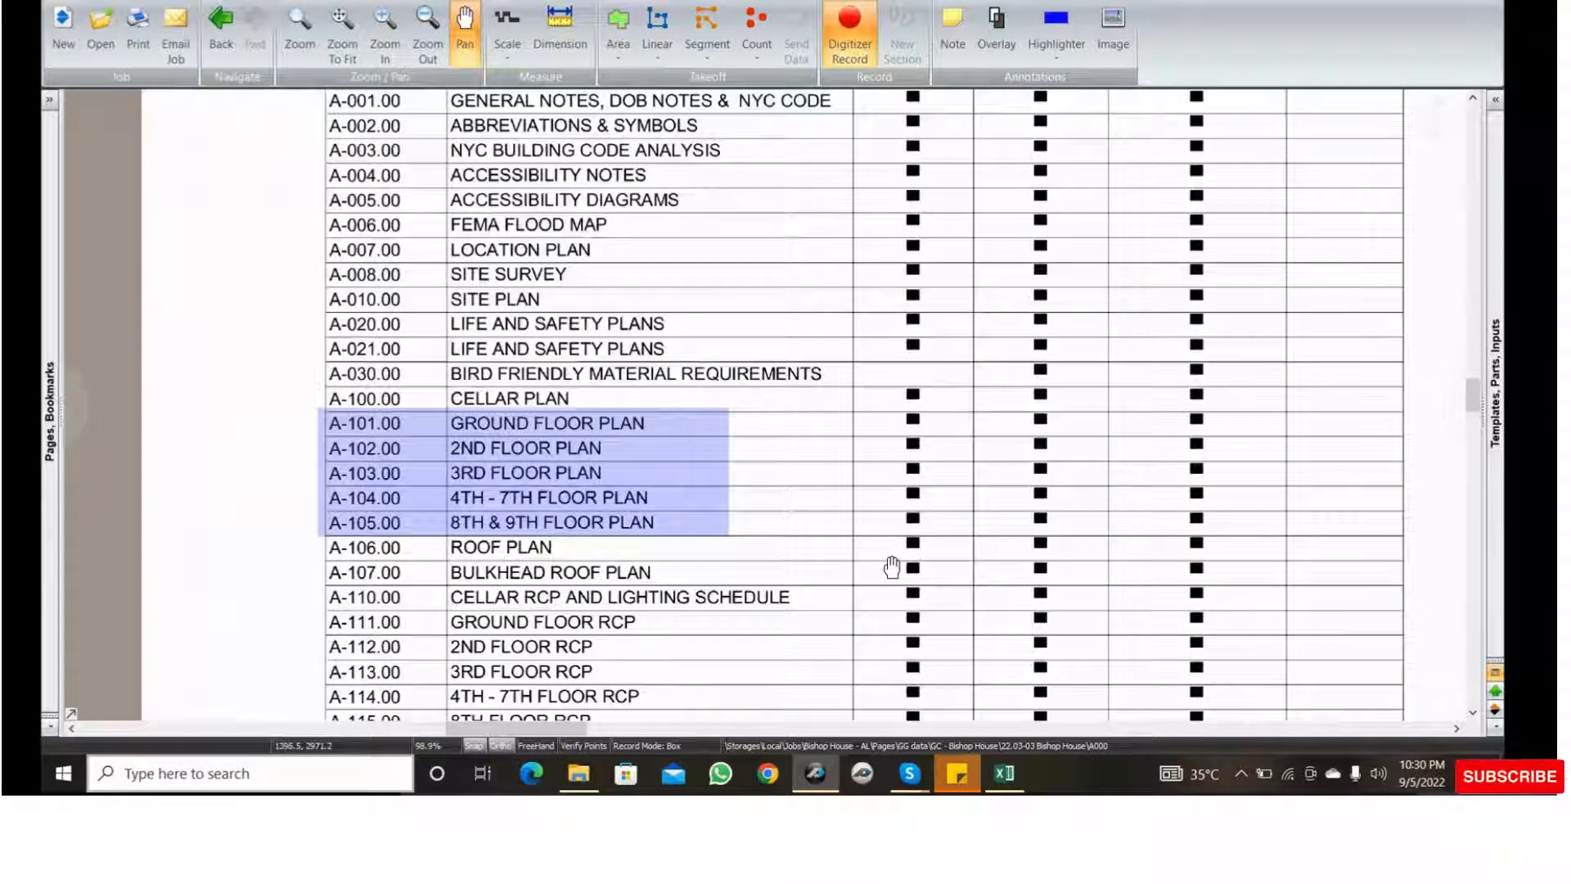
{"action": "scroll", "coordinate": [892, 568], "scroll_direction": "down", "scroll_amount": 2}
{"action": "scroll", "coordinate": [1311, 220], "scroll_direction": "up", "scroll_amount": 1}
{"action": "middle_click_drag", "start_coordinate": [1311, 219], "coordinate": [695, 393]}
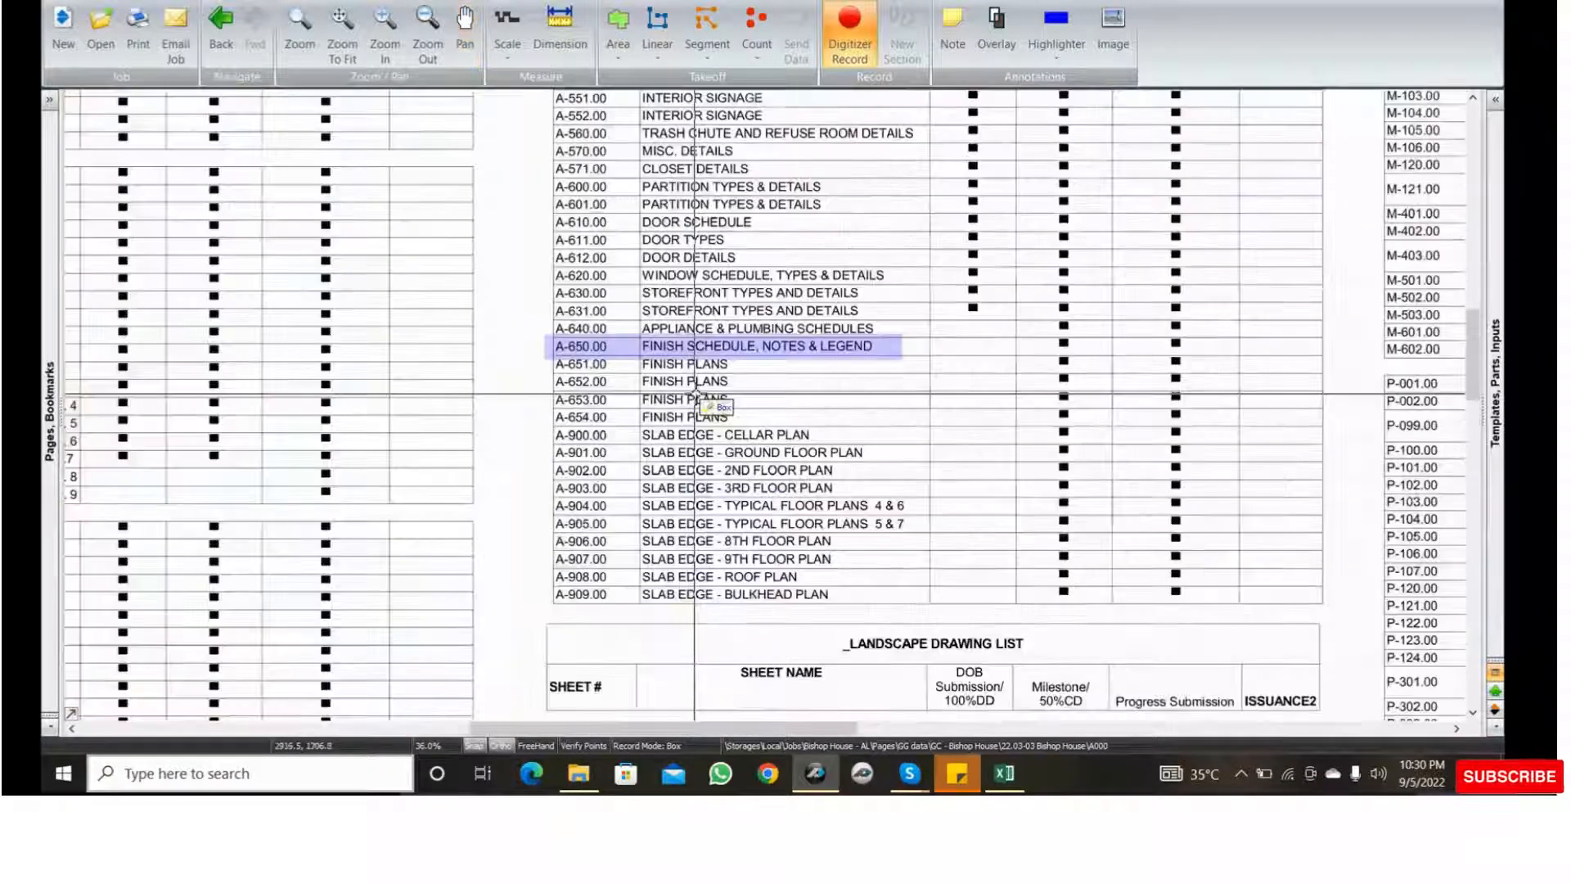
{"action": "scroll", "coordinate": [695, 393], "scroll_direction": "up", "scroll_amount": 2}
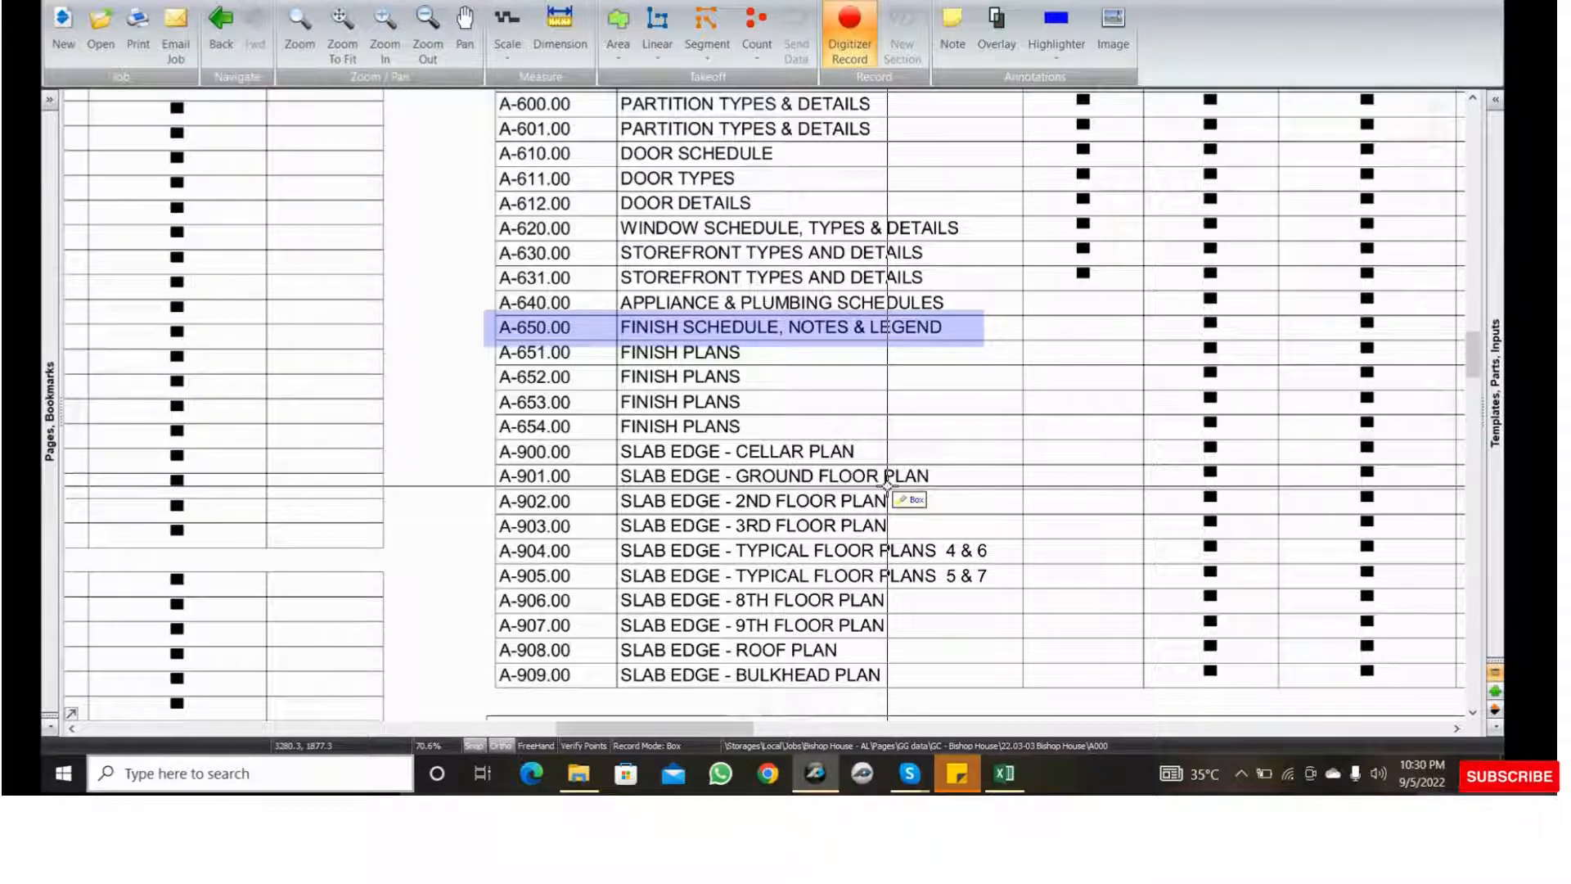
{"action": "left_click_drag", "start_coordinate": [486, 141], "coordinate": [844, 168]}
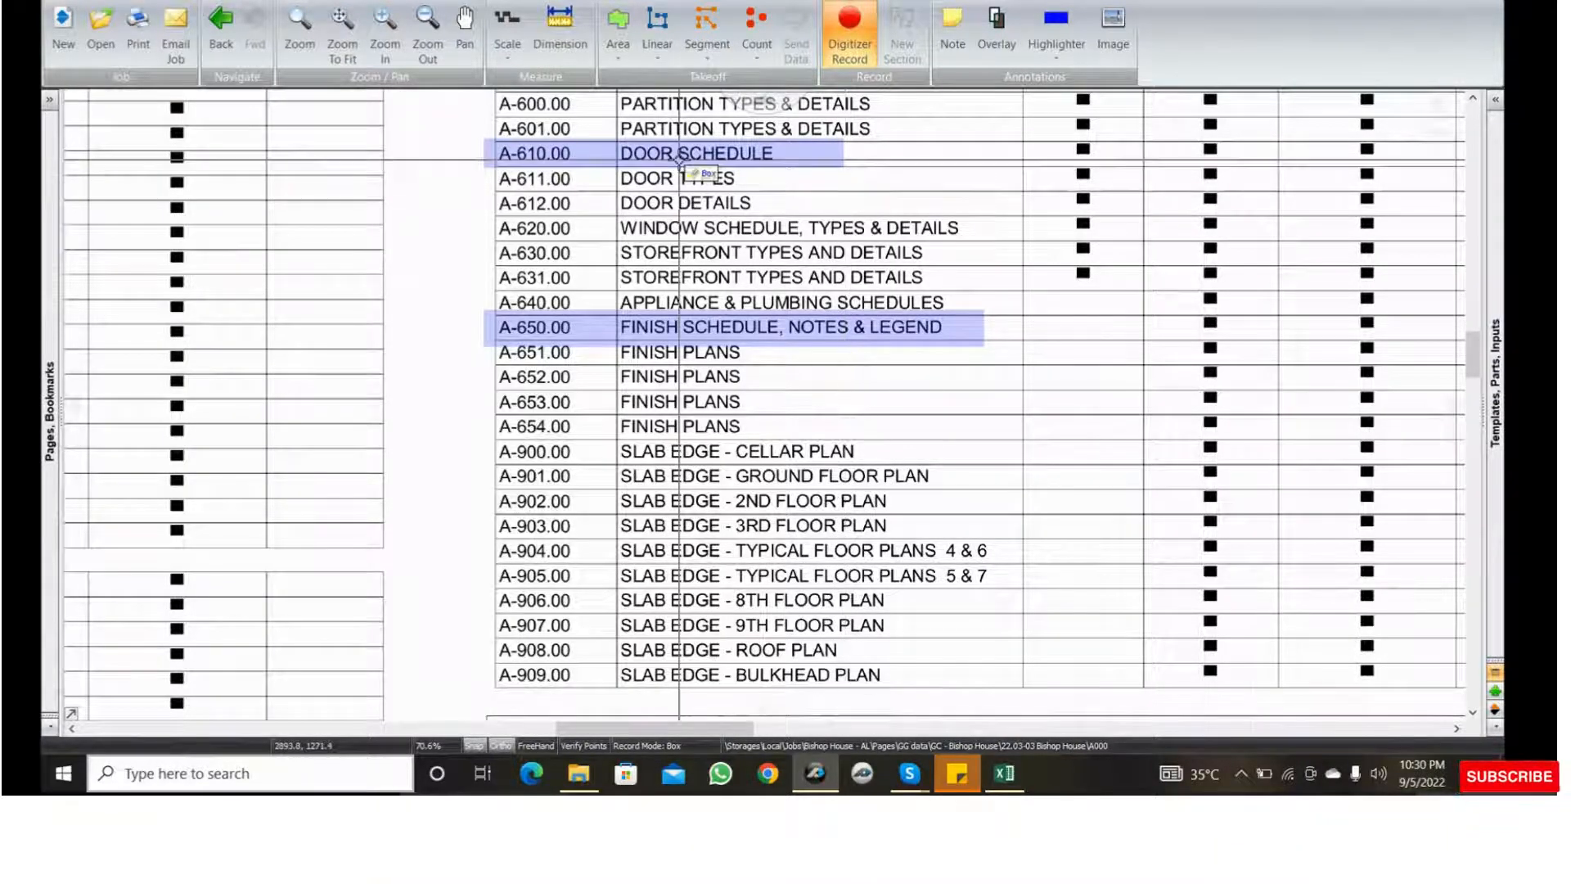
- Examine the architectural, landscape and structural drawing lists around the highlighted rows, ending at the A-651.00 to A-654.00 finish plans
{"action": "scroll", "coordinate": [679, 157], "scroll_direction": "down", "scroll_amount": 2}
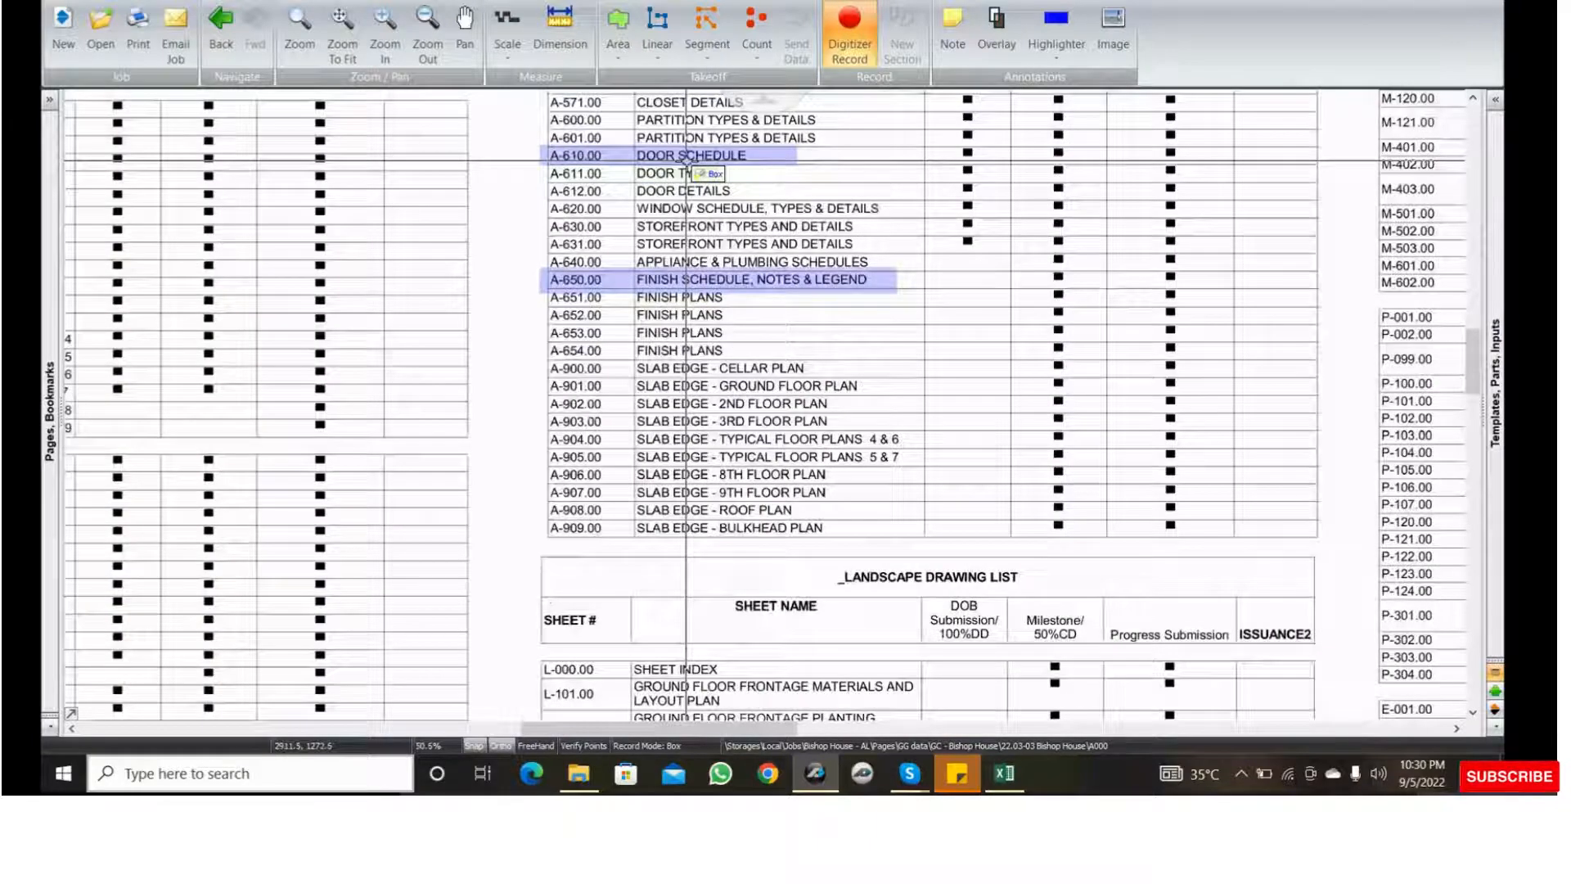
{"action": "scroll", "coordinate": [685, 157], "scroll_direction": "down", "scroll_amount": 1}
{"action": "middle_click_drag", "start_coordinate": [671, 192], "coordinate": [829, 121]}
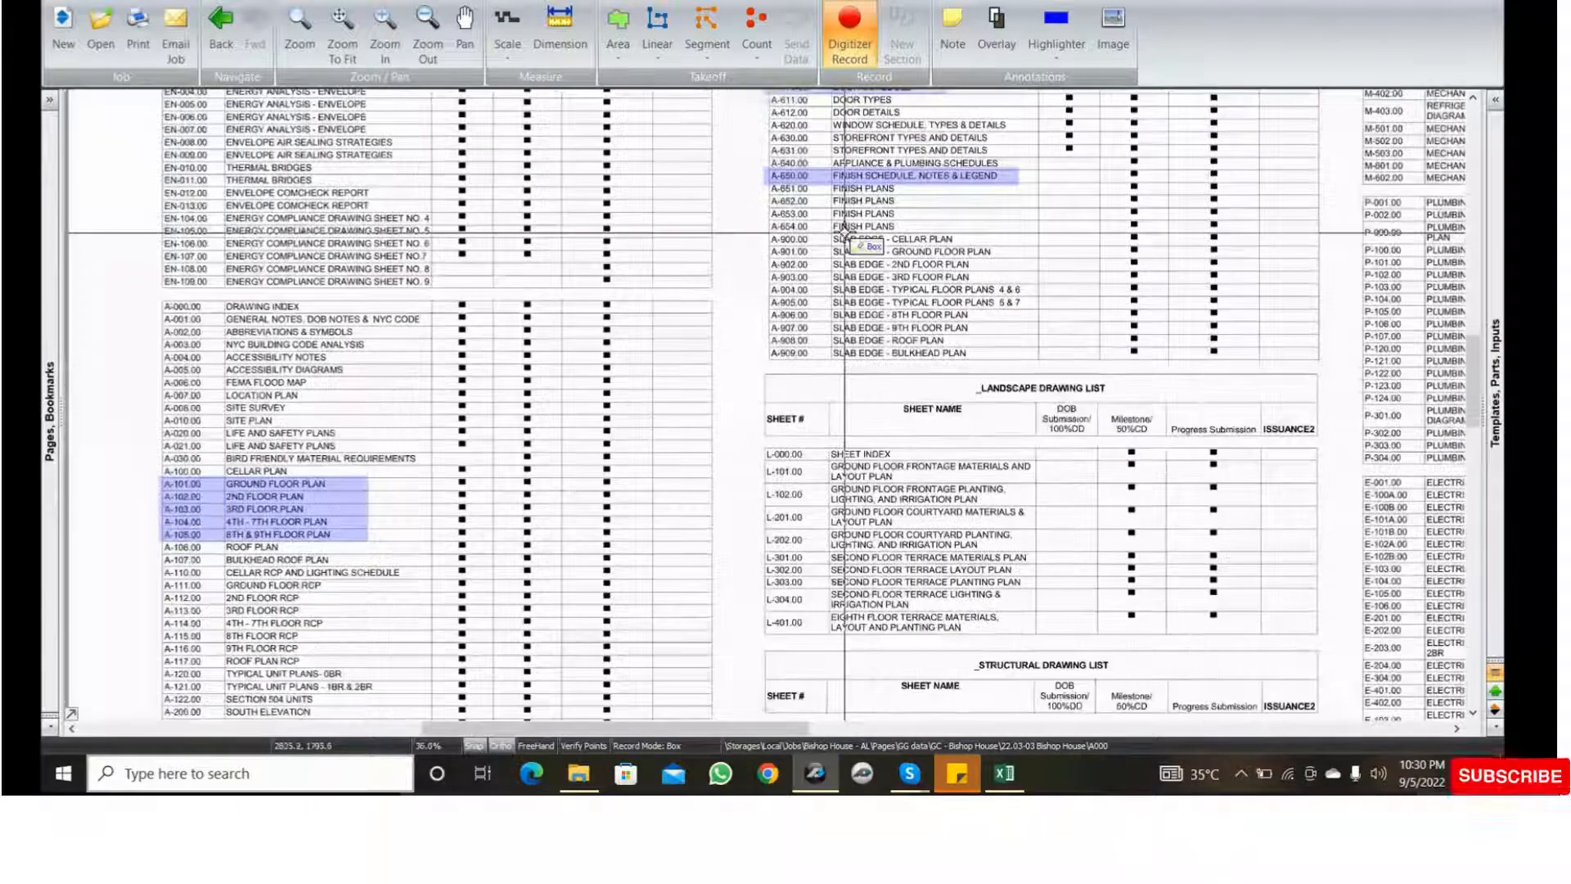
{"action": "middle_click_drag", "start_coordinate": [630, 486], "coordinate": [776, 358]}
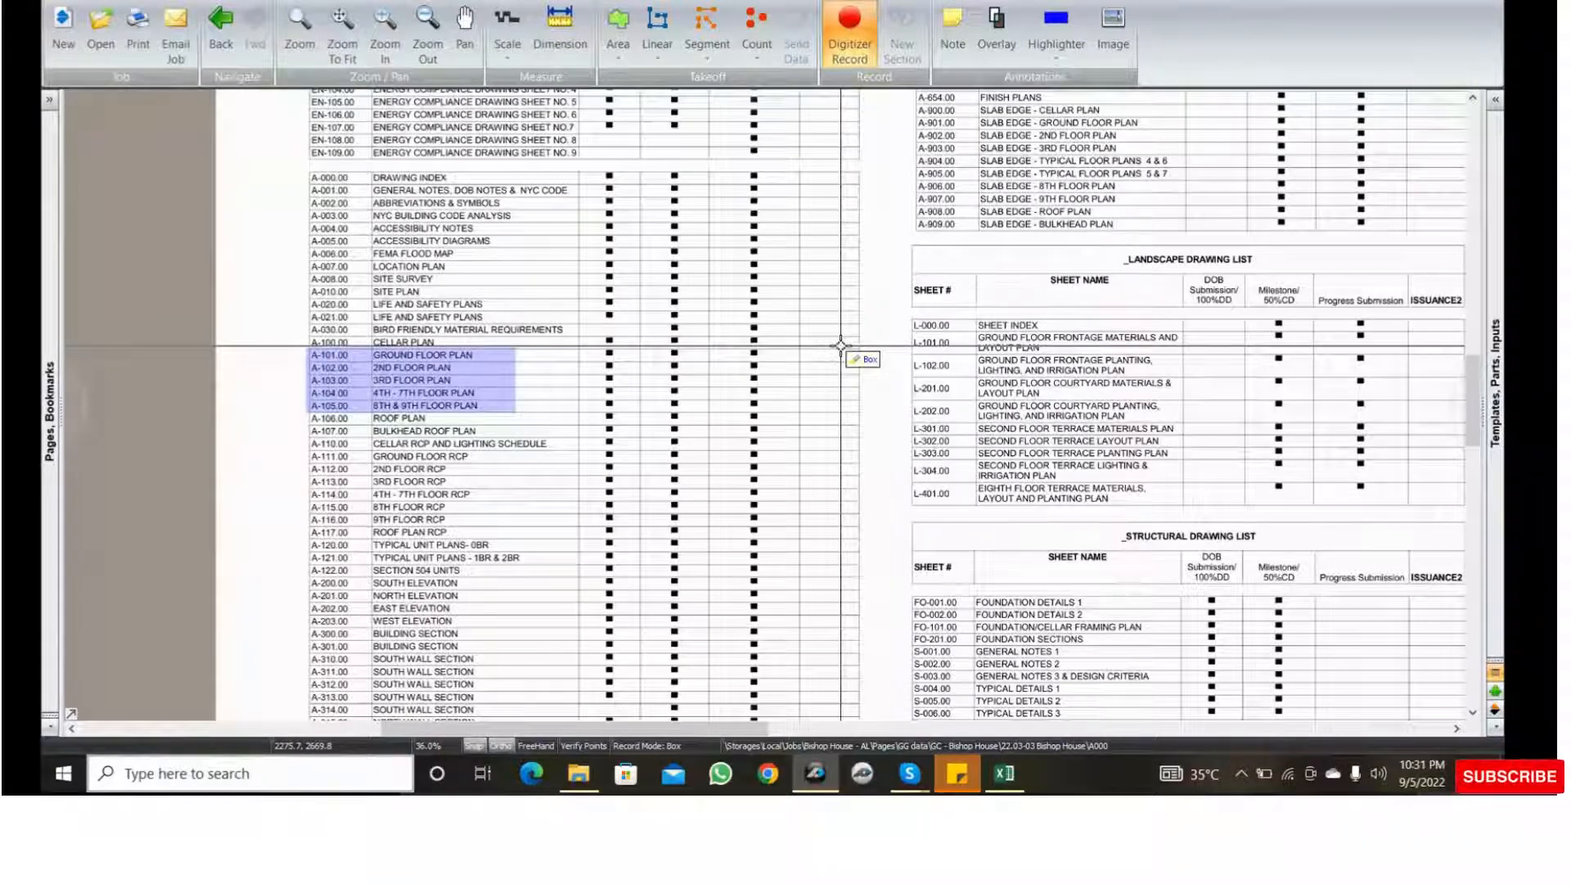
{"action": "middle_click", "coordinate": [918, 570]}
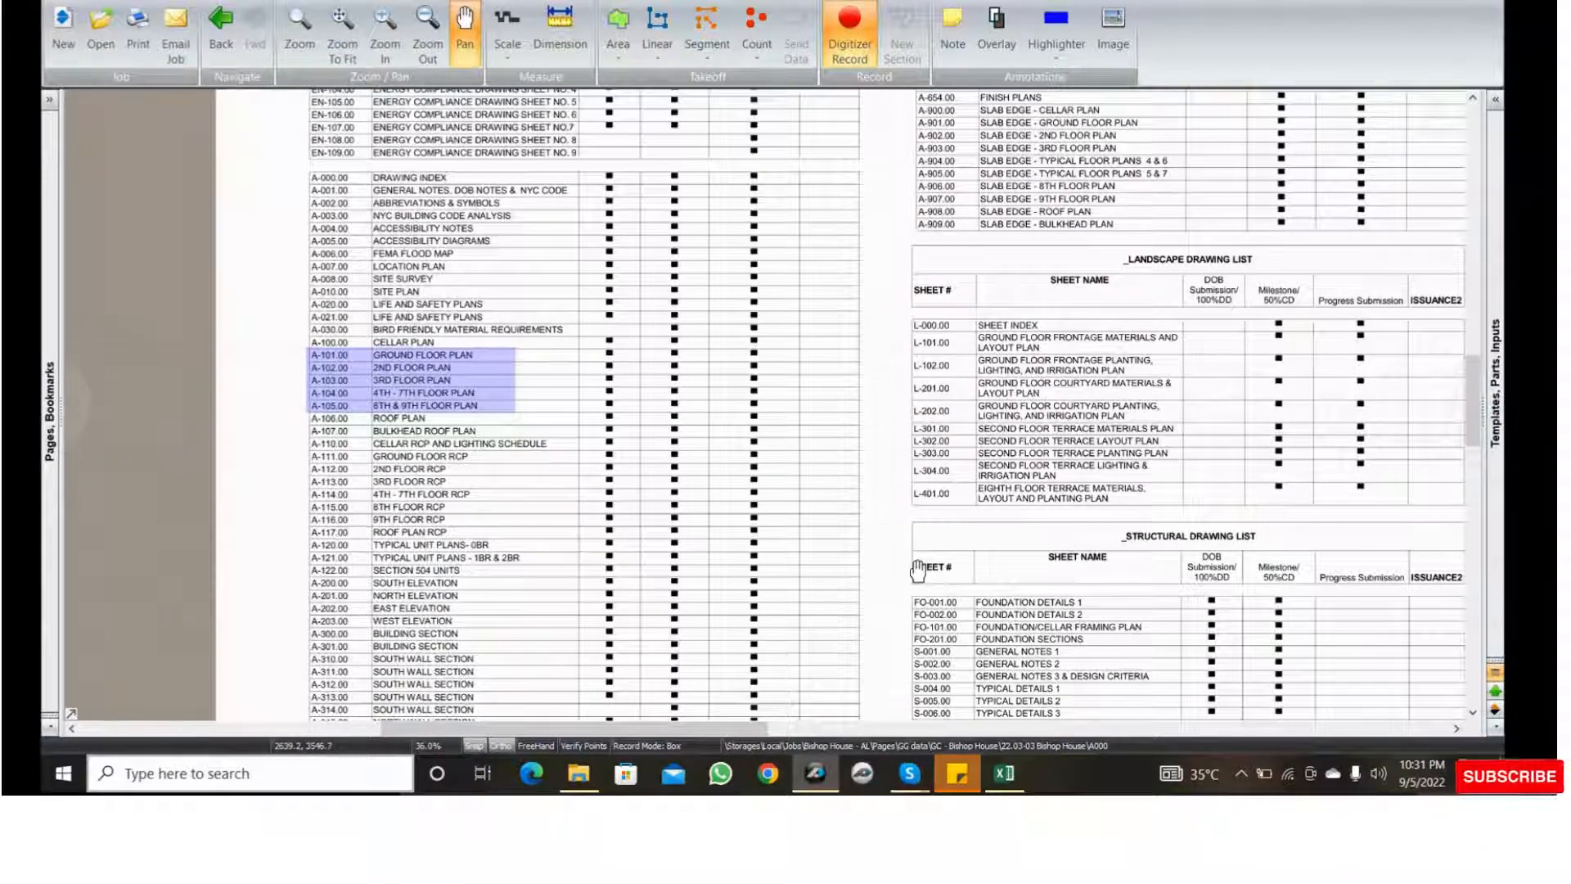
{"action": "left_click_drag", "start_coordinate": [608, 585], "coordinate": [504, 534]}
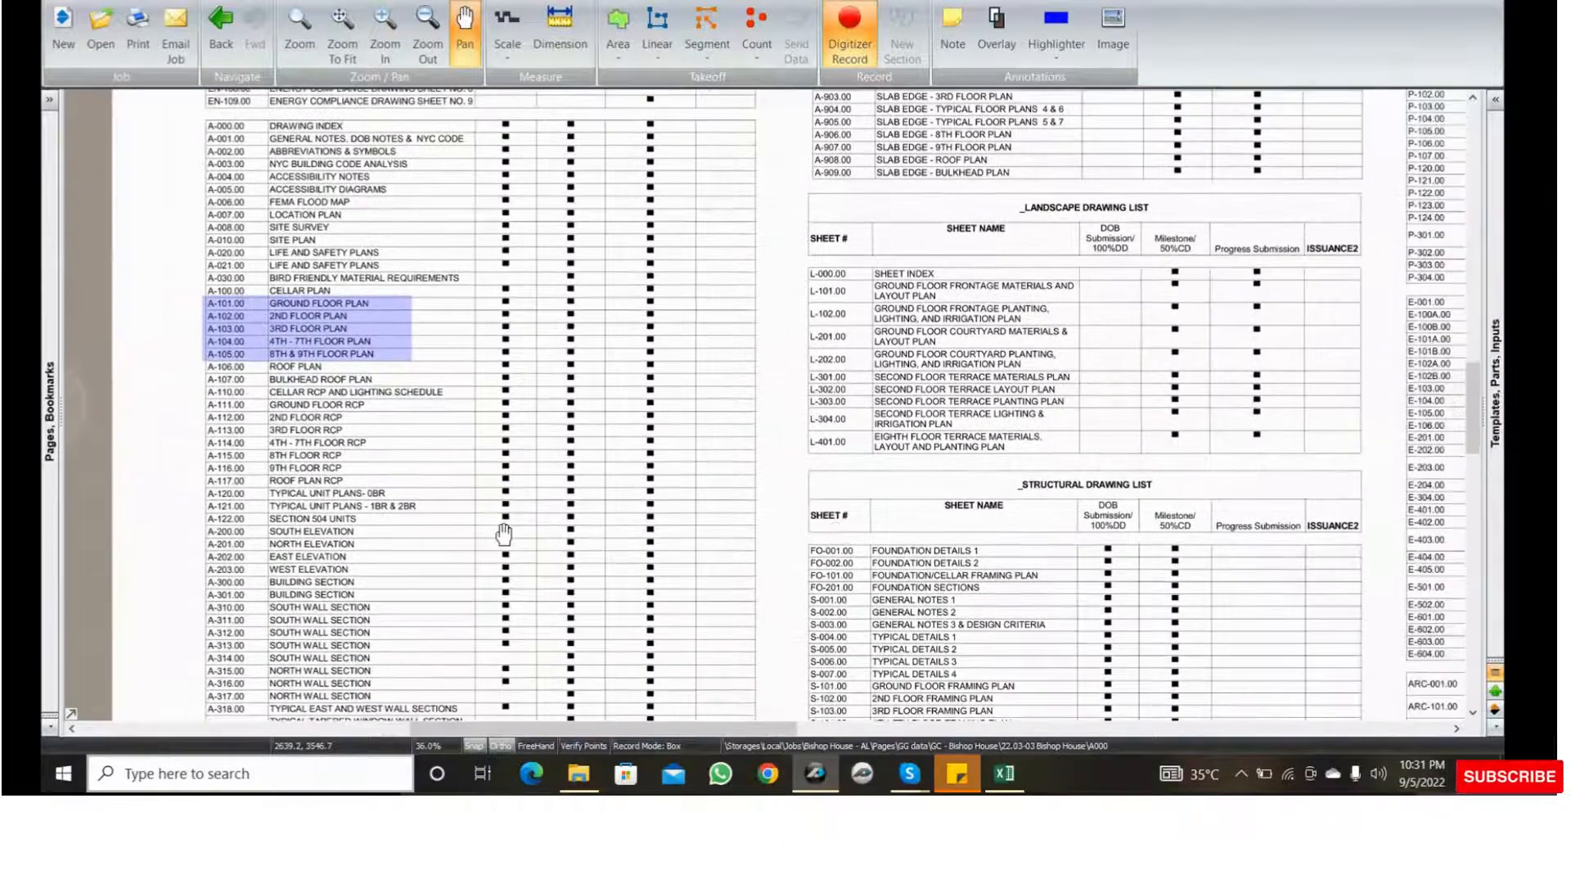
{"action": "middle_click_drag", "start_coordinate": [504, 533], "coordinate": [491, 532]}
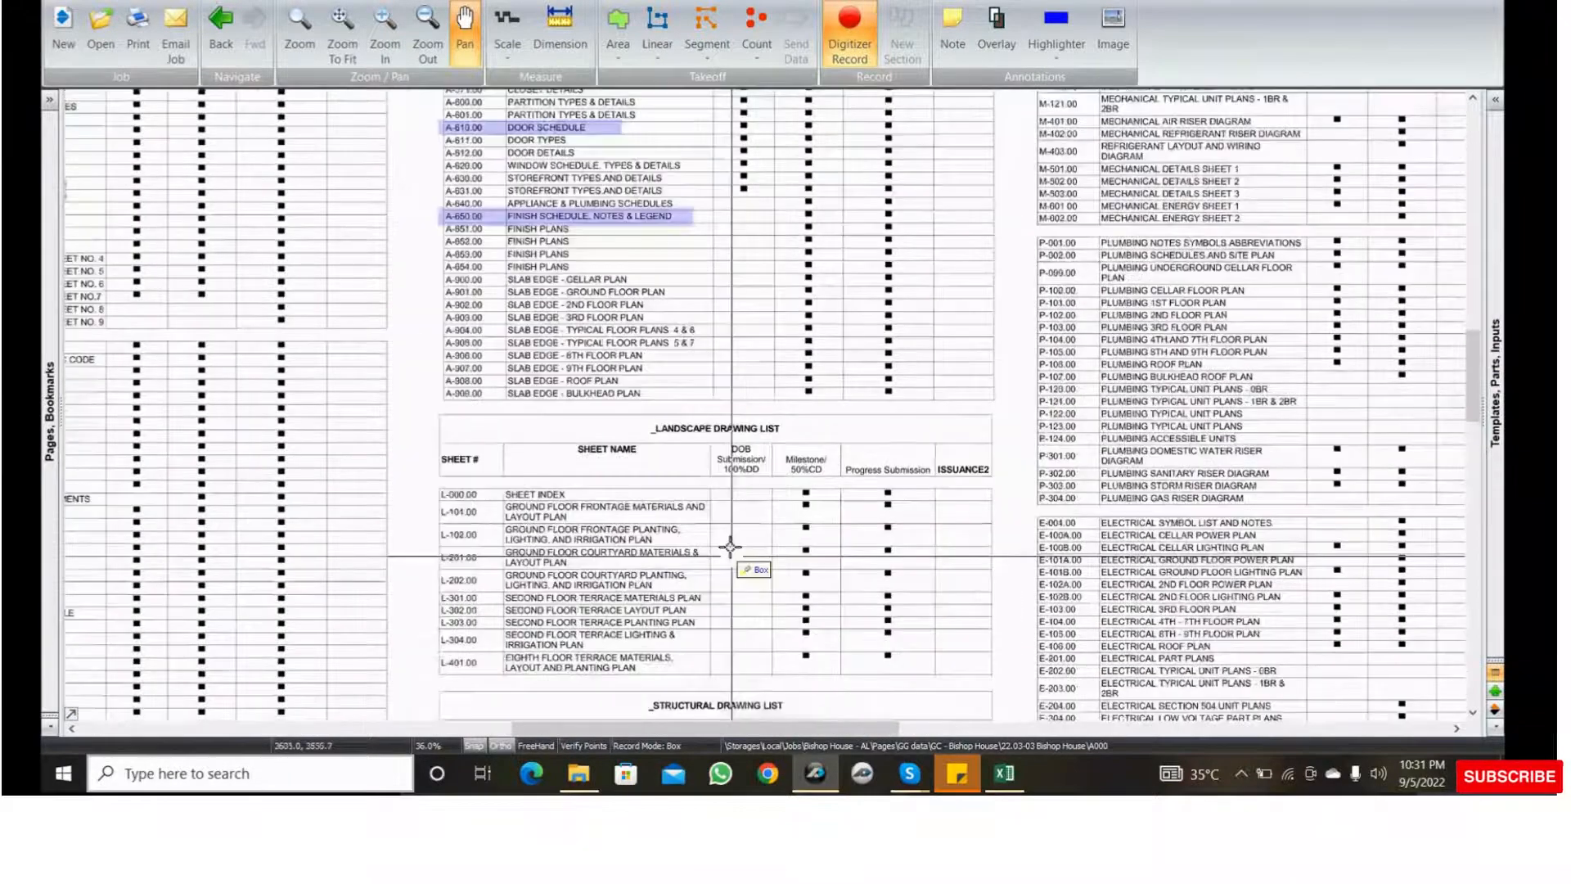
{"action": "scroll", "coordinate": [385, 210], "scroll_direction": "up", "scroll_amount": 3}
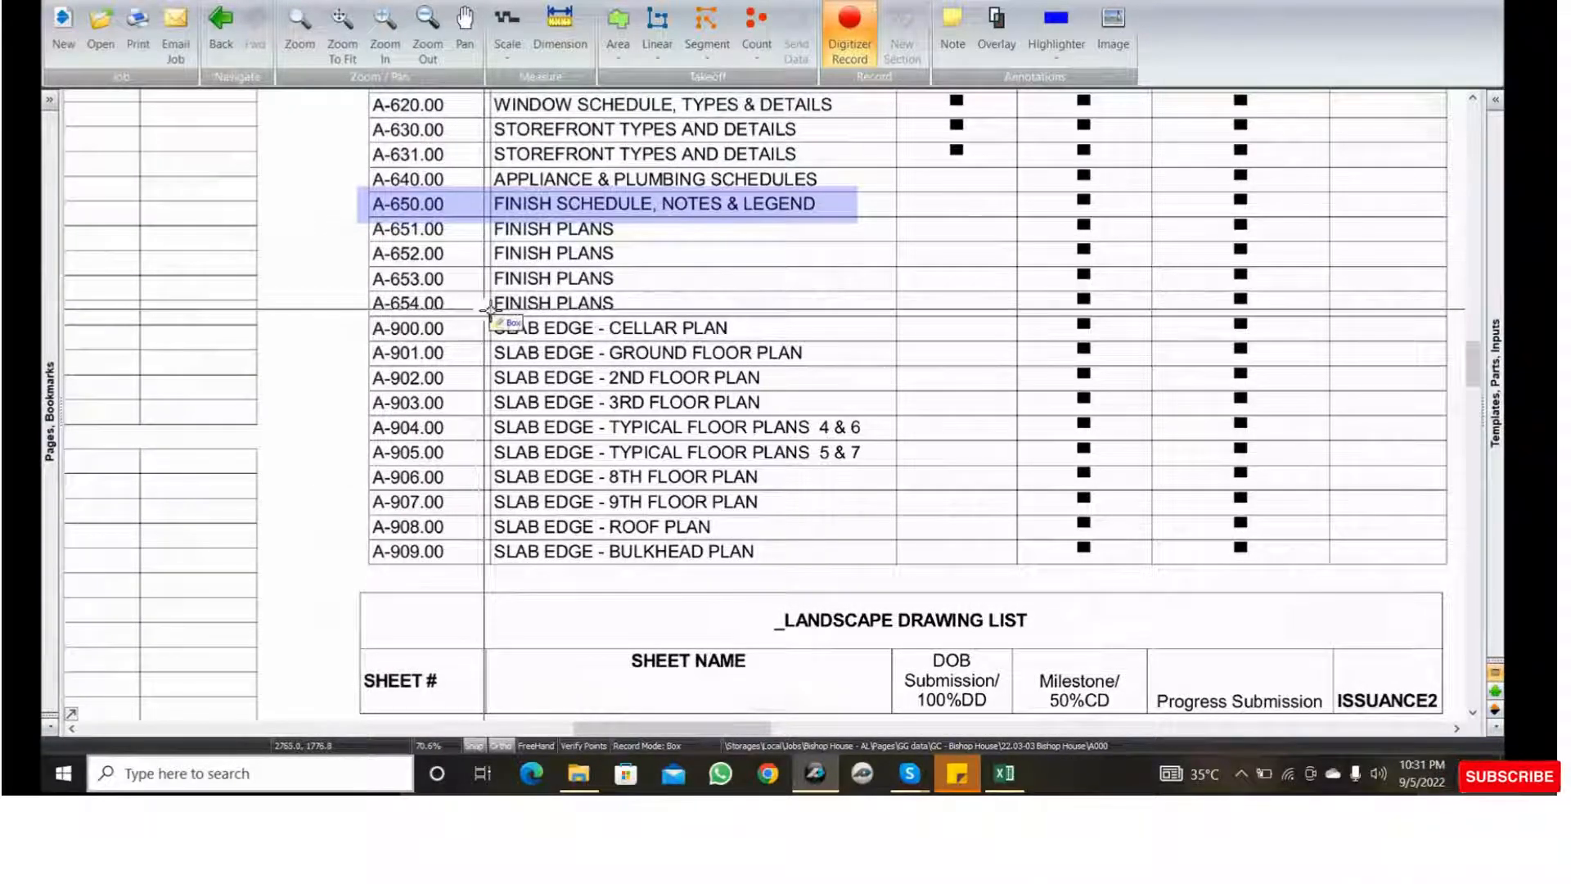
- Finish highlighting and open page A650 from the expanded page list in a new tab
{"action": "right_click", "coordinate": [301, 295]}
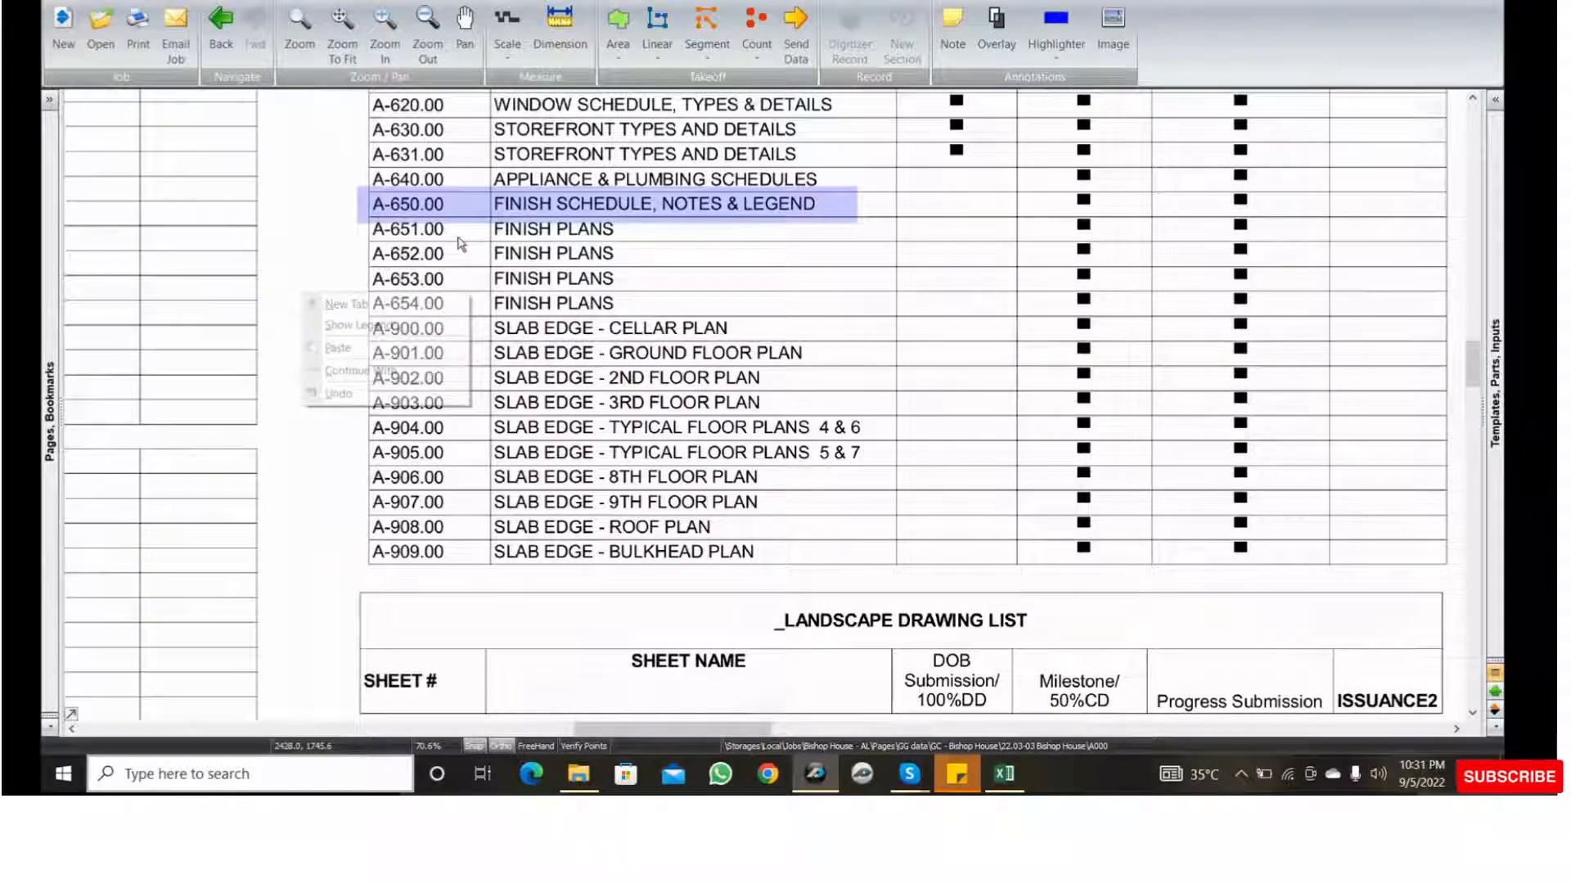
{"action": "left_click", "coordinate": [406, 307]}
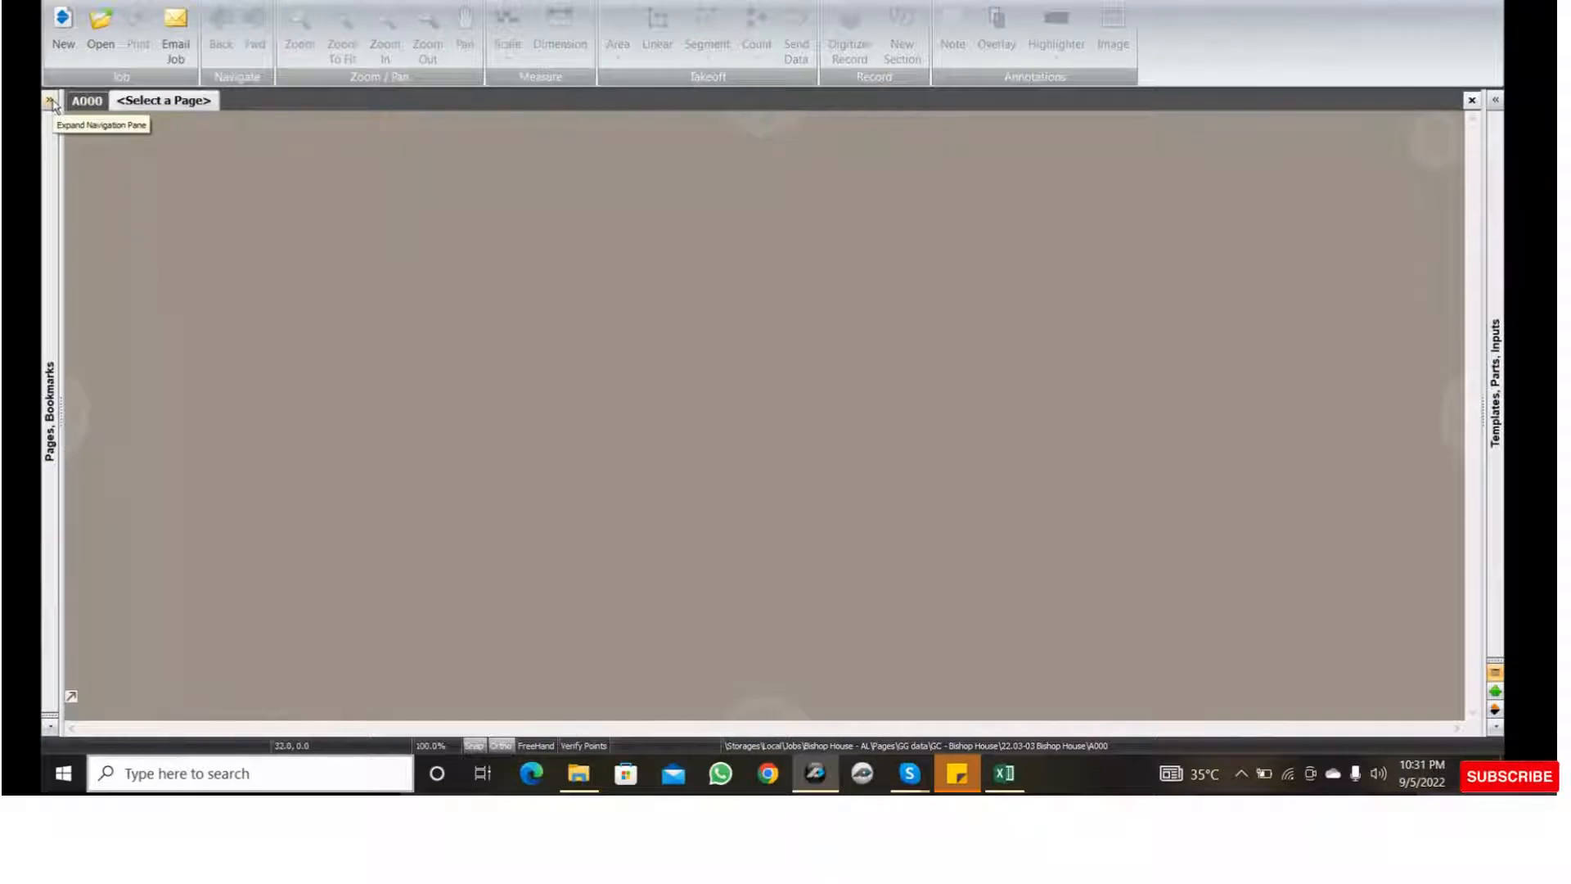
{"action": "left_click", "coordinate": [49, 100]}
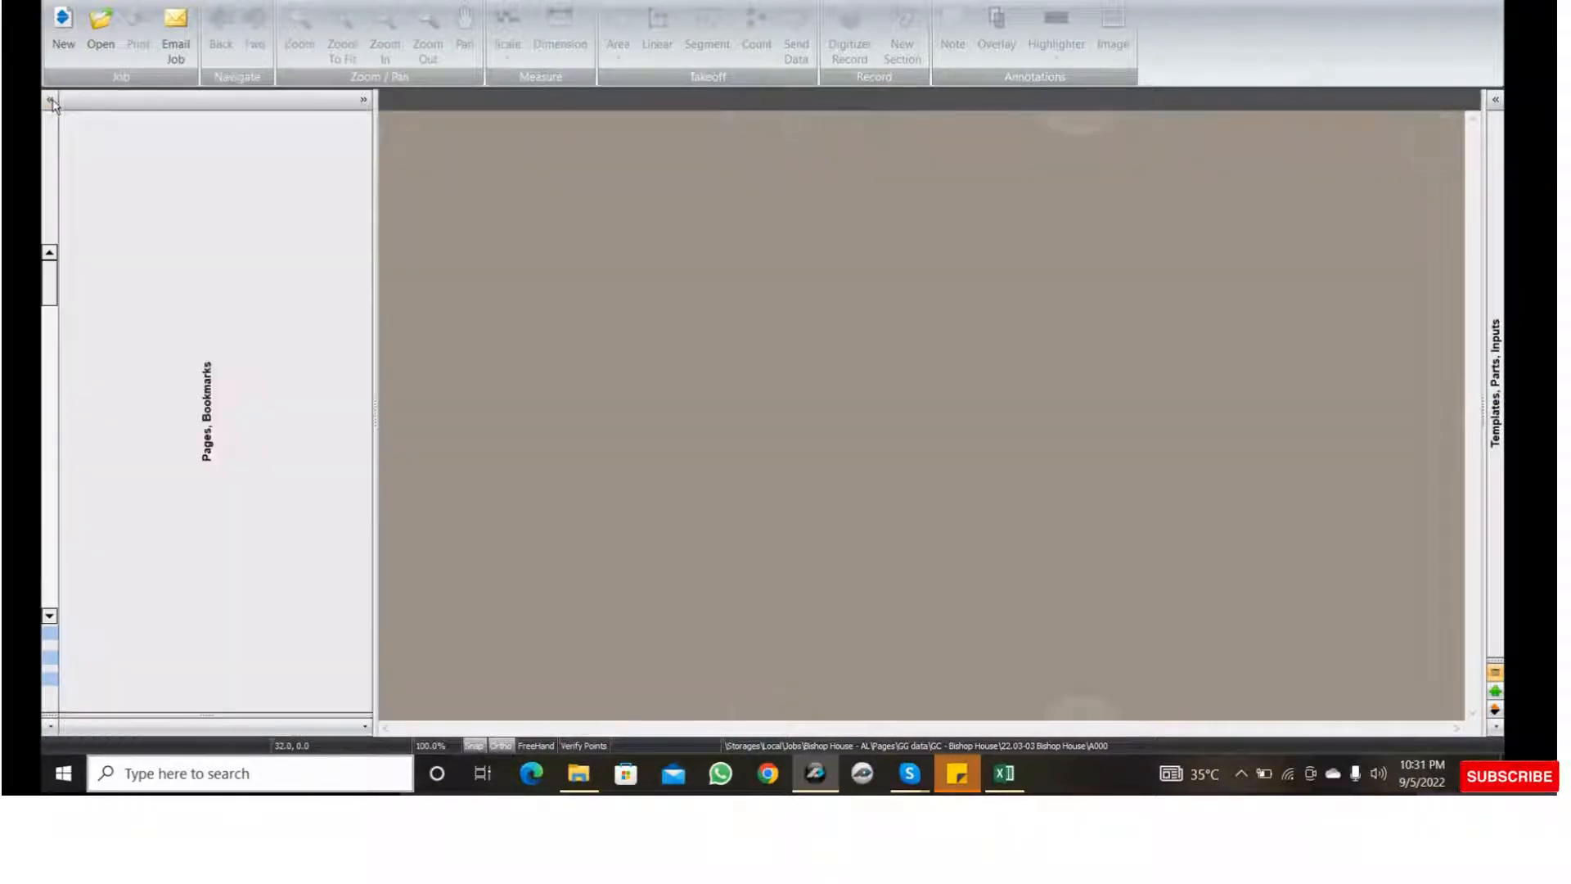
{"action": "scroll", "coordinate": [141, 381], "scroll_direction": "down", "scroll_amount": 9}
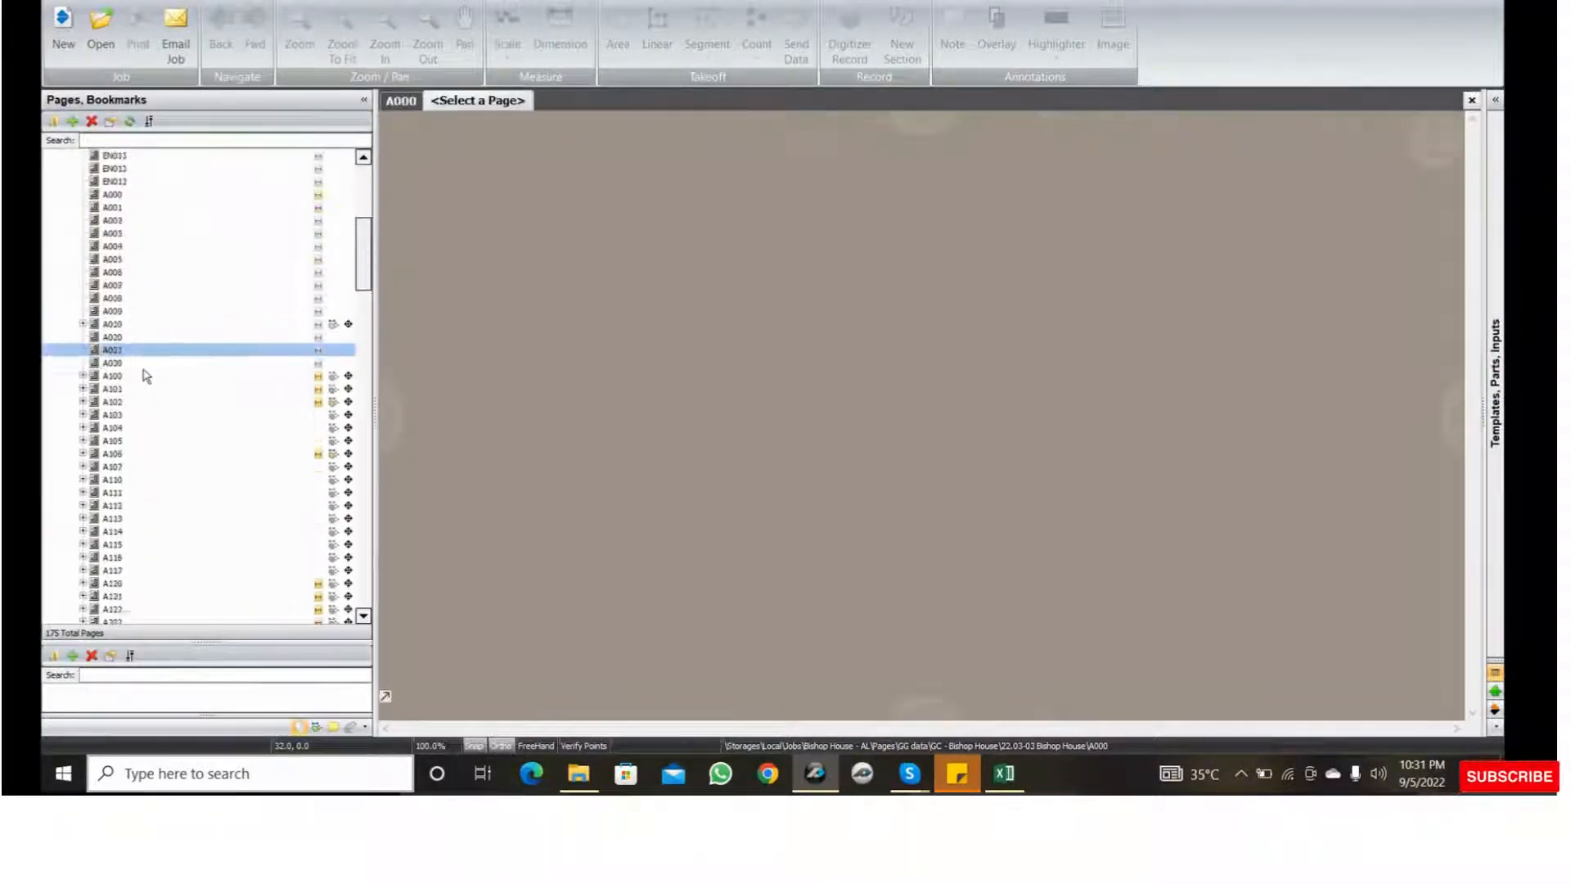
{"action": "scroll", "coordinate": [163, 377], "scroll_direction": "down", "scroll_amount": 12}
{"action": "scroll", "coordinate": [170, 451], "scroll_direction": "down", "scroll_amount": 6}
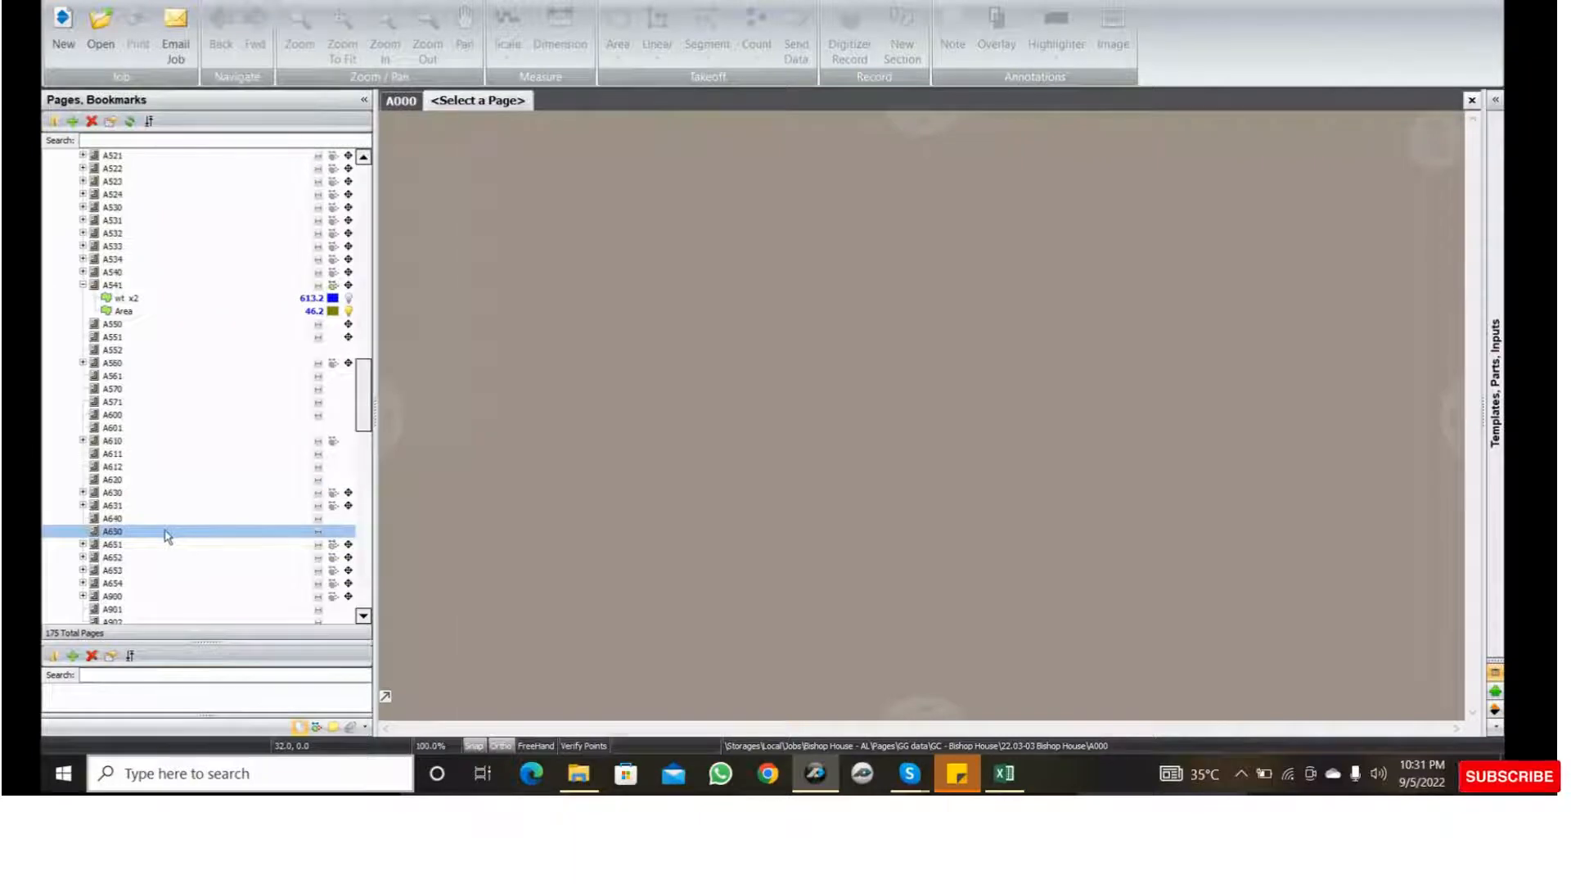
{"action": "left_click", "coordinate": [168, 533]}
- Examine the Finish Schedule on A650, covering its Room, Floor, Base, Wall and Ceiling Finish and Comments columns
{"action": "scroll", "coordinate": [470, 150], "scroll_direction": "up", "scroll_amount": 5}
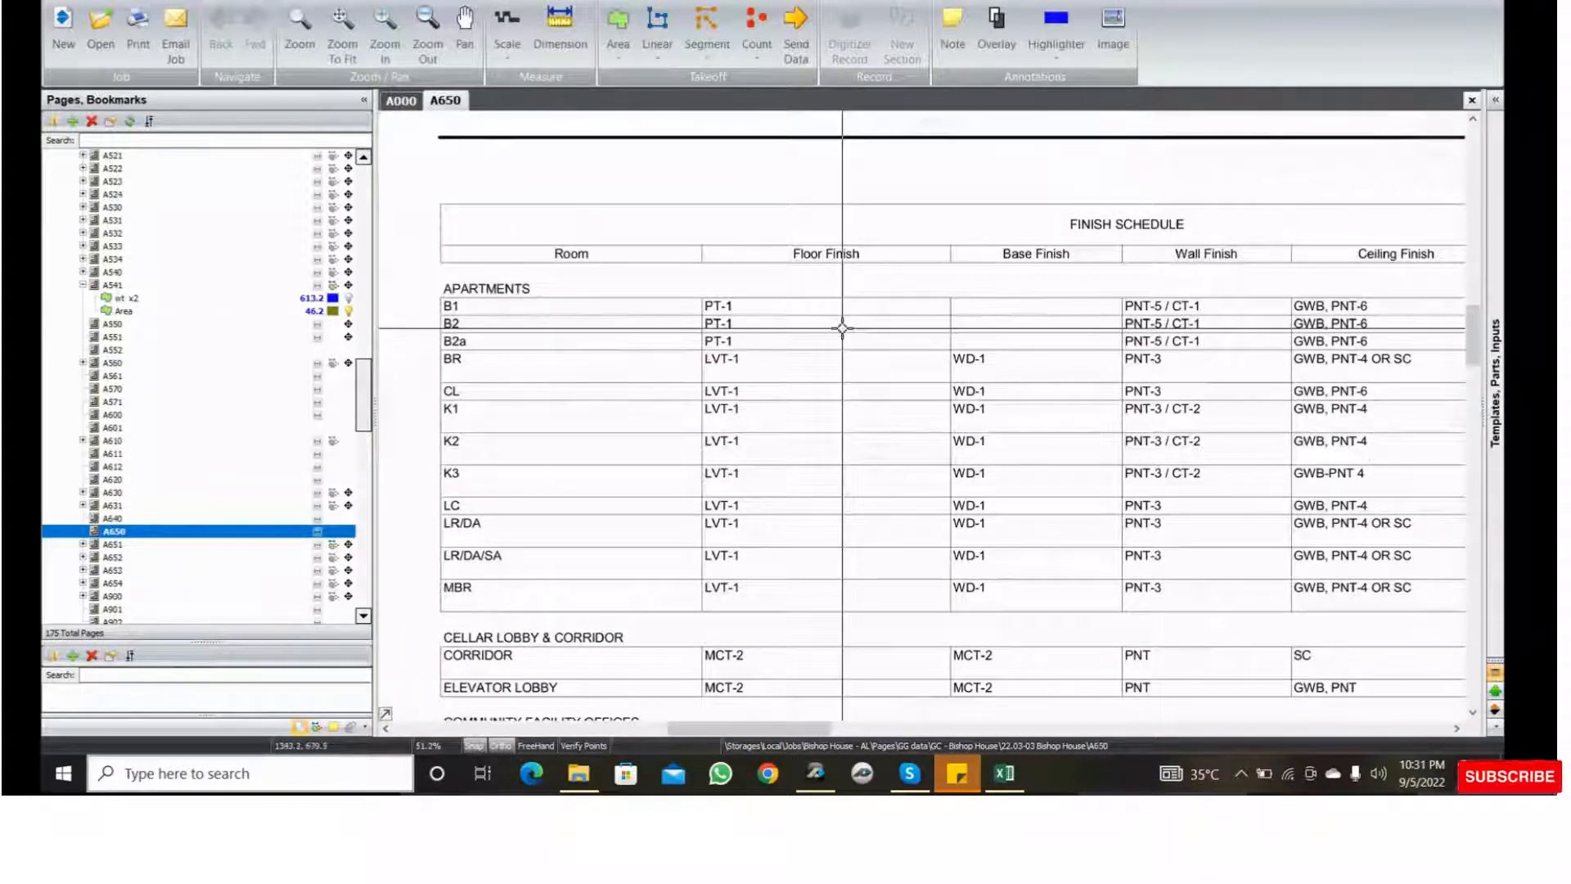
{"action": "middle_click_drag", "start_coordinate": [984, 337], "coordinate": [994, 299]}
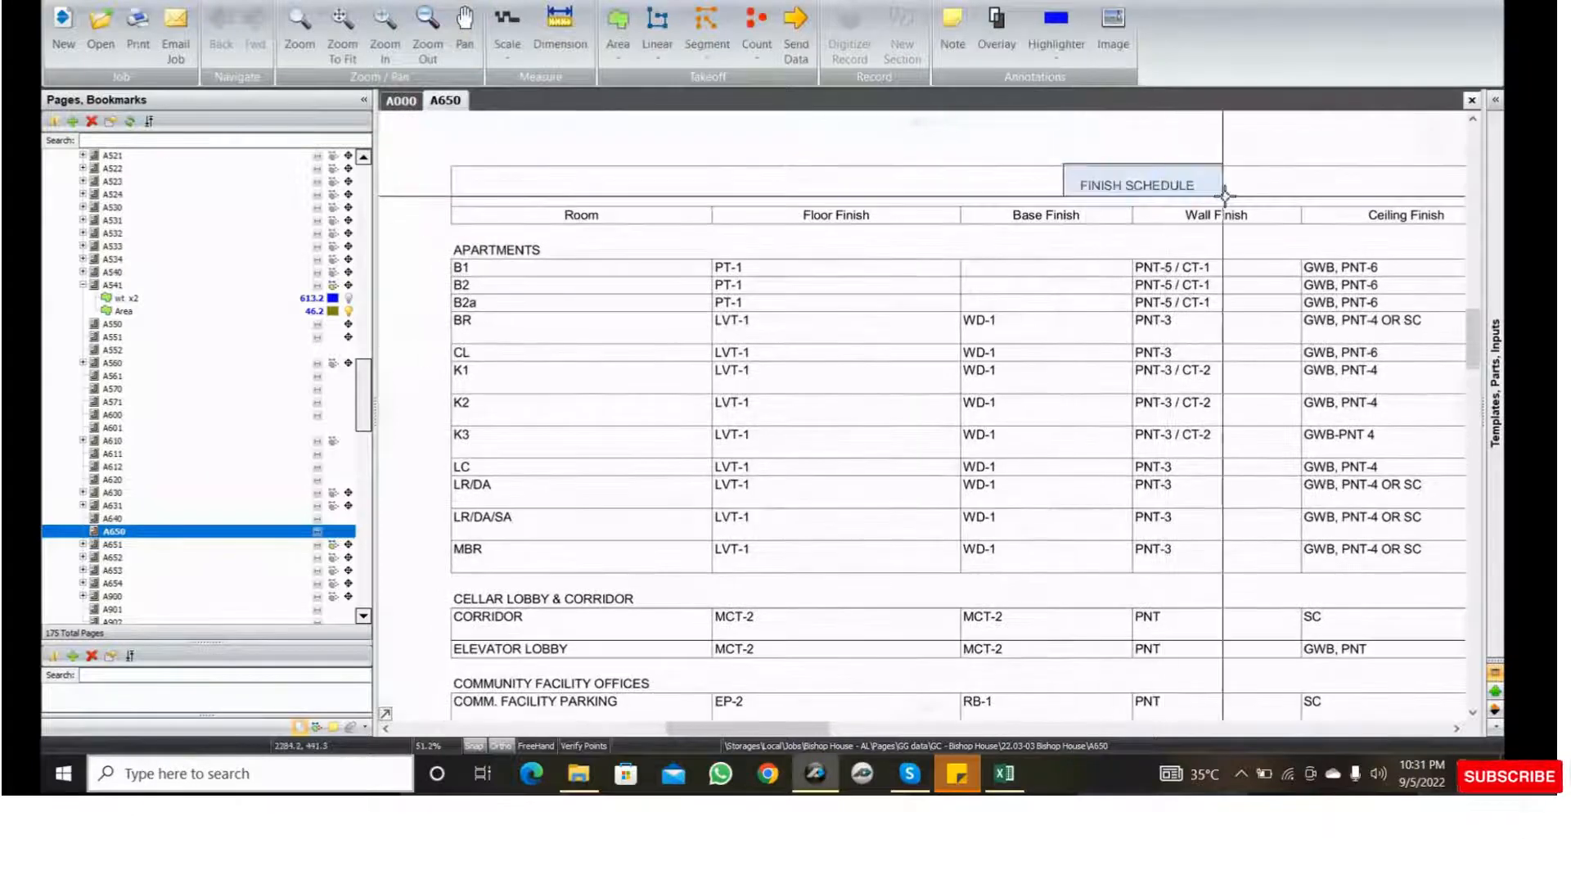
{"action": "middle_click_drag", "start_coordinate": [866, 287], "coordinate": [957, 283]}
{"action": "middle_click_drag", "start_coordinate": [877, 394], "coordinate": [878, 327]}
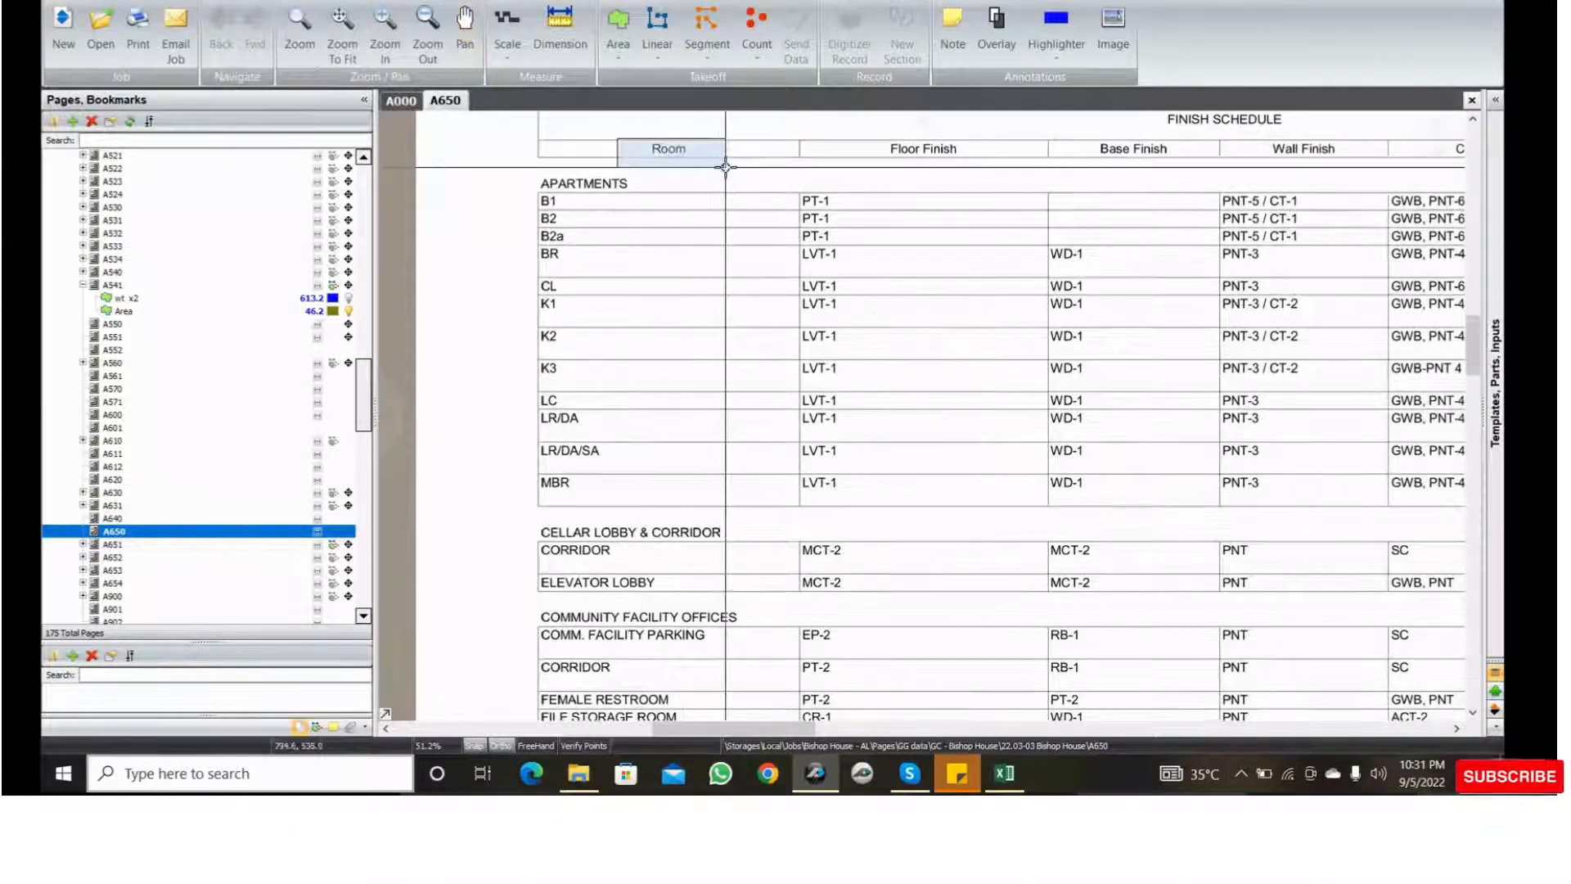
{"action": "middle_click_drag", "start_coordinate": [859, 239], "coordinate": [751, 295]}
{"action": "middle_click_drag", "start_coordinate": [905, 252], "coordinate": [789, 302]}
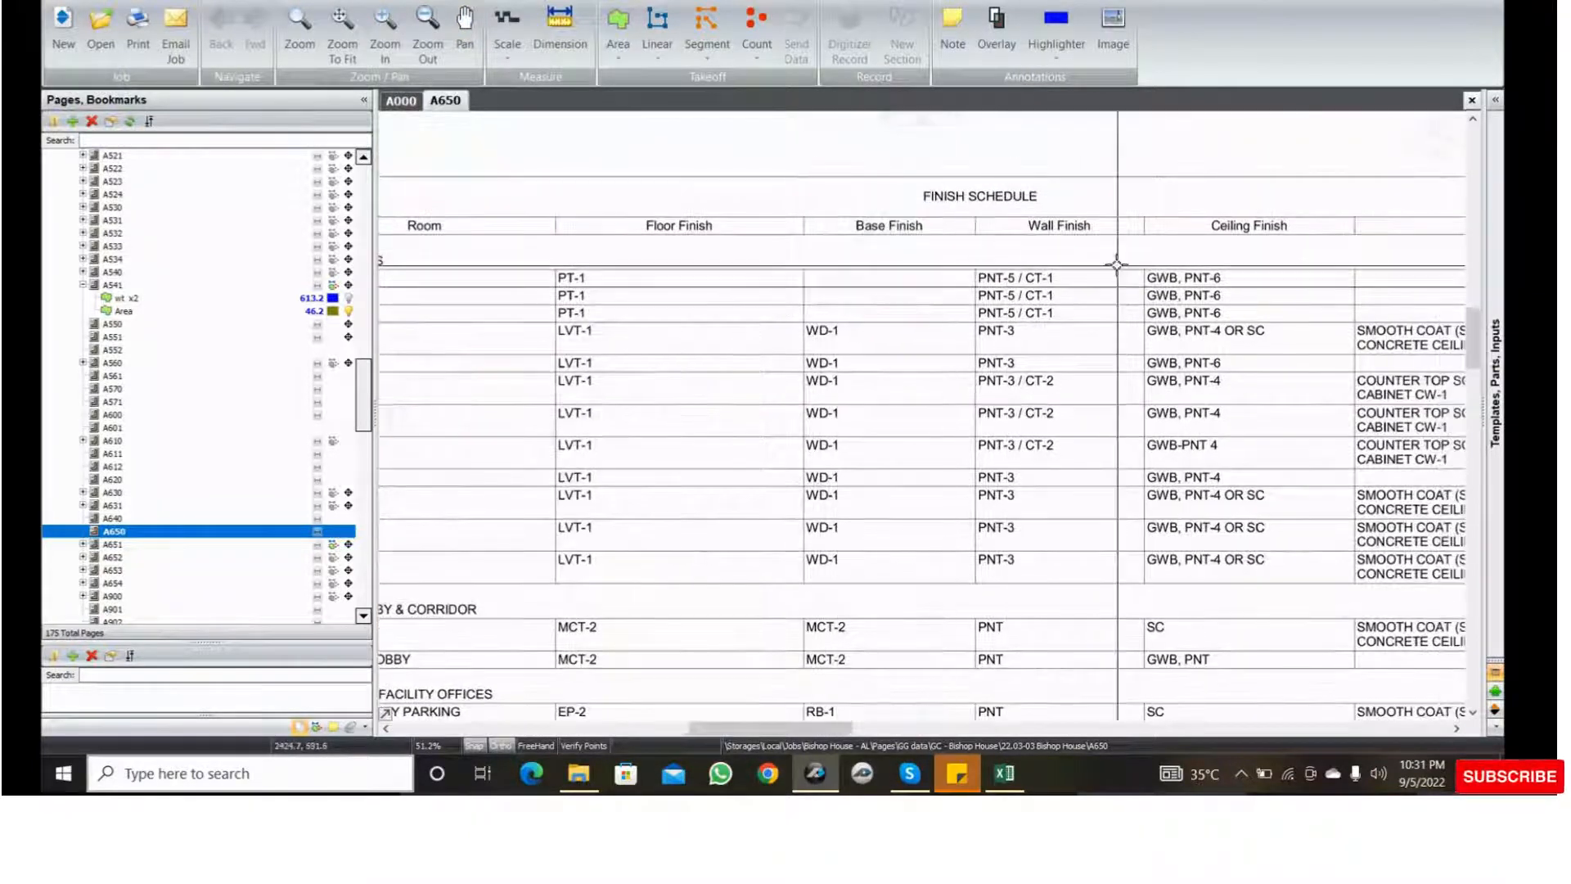
{"action": "left_click_drag", "start_coordinate": [1006, 209], "coordinate": [1104, 239]}
{"action": "middle_click_drag", "start_coordinate": [1119, 294], "coordinate": [993, 302]}
{"action": "left_click_drag", "start_coordinate": [1066, 215], "coordinate": [1181, 253]}
{"action": "middle_click_drag", "start_coordinate": [1181, 254], "coordinate": [836, 255]}
{"action": "left_click_drag", "start_coordinate": [1087, 215], "coordinate": [1196, 261]}
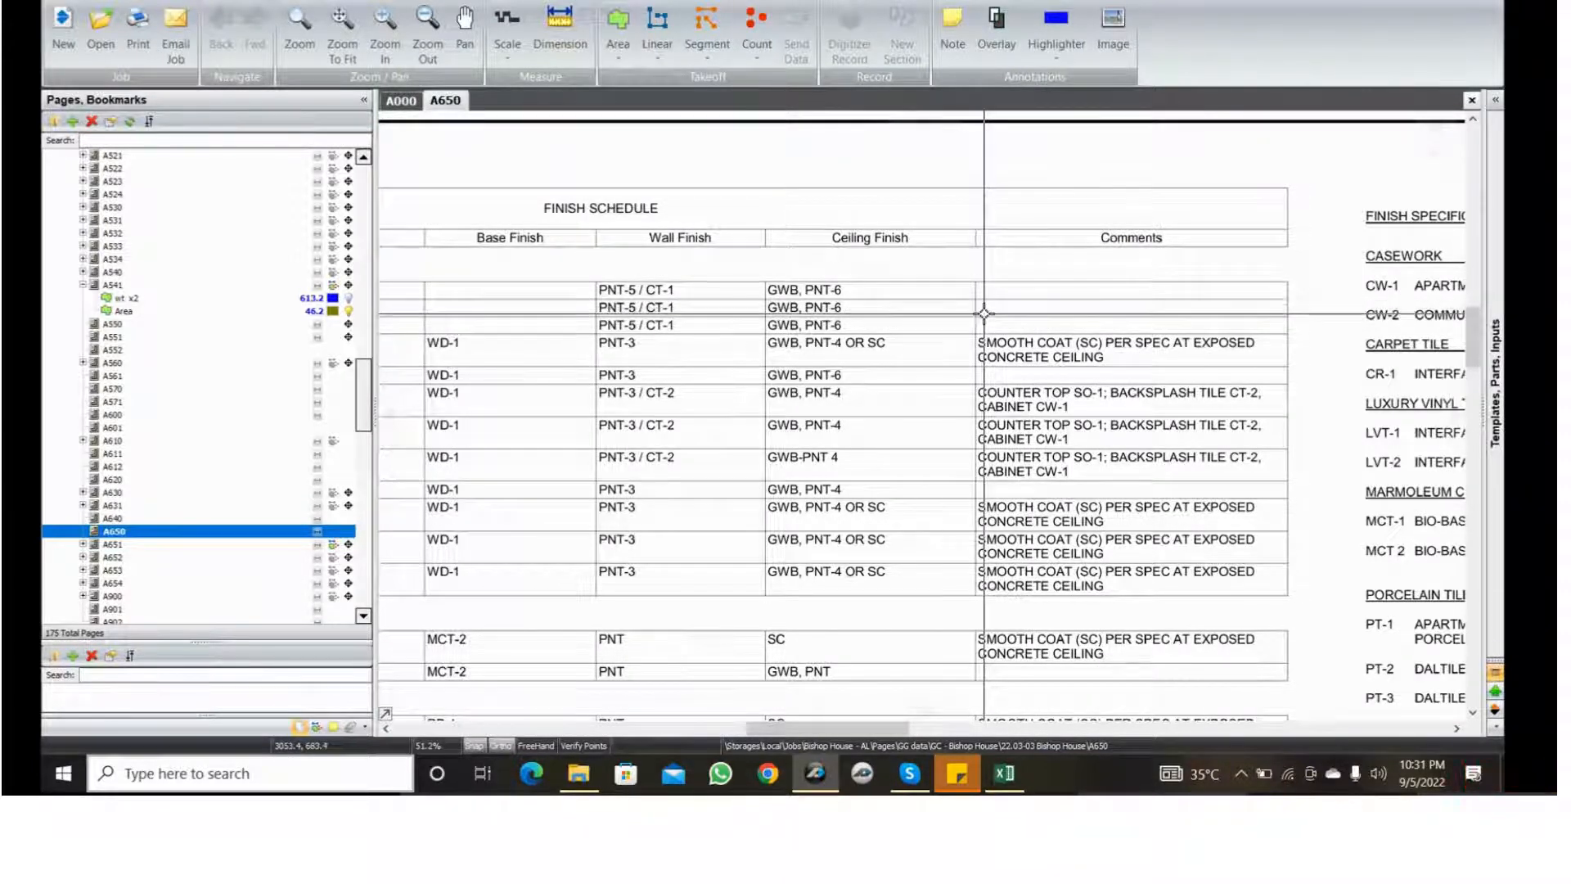
{"action": "left_click_drag", "start_coordinate": [1092, 227], "coordinate": [1202, 252]}
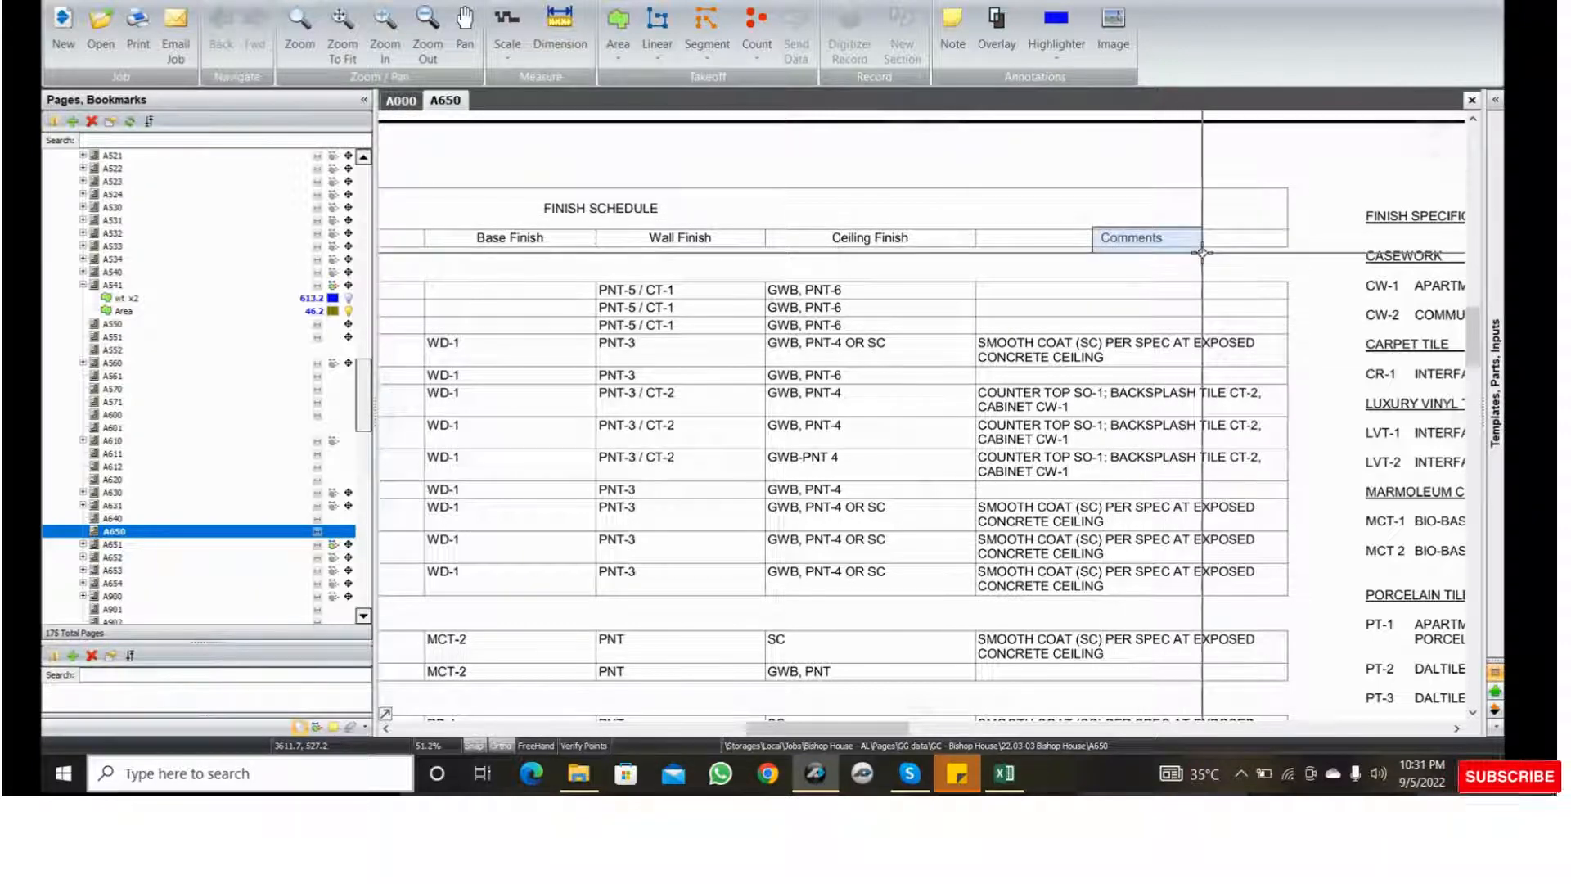
{"action": "scroll", "coordinate": [1219, 283], "scroll_direction": "down", "scroll_amount": 4}
{"action": "middle_click_drag", "start_coordinate": [1235, 297], "coordinate": [1341, 239]}
{"action": "scroll", "coordinate": [836, 227], "scroll_direction": "up", "scroll_amount": 4}
{"action": "middle_click_drag", "start_coordinate": [495, 259], "coordinate": [674, 275]}
{"action": "scroll", "coordinate": [561, 268], "scroll_direction": "up", "scroll_amount": 3}
{"action": "left_click_drag", "start_coordinate": [419, 219], "coordinate": [912, 298]}
- Read through the Finish Specifications on A650, from casework, carpet and vinyl tile to rubber, epoxy, solid surface and wood
{"action": "scroll", "coordinate": [914, 298], "scroll_direction": "down", "scroll_amount": 4}
{"action": "middle_click_drag", "start_coordinate": [924, 299], "coordinate": [449, 276]}
{"action": "scroll", "coordinate": [691, 311], "scroll_direction": "up", "scroll_amount": 2}
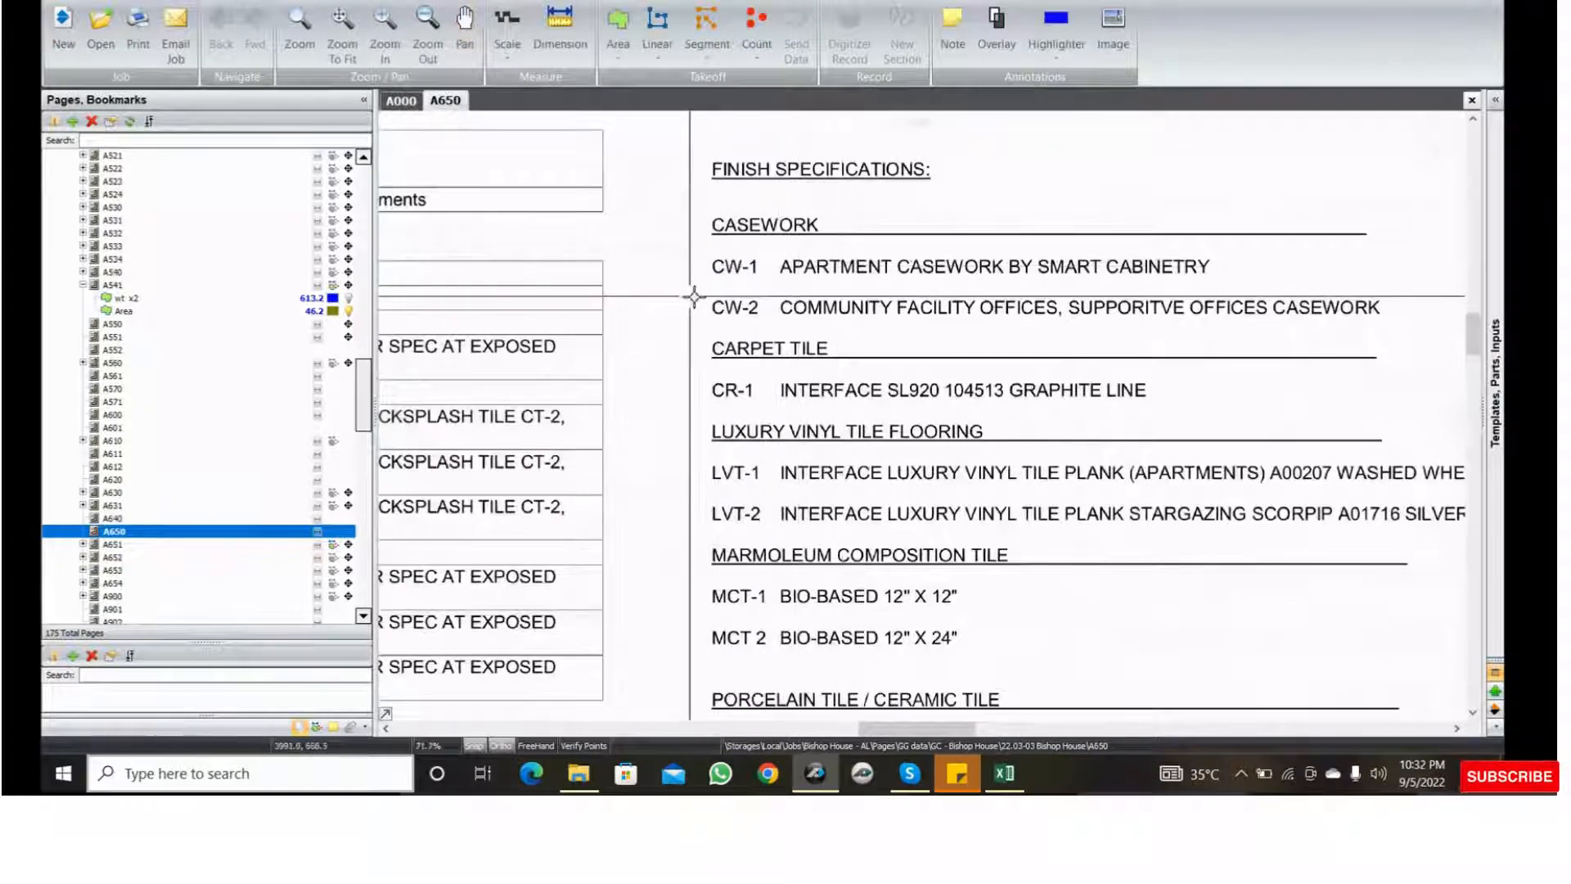
{"action": "middle_click_drag", "start_coordinate": [920, 431], "coordinate": [917, 317]}
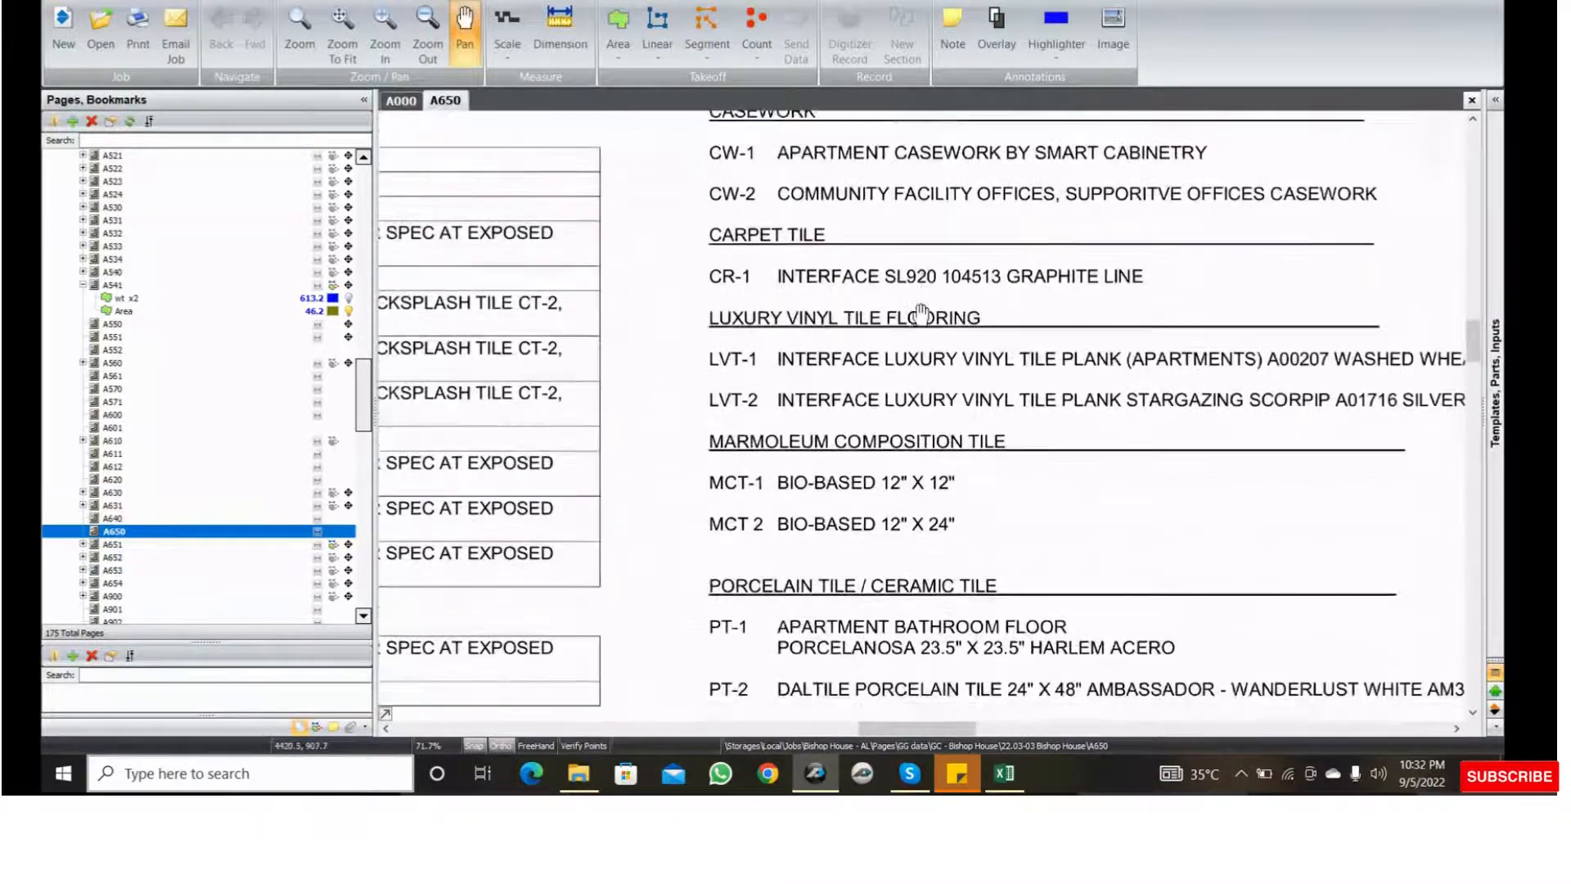
{"action": "middle_click_drag", "start_coordinate": [1097, 404], "coordinate": [1097, 346]}
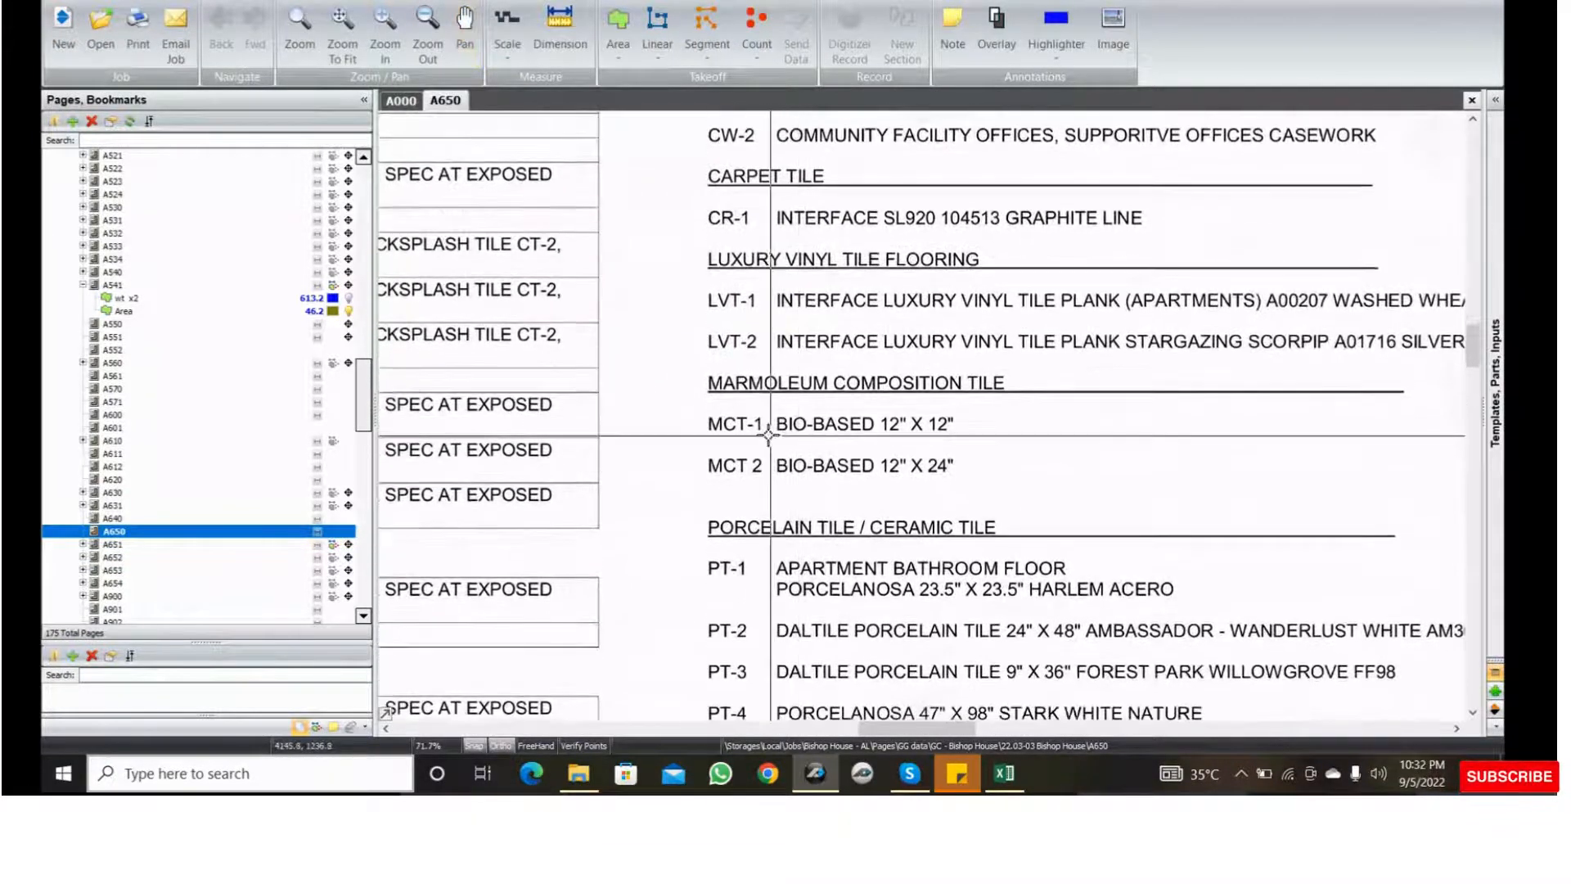
{"action": "middle_click_drag", "start_coordinate": [789, 296], "coordinate": [967, 314]}
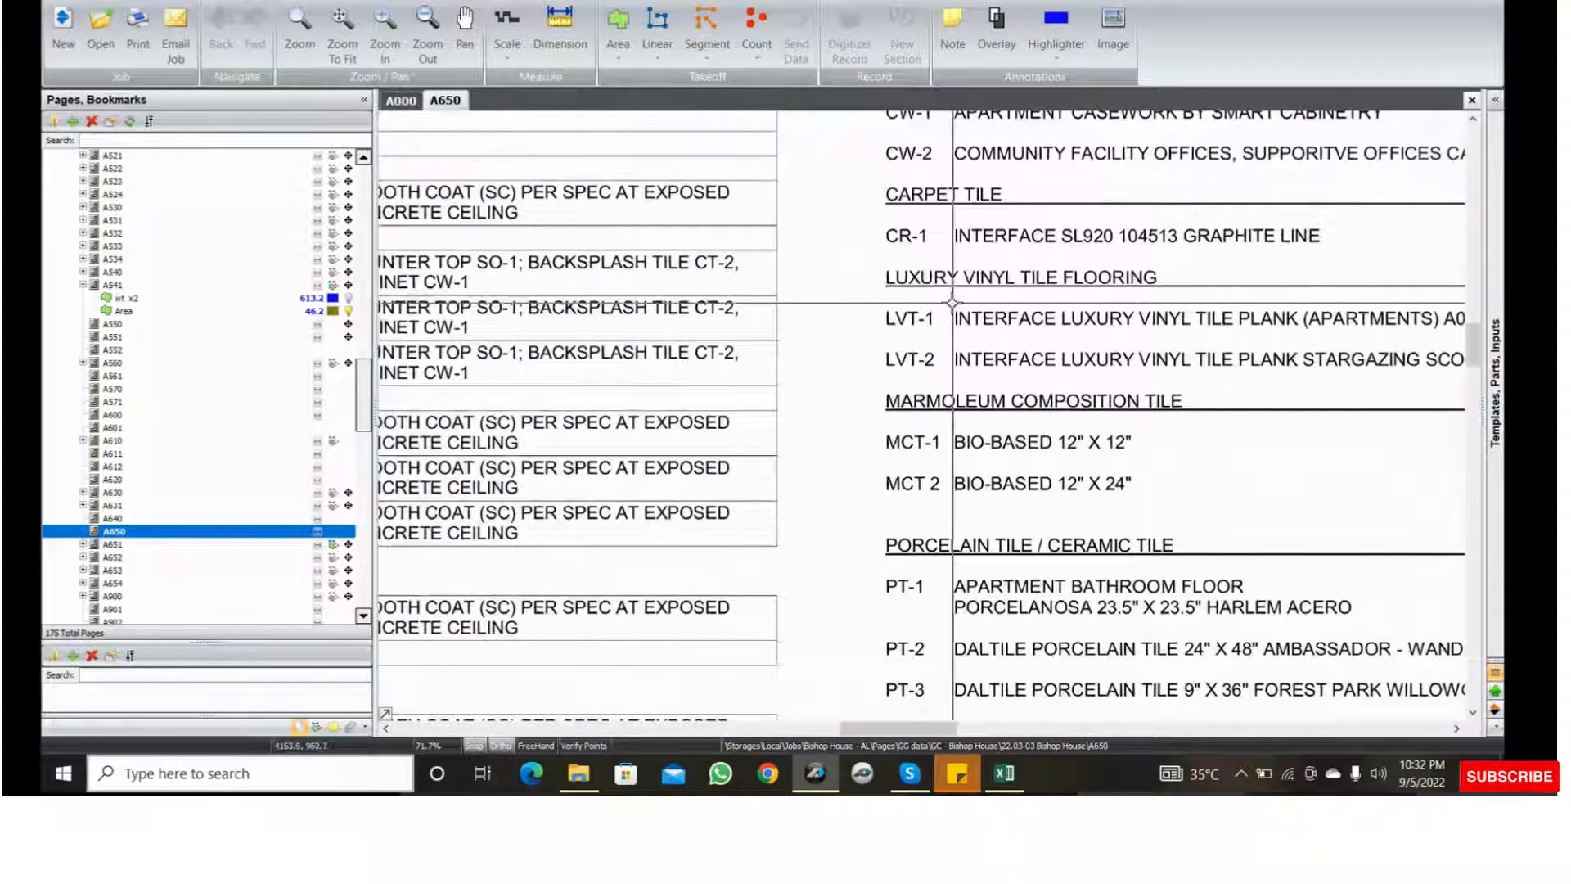
{"action": "middle_click_drag", "start_coordinate": [952, 369], "coordinate": [859, 318]}
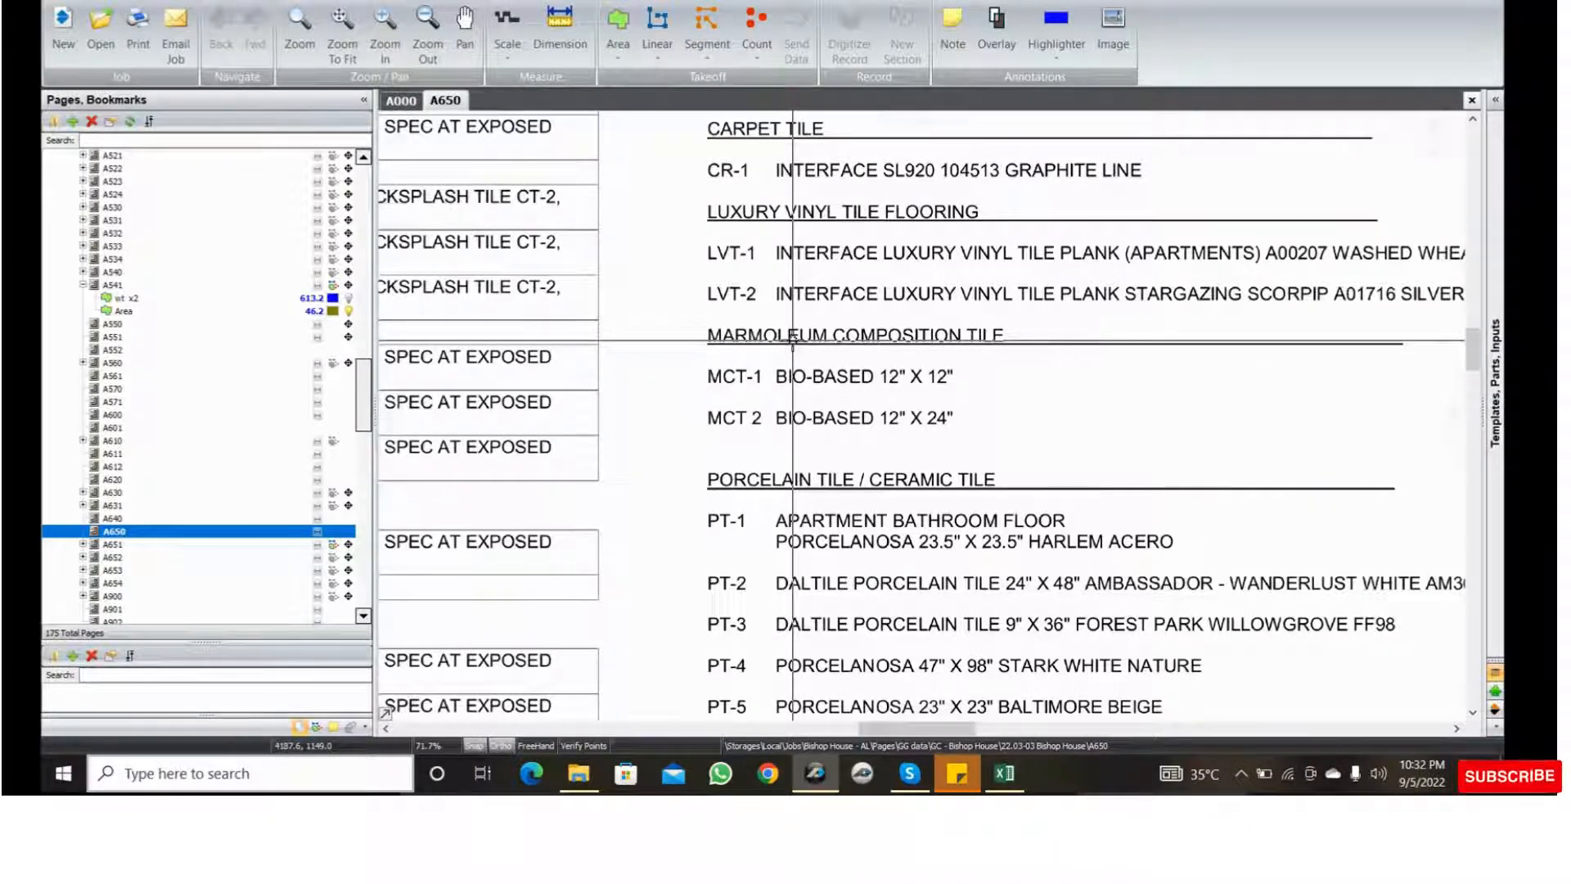
{"action": "scroll", "coordinate": [867, 319], "scroll_direction": "down", "scroll_amount": 2}
{"action": "scroll", "coordinate": [951, 372], "scroll_direction": "down", "scroll_amount": 3}
{"action": "middle_click_drag", "start_coordinate": [982, 399], "coordinate": [971, 277]}
{"action": "middle_click_drag", "start_coordinate": [988, 441], "coordinate": [993, 319]}
{"action": "middle_click_drag", "start_coordinate": [1035, 456], "coordinate": [1085, 302]}
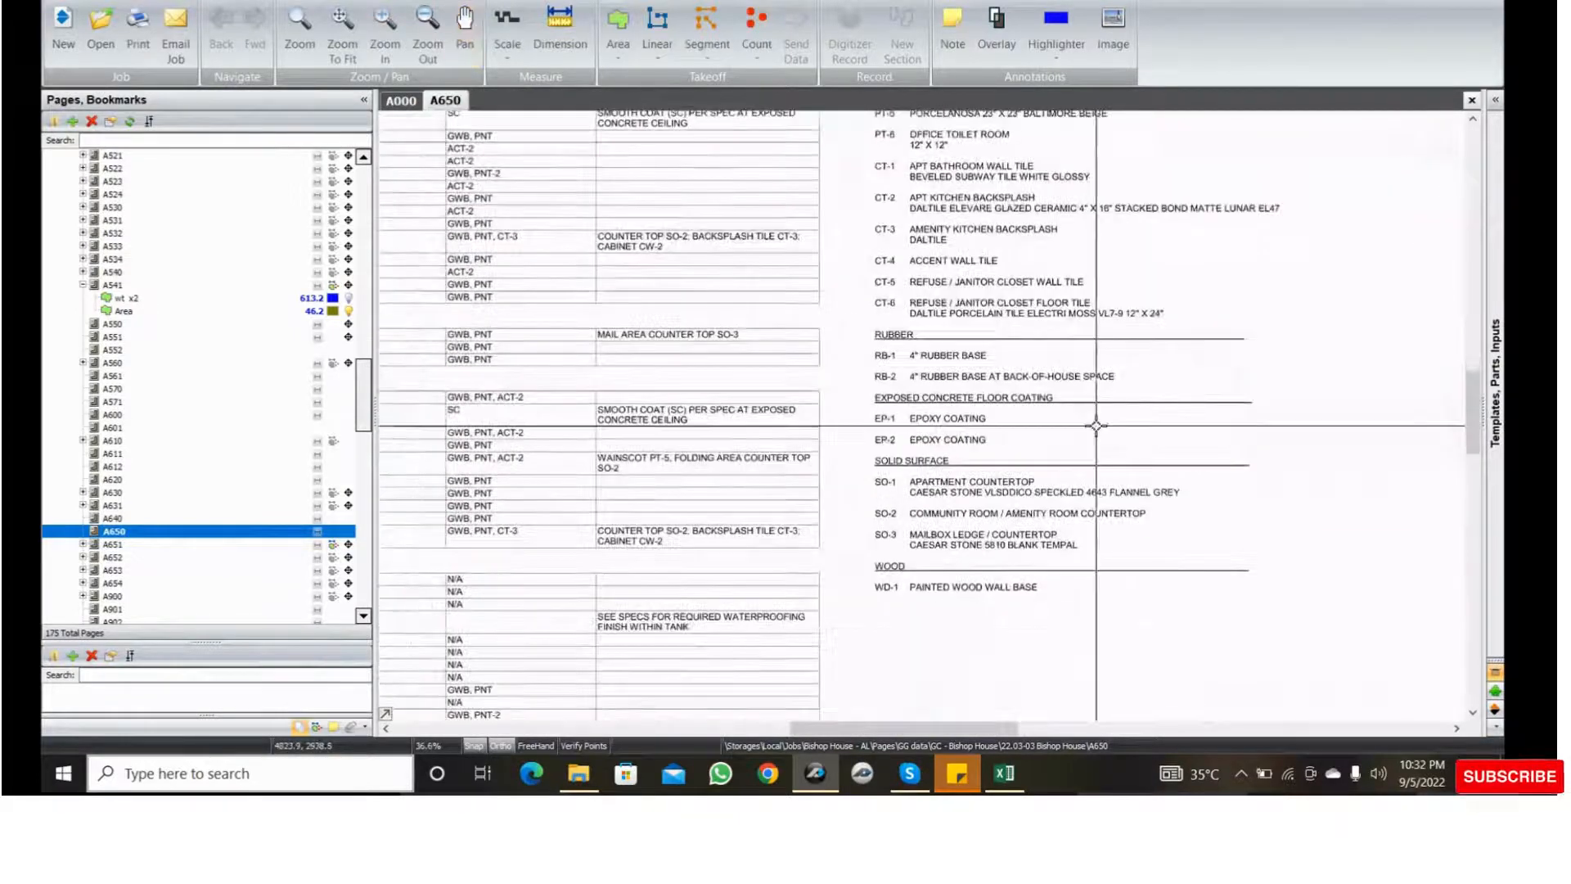
- Examine the Cellar Lobby & Corridor and Community Facility Offices rooms in the Finish Schedule, singling out the Elevator Lobby row
{"action": "scroll", "coordinate": [1102, 434], "scroll_direction": "down", "scroll_amount": 4}
{"action": "scroll", "coordinate": [680, 266], "scroll_direction": "up", "scroll_amount": 7}
{"action": "middle_click_drag", "start_coordinate": [763, 233], "coordinate": [751, 263]}
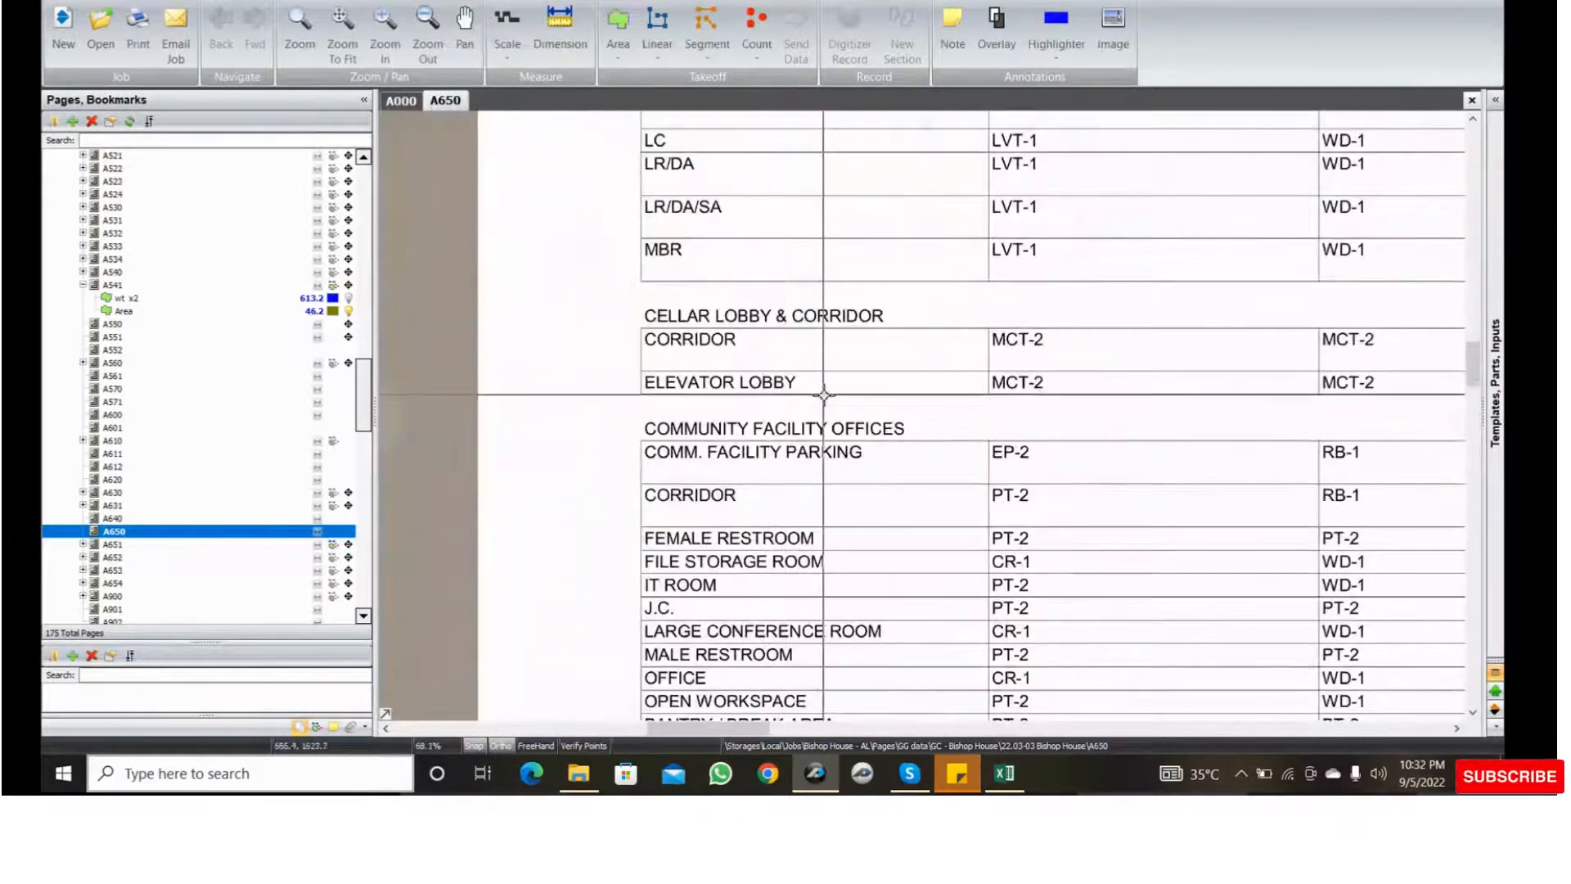
{"action": "middle_click_drag", "start_coordinate": [940, 434], "coordinate": [933, 390]}
{"action": "scroll", "coordinate": [632, 344], "scroll_direction": "up", "scroll_amount": 1}
{"action": "middle_click_drag", "start_coordinate": [822, 500], "coordinate": [801, 490]}
{"action": "left_click_drag", "start_coordinate": [599, 319], "coordinate": [921, 354]}
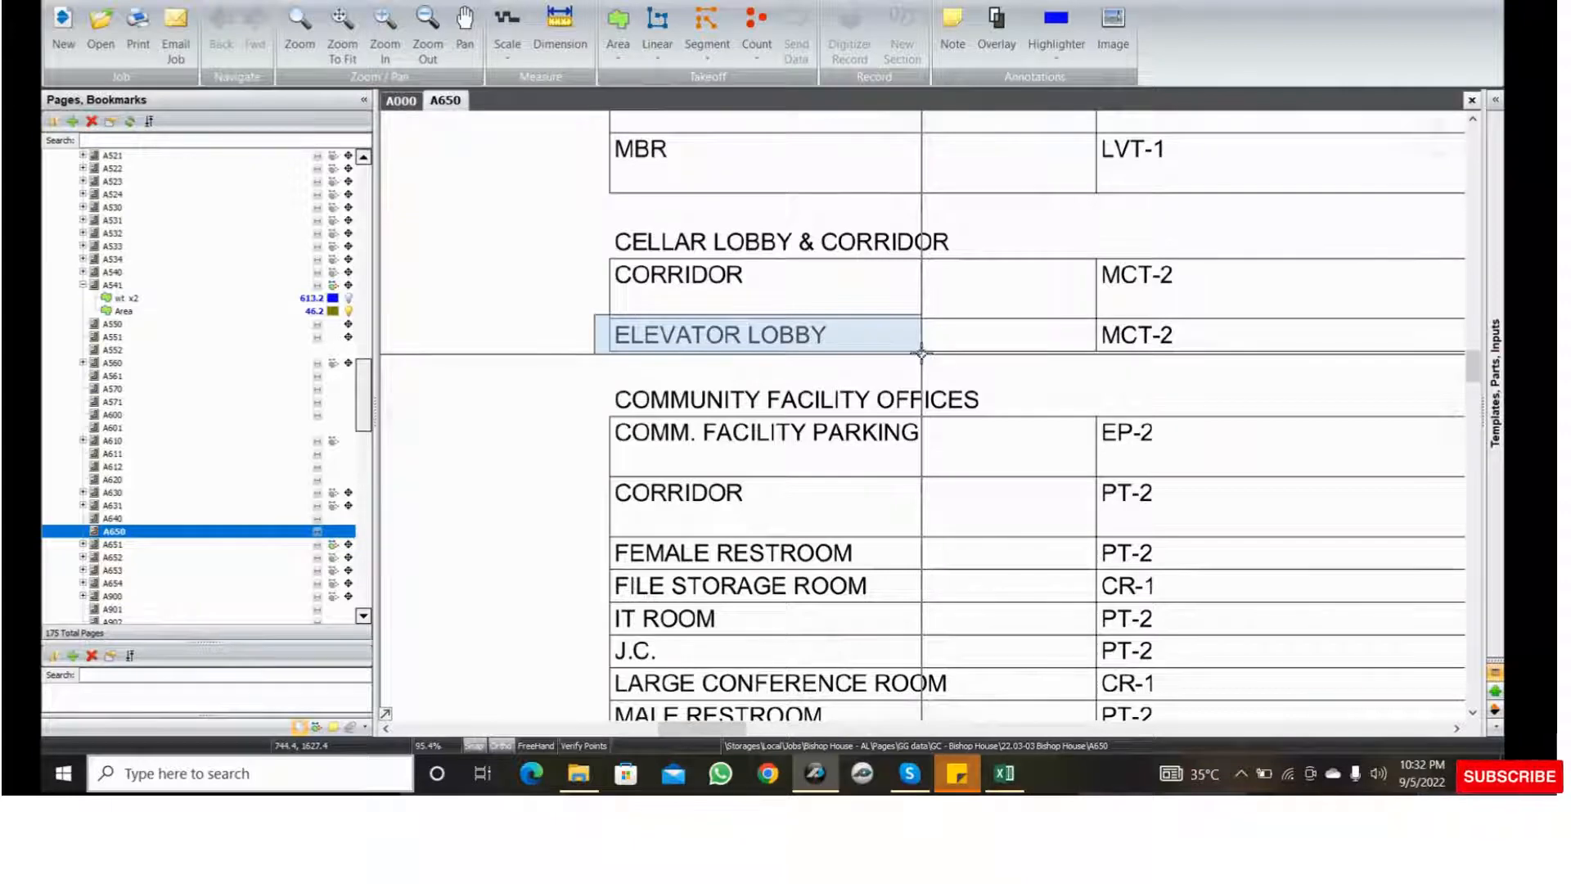
{"action": "scroll", "coordinate": [921, 353], "scroll_direction": "down", "scroll_amount": 5}
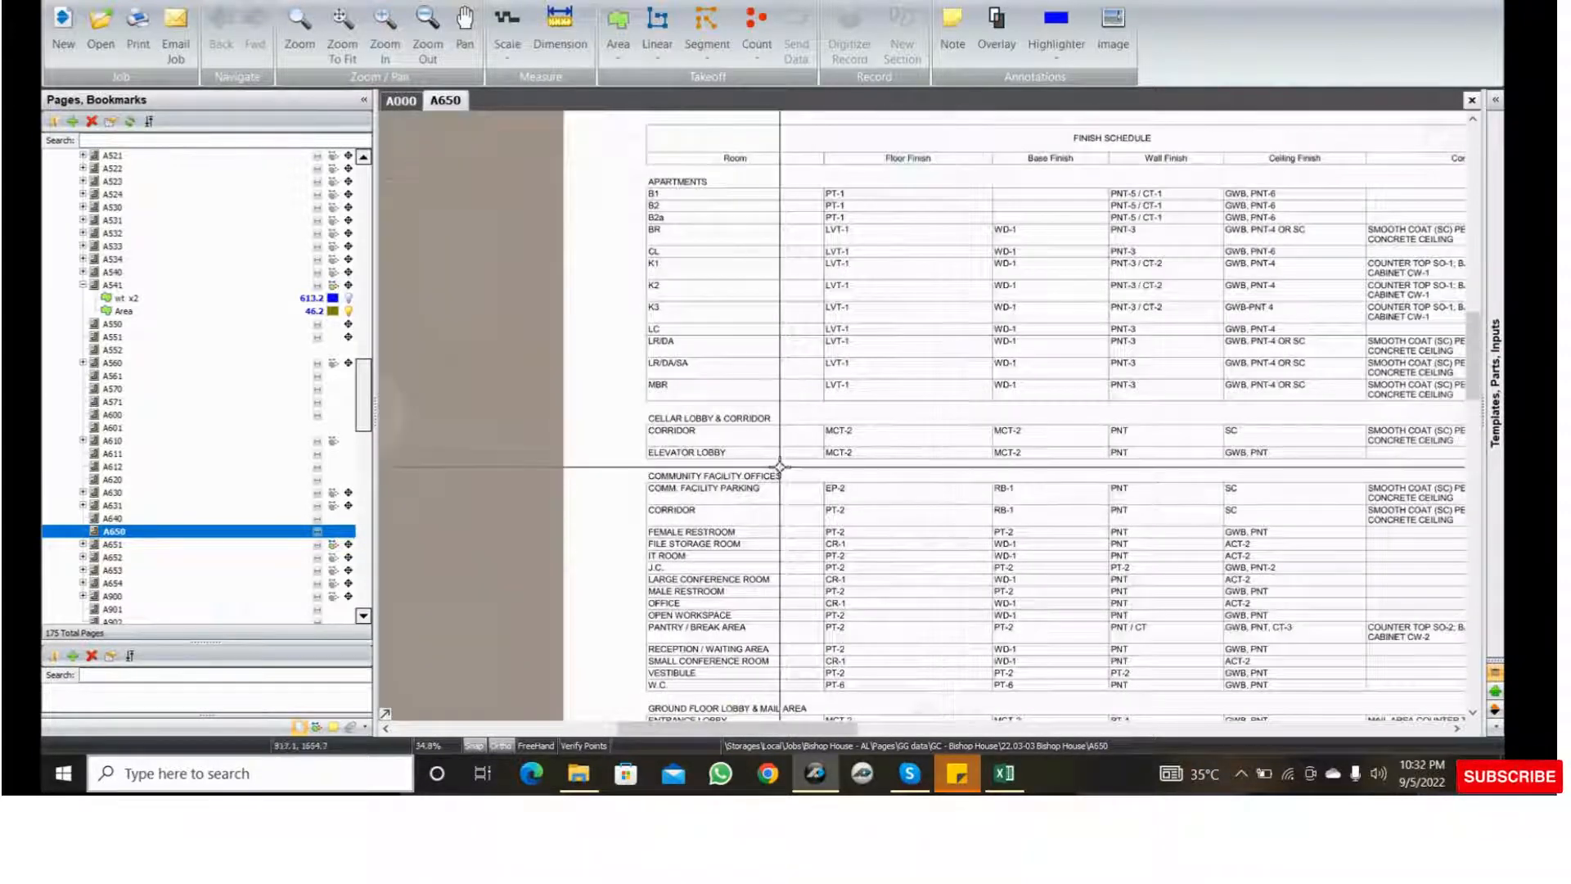
- Check the Cellar Lobby & Corridor rows of the Finish Schedule against the Floor, Base, Wall and Ceiling Finish column headings
{"action": "scroll", "coordinate": [864, 425], "scroll_direction": "up", "scroll_amount": 4}
{"action": "left_click_drag", "start_coordinate": [864, 425], "coordinate": [943, 451]}
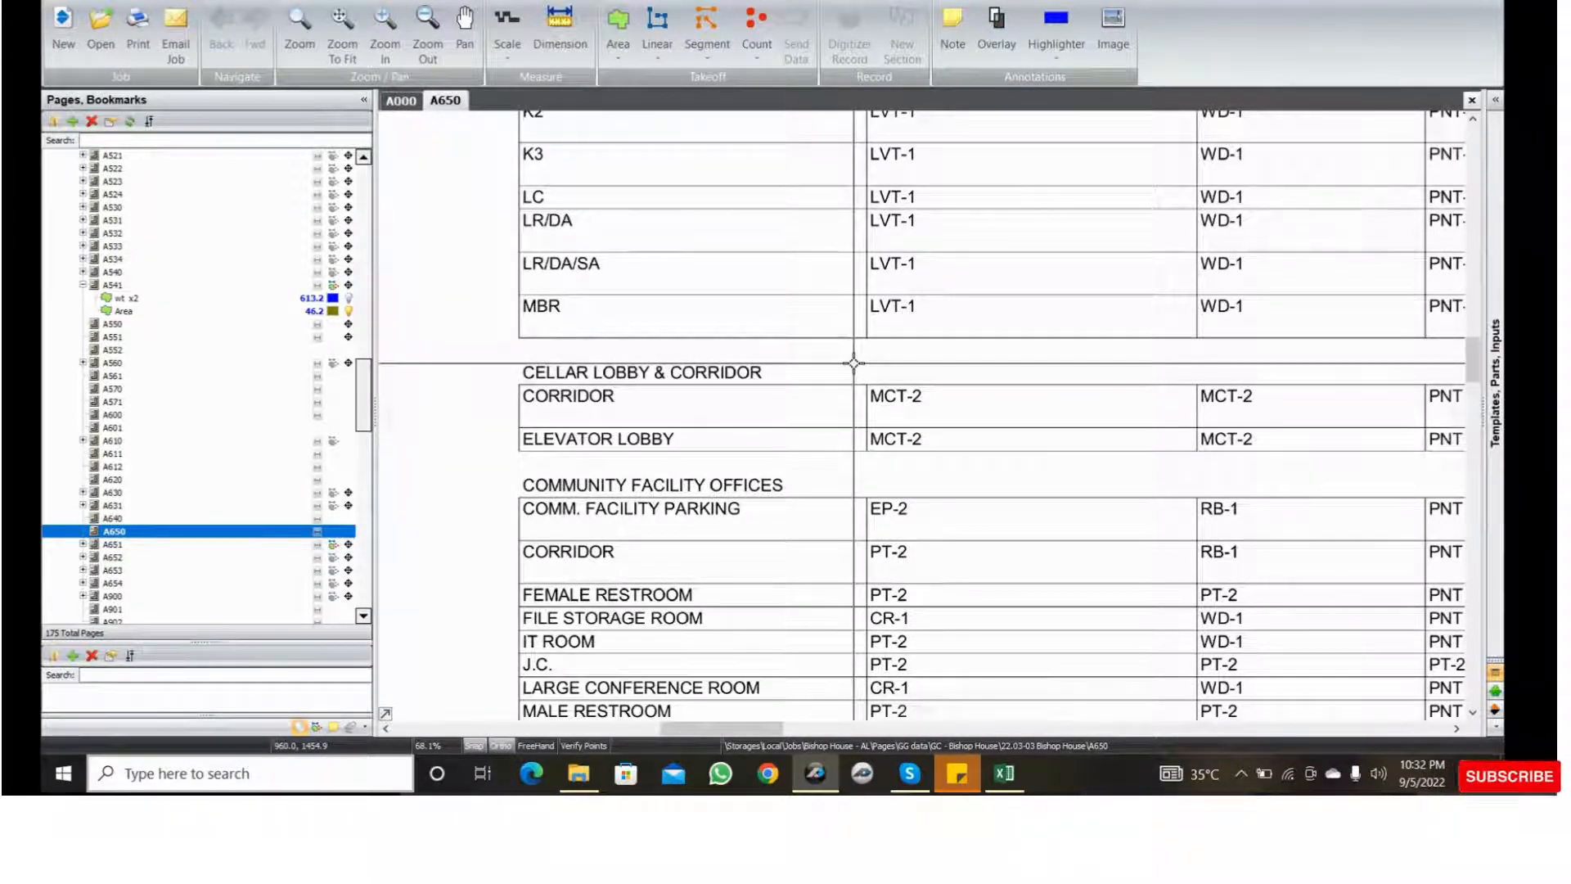
{"action": "right_click_drag", "start_coordinate": [1005, 489], "coordinate": [734, 508]}
{"action": "scroll", "coordinate": [996, 515], "scroll_direction": "up", "scroll_amount": 5}
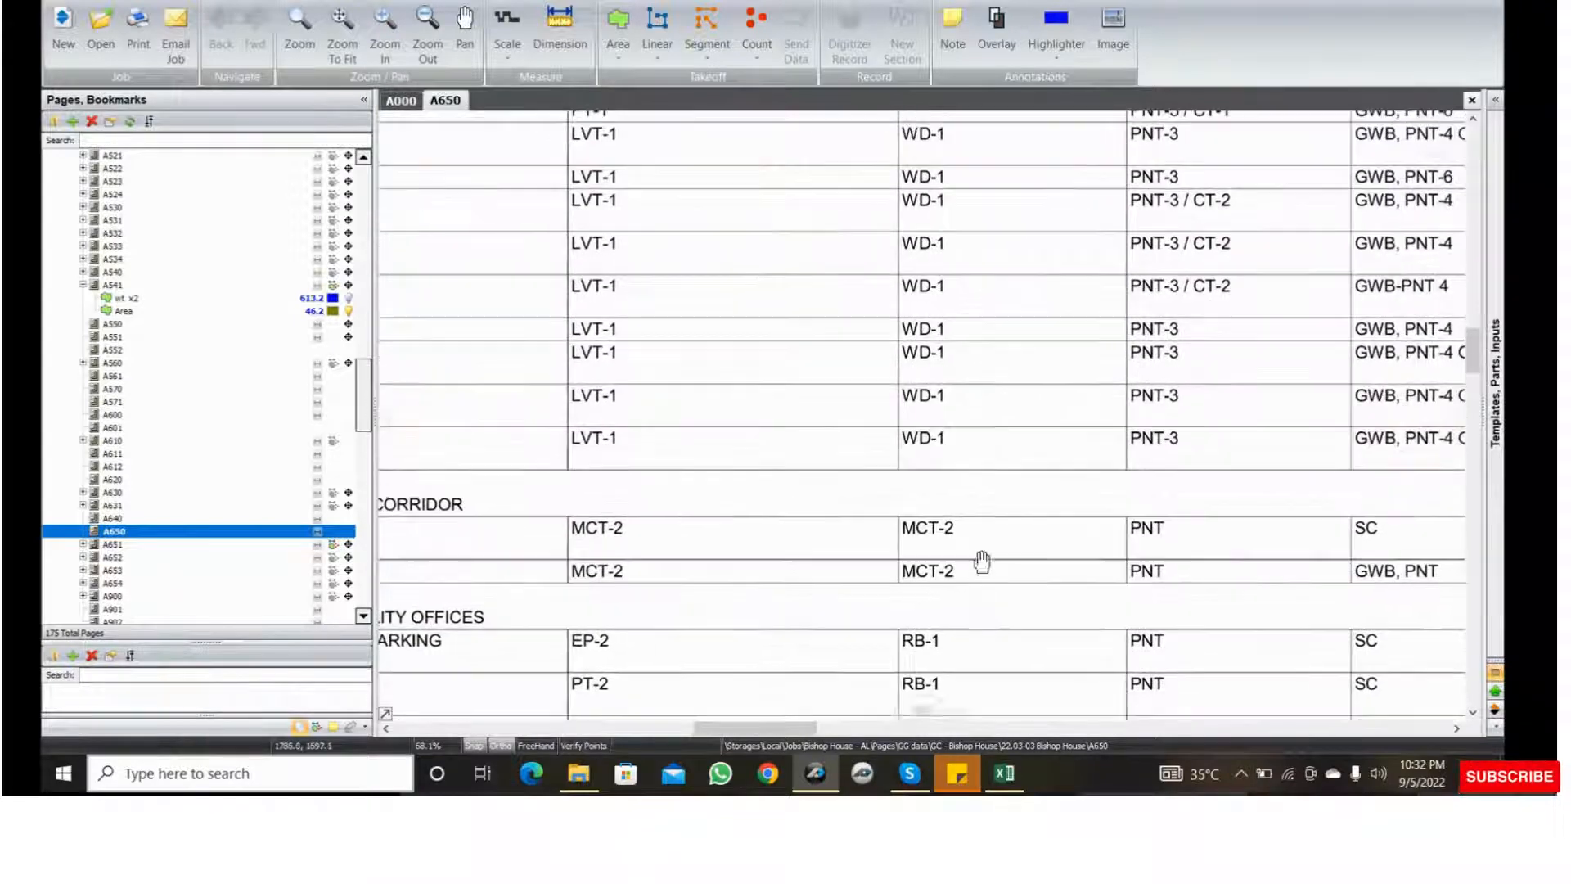
{"action": "left_click_drag", "start_coordinate": [911, 204], "coordinate": [1039, 259]}
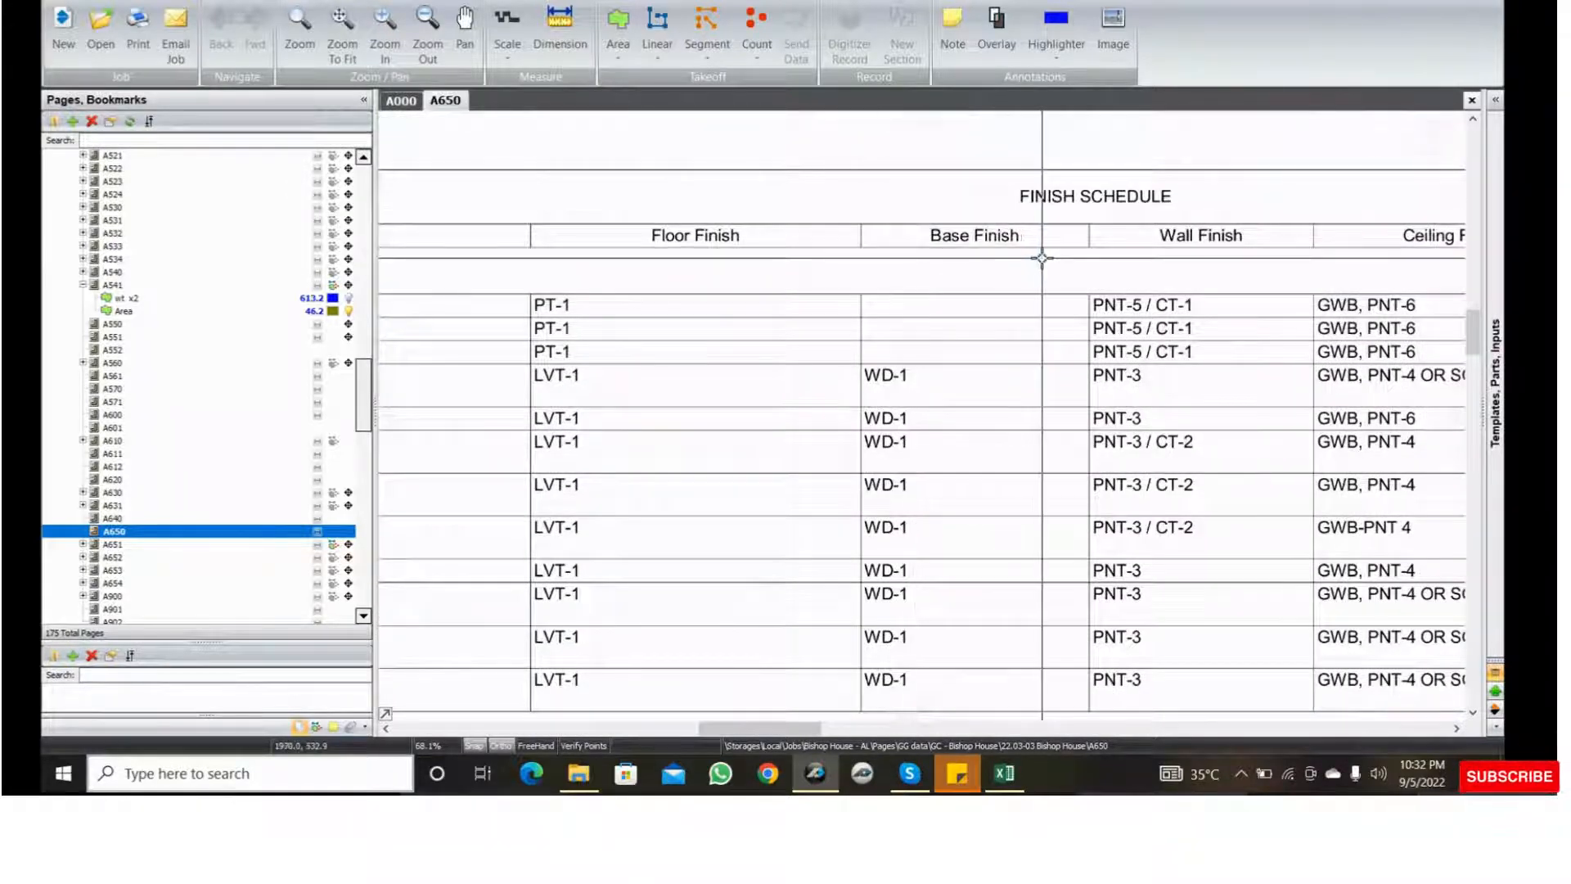
{"action": "scroll", "coordinate": [929, 477], "scroll_direction": "down", "scroll_amount": 5}
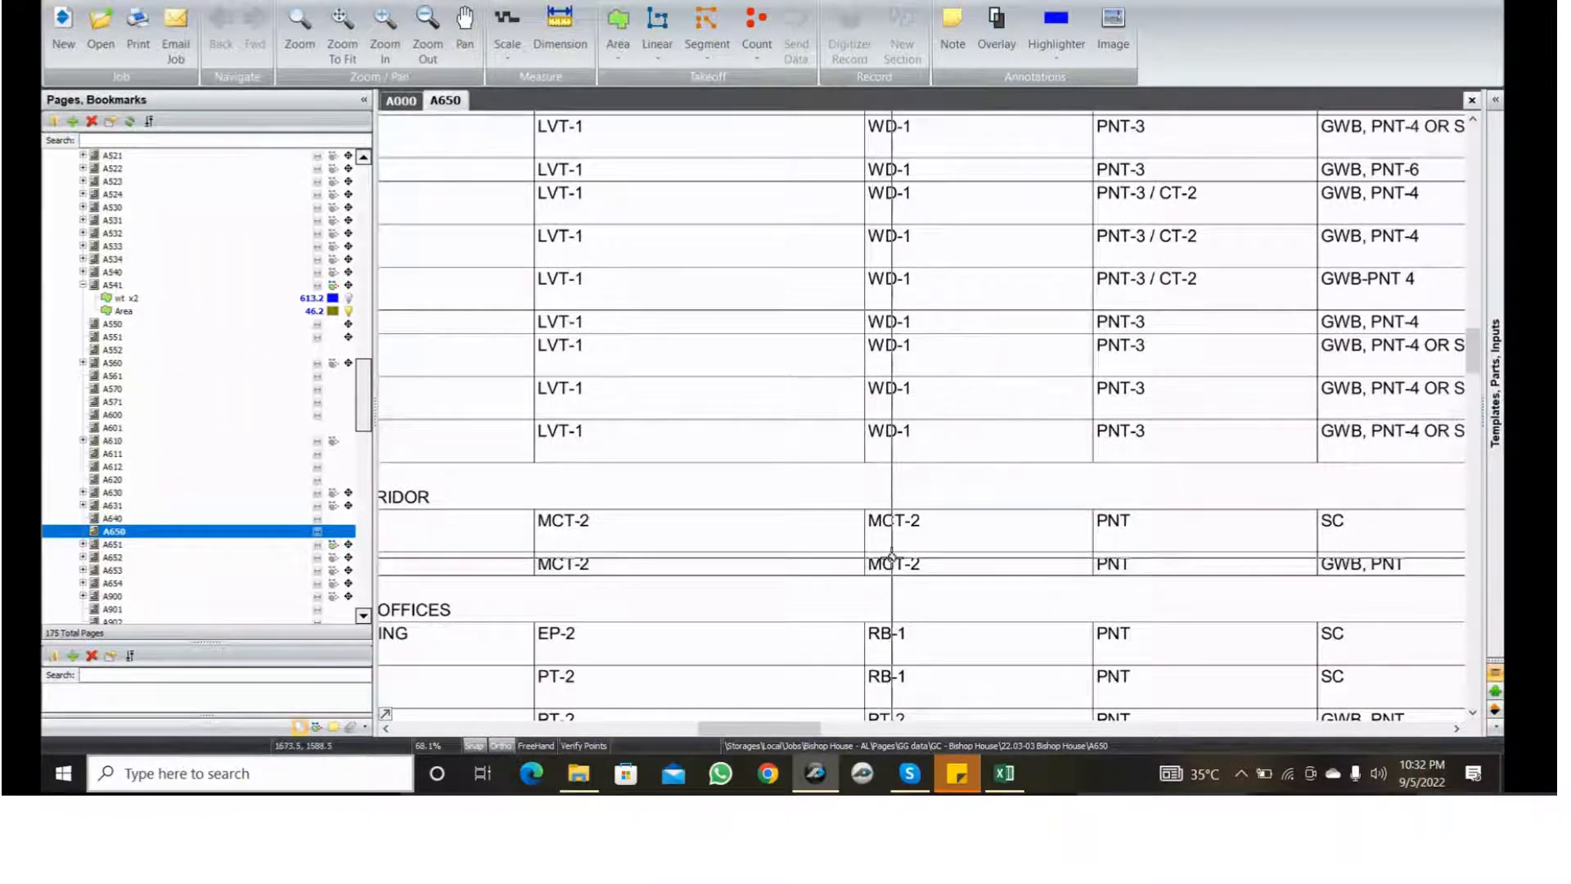
{"action": "right_click_drag", "start_coordinate": [1041, 589], "coordinate": [941, 565]}
- Look up the MCT codes in the Finish Specifications, singling out the Marmoleum Composition Tile heading
{"action": "middle_click_drag", "start_coordinate": [1037, 581], "coordinate": [533, 445]}
{"action": "scroll", "coordinate": [802, 421], "scroll_direction": "down", "scroll_amount": 4}
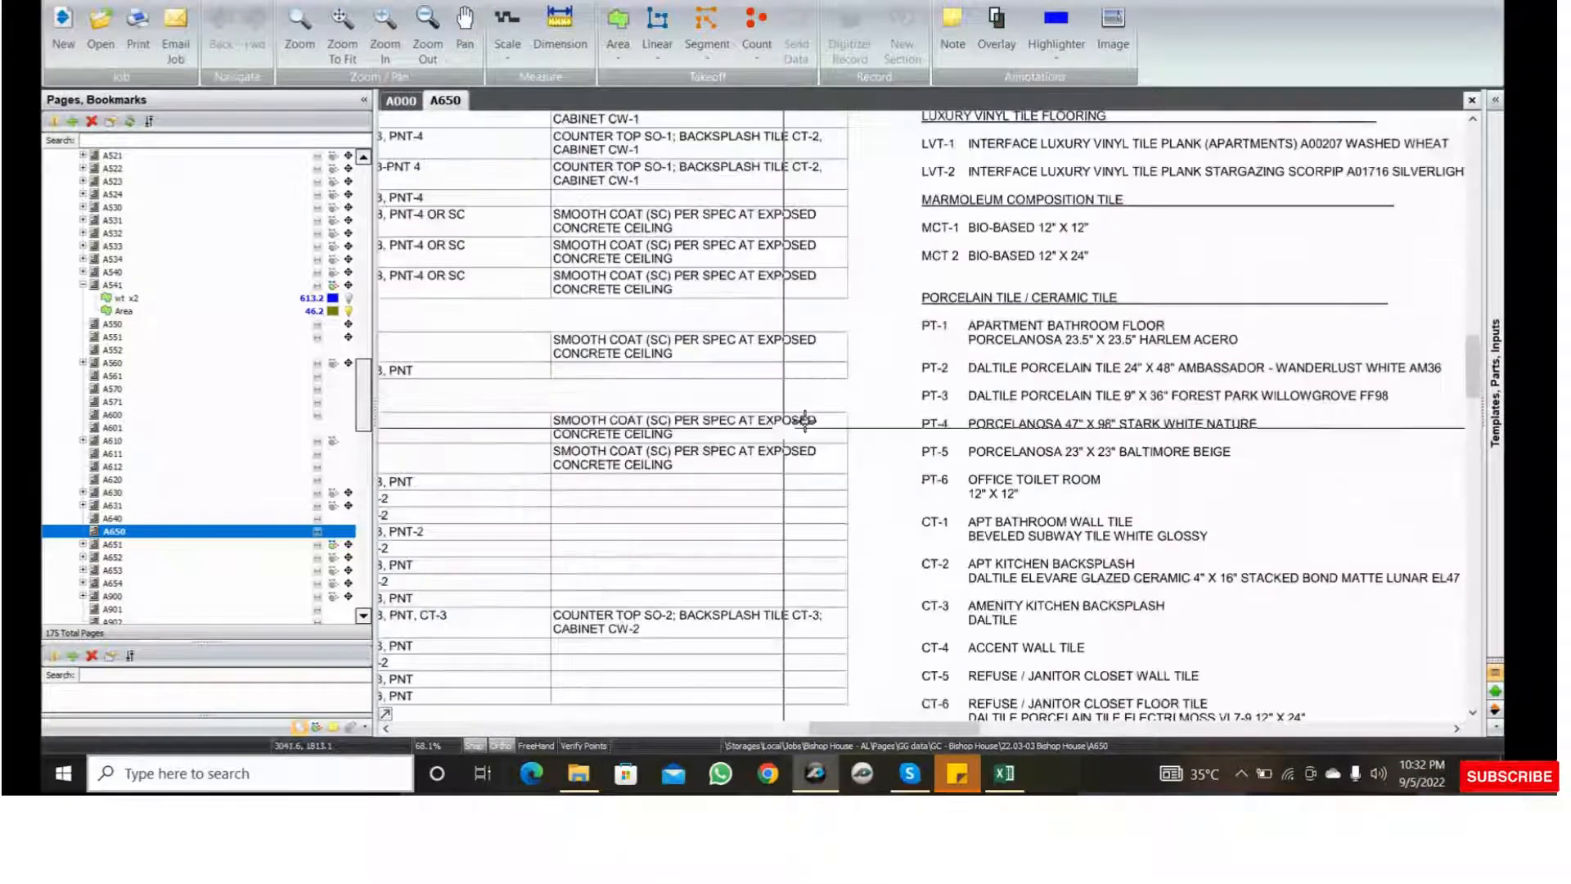
{"action": "scroll", "coordinate": [900, 305], "scroll_direction": "up", "scroll_amount": 5}
{"action": "middle_click_drag", "start_coordinate": [900, 305], "coordinate": [861, 327]}
{"action": "left_click_drag", "start_coordinate": [680, 204], "coordinate": [1126, 255]}
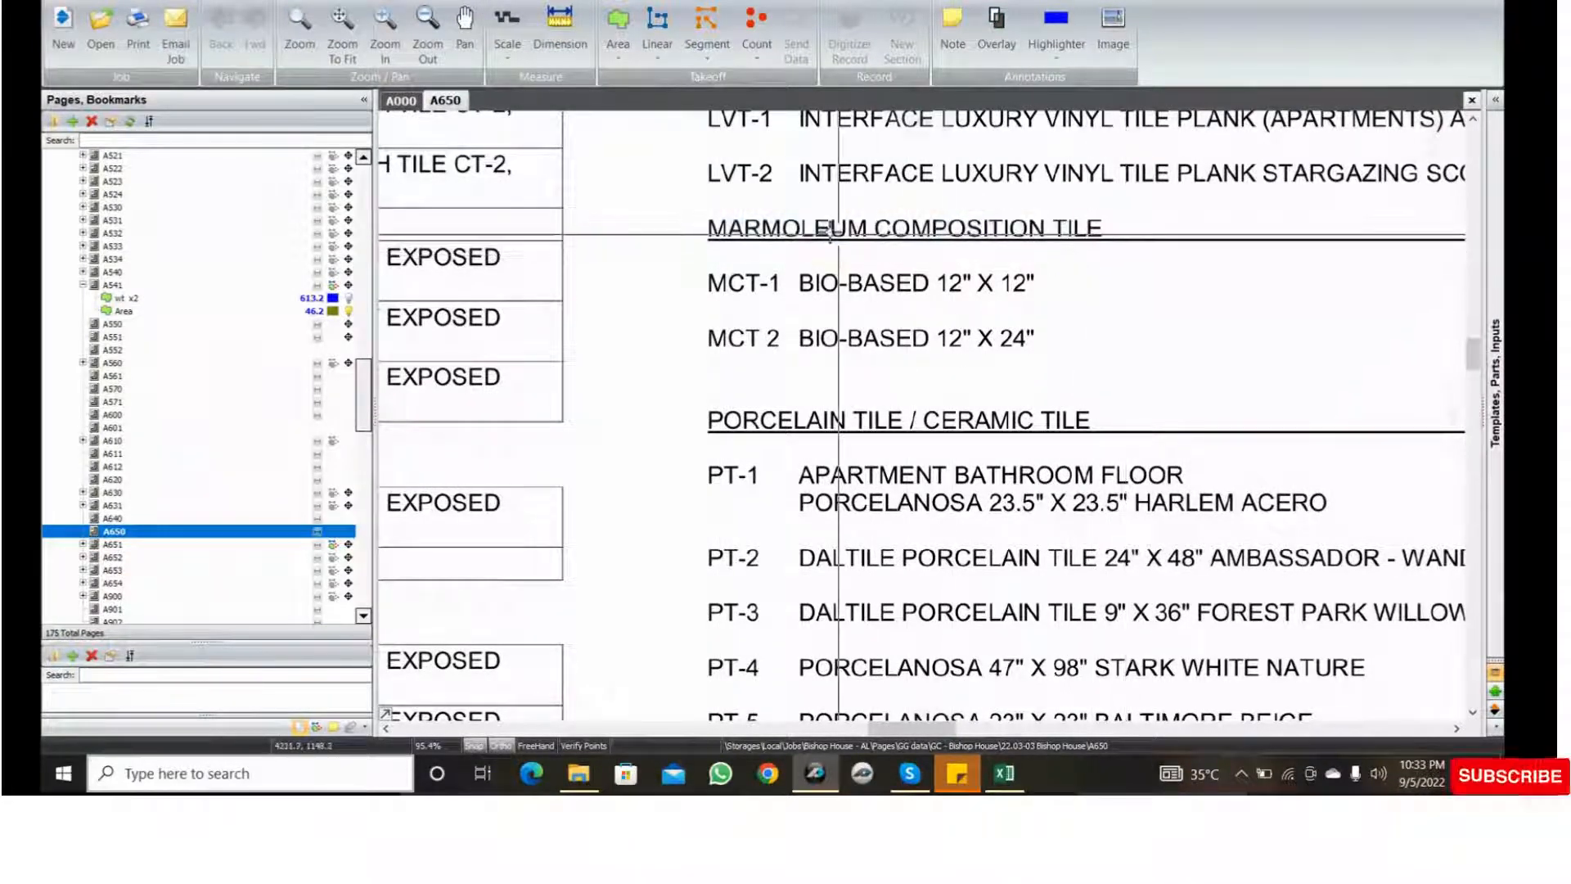
{"action": "left_click_drag", "start_coordinate": [680, 201], "coordinate": [1153, 261]}
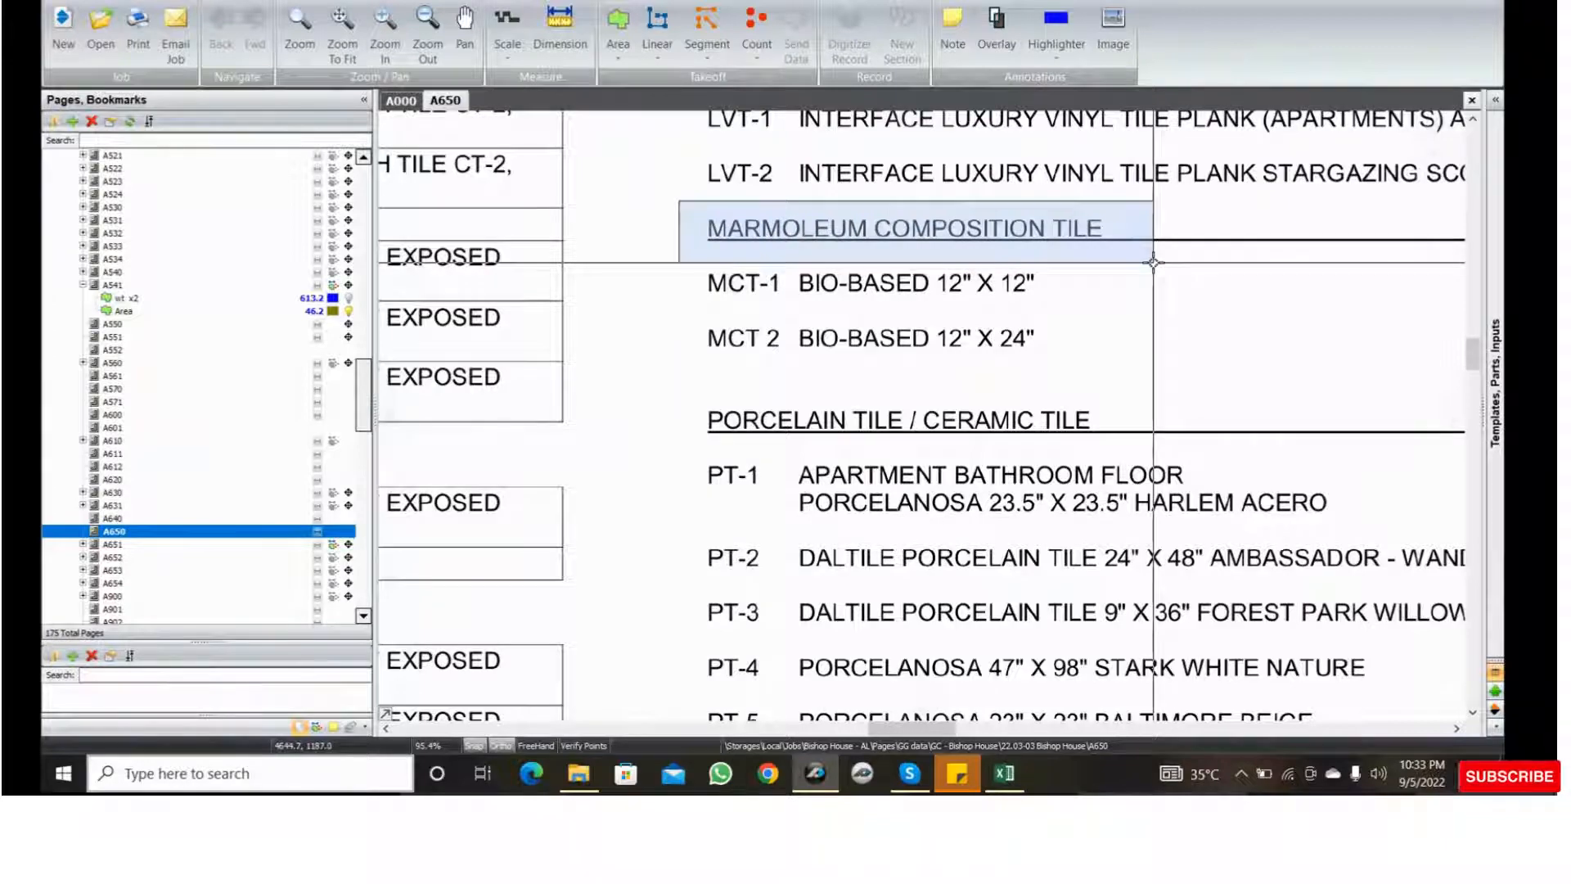
{"action": "scroll", "coordinate": [1122, 309], "scroll_direction": "down", "scroll_amount": 2}
{"action": "middle_click_drag", "start_coordinate": [1121, 312], "coordinate": [1106, 343]}
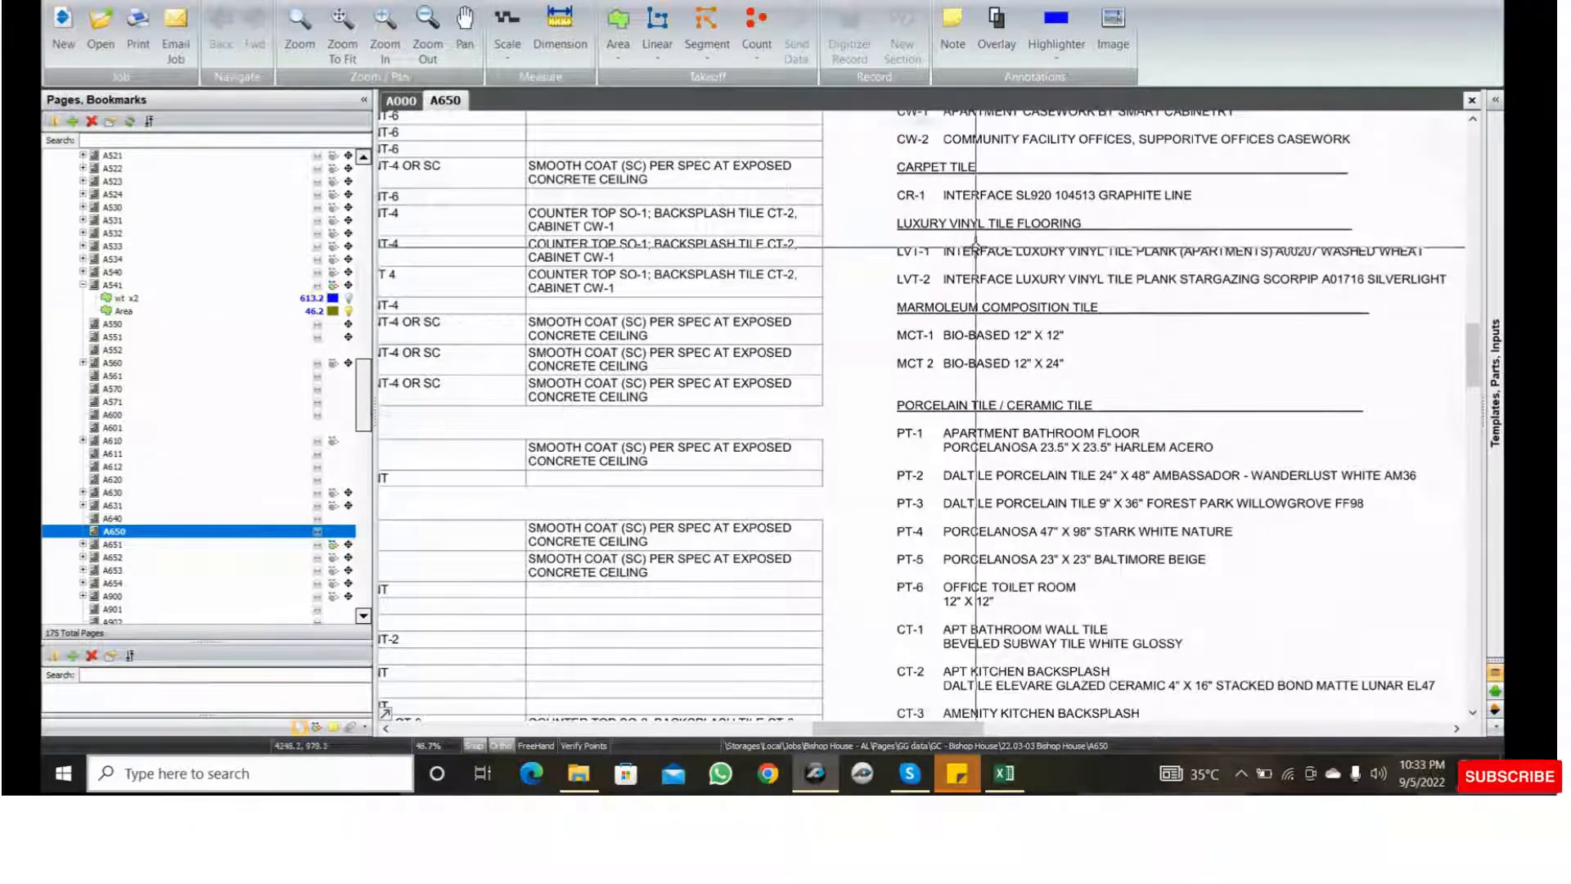
{"action": "scroll", "coordinate": [920, 252], "scroll_direction": "up", "scroll_amount": 2}
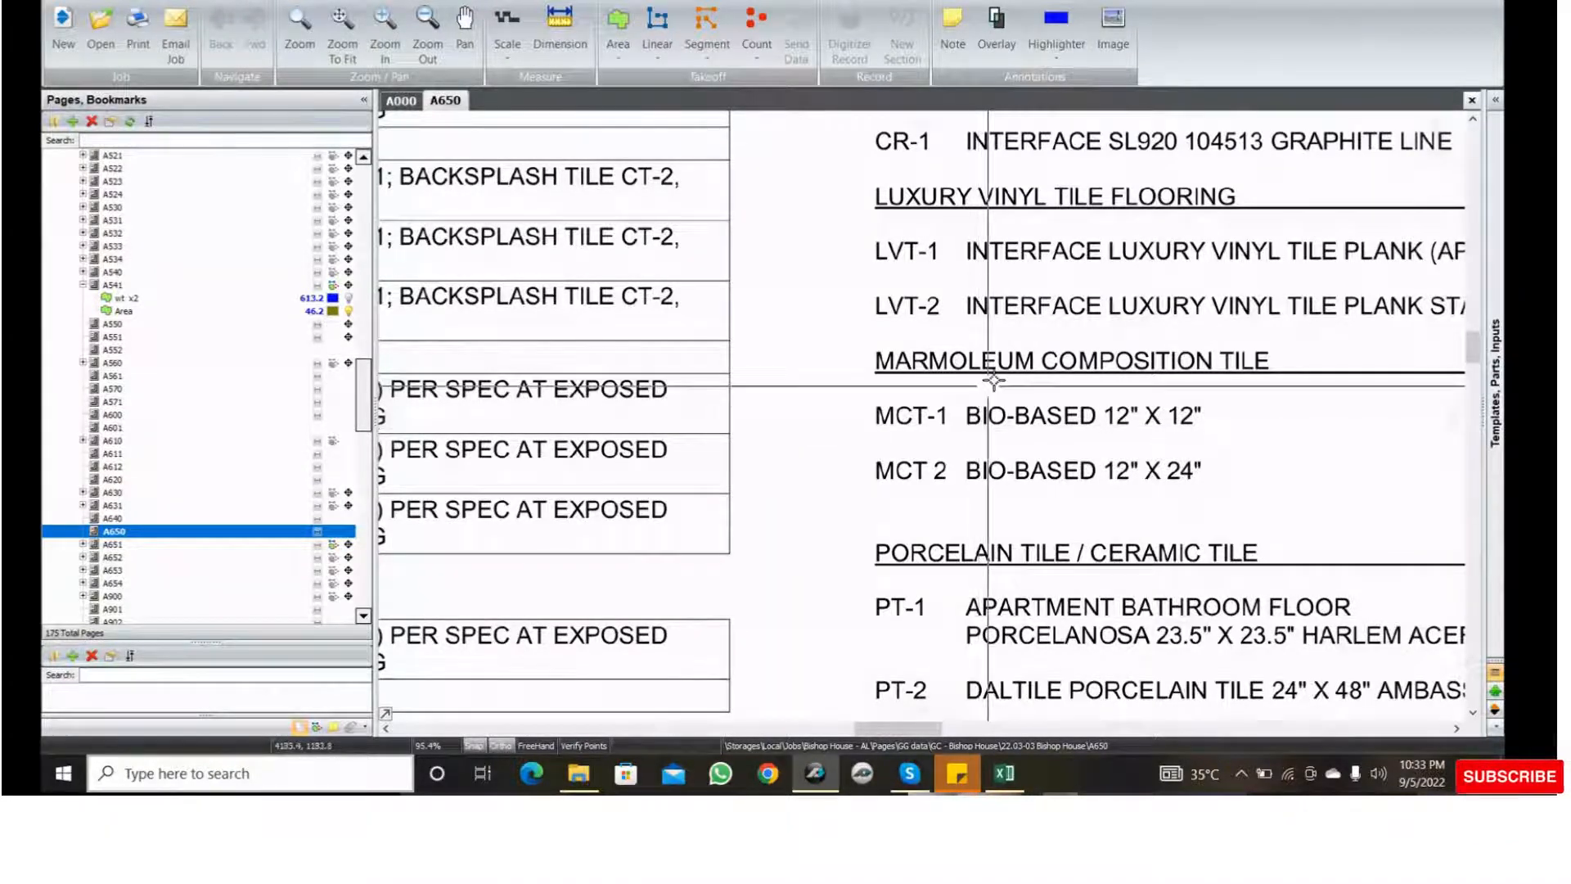
- Go back to the Finish Schedule's room list and single out the Cellar Lobby & Corridor heading
{"action": "scroll", "coordinate": [982, 409], "scroll_direction": "down", "scroll_amount": 5}
{"action": "scroll", "coordinate": [1091, 344], "scroll_direction": "up", "scroll_amount": 5}
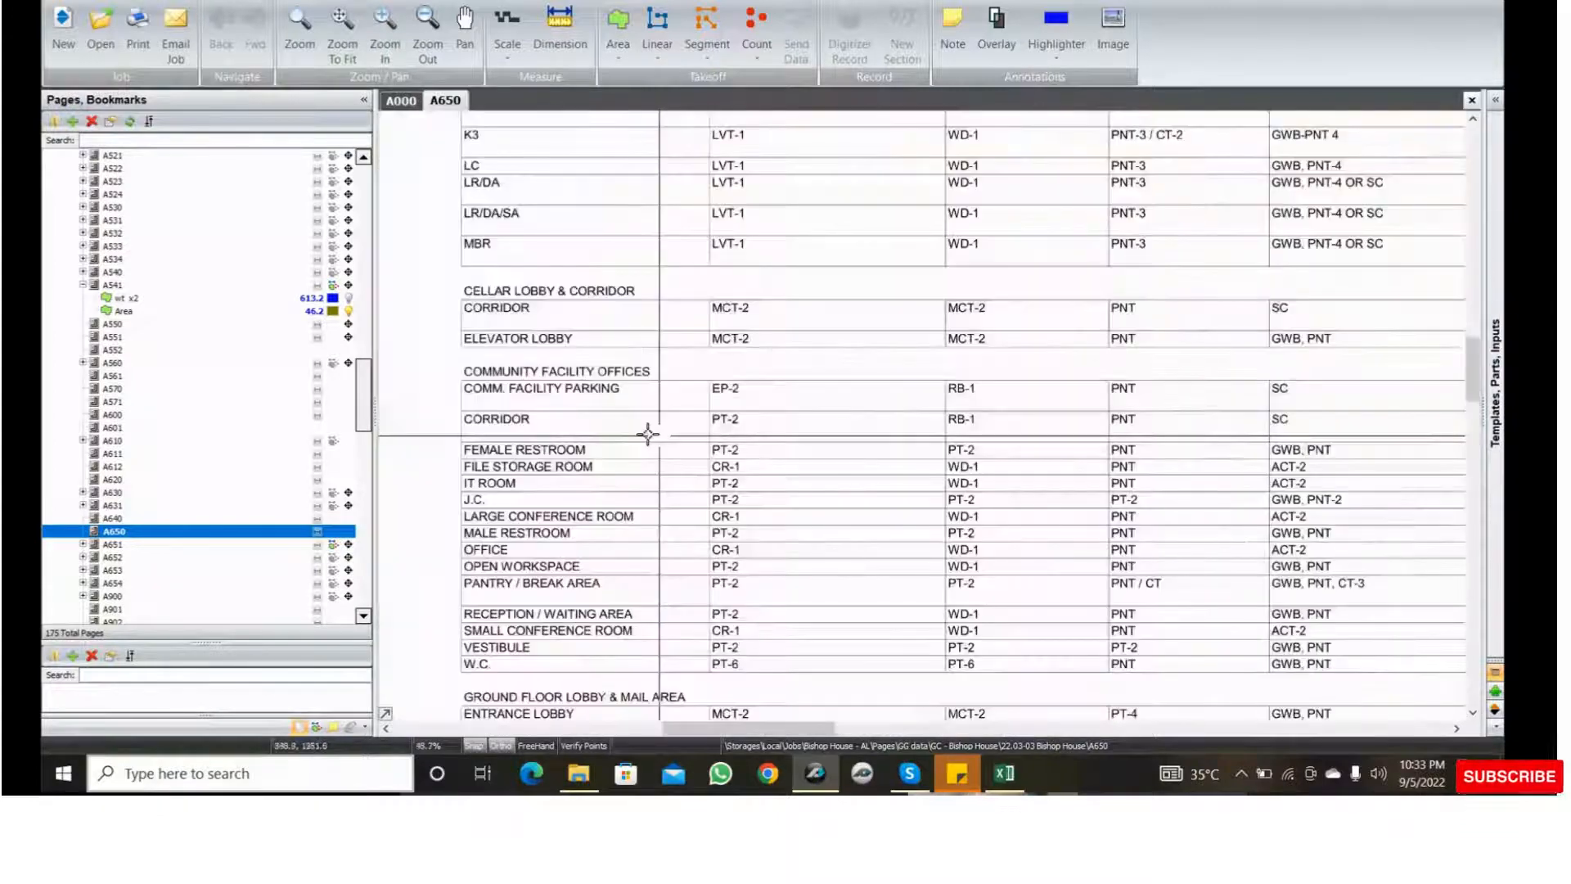
{"action": "middle_click_drag", "start_coordinate": [520, 419], "coordinate": [554, 435]}
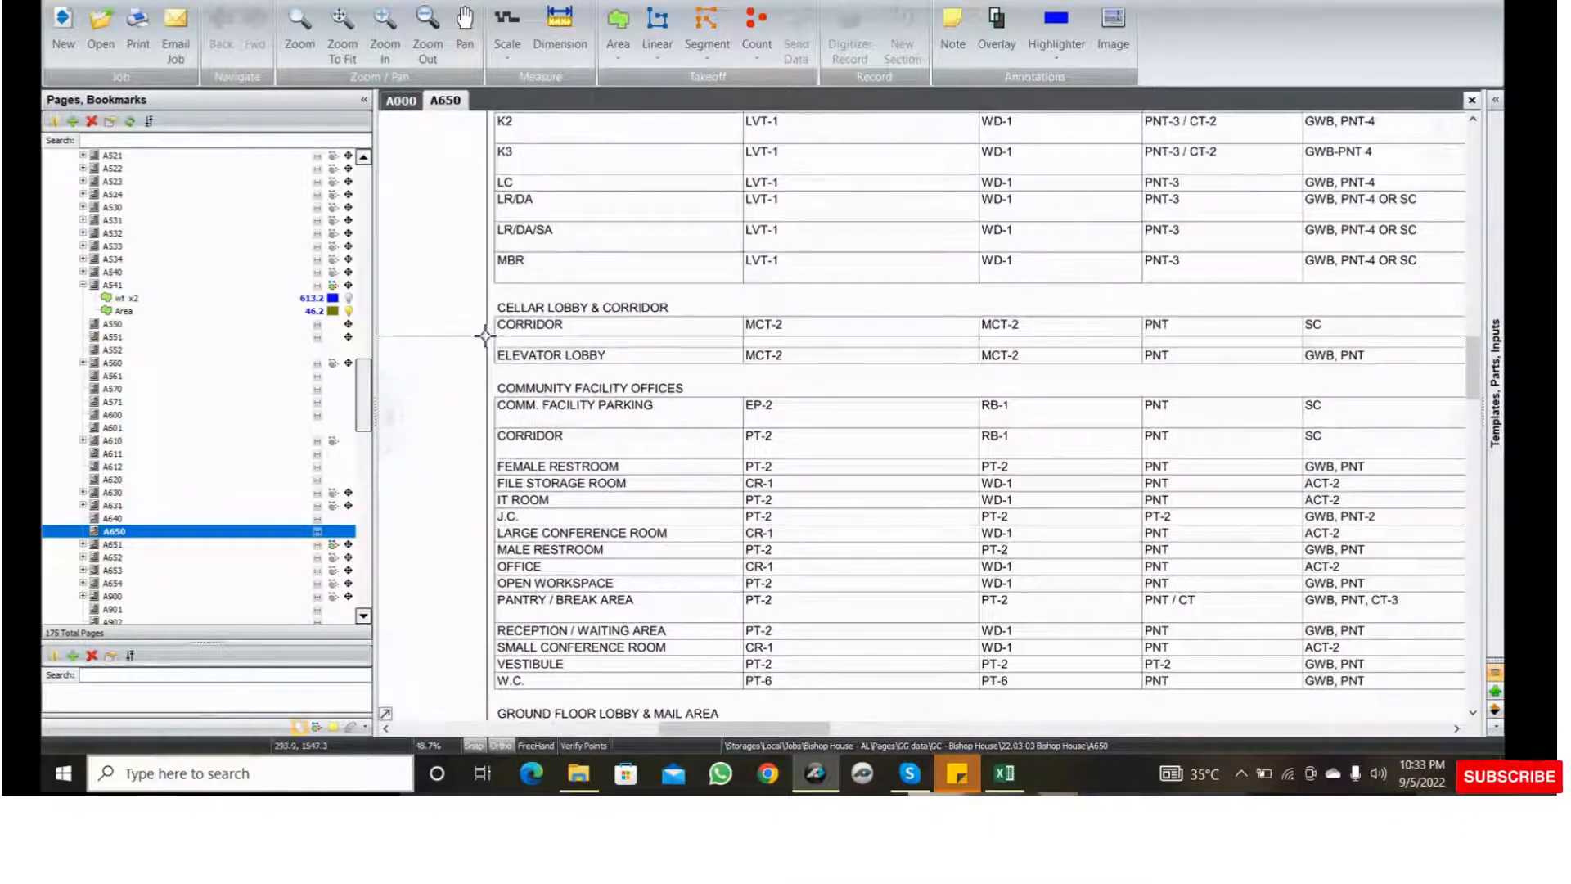
{"action": "scroll", "coordinate": [489, 310], "scroll_direction": "up", "scroll_amount": 3}
{"action": "left_click_drag", "start_coordinate": [642, 311], "coordinate": [1006, 320]}
{"action": "left_click_drag", "start_coordinate": [473, 278], "coordinate": [1035, 325]}
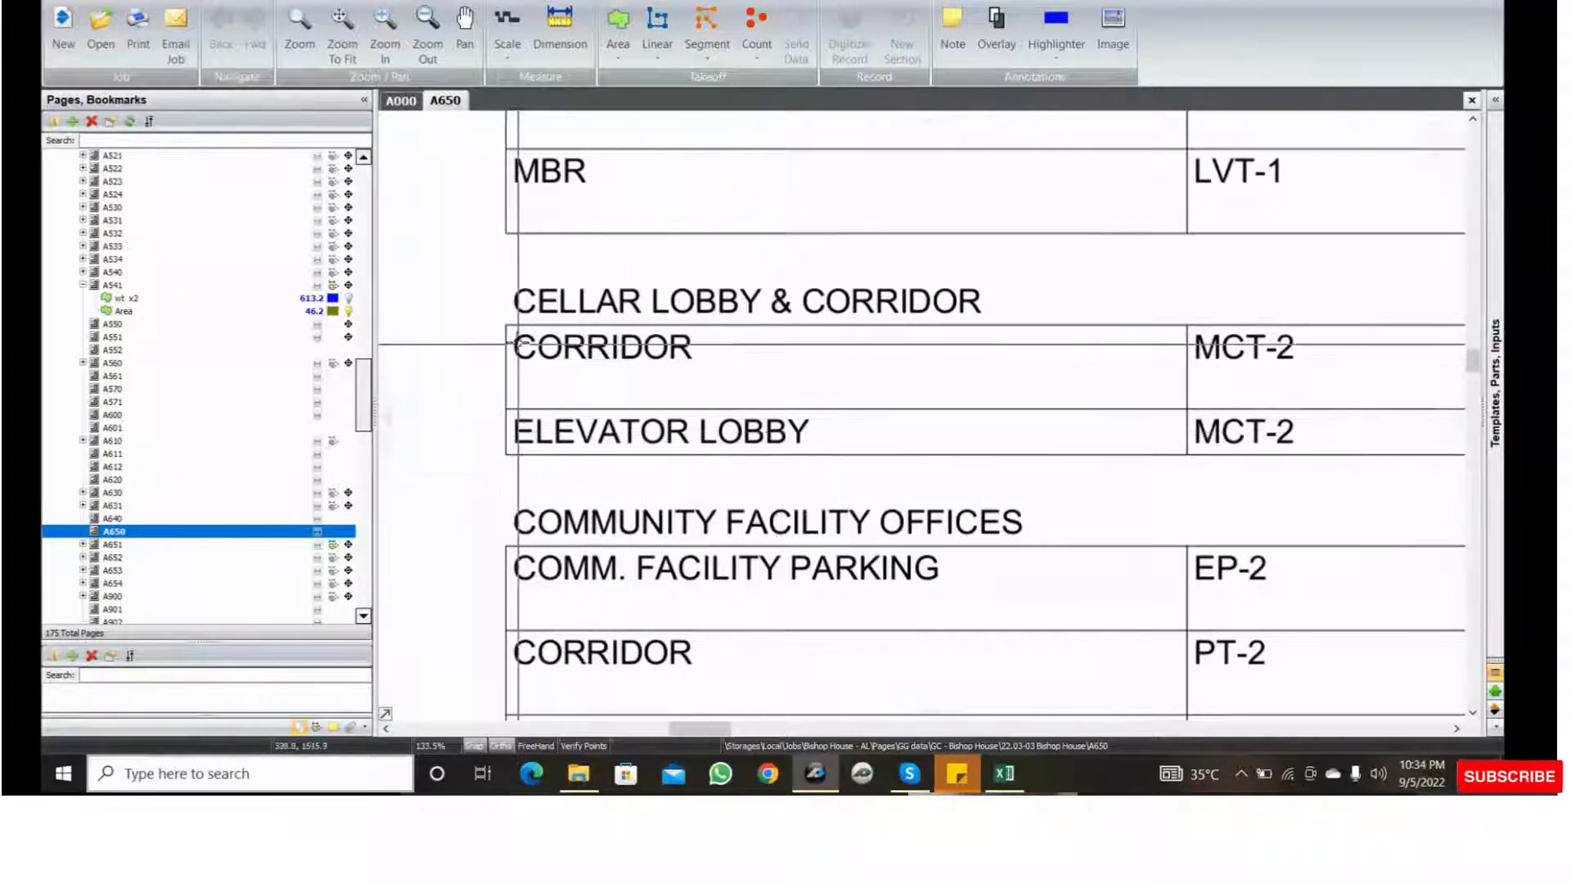
{"action": "left_click_drag", "start_coordinate": [493, 277], "coordinate": [649, 318]}
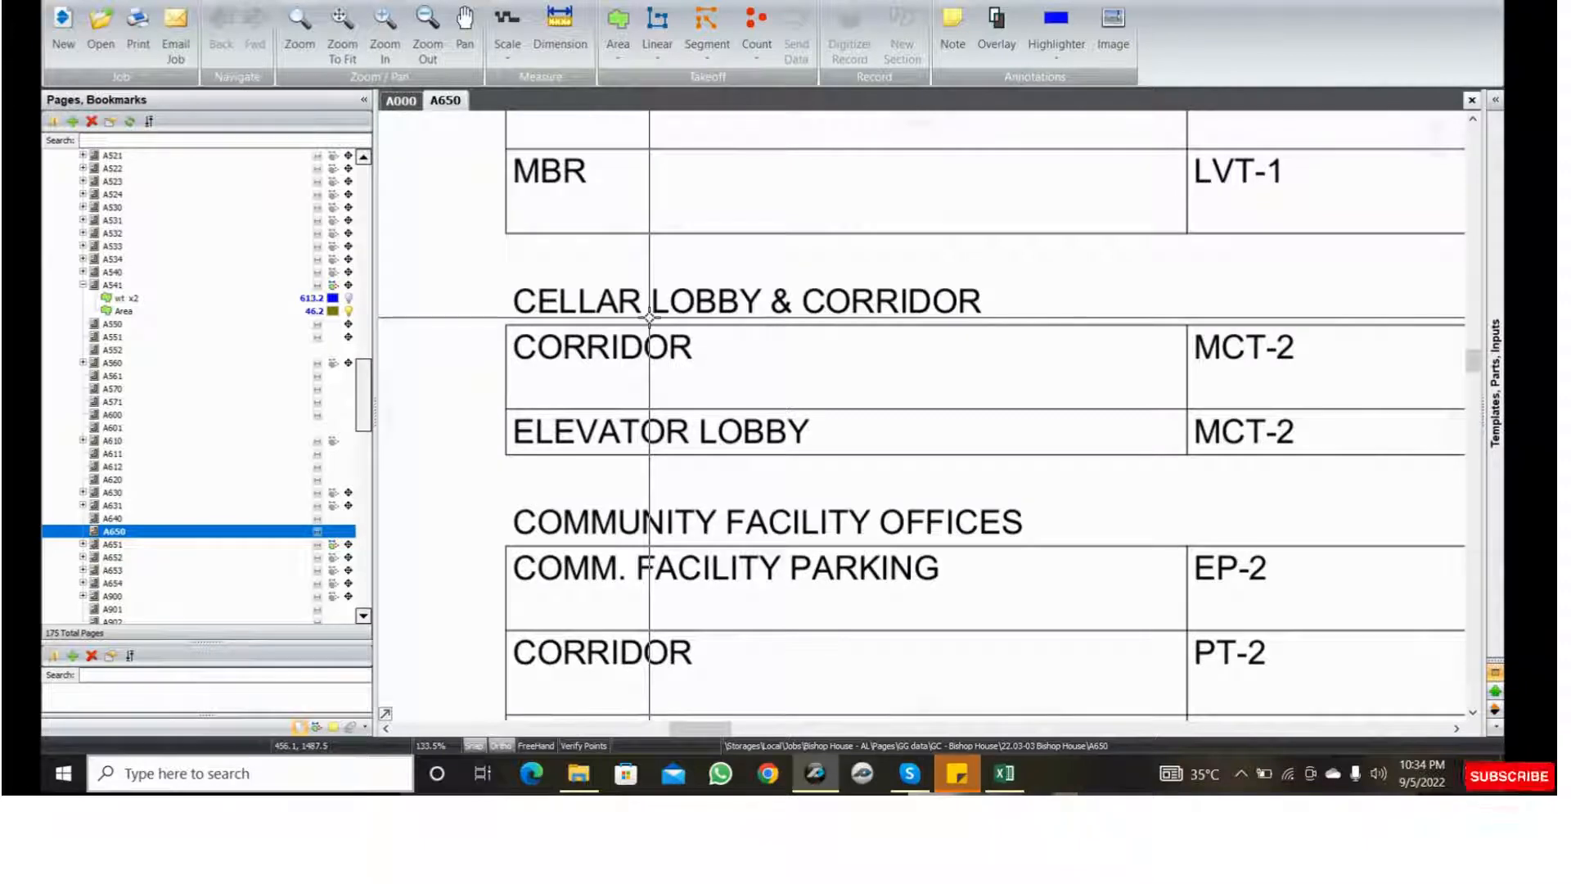
{"action": "scroll", "coordinate": [648, 318], "scroll_direction": "down", "scroll_amount": 3}
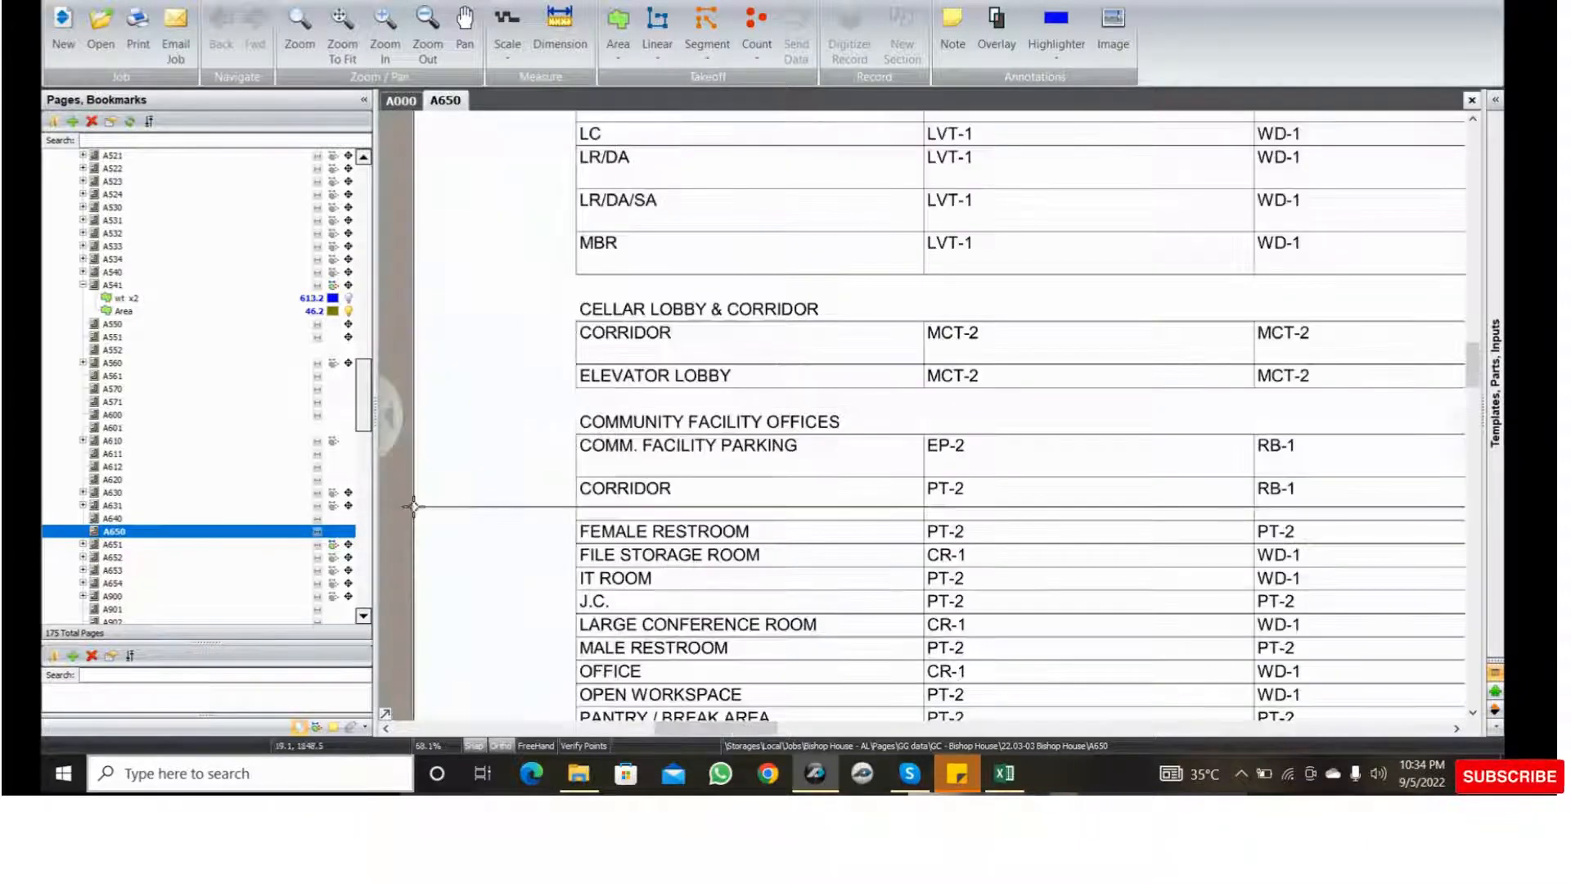
{"action": "scroll", "coordinate": [618, 310], "scroll_direction": "up", "scroll_amount": 3}
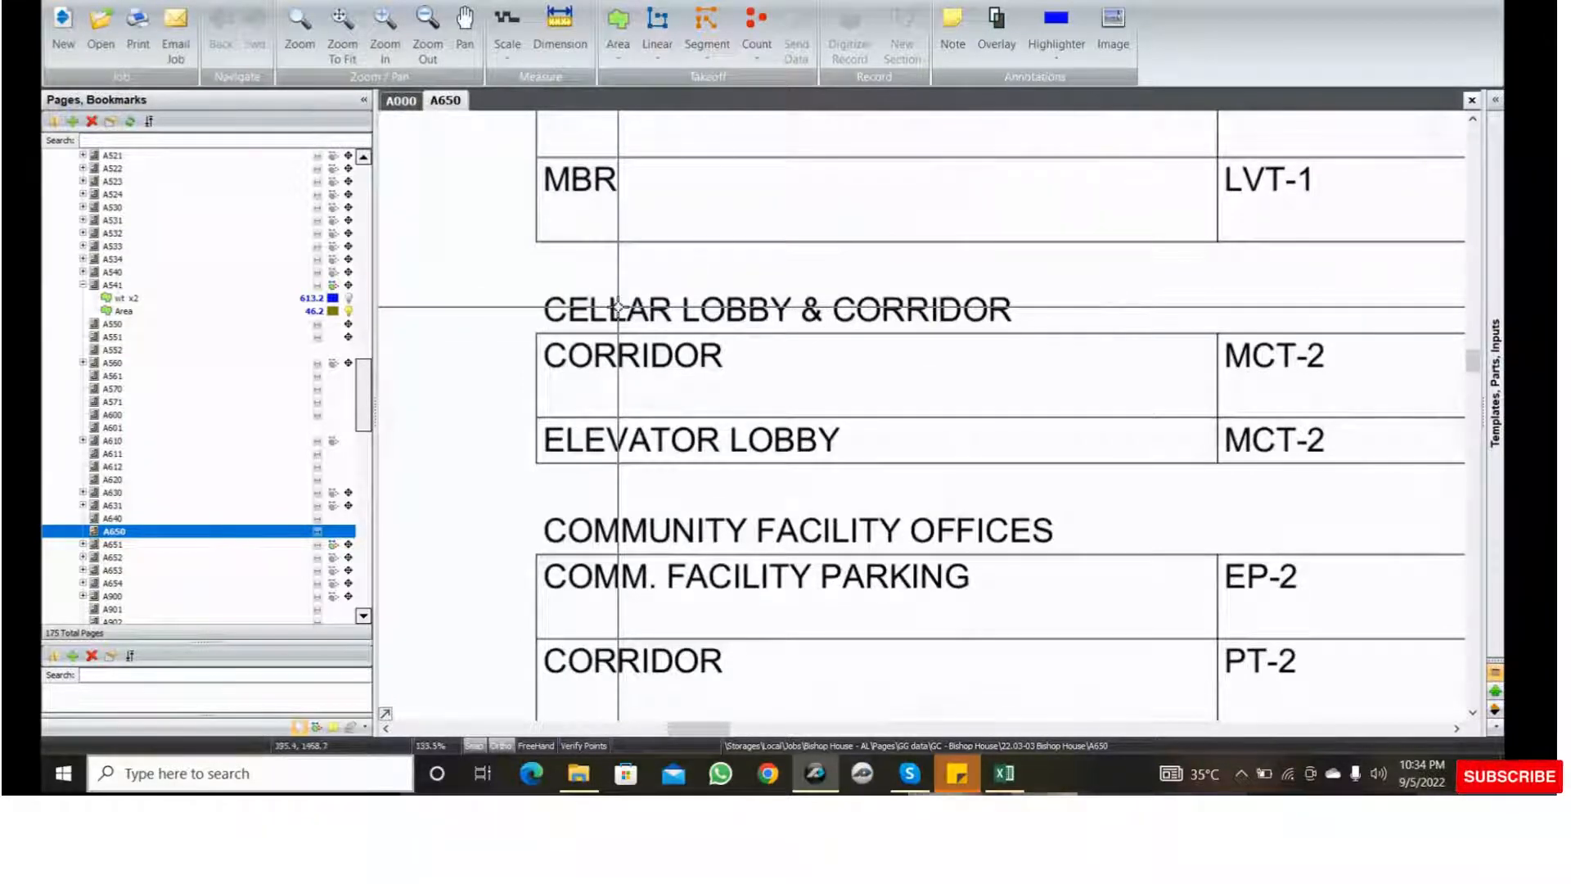
- Check the finish plan sheets in the A000 drawing index and open page A651 in a new tab
{"action": "left_click", "coordinate": [400, 101]}
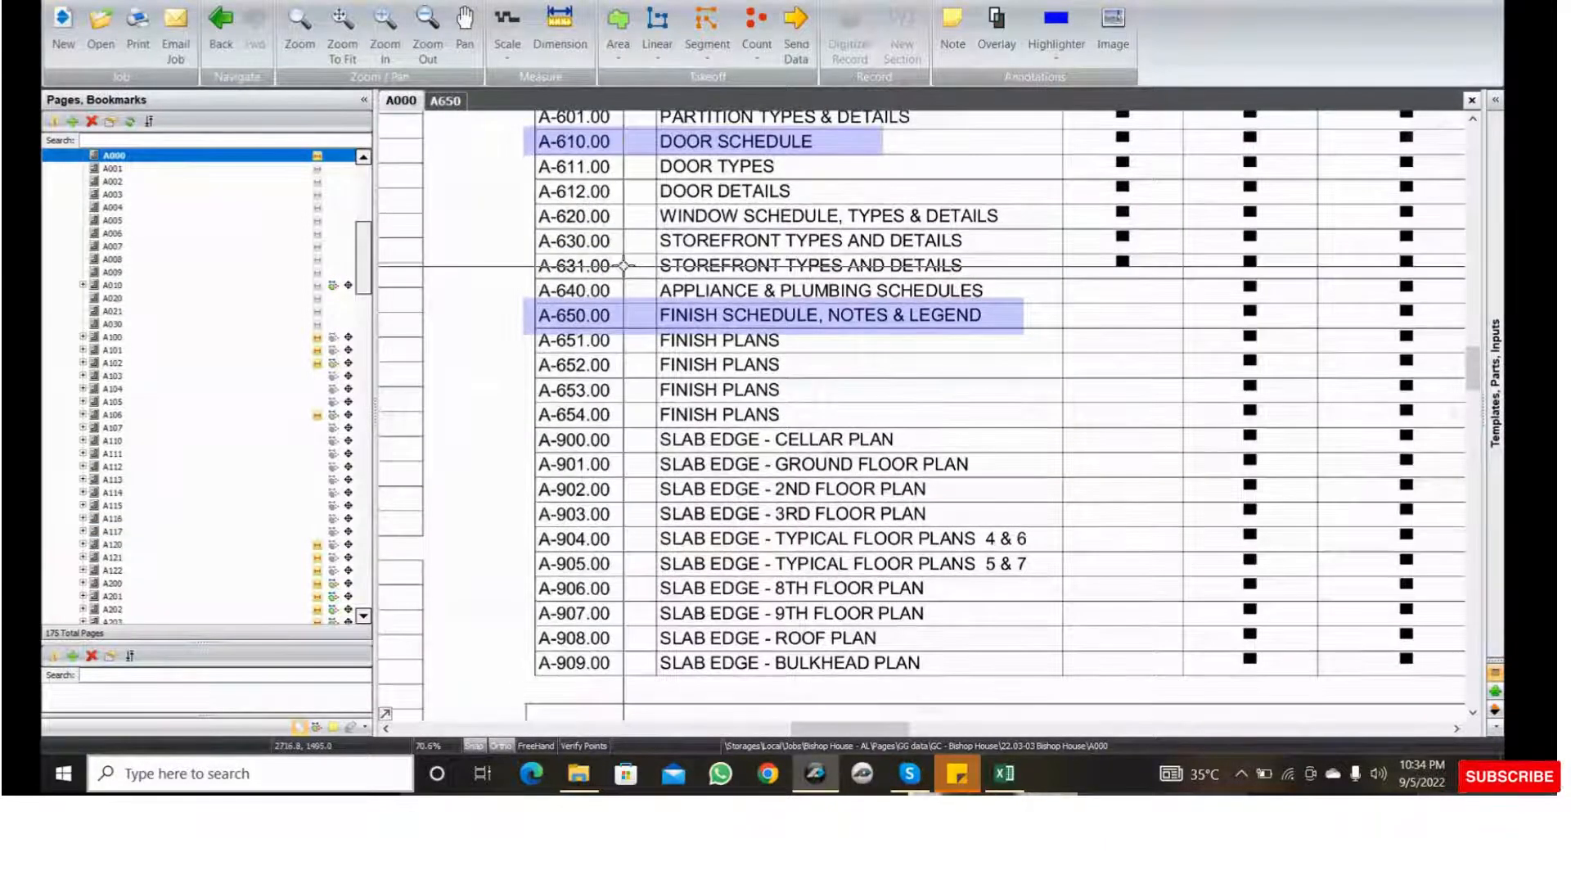
{"action": "scroll", "coordinate": [630, 409], "scroll_direction": "up", "scroll_amount": 3}
{"action": "scroll", "coordinate": [646, 405], "scroll_direction": "up", "scroll_amount": 2}
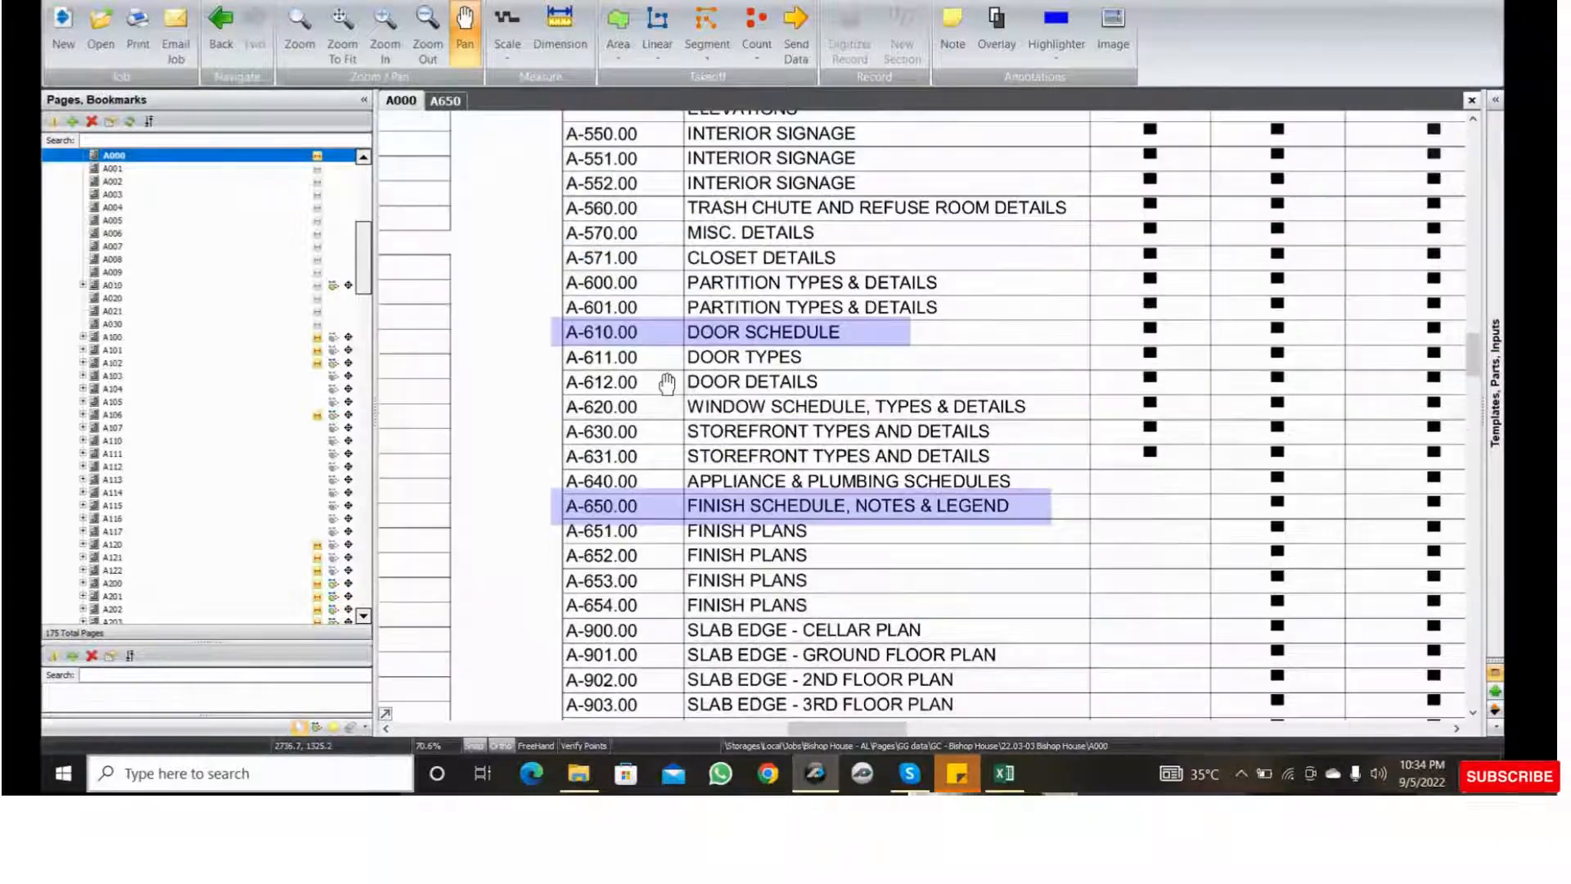
{"action": "left_click_drag", "start_coordinate": [667, 383], "coordinate": [956, 524]}
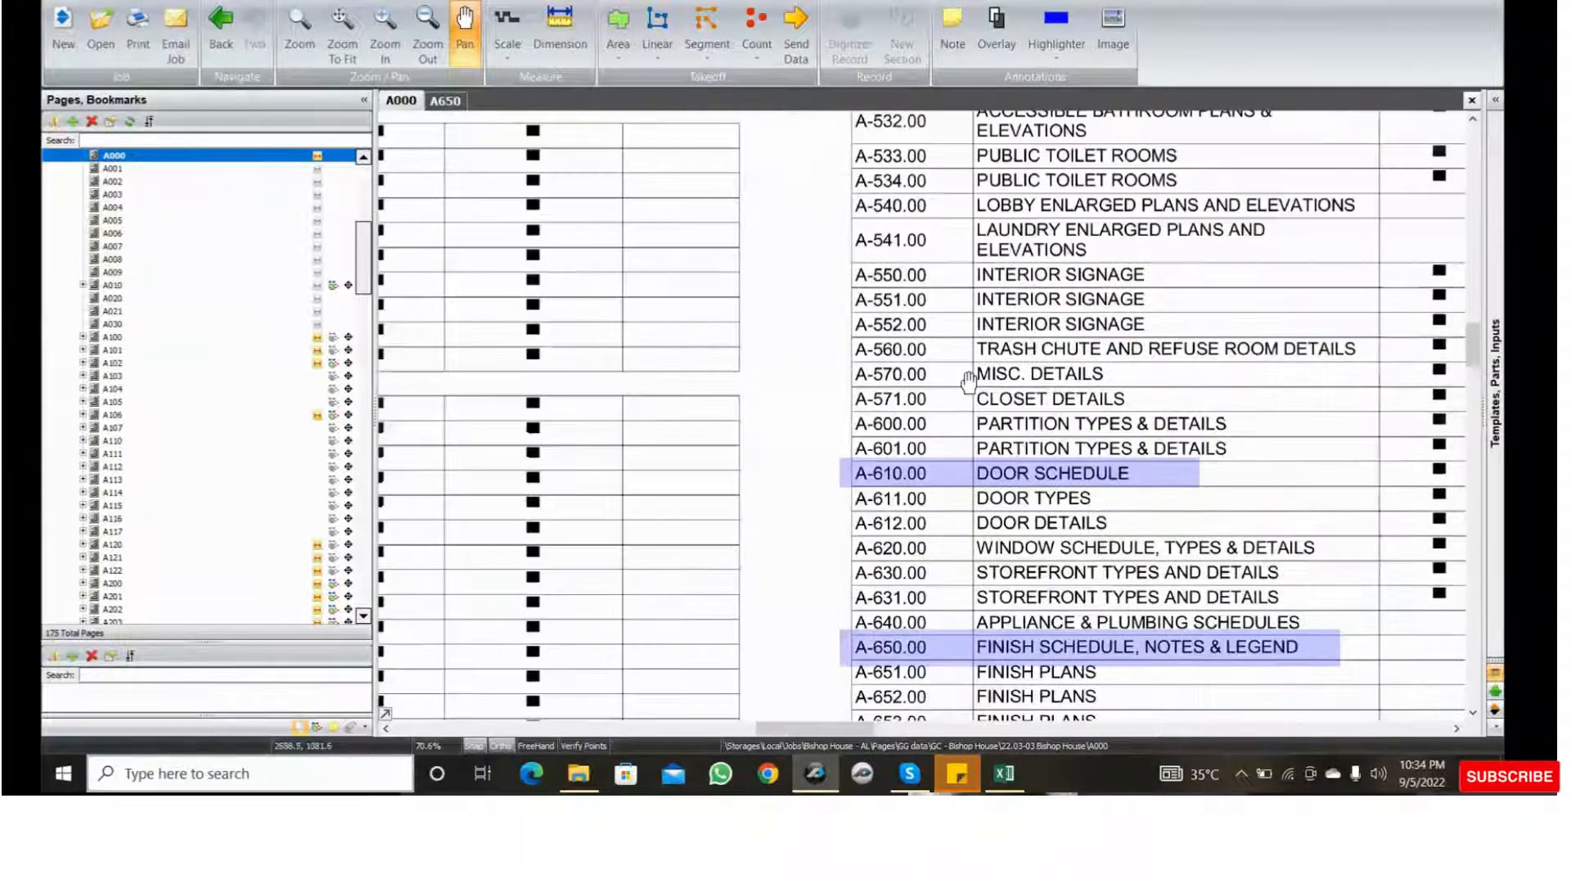
{"action": "middle_click_drag", "start_coordinate": [969, 382], "coordinate": [968, 325]}
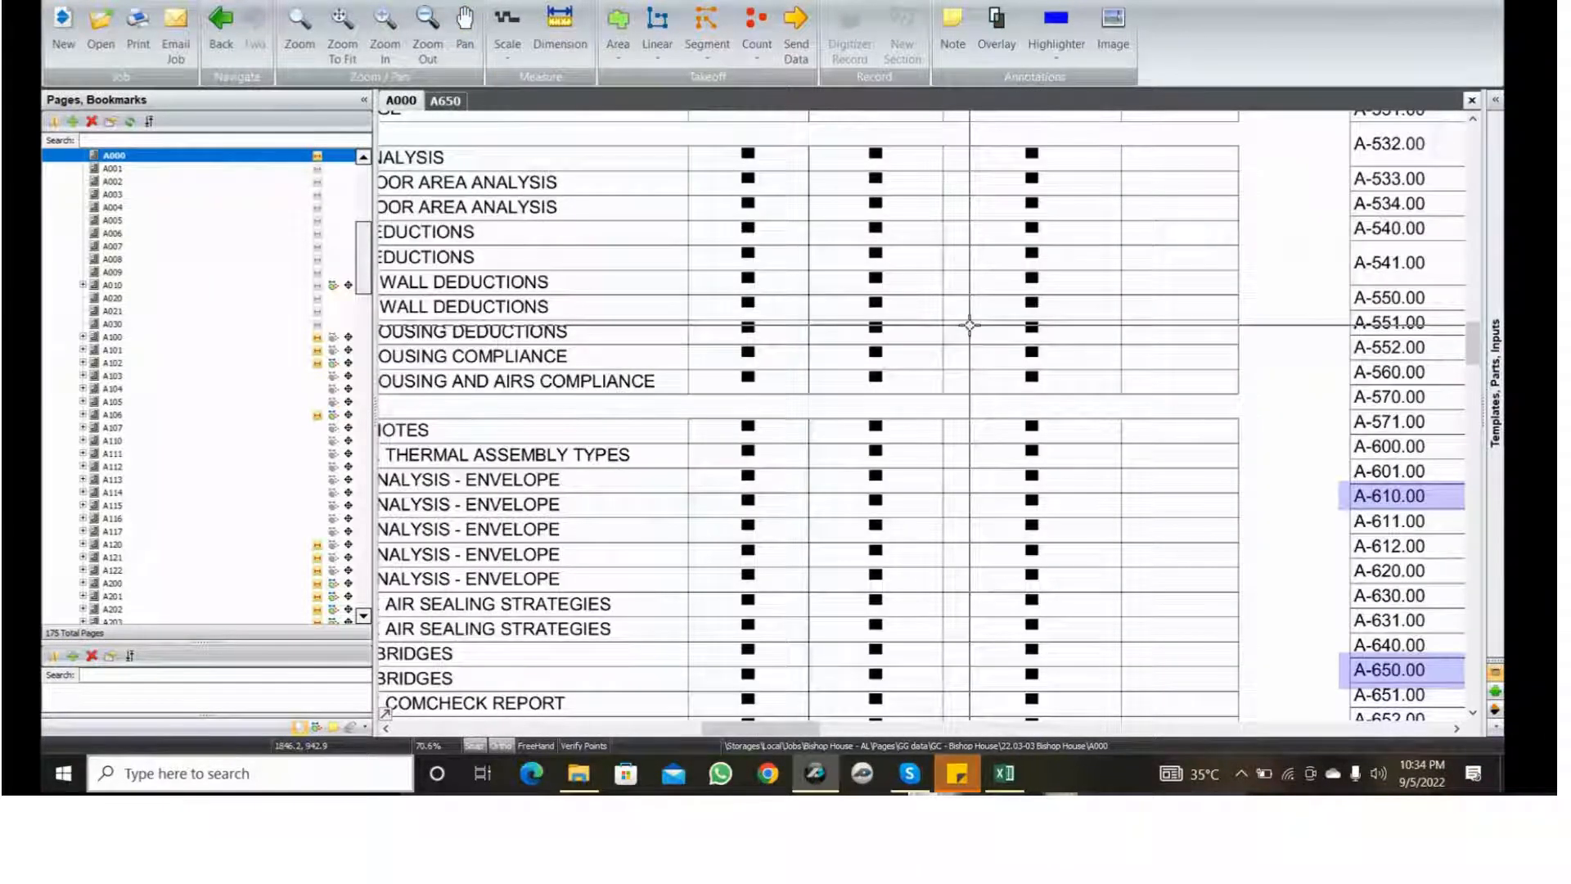
{"action": "middle_click_drag", "start_coordinate": [1360, 500], "coordinate": [778, 278]}
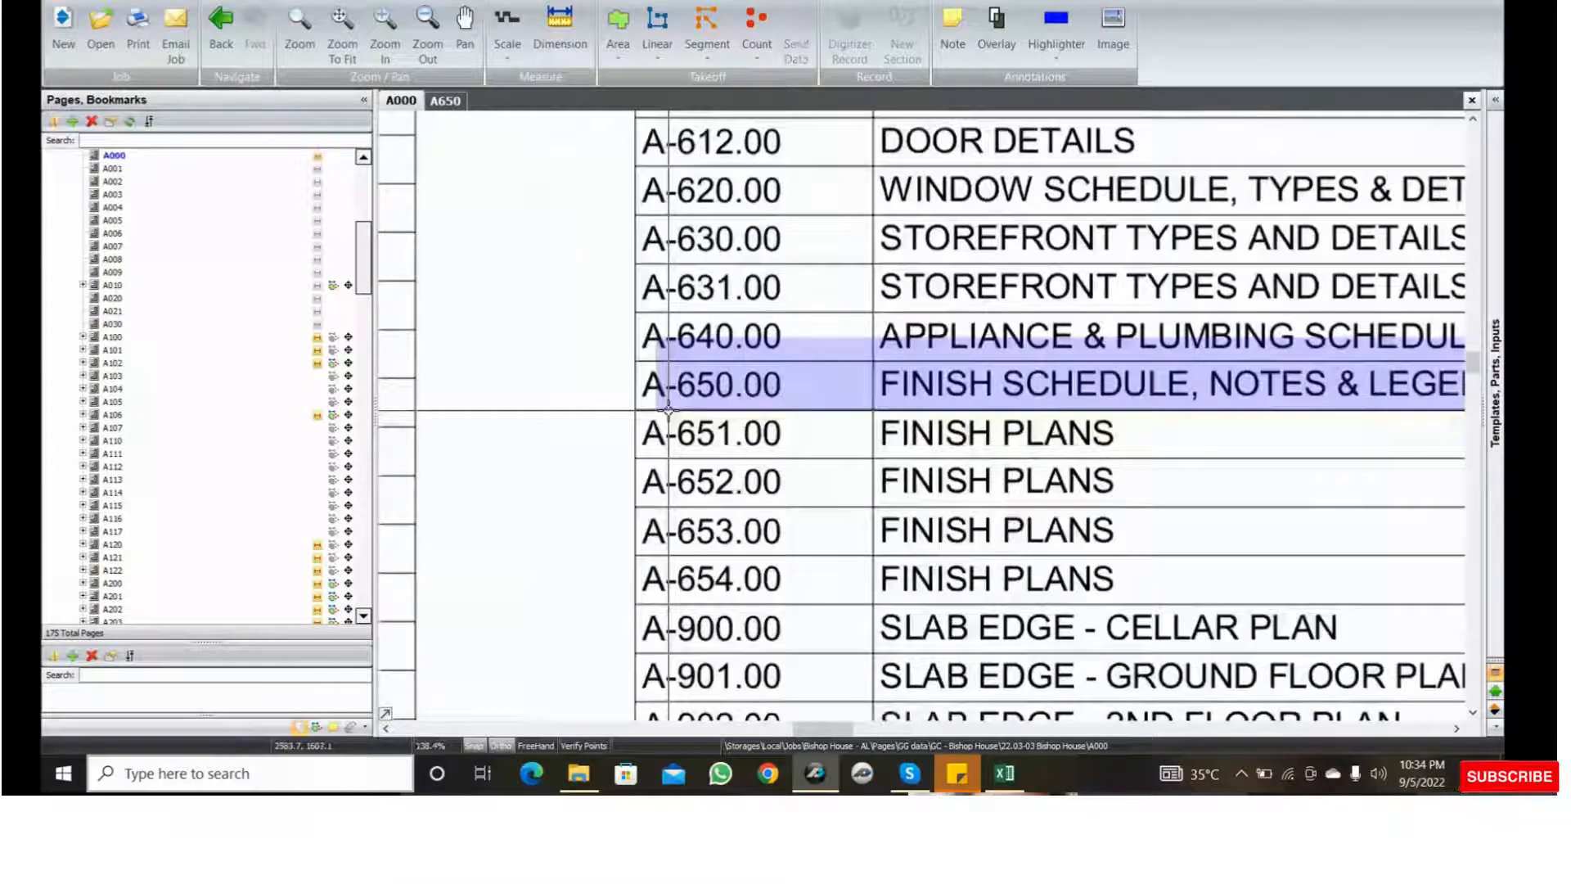
{"action": "right_click", "coordinate": [555, 227]}
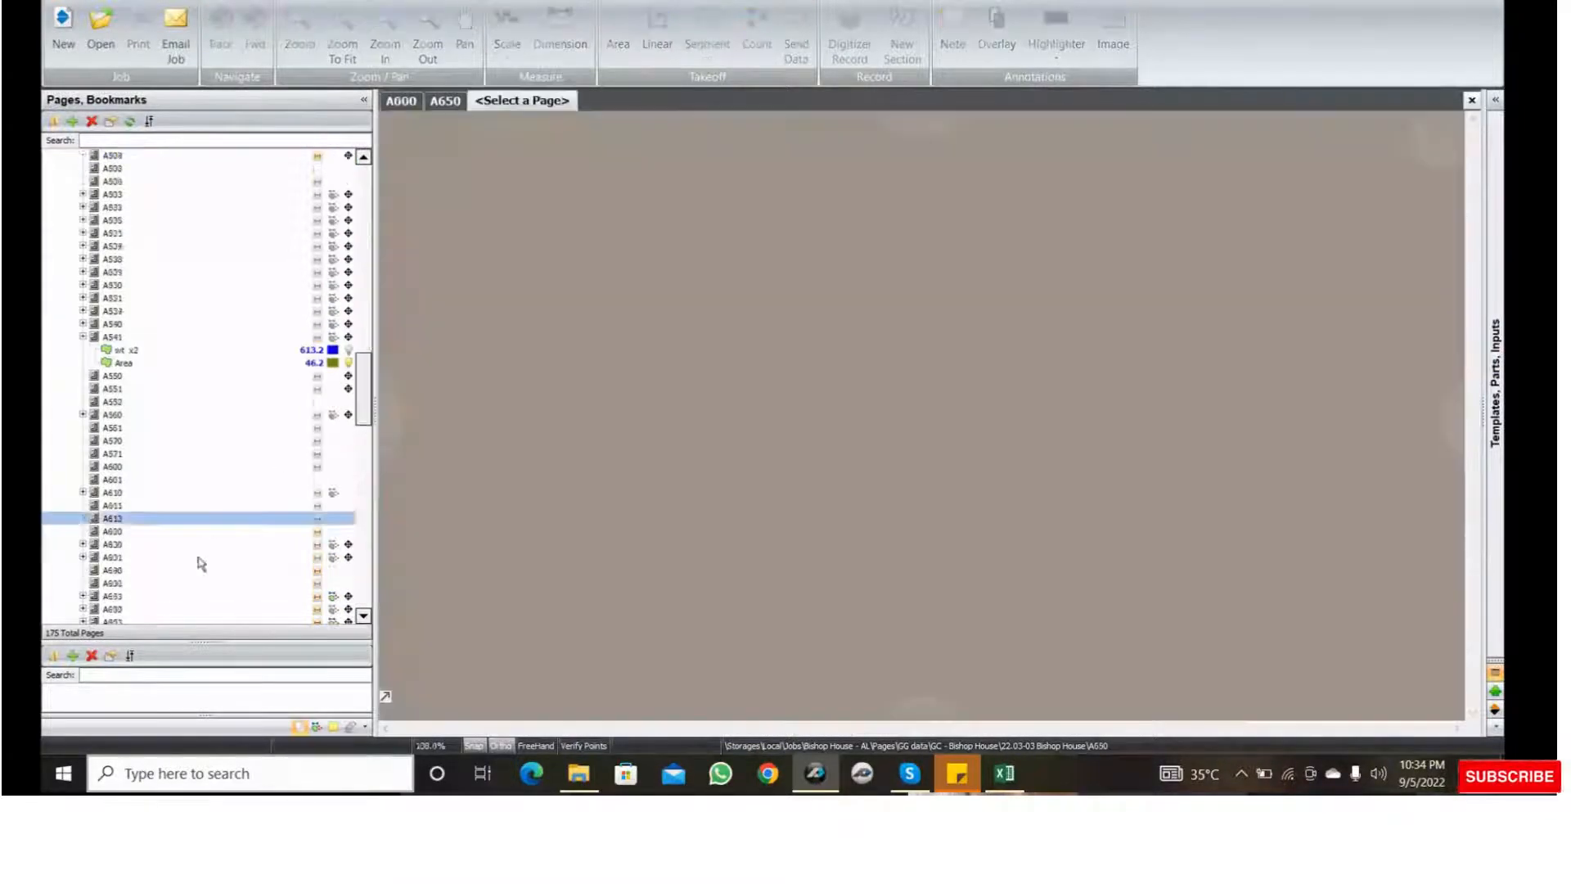
{"action": "scroll", "coordinate": [200, 561], "scroll_direction": "down", "scroll_amount": 2}
{"action": "double_click", "coordinate": [133, 507]}
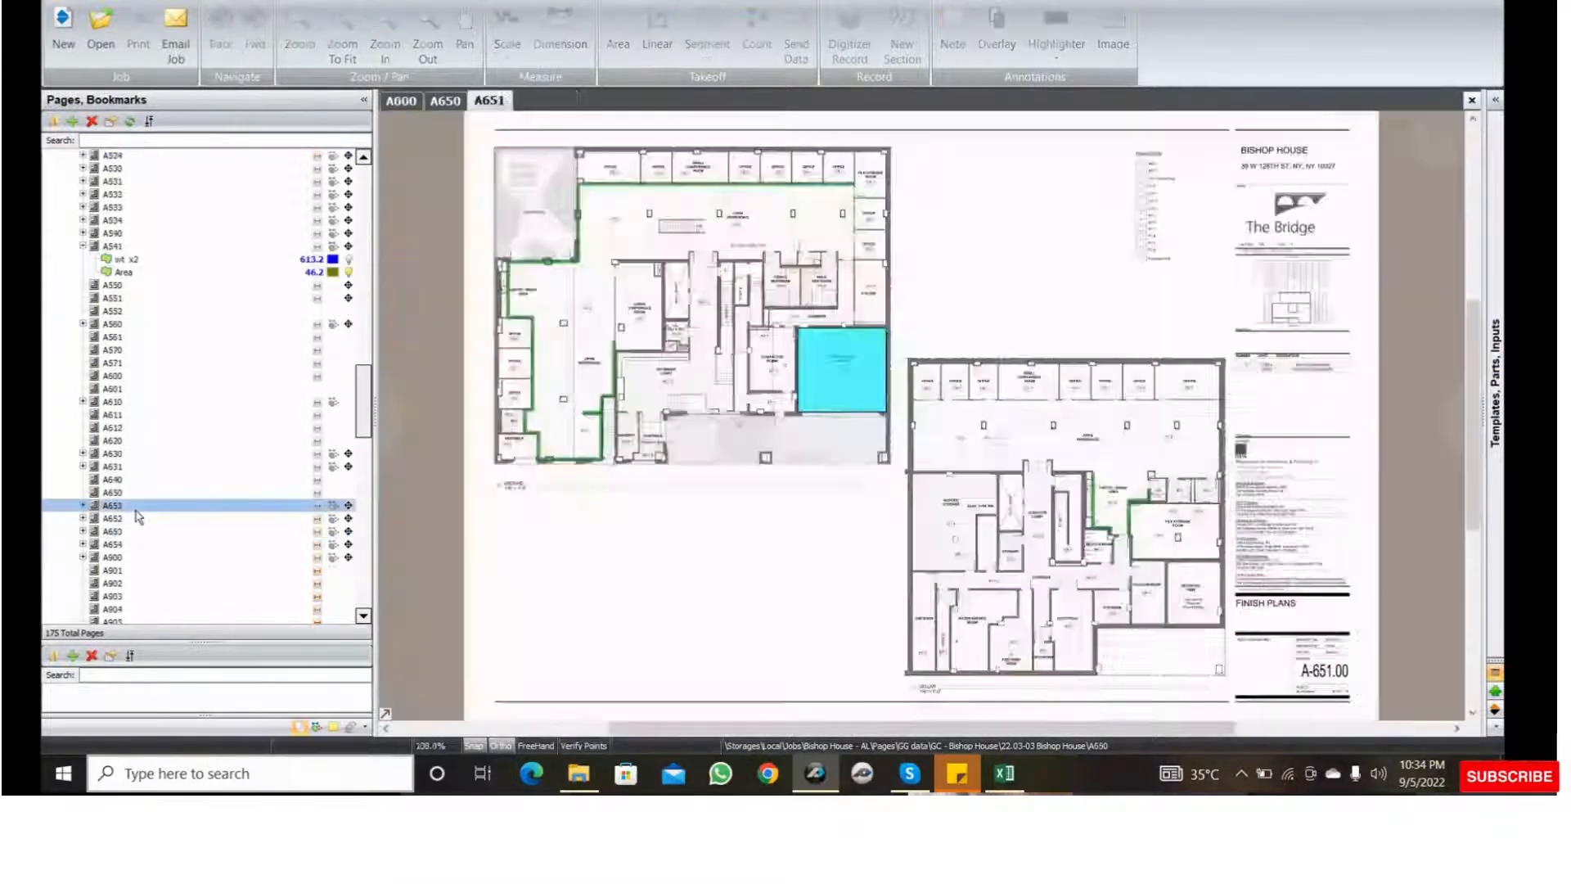
- Locate the Cellar finish plan on A651 and single out its title and scale
{"action": "scroll", "coordinate": [515, 500], "scroll_direction": "up", "scroll_amount": 5}
{"action": "middle_click_drag", "start_coordinate": [539, 483], "coordinate": [639, 487]}
{"action": "left_click_drag", "start_coordinate": [488, 368], "coordinate": [726, 442]}
{"action": "scroll", "coordinate": [736, 442], "scroll_direction": "down", "scroll_amount": 3}
{"action": "middle_click_drag", "start_coordinate": [748, 439], "coordinate": [550, 303]}
{"action": "scroll", "coordinate": [1038, 558], "scroll_direction": "up", "scroll_amount": 3}
{"action": "left_click_drag", "start_coordinate": [769, 411], "coordinate": [951, 472]}
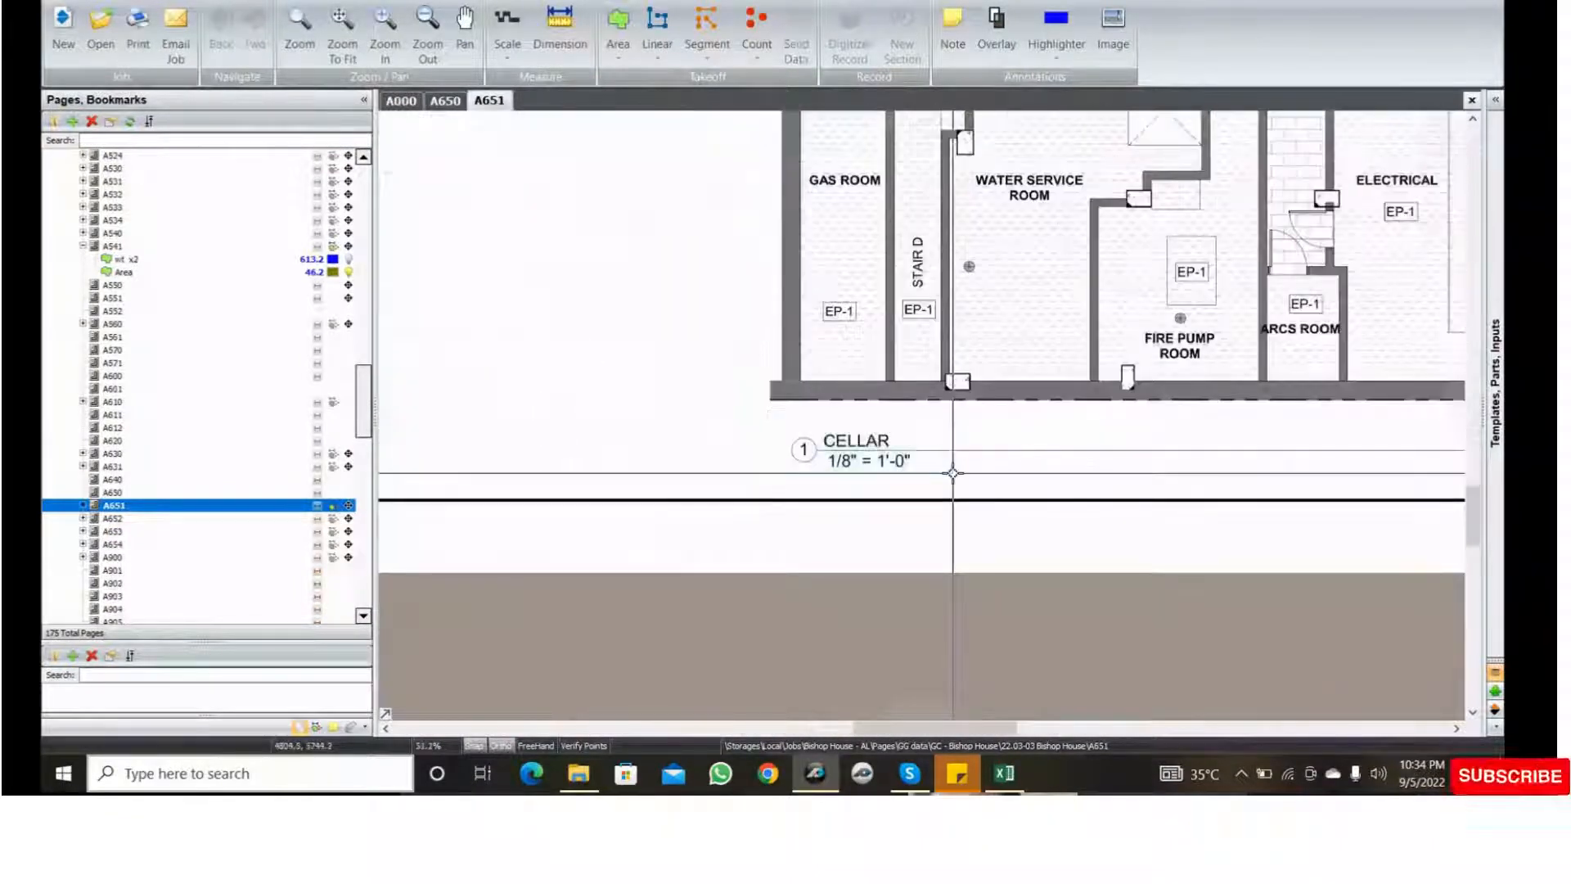
- Examine the cellar's room layout and single out the Elevator Lobby label on the plan
{"action": "mouse_move", "coordinate": [1113, 389]}
{"action": "middle_mouse_down"}
{"action": "mouse_move", "coordinate": [907, 452]}
{"action": "mouse_move", "coordinate": [903, 495]}
{"action": "middle_mouse_up"}
{"action": "scroll", "coordinate": [938, 472], "scroll_direction": "down", "scroll_amount": 2}
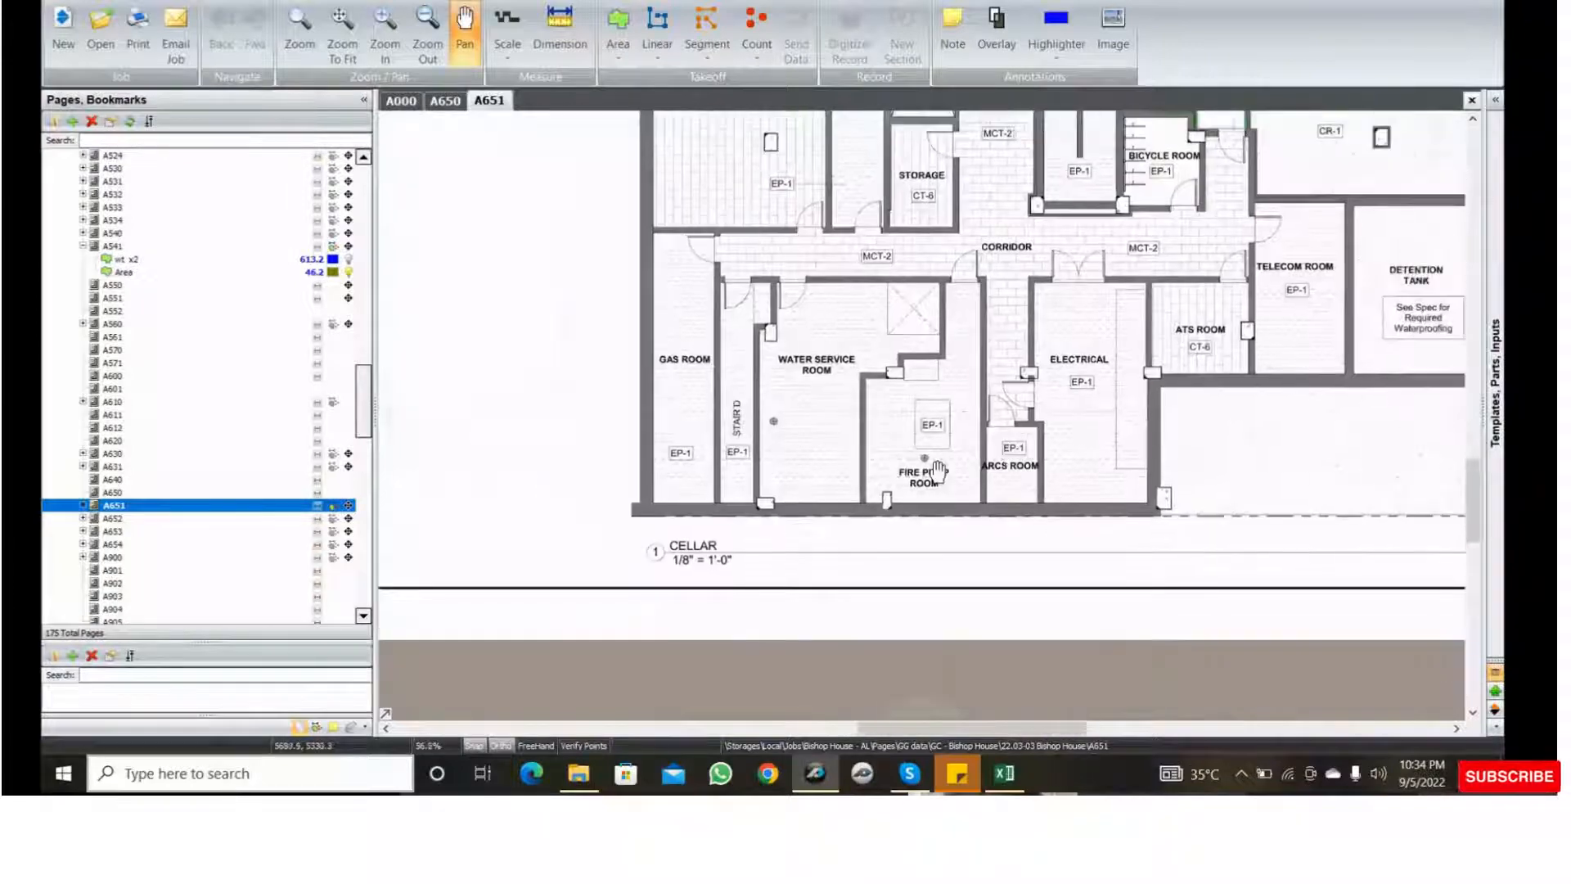
{"action": "middle_click_drag", "start_coordinate": [1094, 426], "coordinate": [956, 480]}
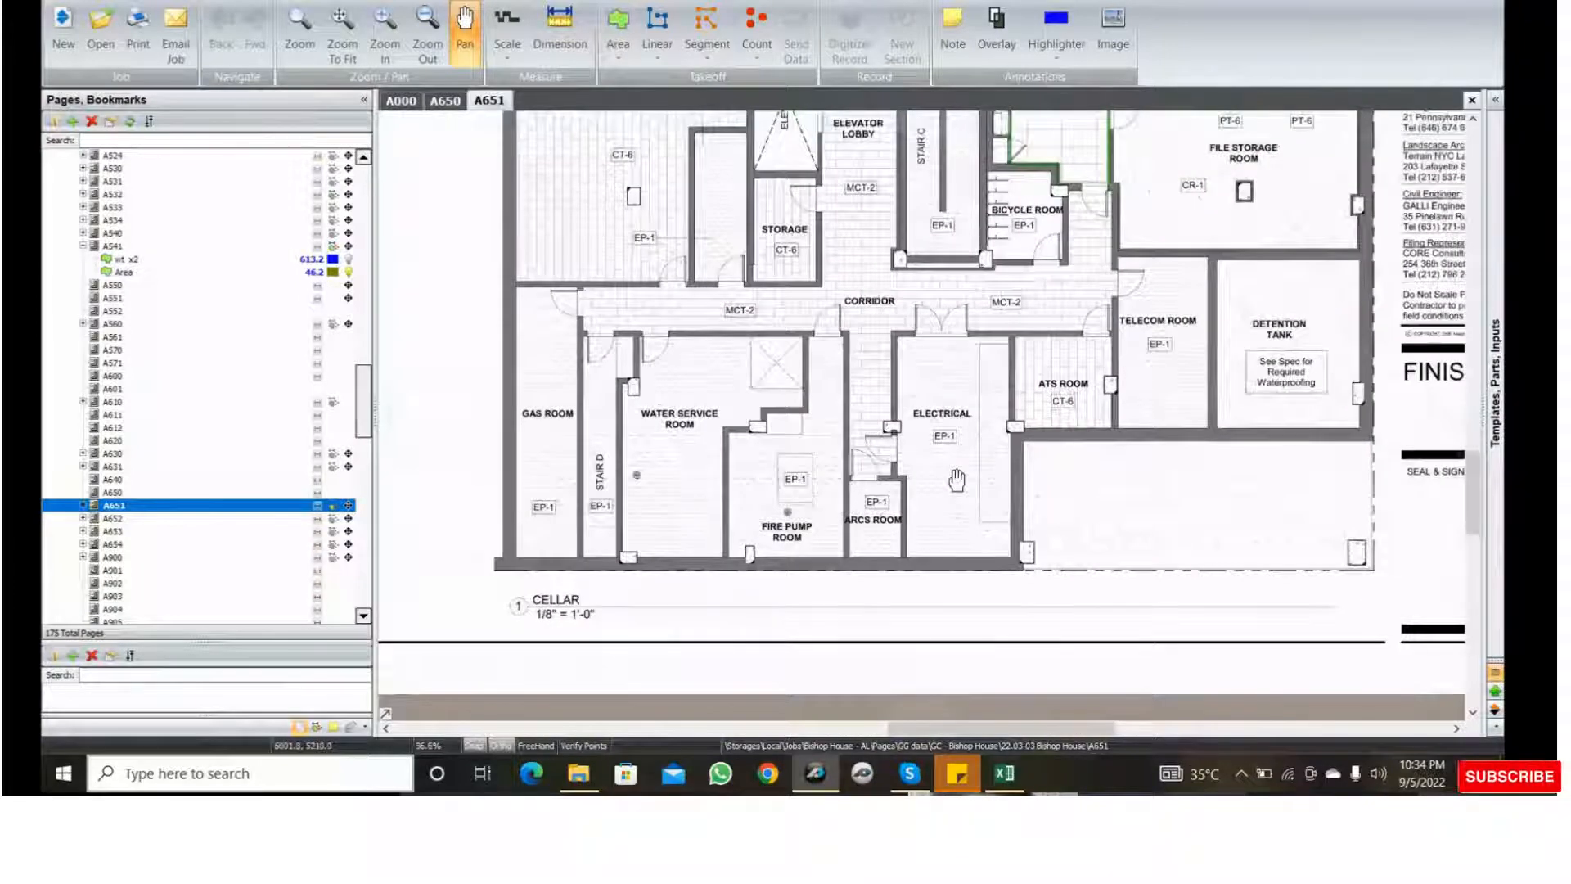
{"action": "scroll", "coordinate": [956, 480], "scroll_direction": "down", "scroll_amount": 2}
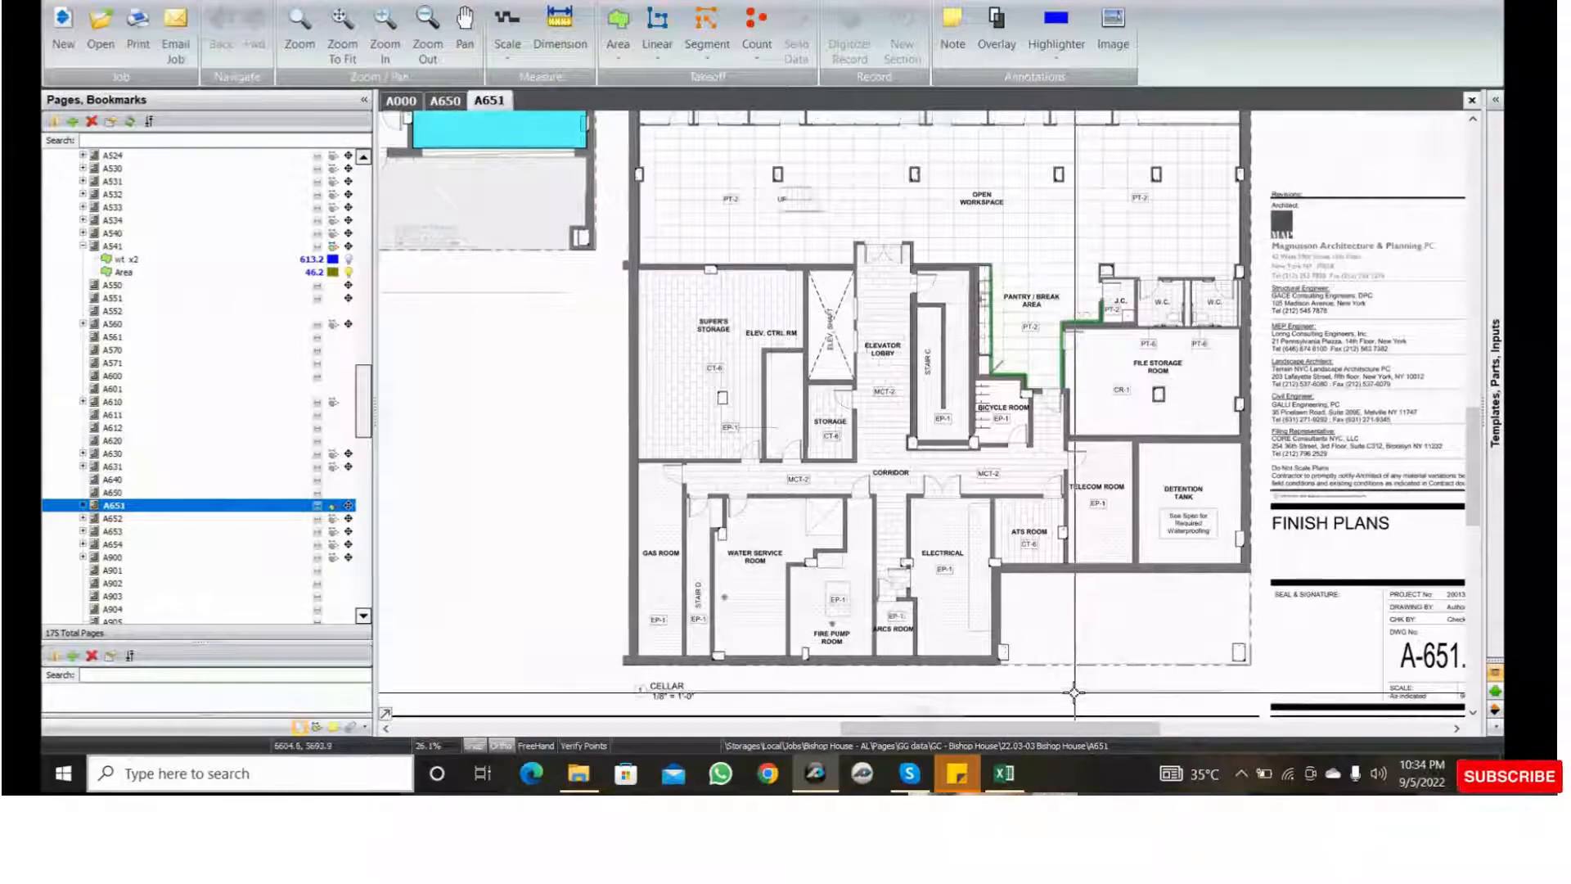
{"action": "scroll", "coordinate": [808, 251], "scroll_direction": "up", "scroll_amount": 2}
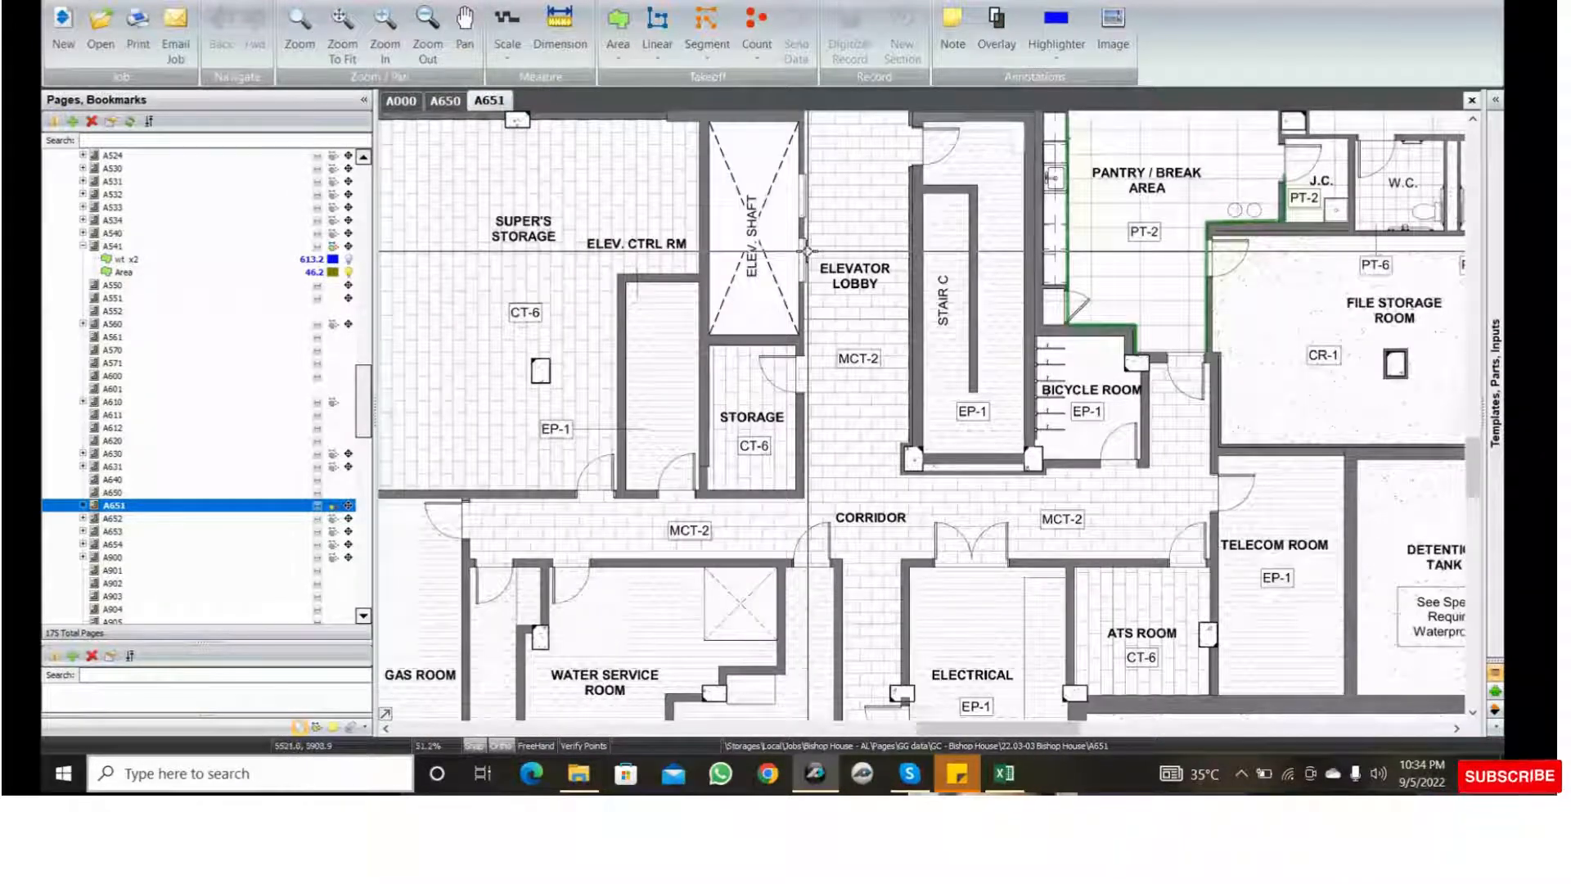
{"action": "left_click", "coordinate": [807, 249]}
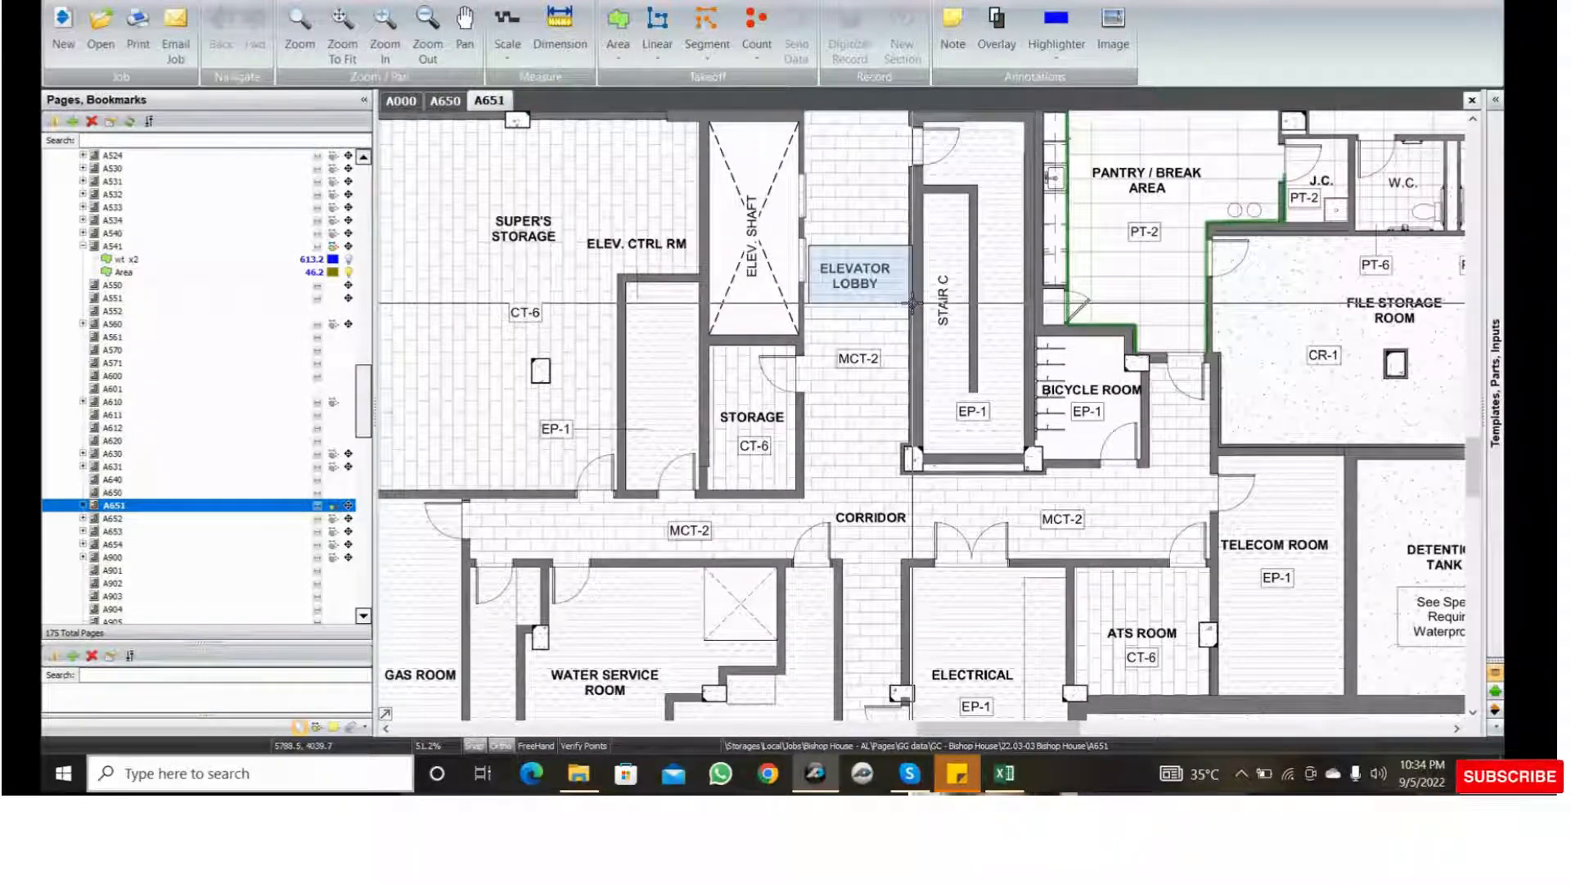
{"action": "scroll", "coordinate": [912, 303], "scroll_direction": "down", "scroll_amount": 1}
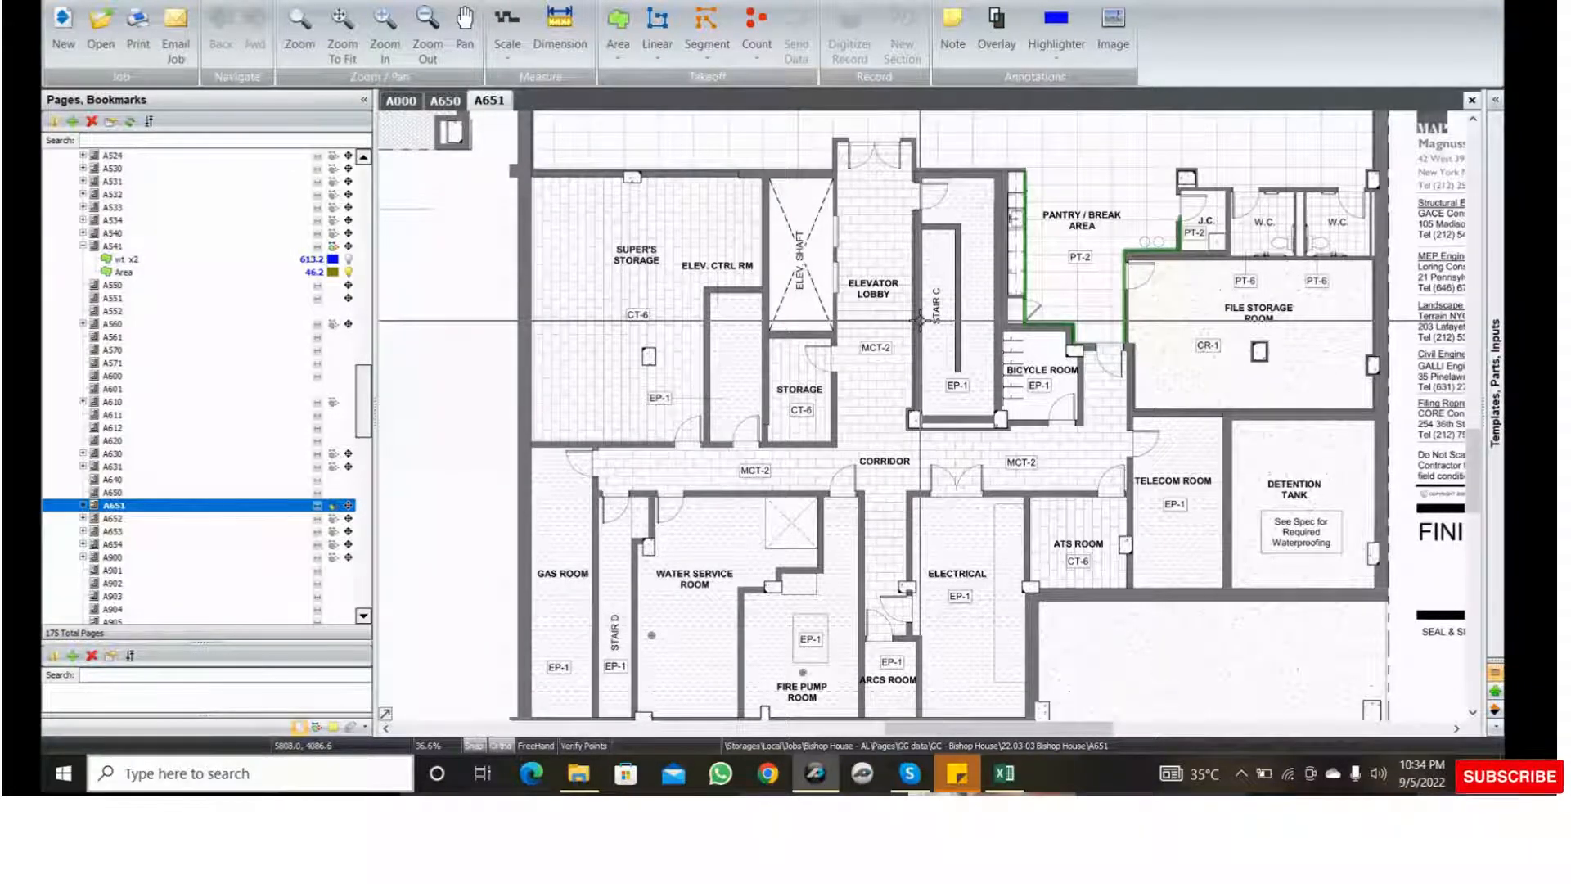
- Examine the floor finish tags of the cellar's Elevator Lobby, Corridor and Super's Storage on the finish plan
{"action": "scroll", "coordinate": [920, 320], "scroll_direction": "down", "scroll_amount": 1}
{"action": "scroll", "coordinate": [935, 336], "scroll_direction": "up", "scroll_amount": 1}
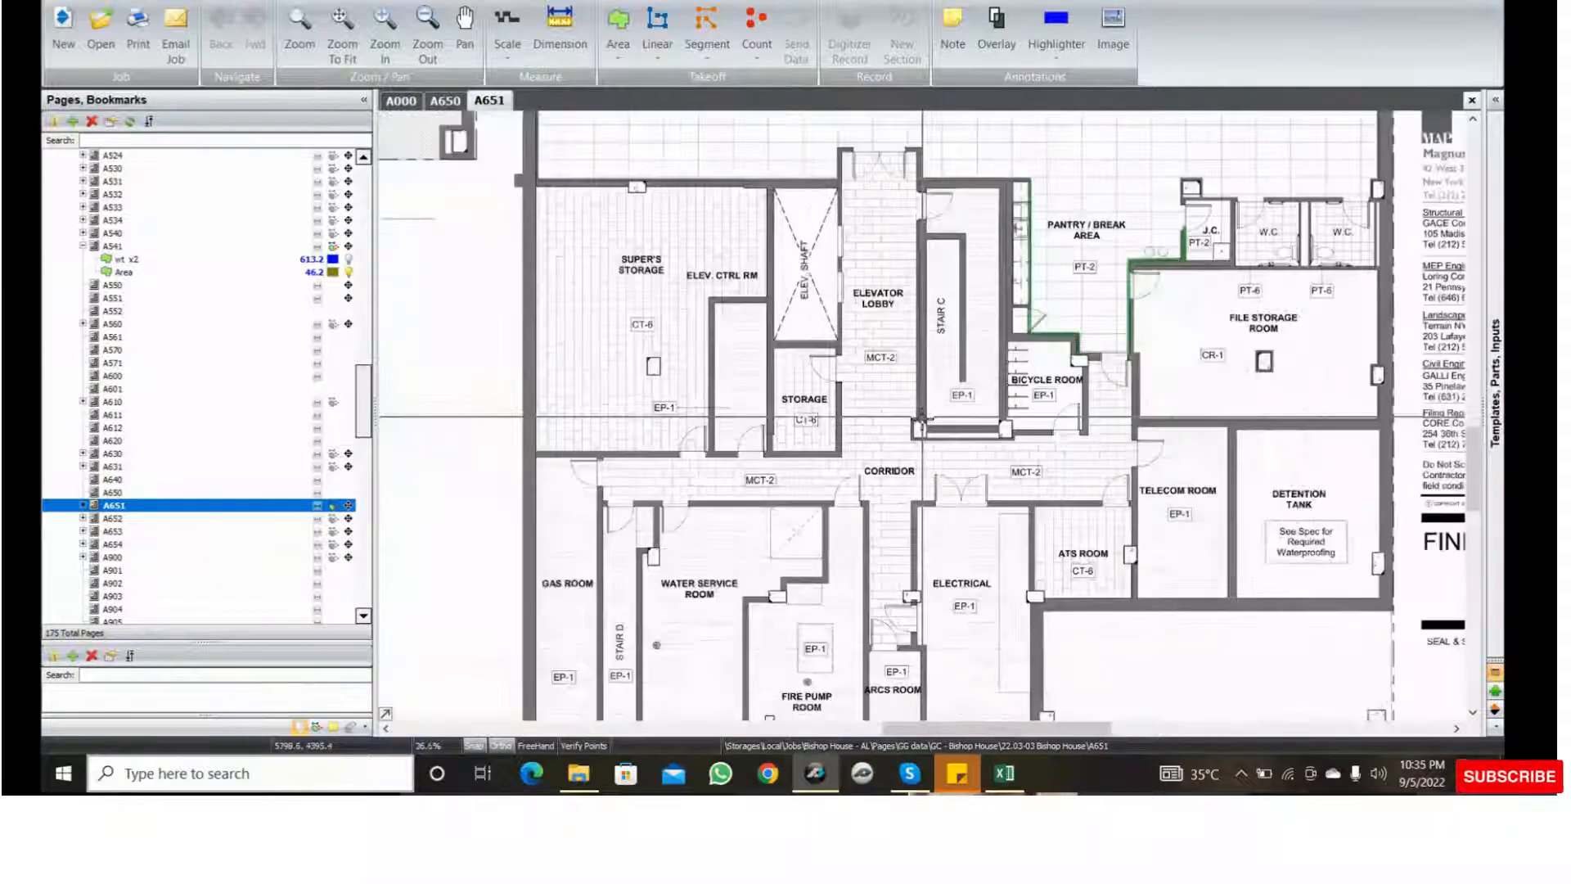
{"action": "scroll", "coordinate": [920, 419], "scroll_direction": "up", "scroll_amount": 1}
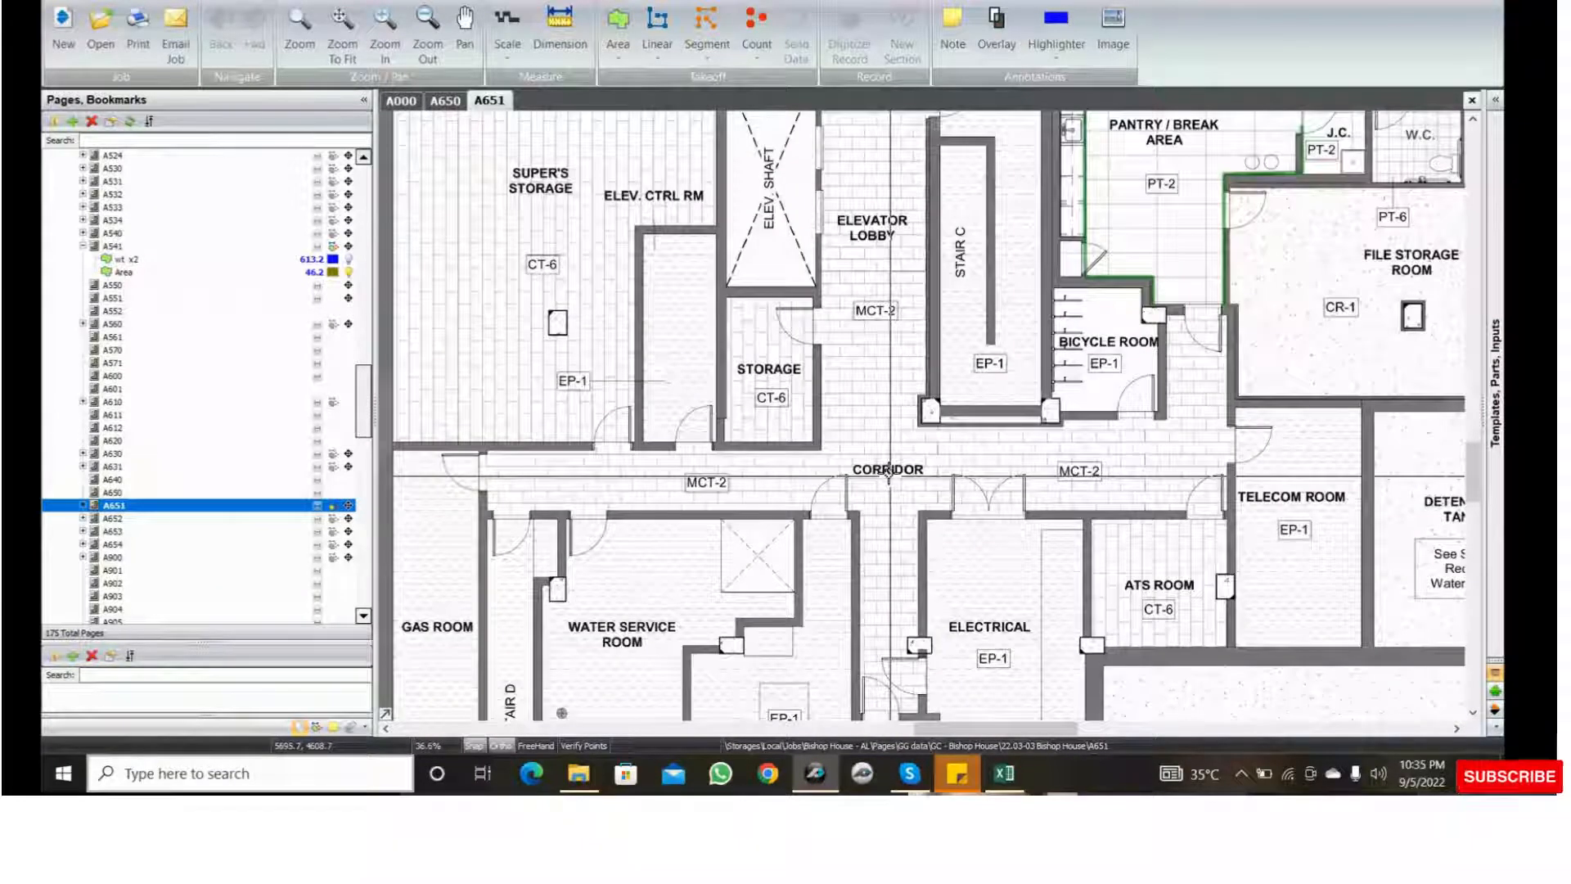
{"action": "scroll", "coordinate": [887, 366], "scroll_direction": "down", "scroll_amount": 1}
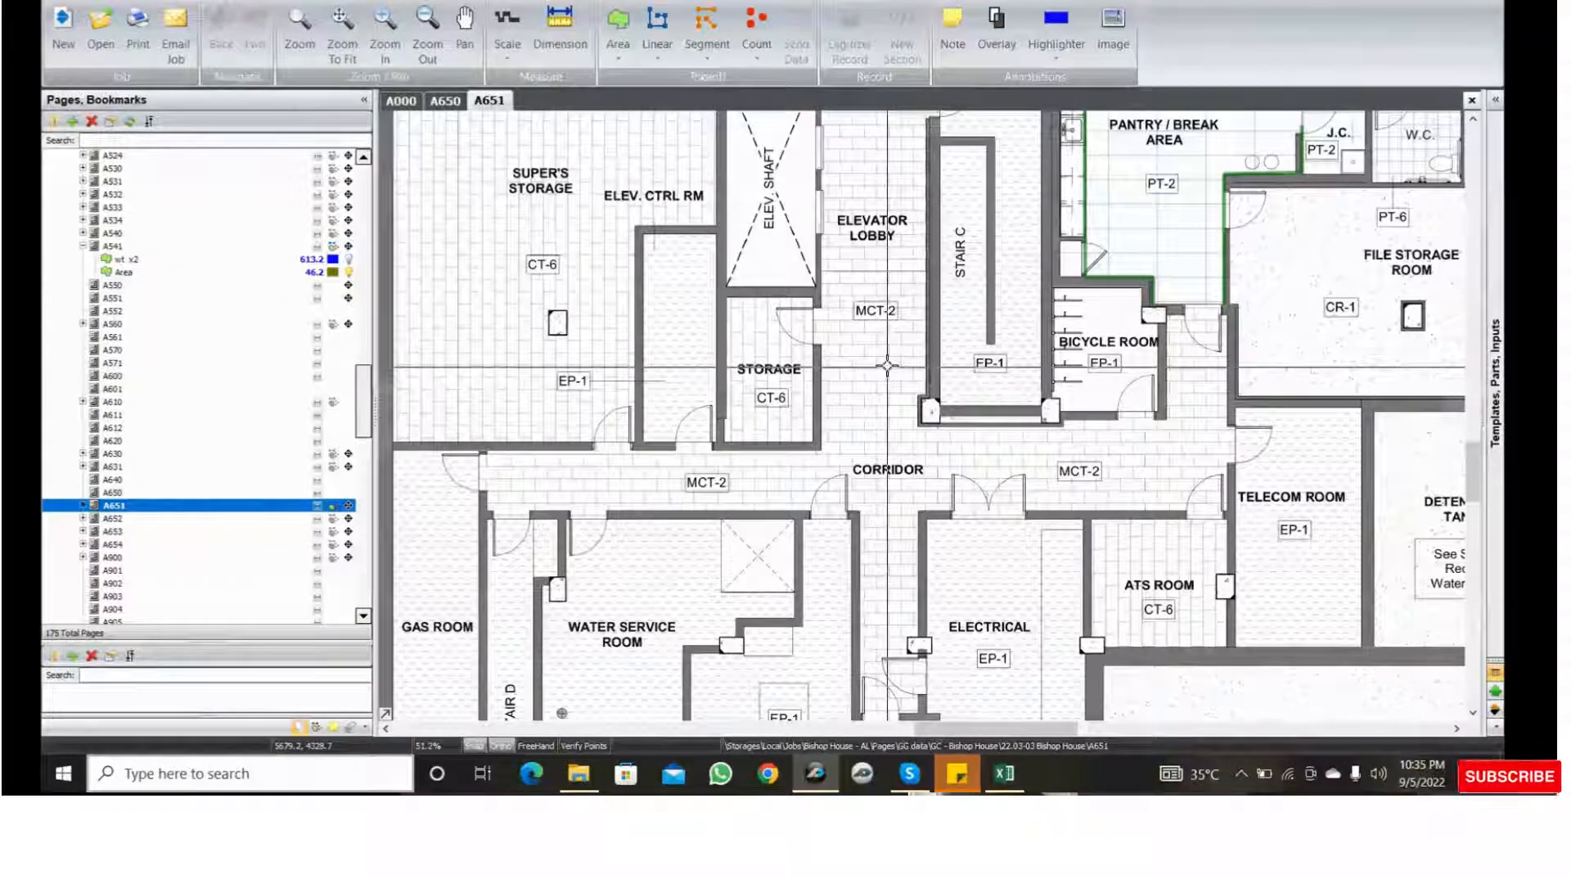
{"action": "right_click_drag", "start_coordinate": [606, 360], "coordinate": [691, 387]}
{"action": "left_click_drag", "start_coordinate": [580, 271], "coordinate": [650, 295]}
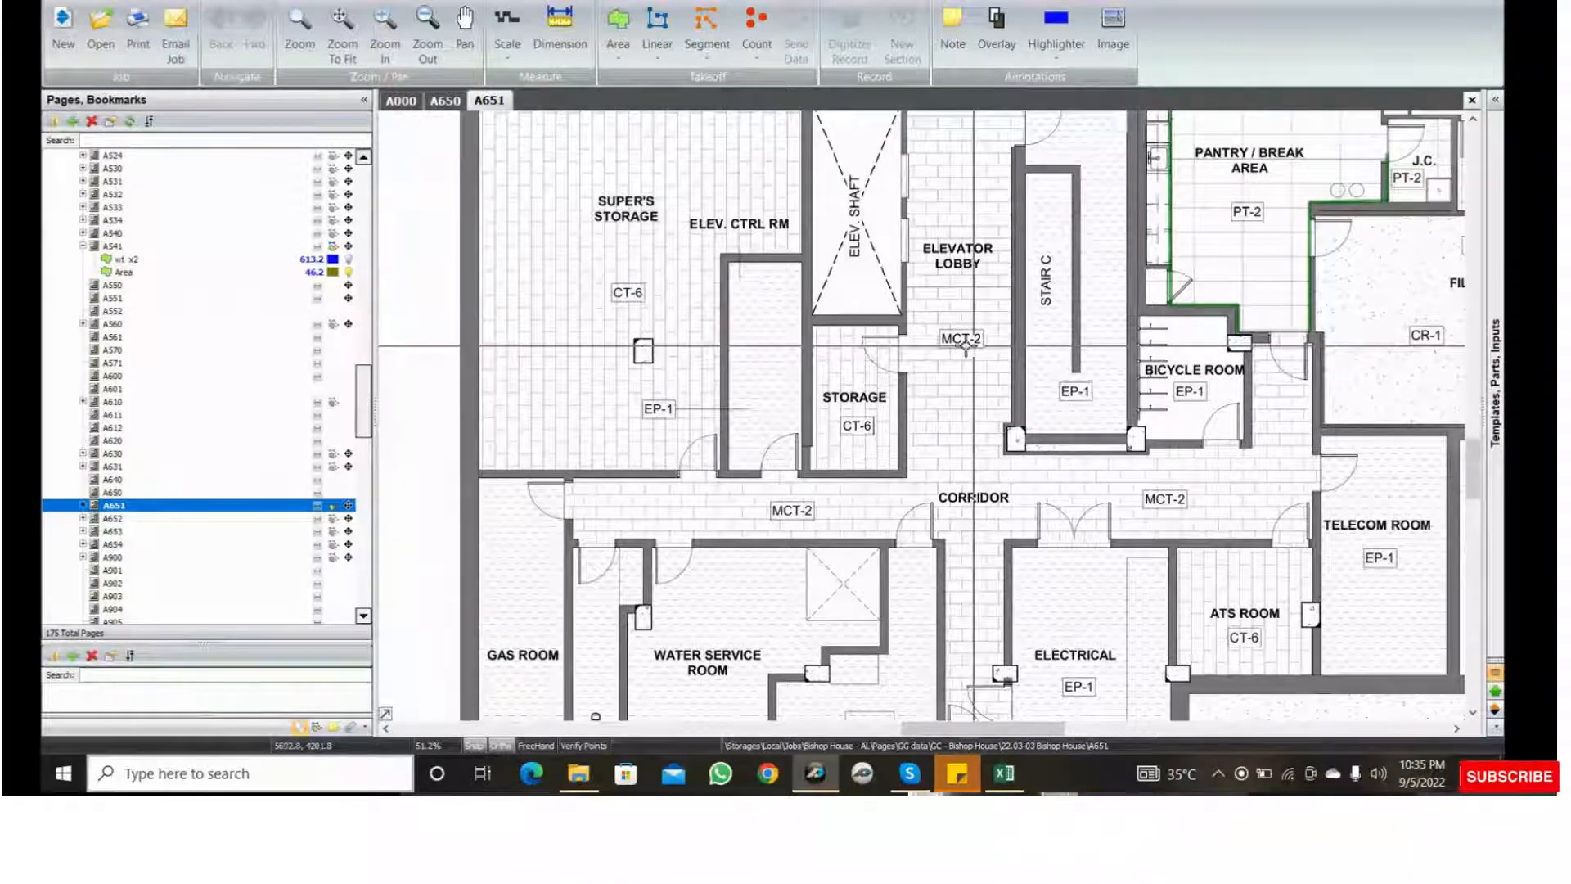
{"action": "left_click_drag", "start_coordinate": [938, 354], "coordinate": [987, 379]}
{"action": "scroll", "coordinate": [945, 365], "scroll_direction": "down", "scroll_amount": 3}
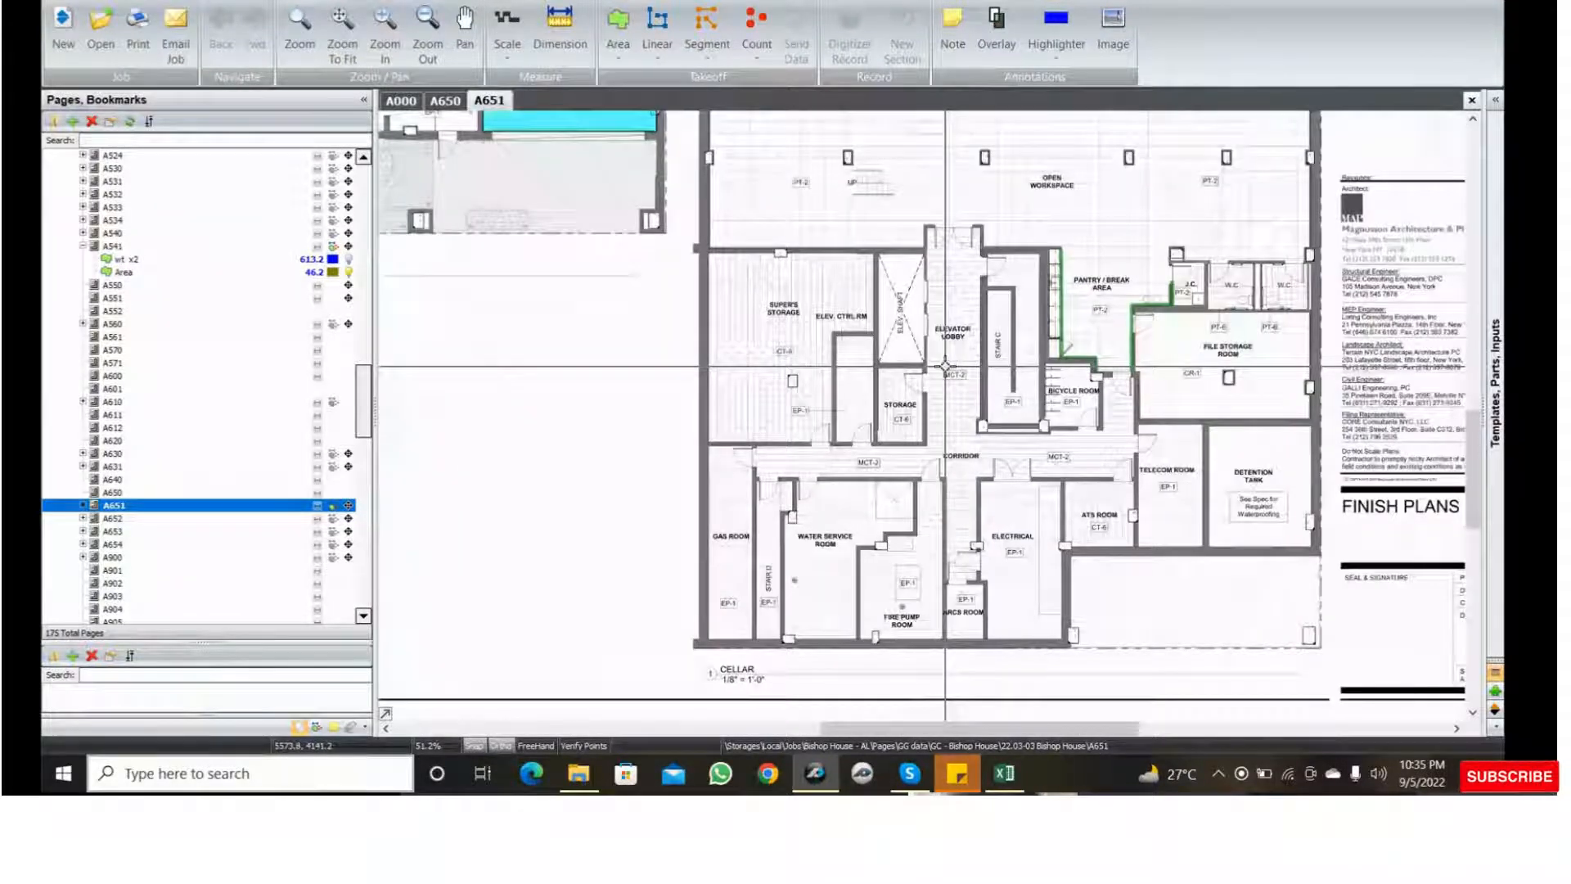
{"action": "scroll", "coordinate": [938, 325], "scroll_direction": "up", "scroll_amount": 1}
{"action": "mouse_move", "coordinate": [937, 325]}
{"action": "middle_mouse_down"}
{"action": "mouse_move", "coordinate": [901, 350]}
{"action": "mouse_move", "coordinate": [891, 323]}
{"action": "middle_mouse_up"}
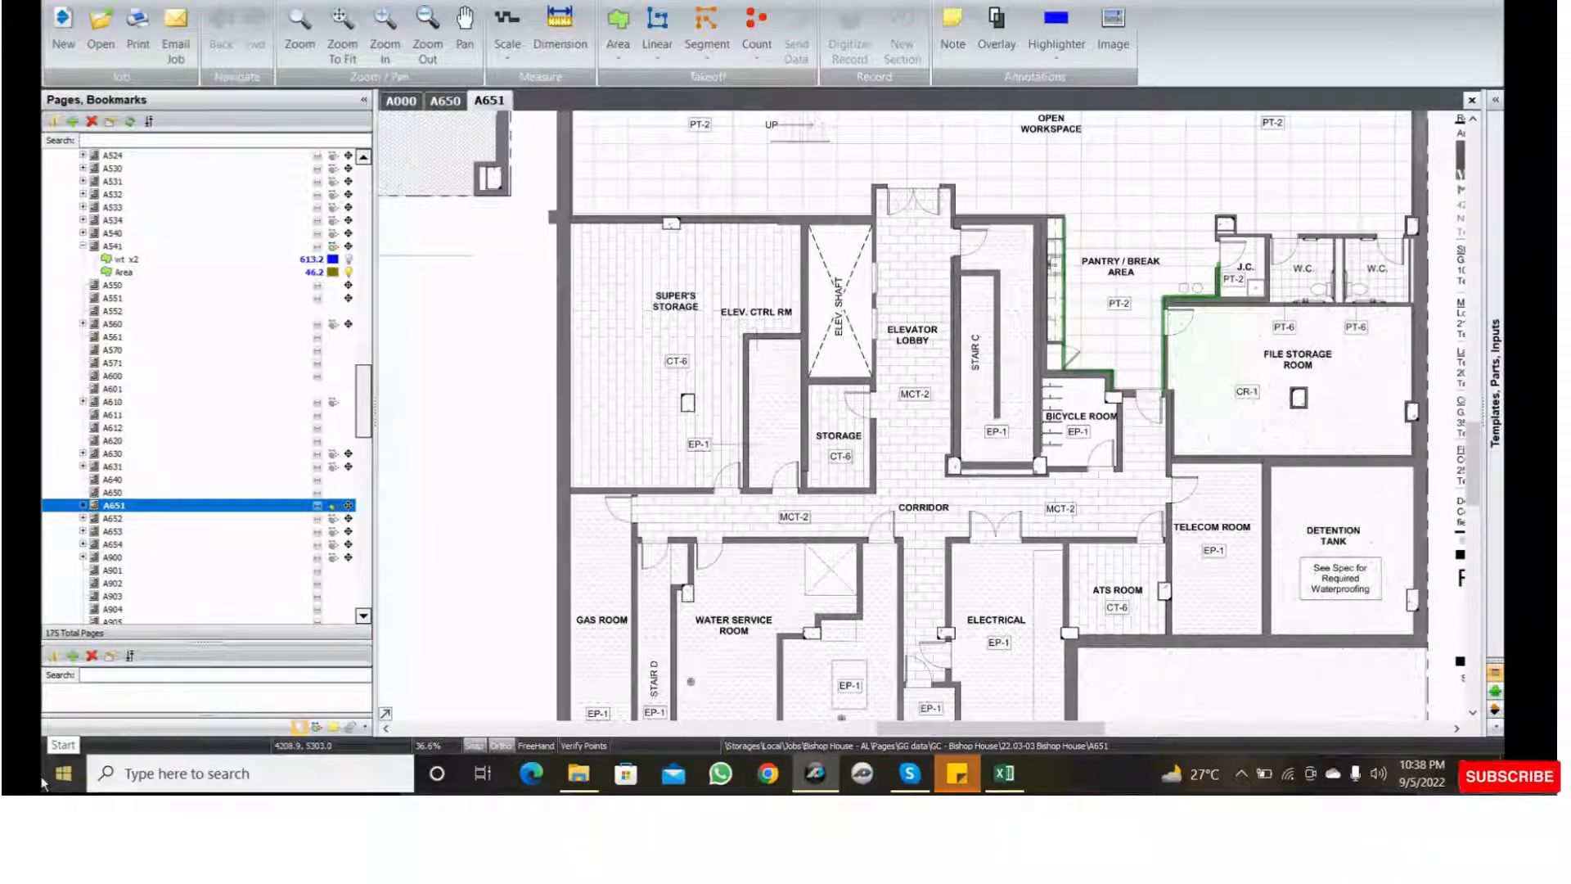
- Examine the walls and corner columns of Stair C where it borders the Elevator Lobby and Corridor on the cellar plan
{"action": "scroll", "coordinate": [1015, 495], "scroll_direction": "up", "scroll_amount": 10}
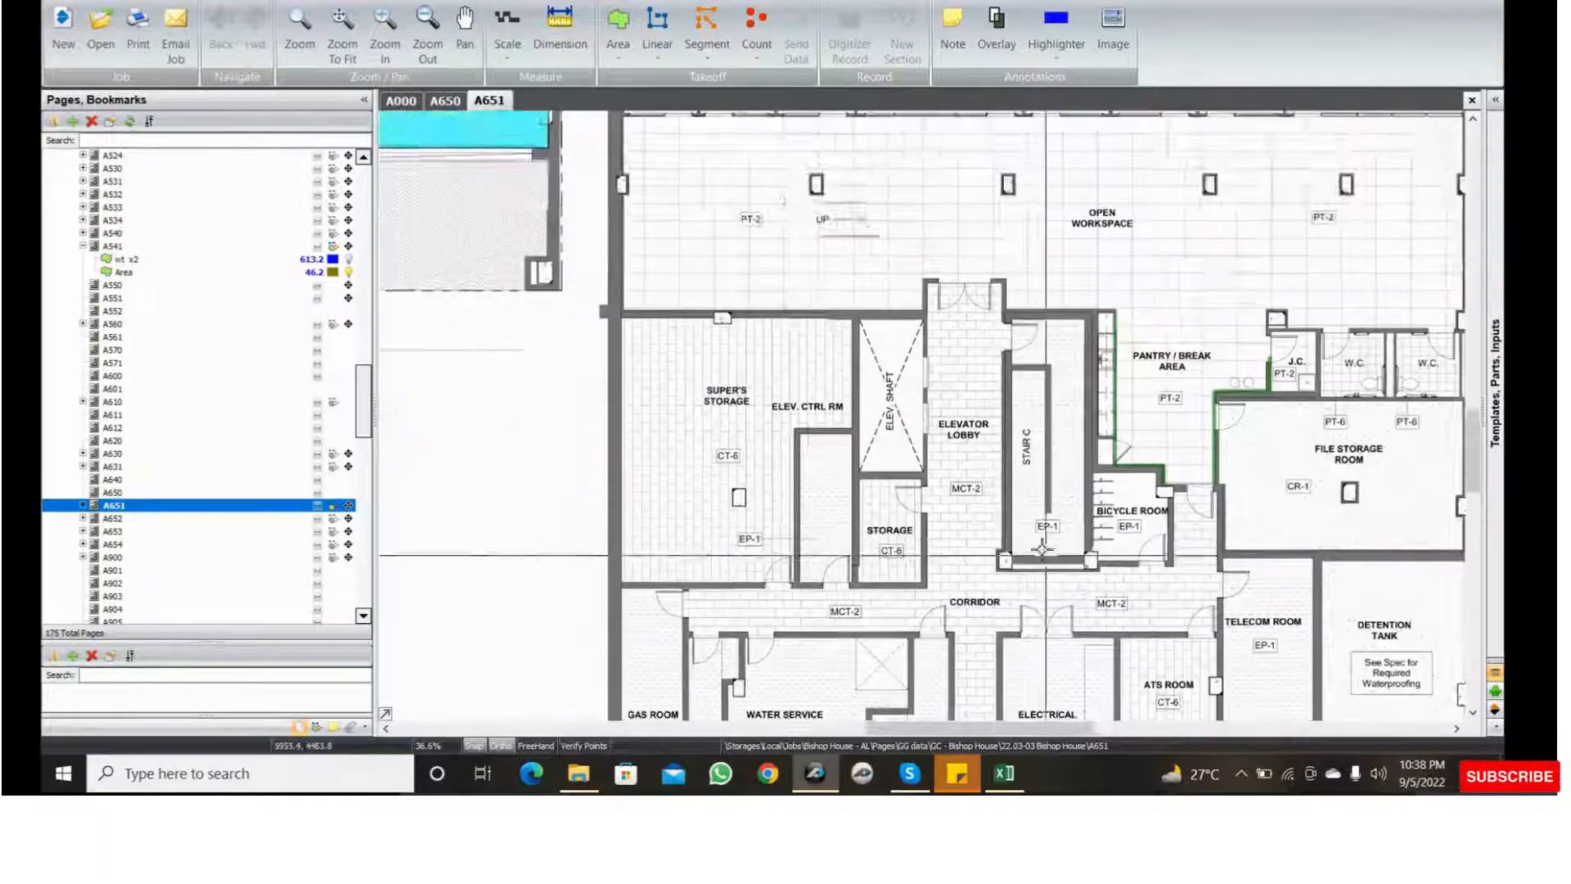
{"action": "scroll", "coordinate": [914, 564], "scroll_direction": "up", "scroll_amount": 2}
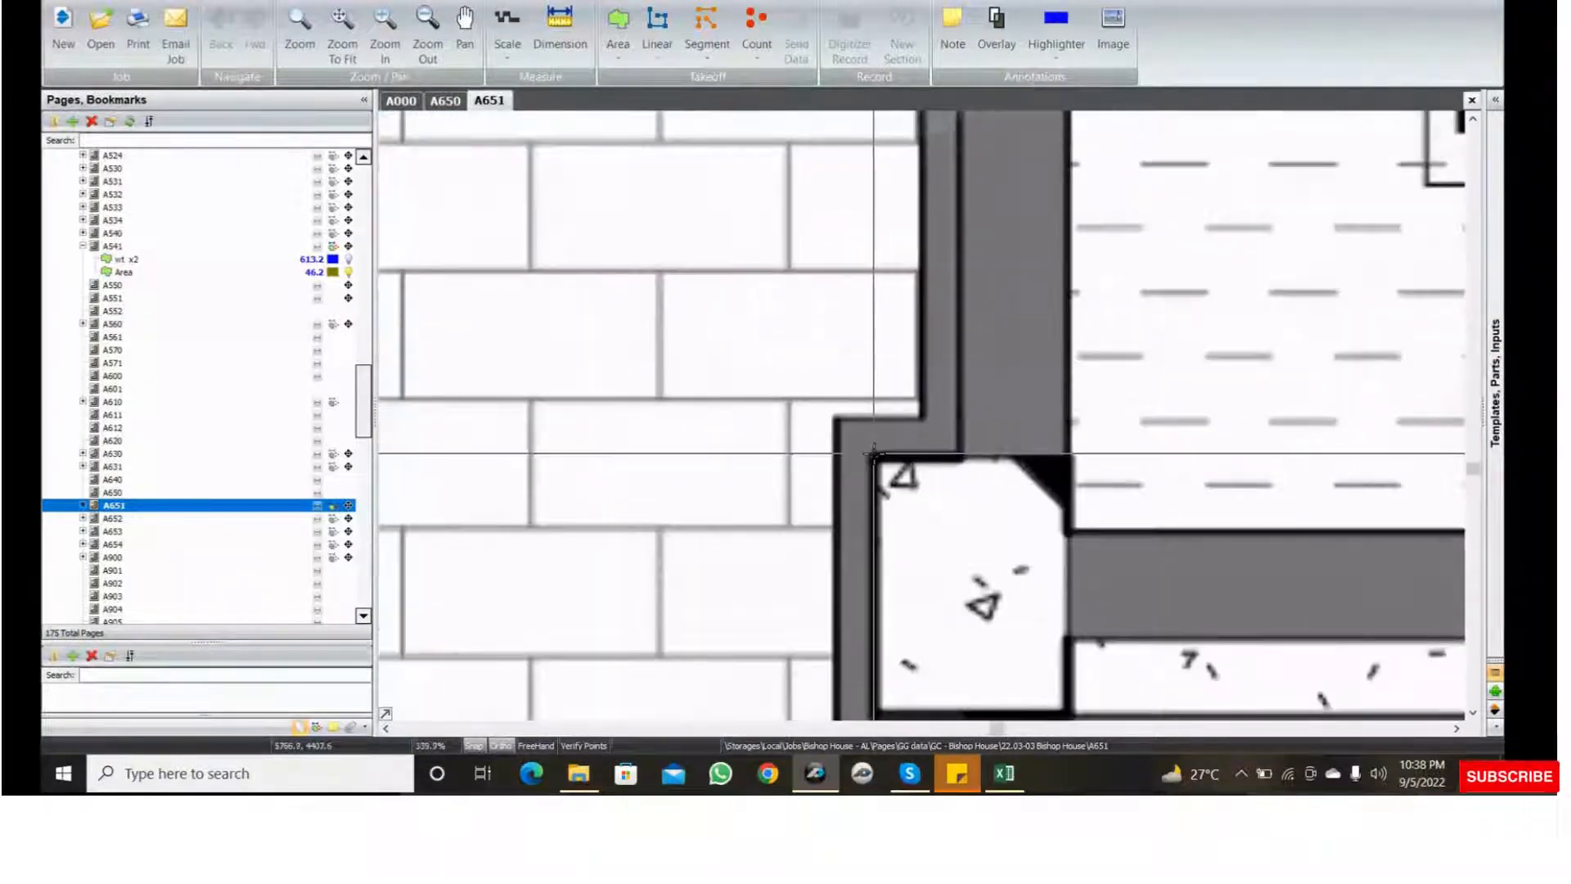
{"action": "scroll", "coordinate": [874, 456], "scroll_direction": "down", "scroll_amount": 2}
{"action": "left_click_drag", "start_coordinate": [874, 456], "coordinate": [961, 548]}
{"action": "scroll", "coordinate": [920, 548], "scroll_direction": "up", "scroll_amount": 2}
{"action": "scroll", "coordinate": [973, 557], "scroll_direction": "up", "scroll_amount": 2}
{"action": "scroll", "coordinate": [961, 548], "scroll_direction": "down", "scroll_amount": 5}
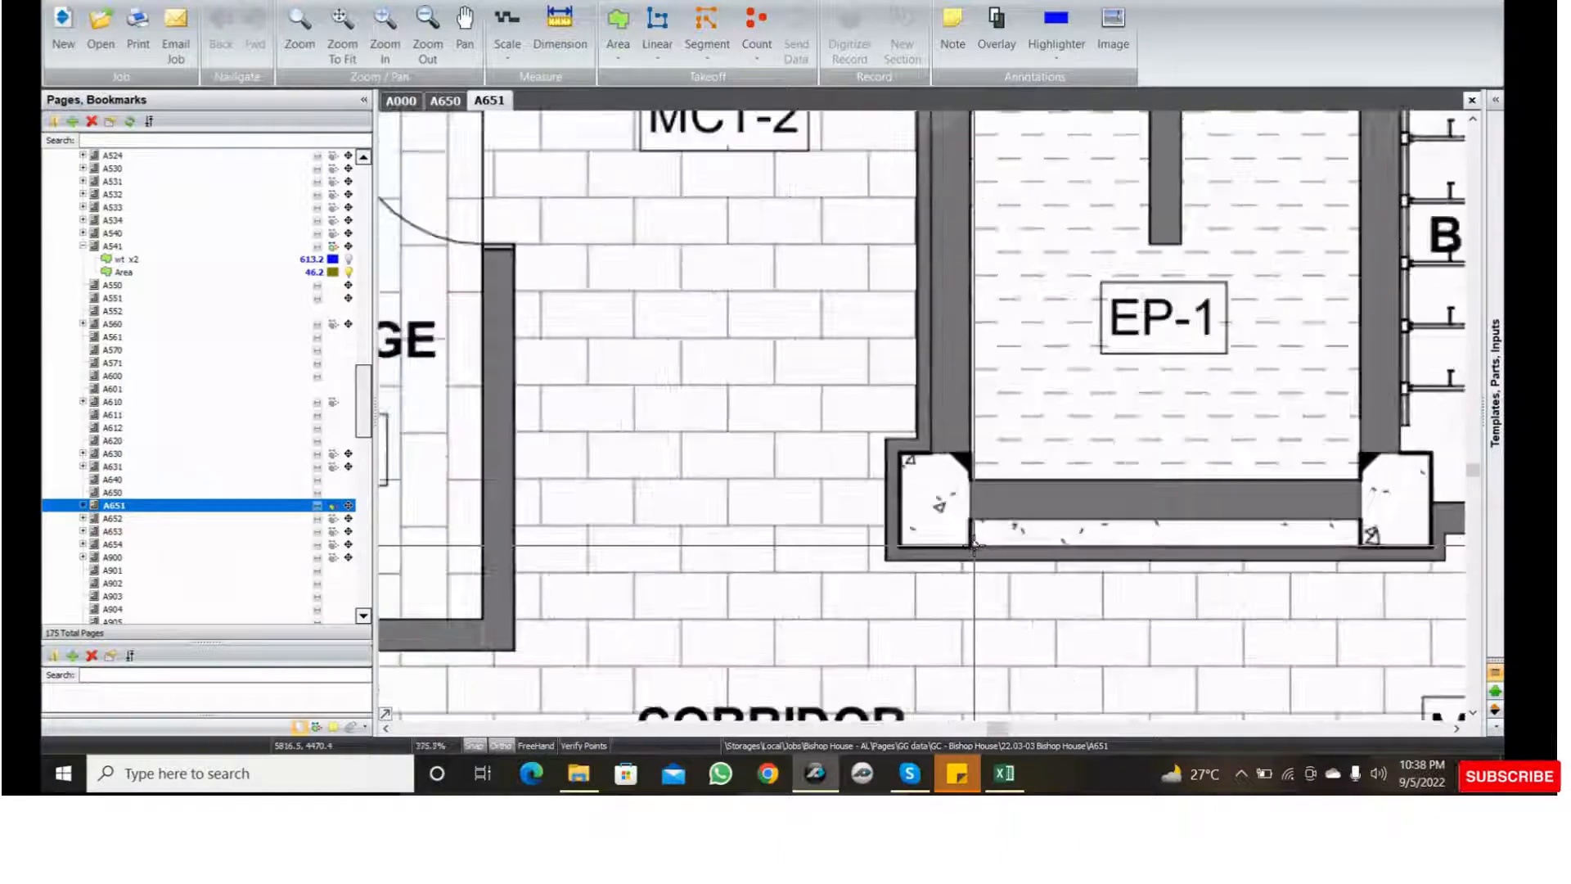
{"action": "scroll", "coordinate": [974, 544], "scroll_direction": "down", "scroll_amount": 4}
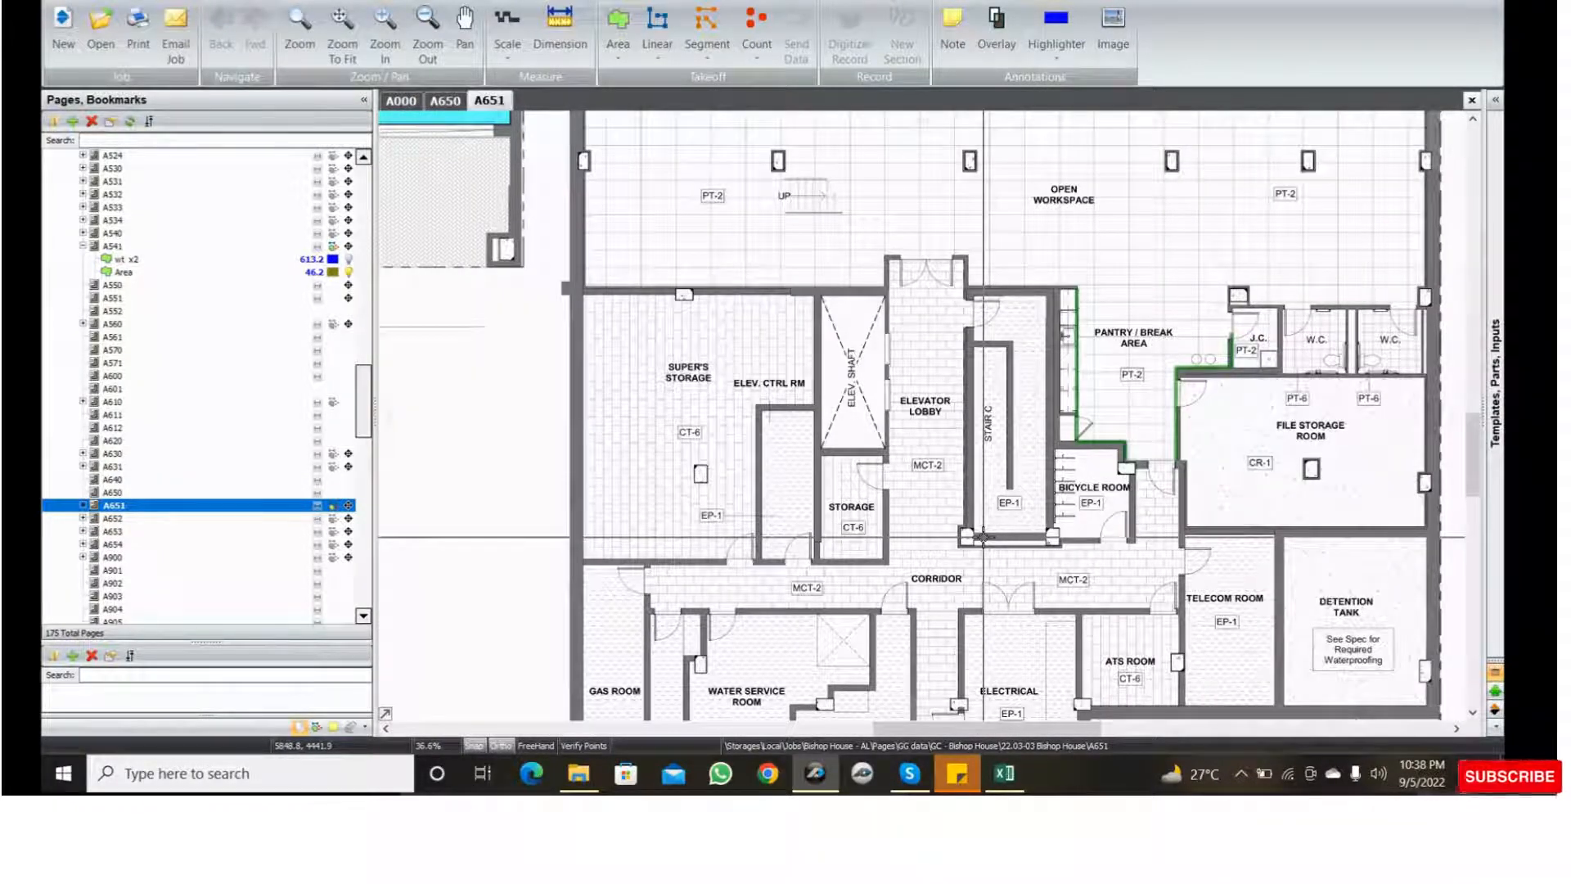
- Locate Super's Storage beside the elevator shaft on the cellar plan and single out its room label
{"action": "scroll", "coordinate": [941, 409], "scroll_direction": "up", "scroll_amount": 3}
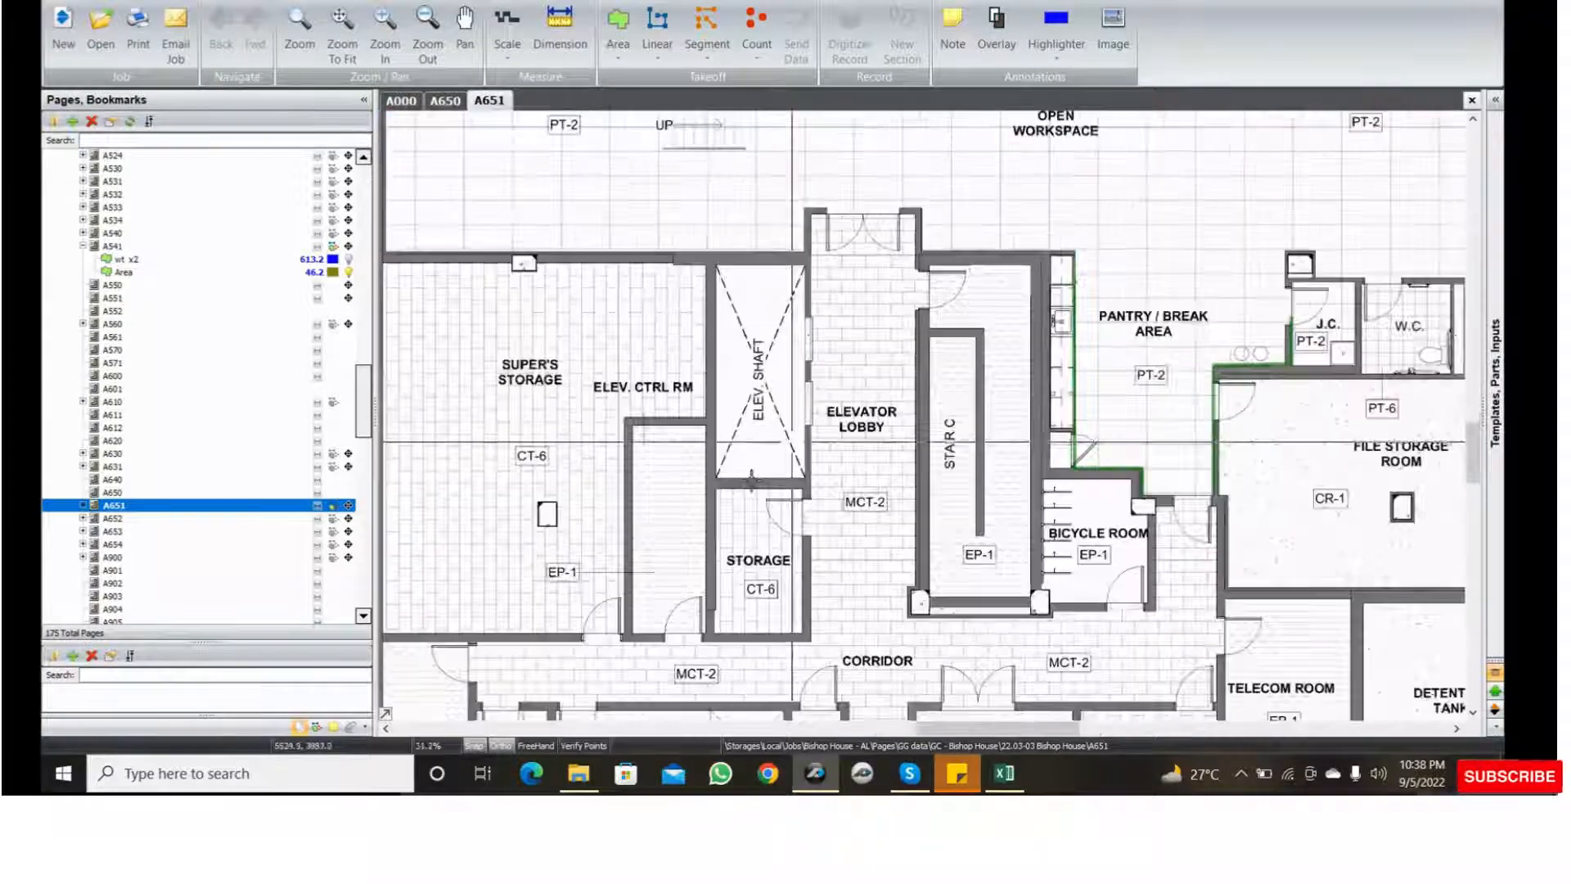
{"action": "middle_click_drag", "start_coordinate": [986, 396], "coordinate": [1167, 392]}
{"action": "scroll", "coordinate": [1167, 391], "scroll_direction": "down", "scroll_amount": 2}
{"action": "scroll", "coordinate": [895, 331], "scroll_direction": "up", "scroll_amount": 3}
{"action": "middle_click_drag", "start_coordinate": [895, 327], "coordinate": [983, 289]}
{"action": "left_click_drag", "start_coordinate": [666, 242], "coordinate": [947, 364]}
{"action": "scroll", "coordinate": [956, 340], "scroll_direction": "down", "scroll_amount": 3}
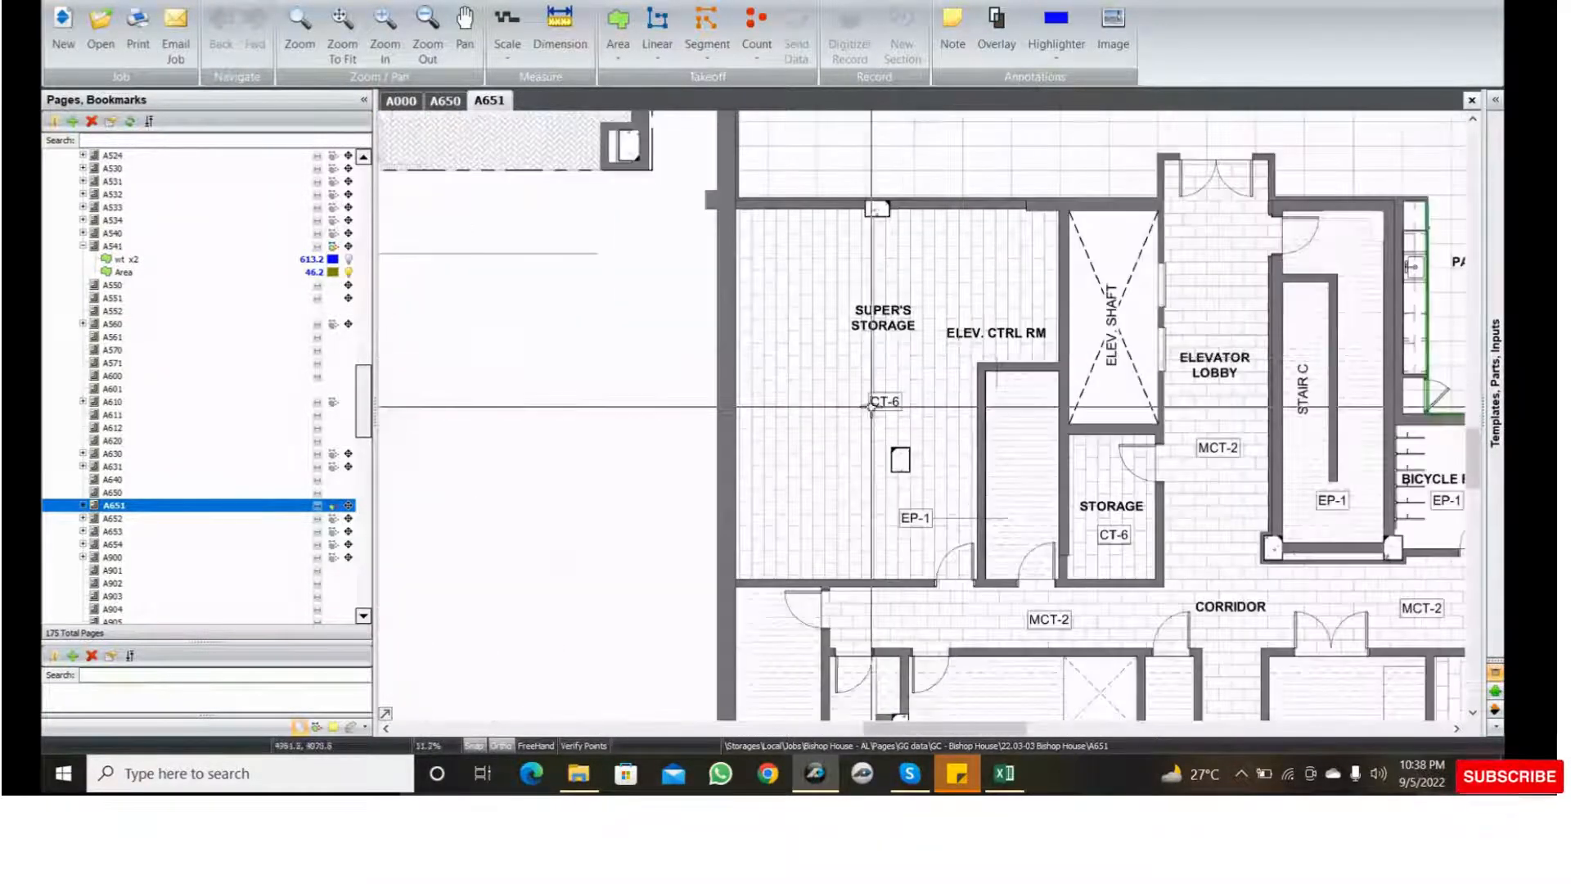
- Single out the floor finish tag CT-6 inside Super's Storage
{"action": "scroll", "coordinate": [954, 360], "scroll_direction": "up", "scroll_amount": 4}
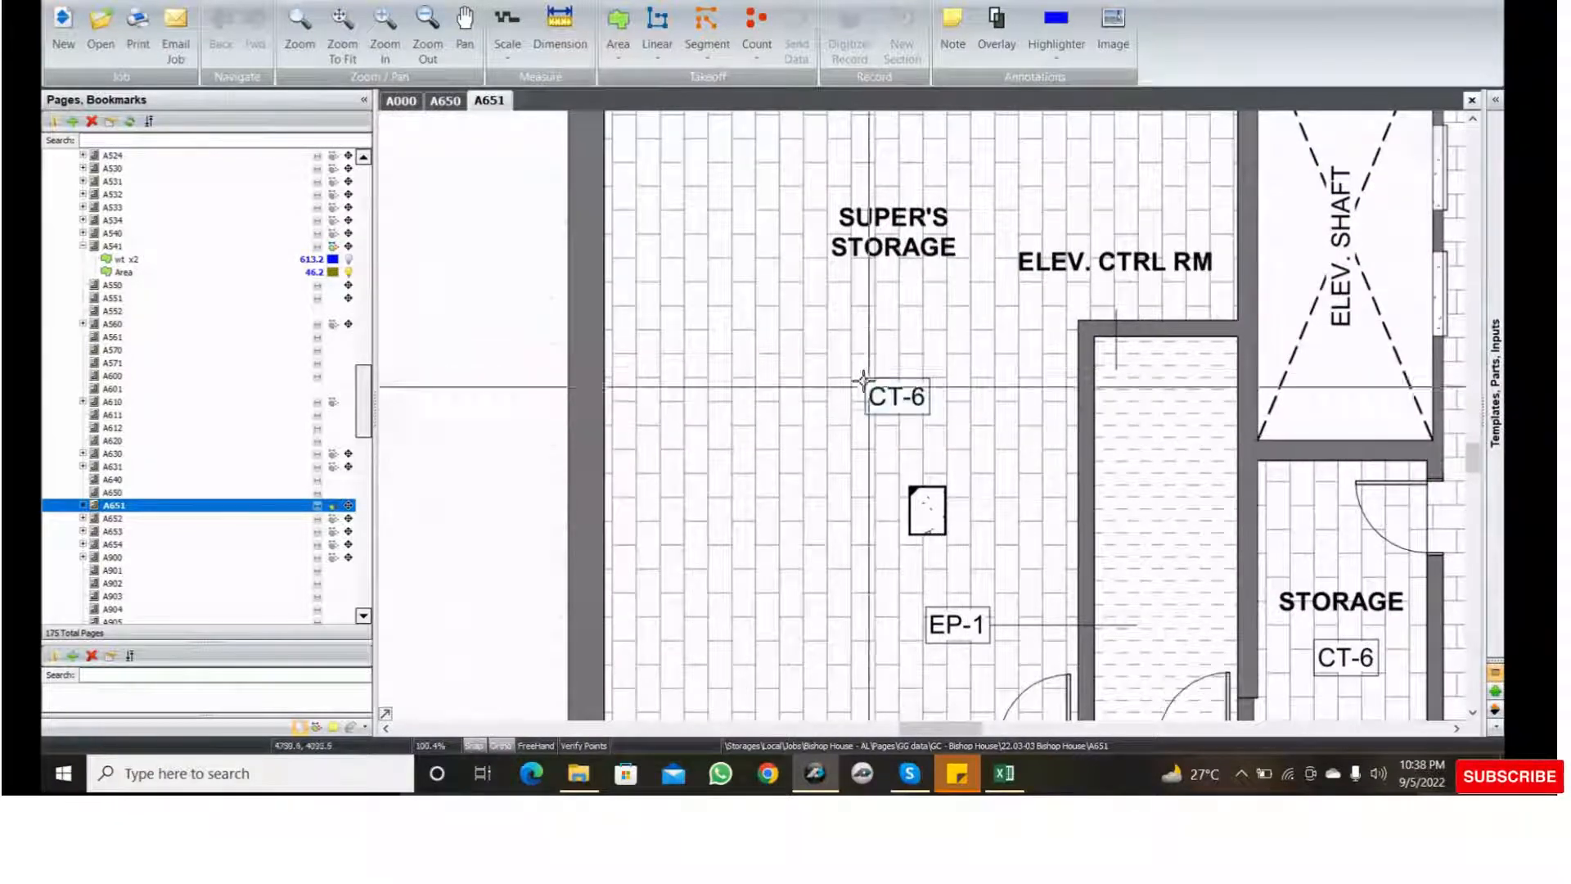
{"action": "scroll", "coordinate": [947, 428], "scroll_direction": "down", "scroll_amount": 1}
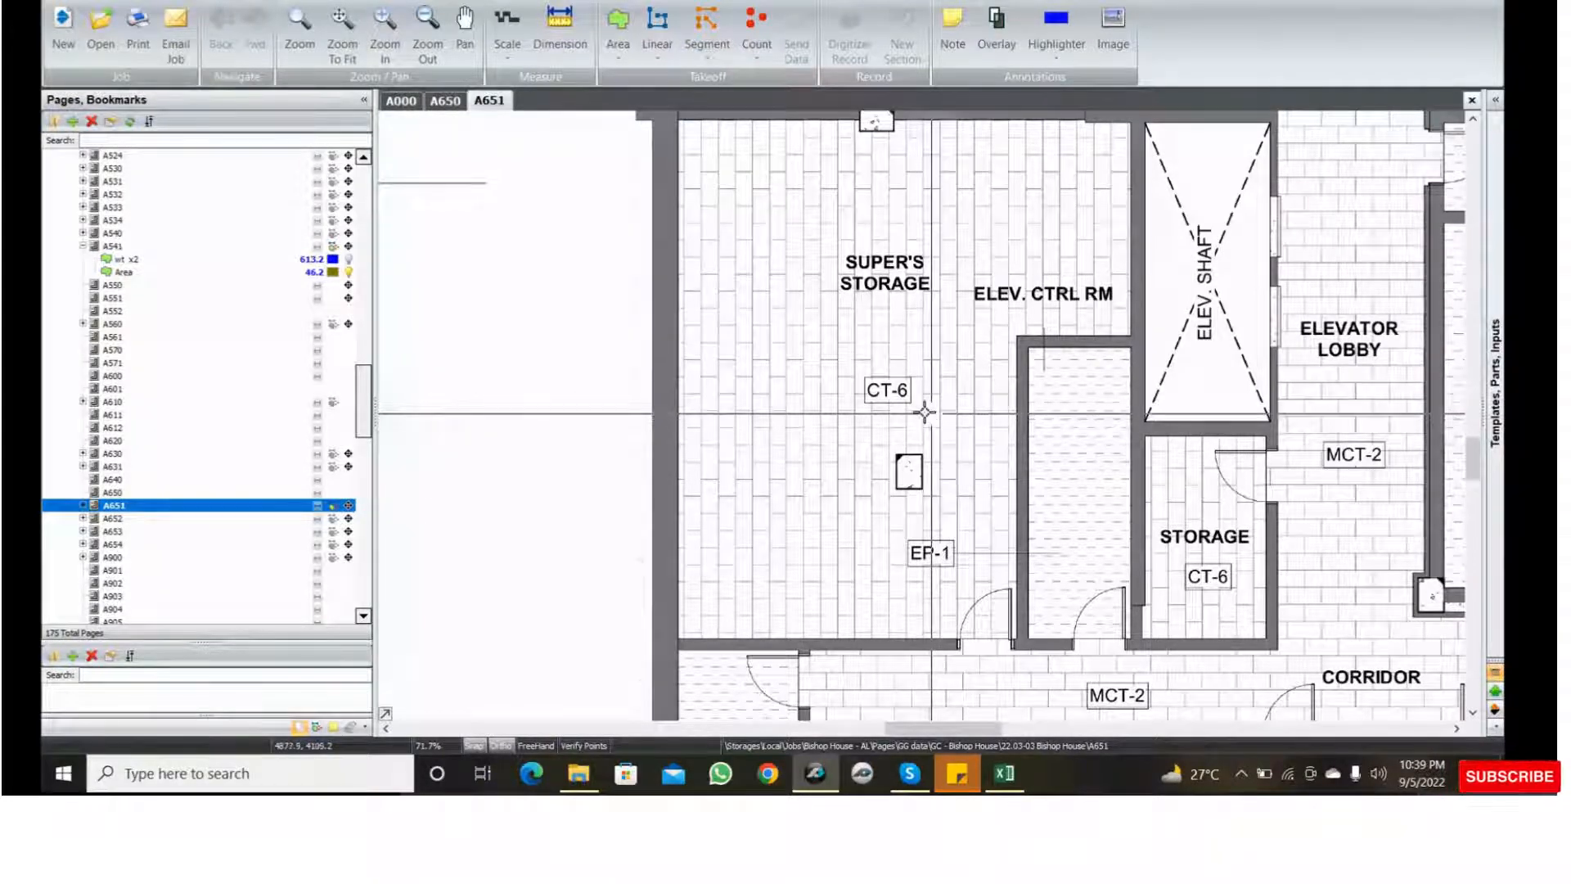
{"action": "scroll", "coordinate": [924, 412], "scroll_direction": "up", "scroll_amount": 2}
{"action": "left_click_drag", "start_coordinate": [864, 385], "coordinate": [1032, 474]}
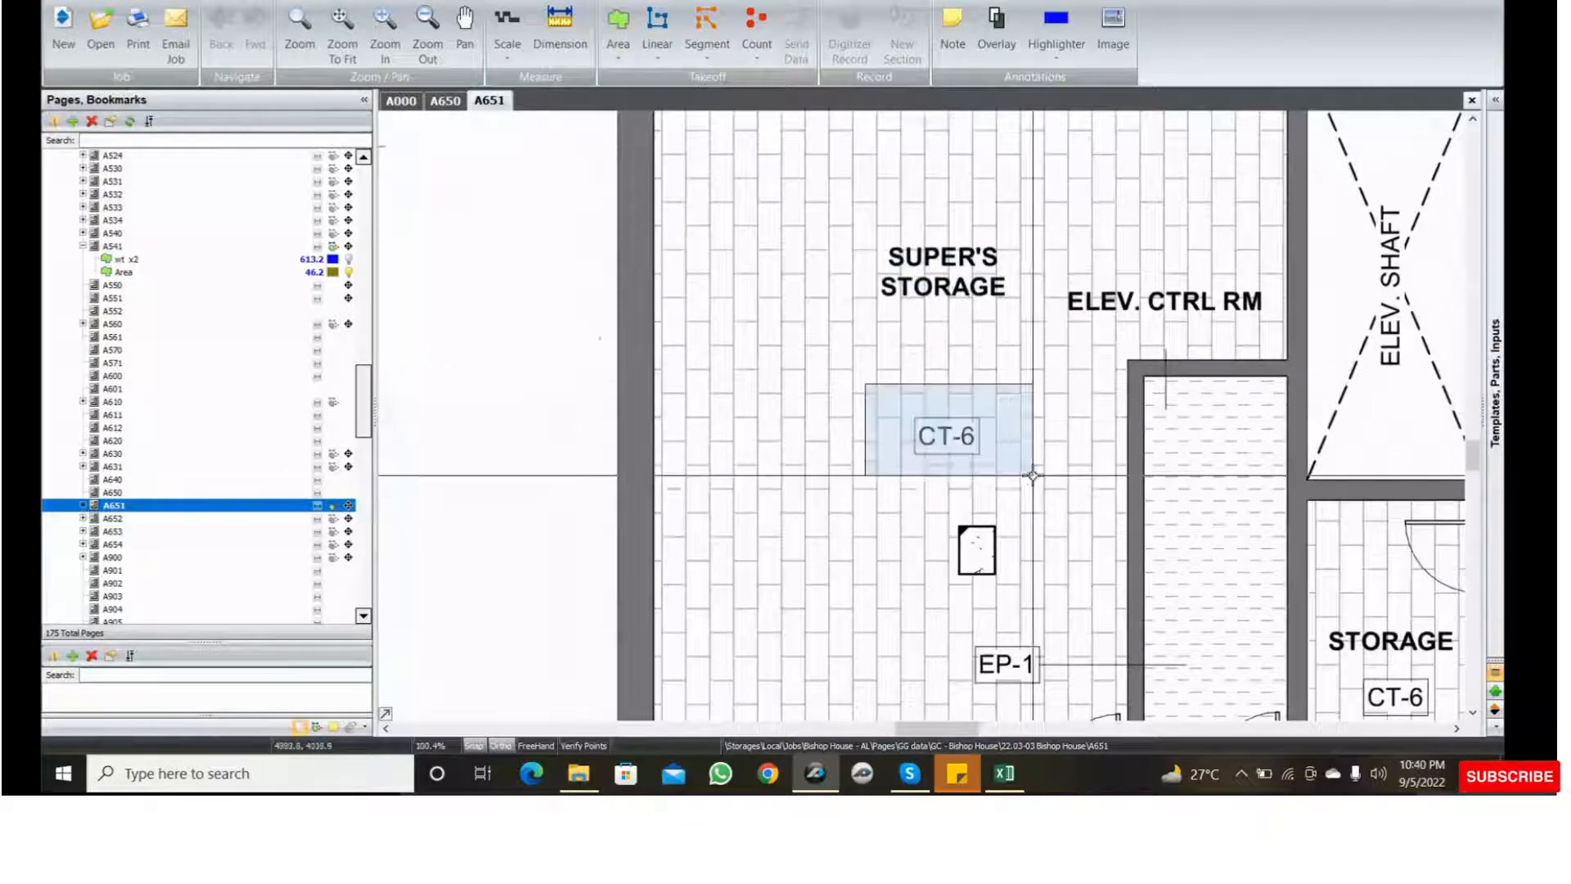
{"action": "left_click_drag", "start_coordinate": [884, 396], "coordinate": [1017, 471]}
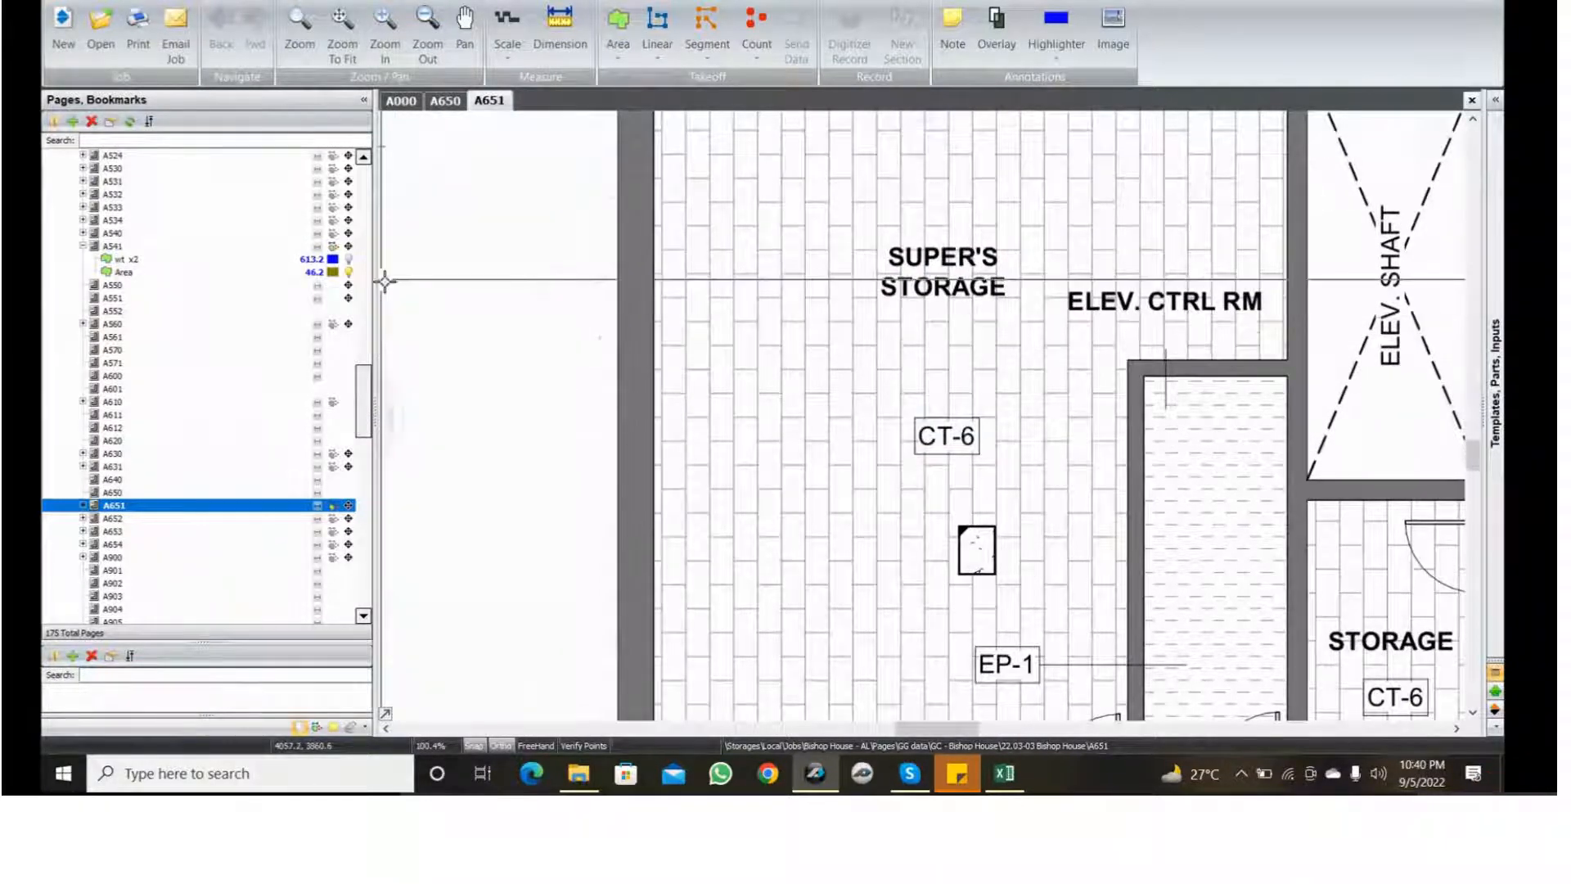
{"action": "left_click_drag", "start_coordinate": [385, 282], "coordinate": [516, 363]}
{"action": "left_click_drag", "start_coordinate": [397, 253], "coordinate": [520, 350]}
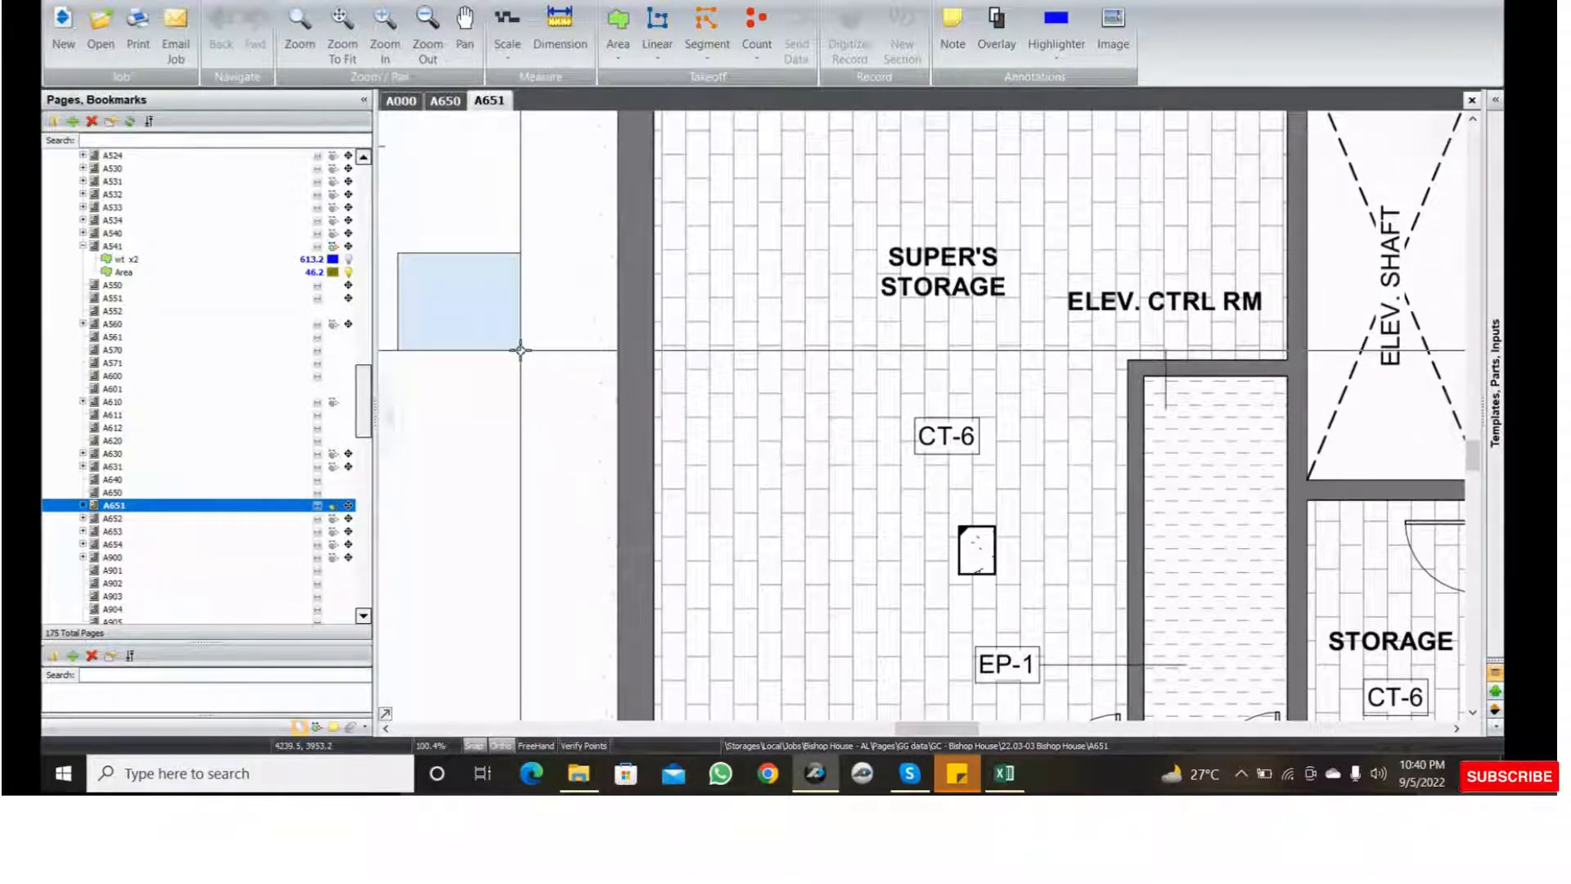
{"action": "left_click_drag", "start_coordinate": [520, 350], "coordinate": [520, 348]}
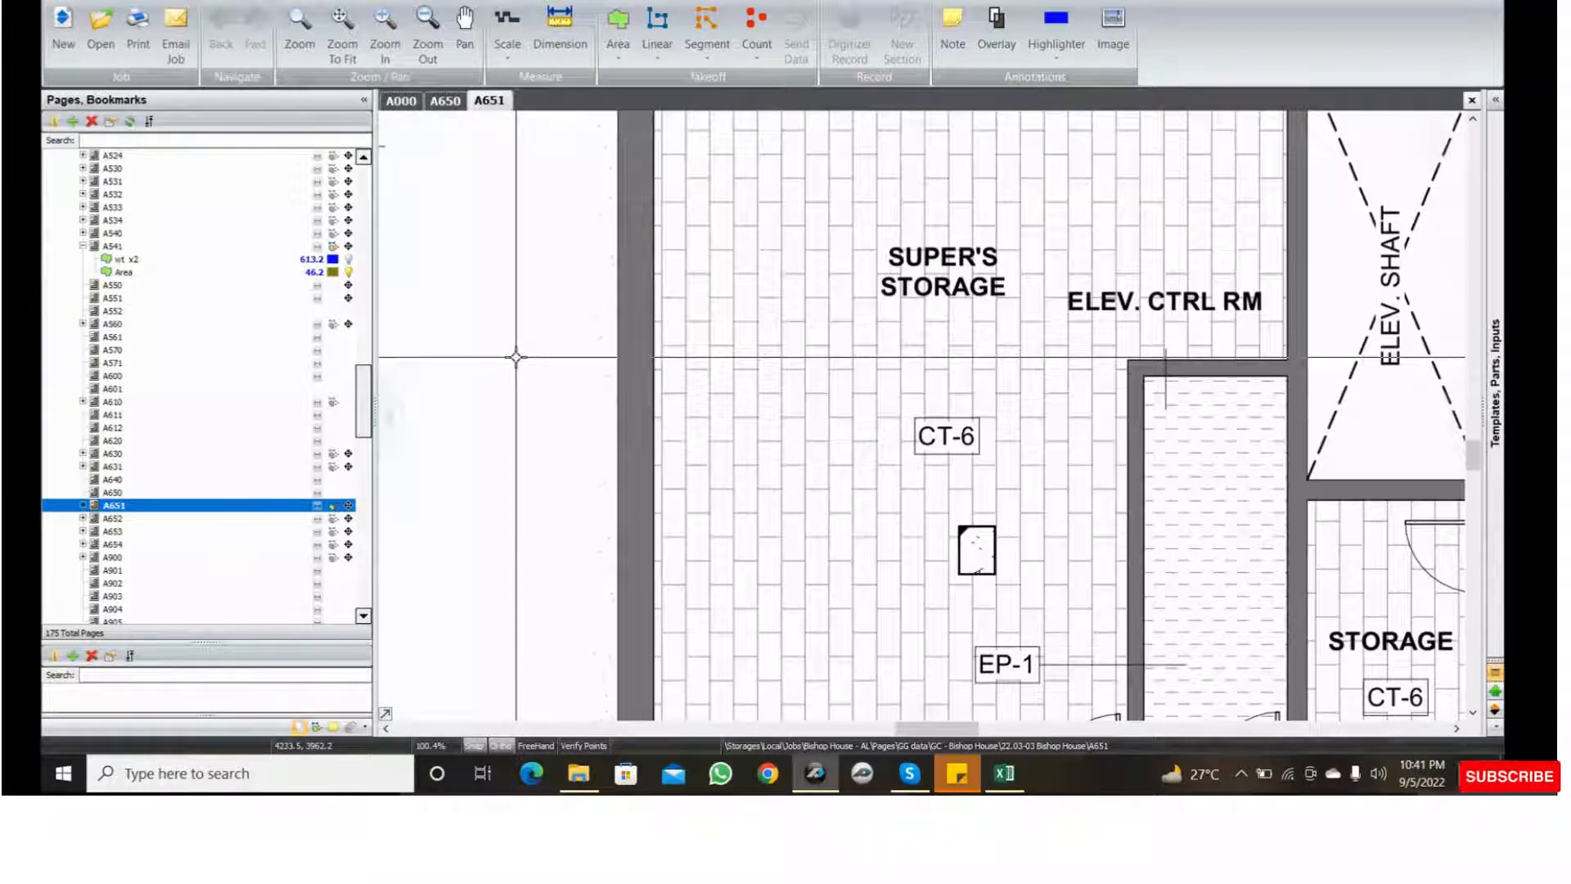
- Create an area takeoff named ct6 for the Super's Storage floor, keeping the solid blue fill
{"action": "middle_click_drag", "start_coordinate": [828, 484], "coordinate": [832, 493]}
{"action": "scroll", "coordinate": [833, 494], "scroll_direction": "down", "scroll_amount": 2}
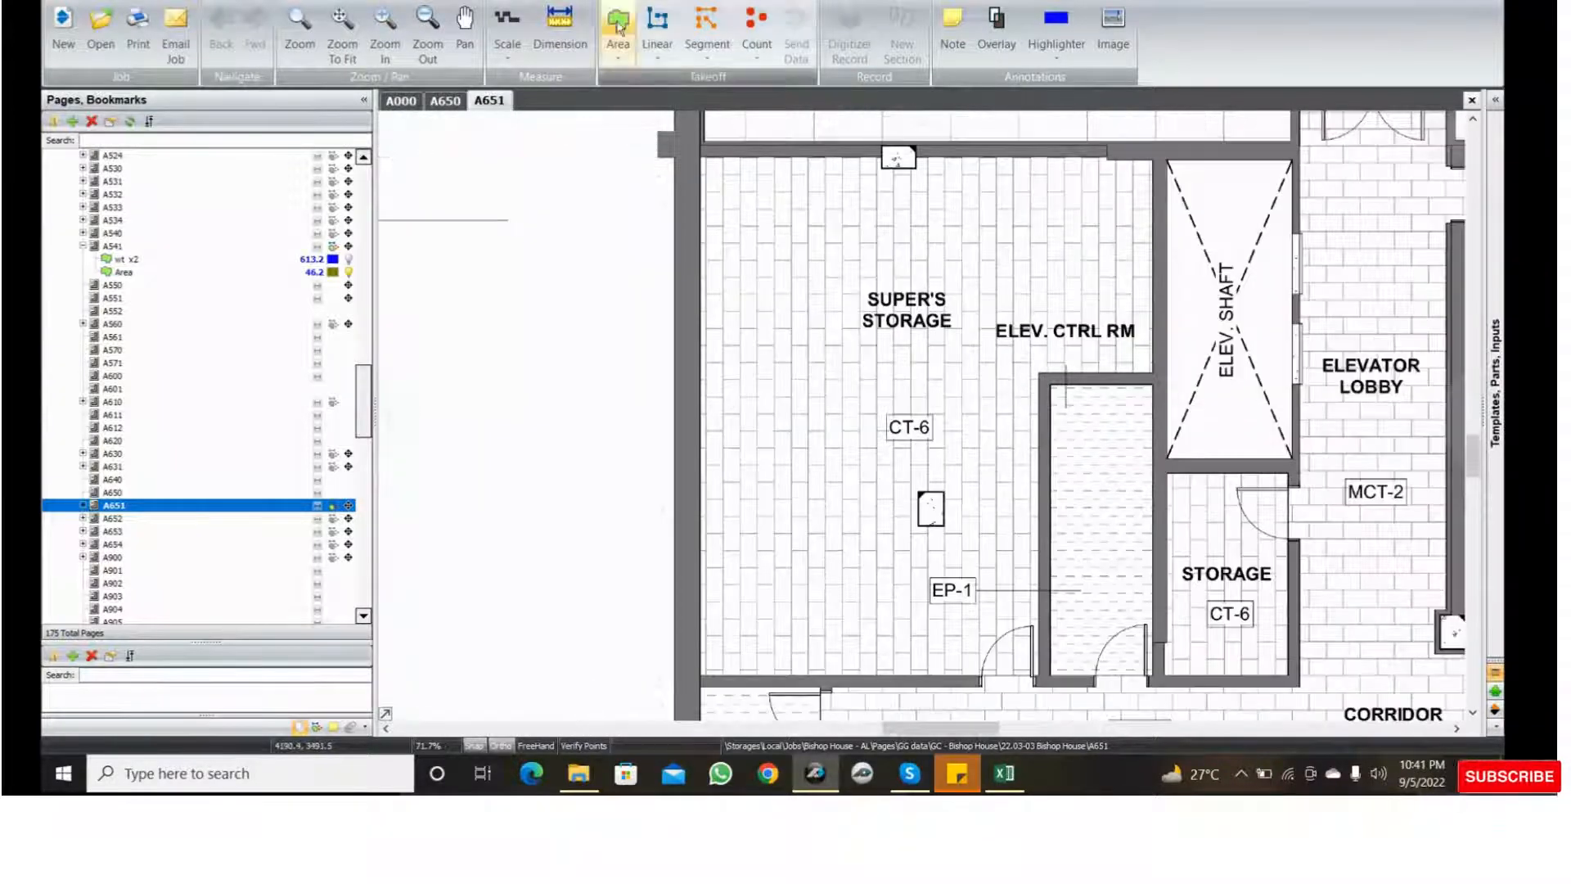
{"action": "left_click", "coordinate": [618, 28]}
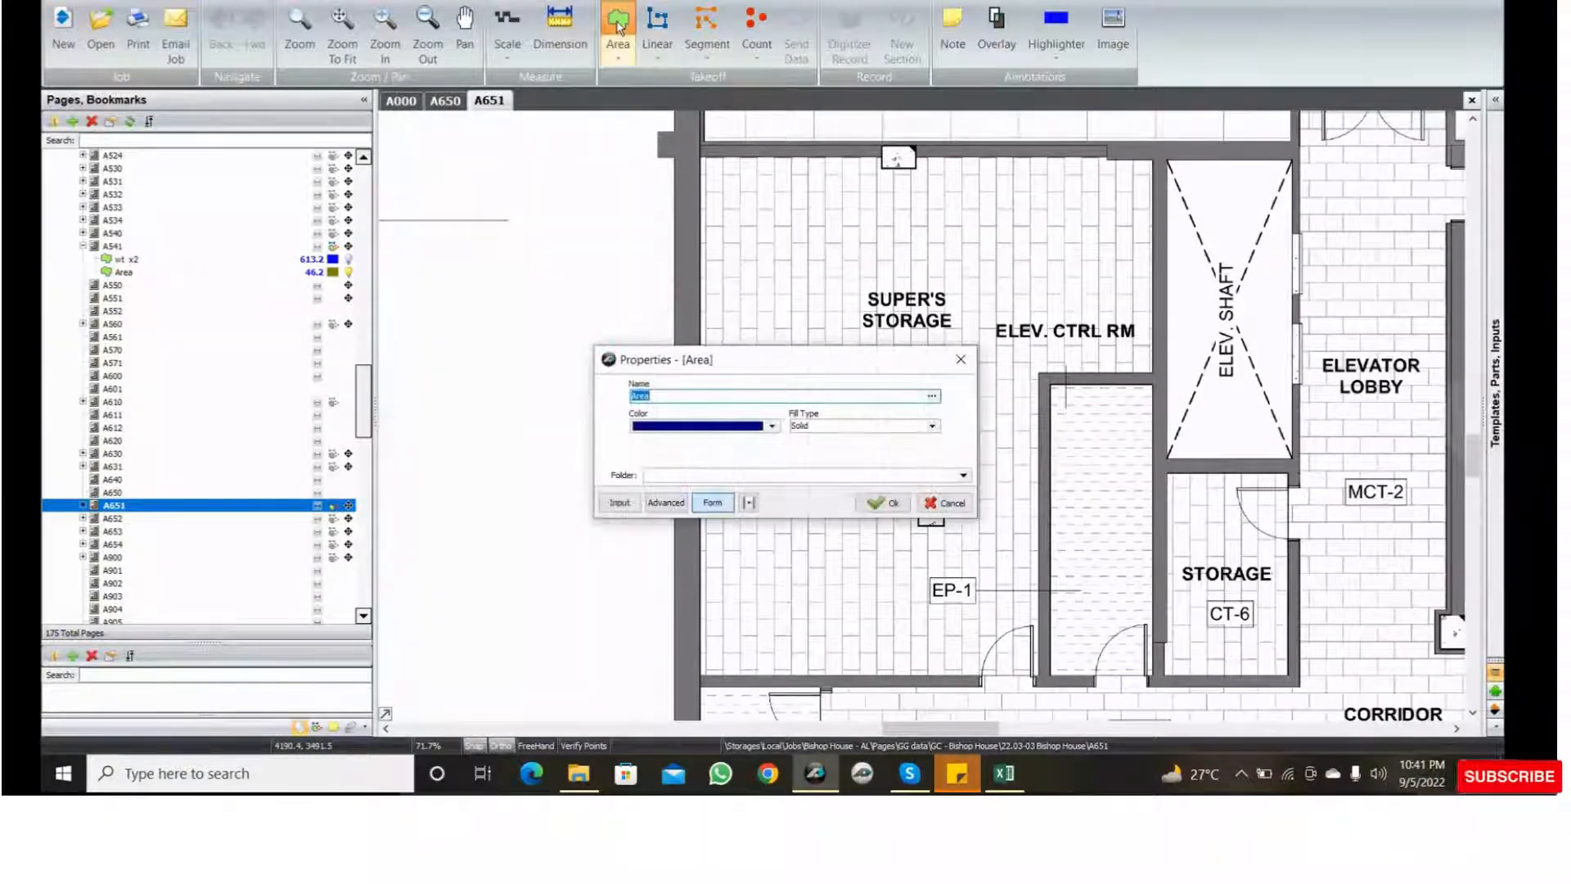
{"action": "type", "text": "ct6"}
{"action": "key", "text": "Return"}
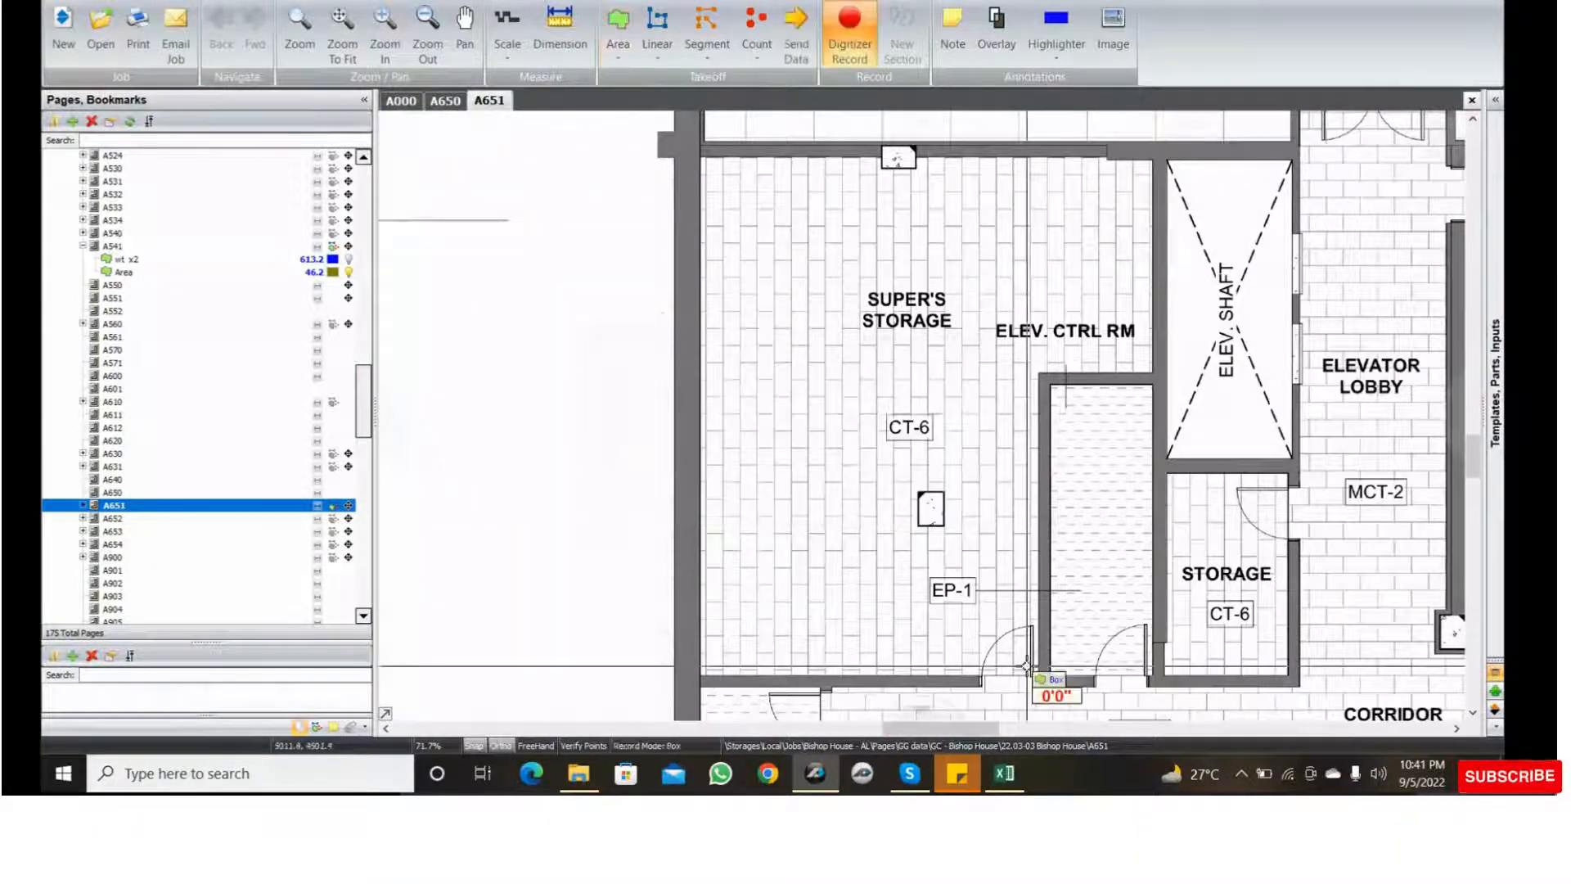
- Begin recording the ct6 area at the room's corner beside the Super's Storage door and switch the record mode to Point To Point
{"action": "scroll", "coordinate": [1040, 672], "scroll_direction": "down", "scroll_amount": 2}
{"action": "scroll", "coordinate": [1039, 671], "scroll_direction": "up", "scroll_amount": 6}
{"action": "middle_click_drag", "start_coordinate": [1040, 672], "coordinate": [1053, 589]}
{"action": "scroll", "coordinate": [1053, 589], "scroll_direction": "up", "scroll_amount": 3}
{"action": "left_click", "coordinate": [1041, 601]}
{"action": "middle_click_drag", "start_coordinate": [573, 603], "coordinate": [1091, 540]}
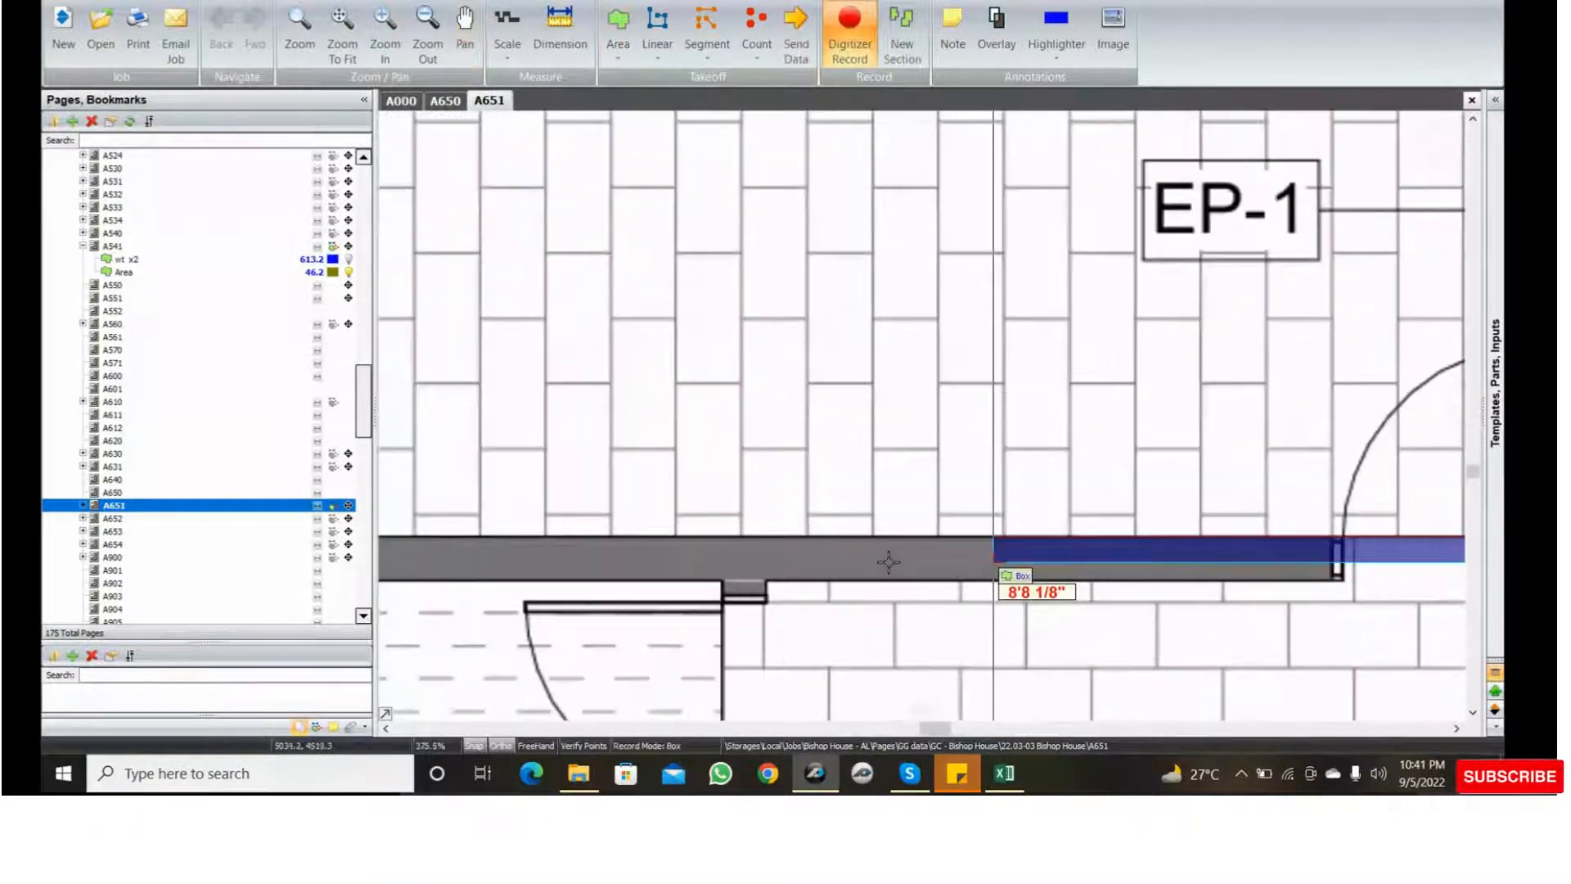
{"action": "left_click", "coordinate": [699, 744]}
- Trace the ct6 area along Super's Storage's corridor-side wall and up its outer wall to the far corner
{"action": "middle_click_drag", "start_coordinate": [1448, 532], "coordinate": [1269, 514]}
{"action": "left_click", "coordinate": [1382, 518]}
{"action": "middle_click_drag", "start_coordinate": [524, 556], "coordinate": [941, 561]}
{"action": "left_click", "coordinate": [500, 524]}
{"action": "scroll", "coordinate": [496, 520], "scroll_direction": "down", "scroll_amount": 2}
{"action": "middle_click_drag", "start_coordinate": [515, 216], "coordinate": [481, 589]}
{"action": "middle_click_drag", "start_coordinate": [505, 114], "coordinate": [601, 635]}
{"action": "left_click", "coordinate": [582, 469]}
- Trace the ct6 boundary along the room's upper wall and around the column projecting from it
{"action": "scroll", "coordinate": [1055, 486], "scroll_direction": "up", "scroll_amount": 2}
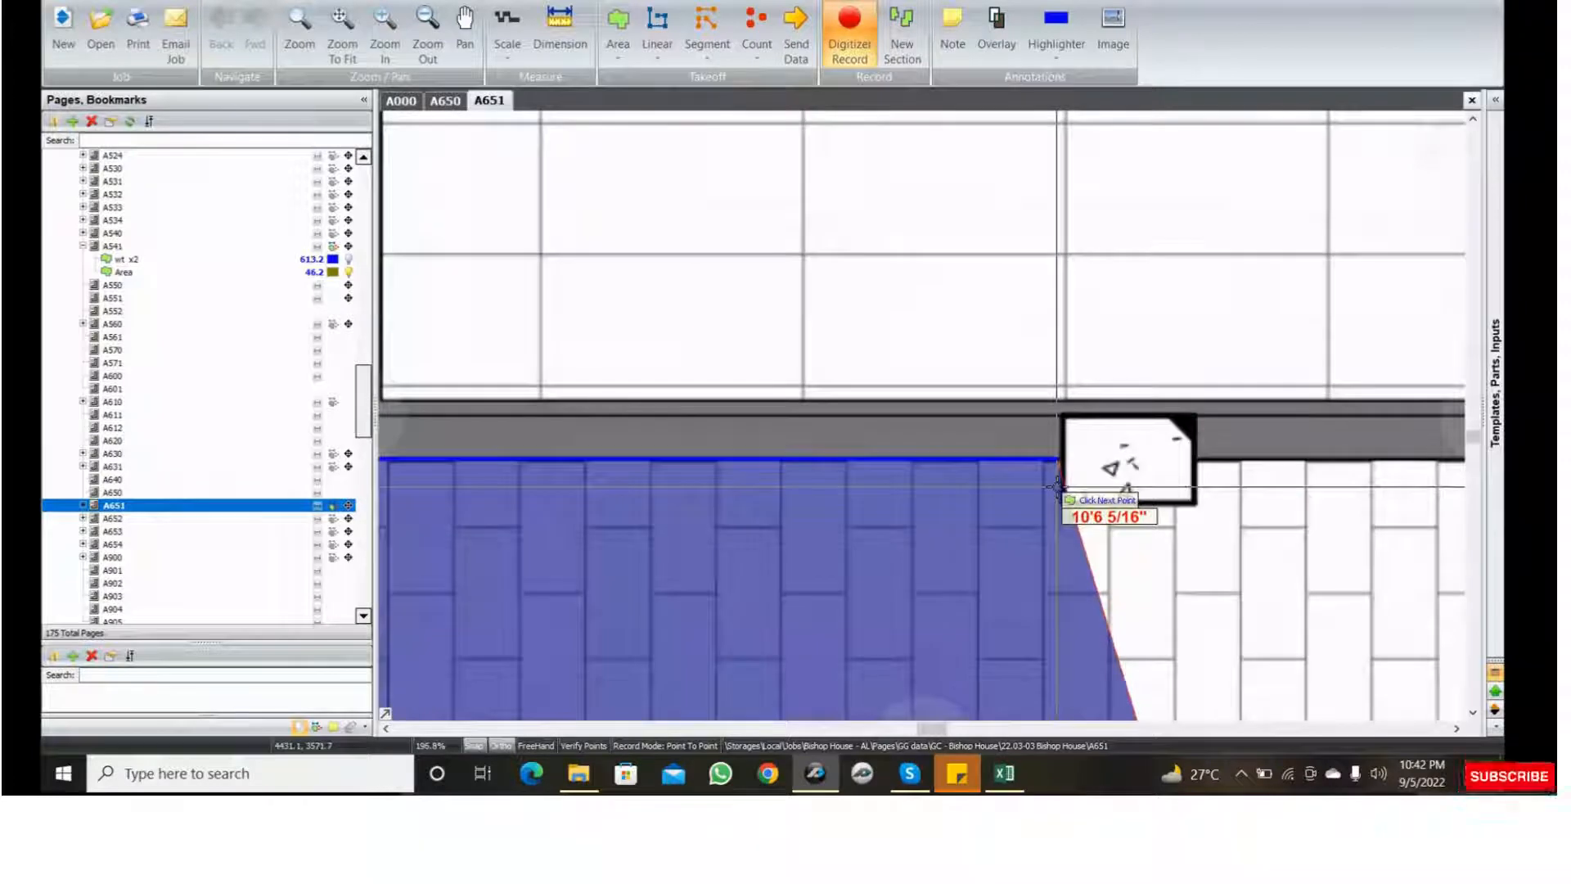
{"action": "scroll", "coordinate": [1061, 487], "scroll_direction": "up", "scroll_amount": 1}
{"action": "left_click", "coordinate": [1064, 486]}
{"action": "left_click", "coordinate": [1066, 509]}
{"action": "left_click", "coordinate": [1251, 510]}
{"action": "left_click", "coordinate": [1252, 449]}
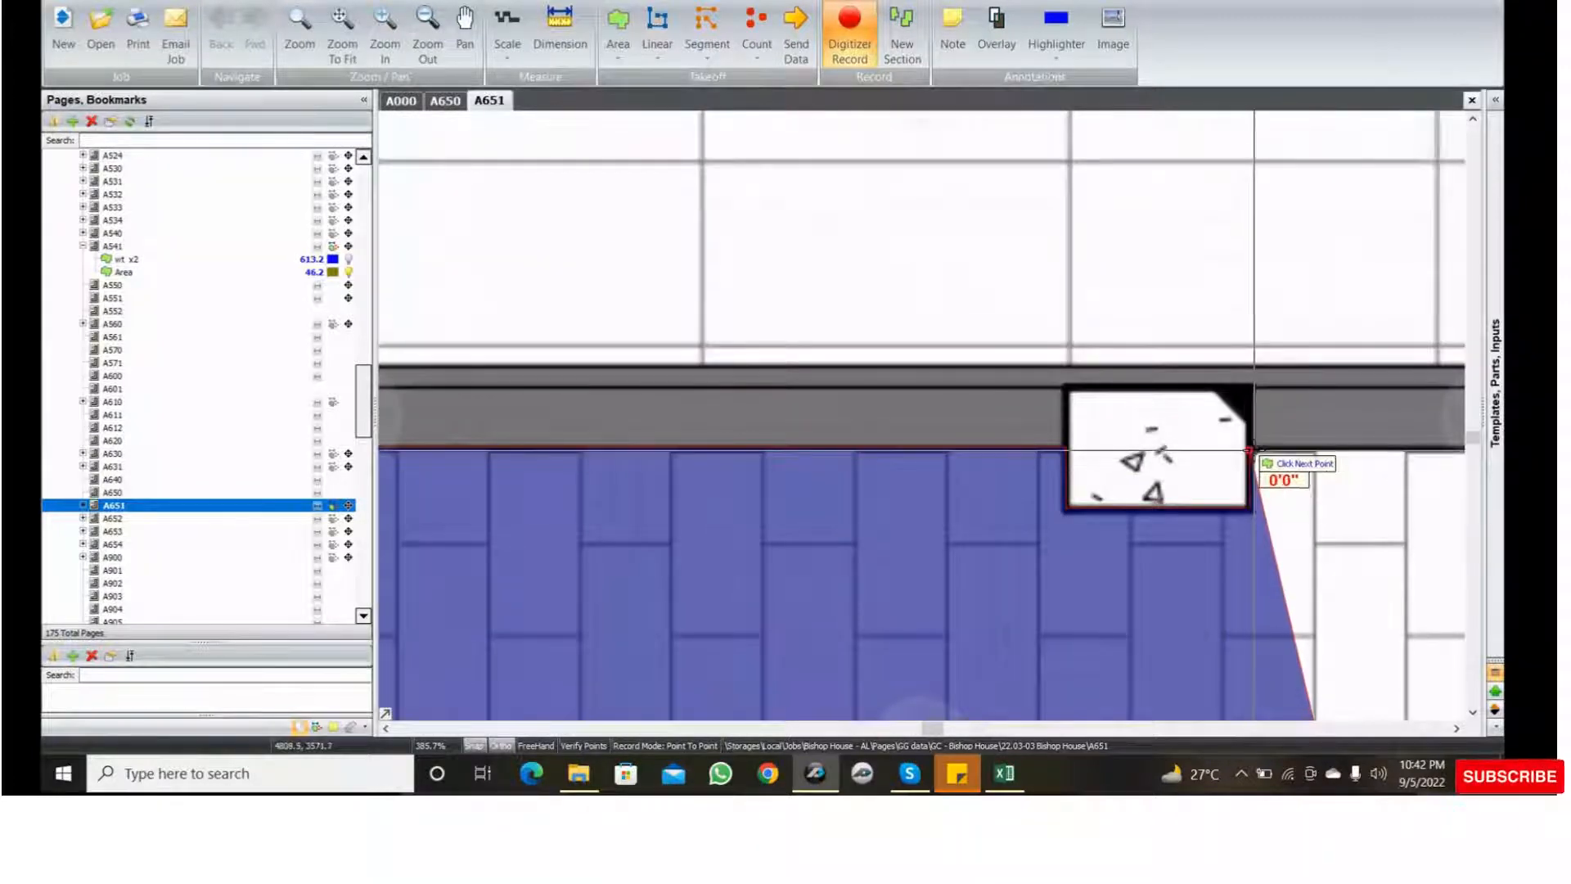
- Continue the ct6 boundary past the column, around the small wall offset and into the corner beside the elevator shaft
{"action": "scroll", "coordinate": [1251, 450], "scroll_direction": "down", "scroll_amount": 1}
{"action": "middle_click_drag", "start_coordinate": [1251, 450], "coordinate": [420, 452]}
{"action": "scroll", "coordinate": [998, 455], "scroll_direction": "up", "scroll_amount": 1}
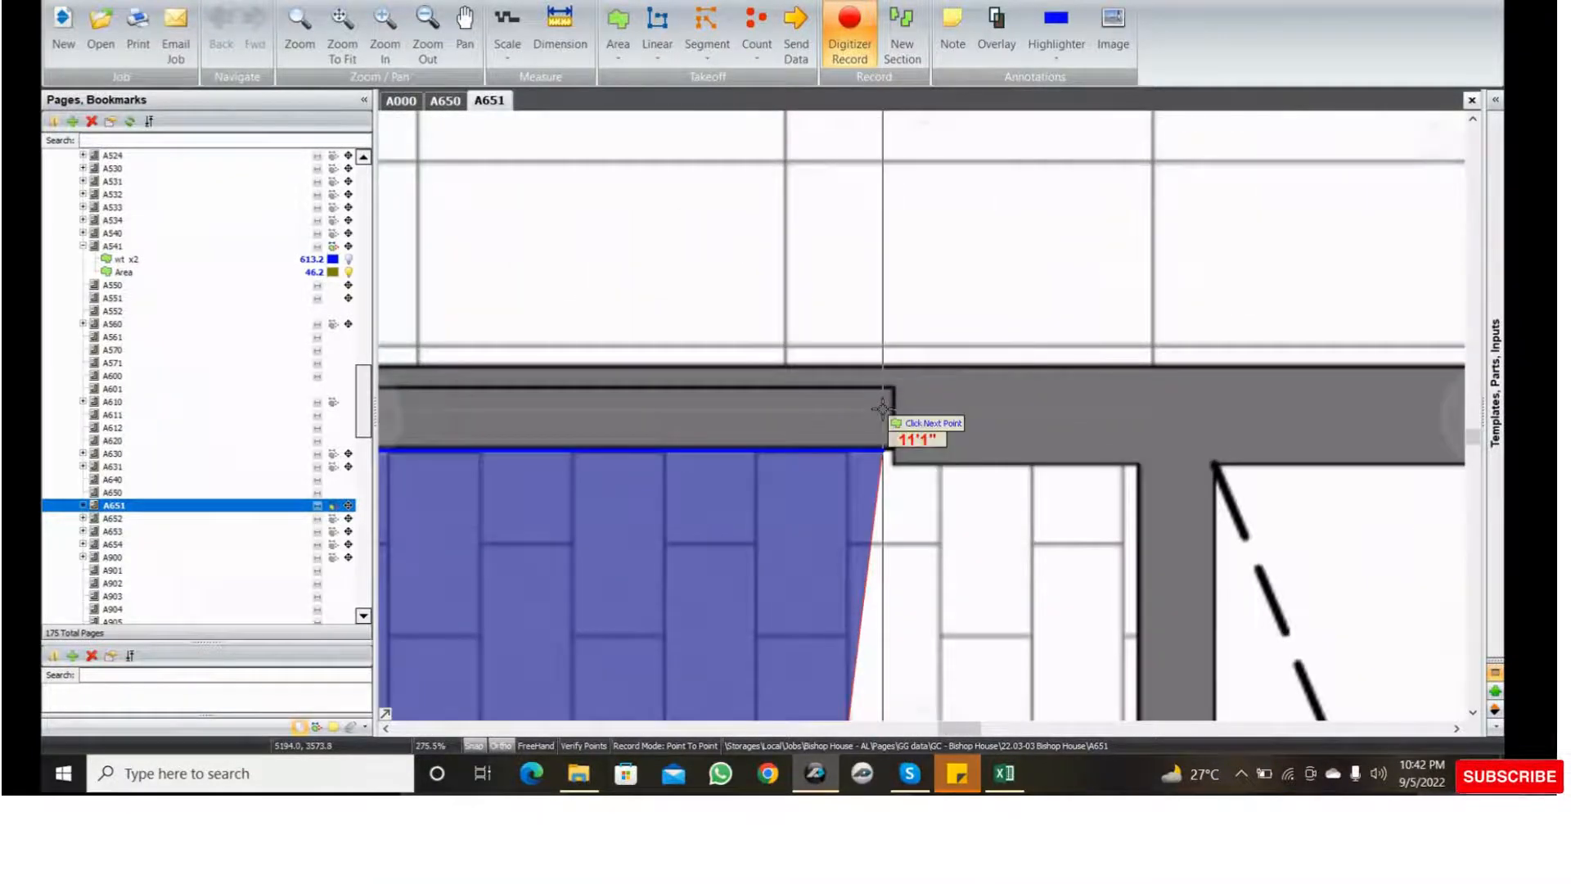
{"action": "scroll", "coordinate": [890, 446], "scroll_direction": "up", "scroll_amount": 4}
{"action": "left_click", "coordinate": [902, 460]}
{"action": "left_click", "coordinate": [906, 517]}
{"action": "scroll", "coordinate": [910, 517], "scroll_direction": "down", "scroll_amount": 1}
{"action": "middle_click_drag", "start_coordinate": [978, 485], "coordinate": [499, 408]}
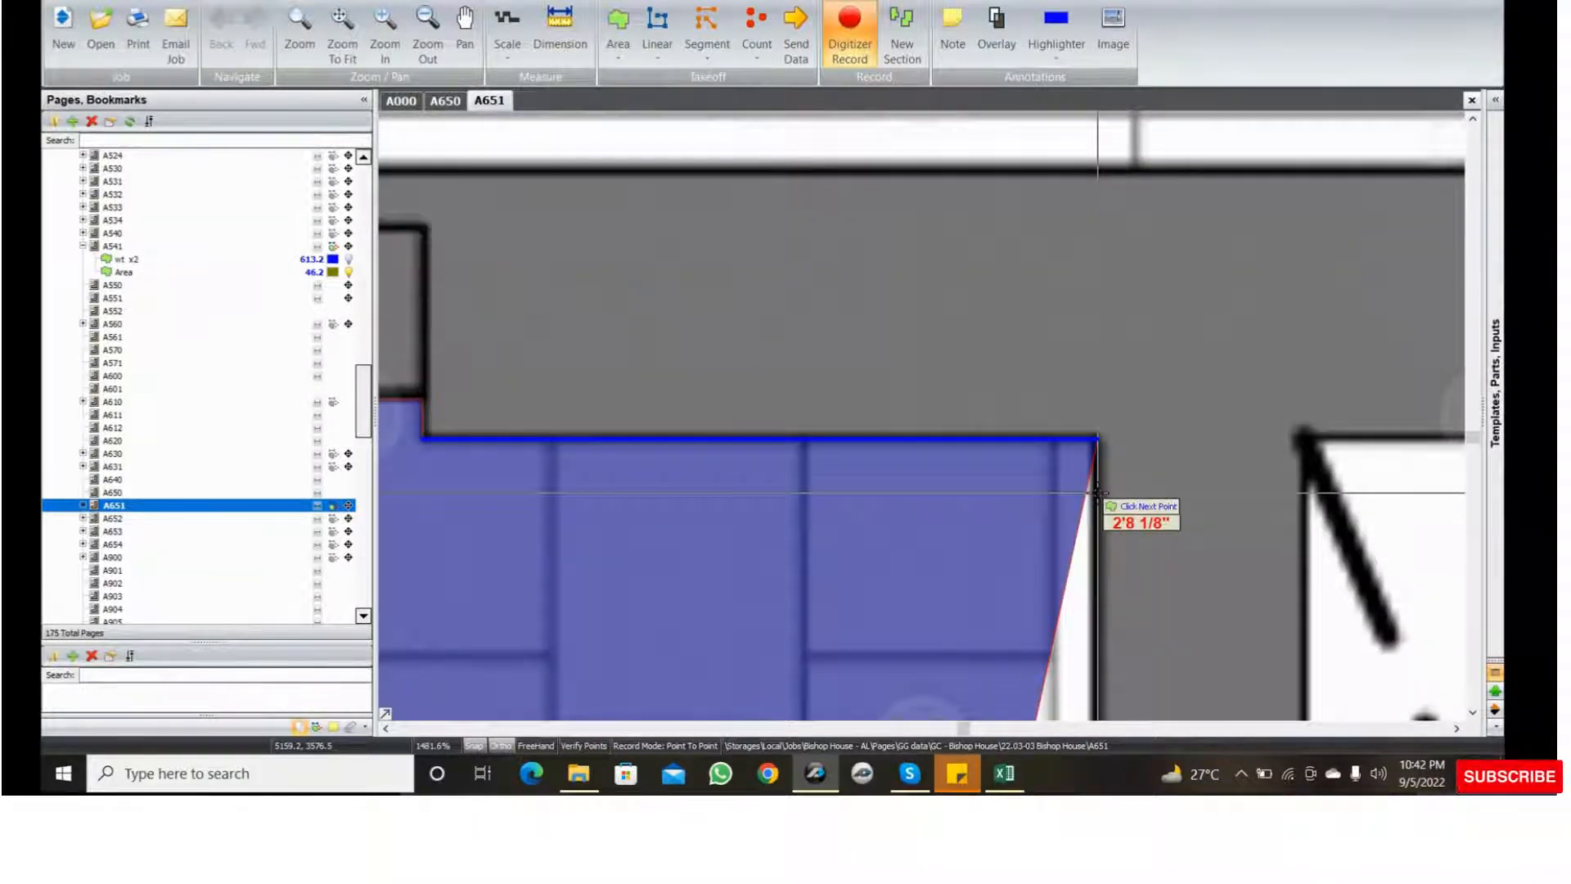
{"action": "scroll", "coordinate": [1097, 492], "scroll_direction": "down", "scroll_amount": 4}
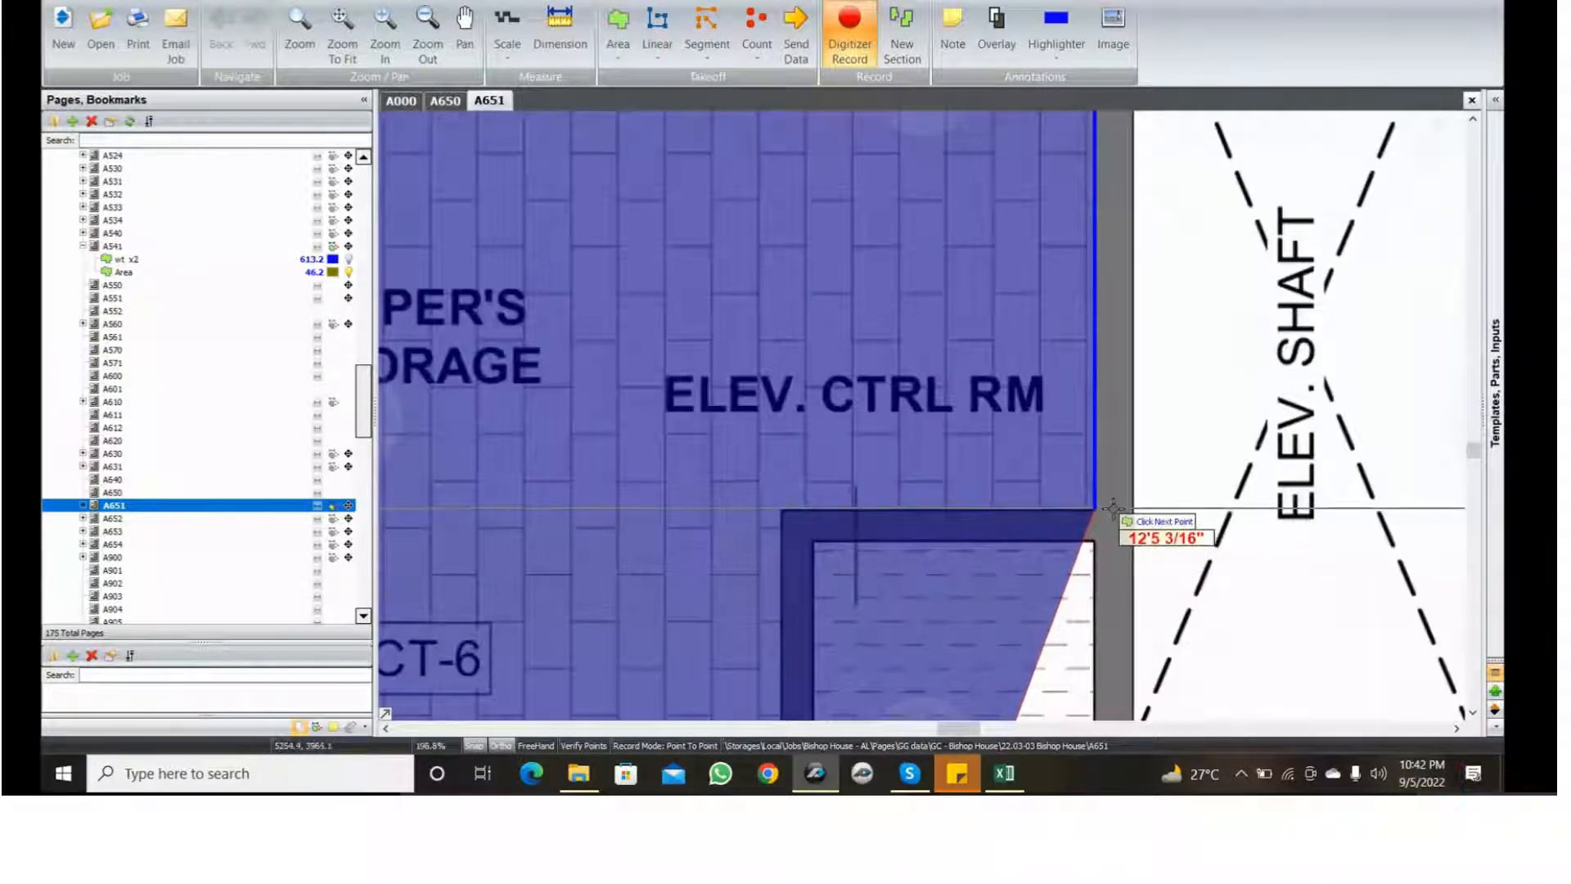
- Trace the ct6 boundary around the elevator control room's walls and close the area at the Super's Storage door corner
{"action": "left_click", "coordinate": [1111, 508]}
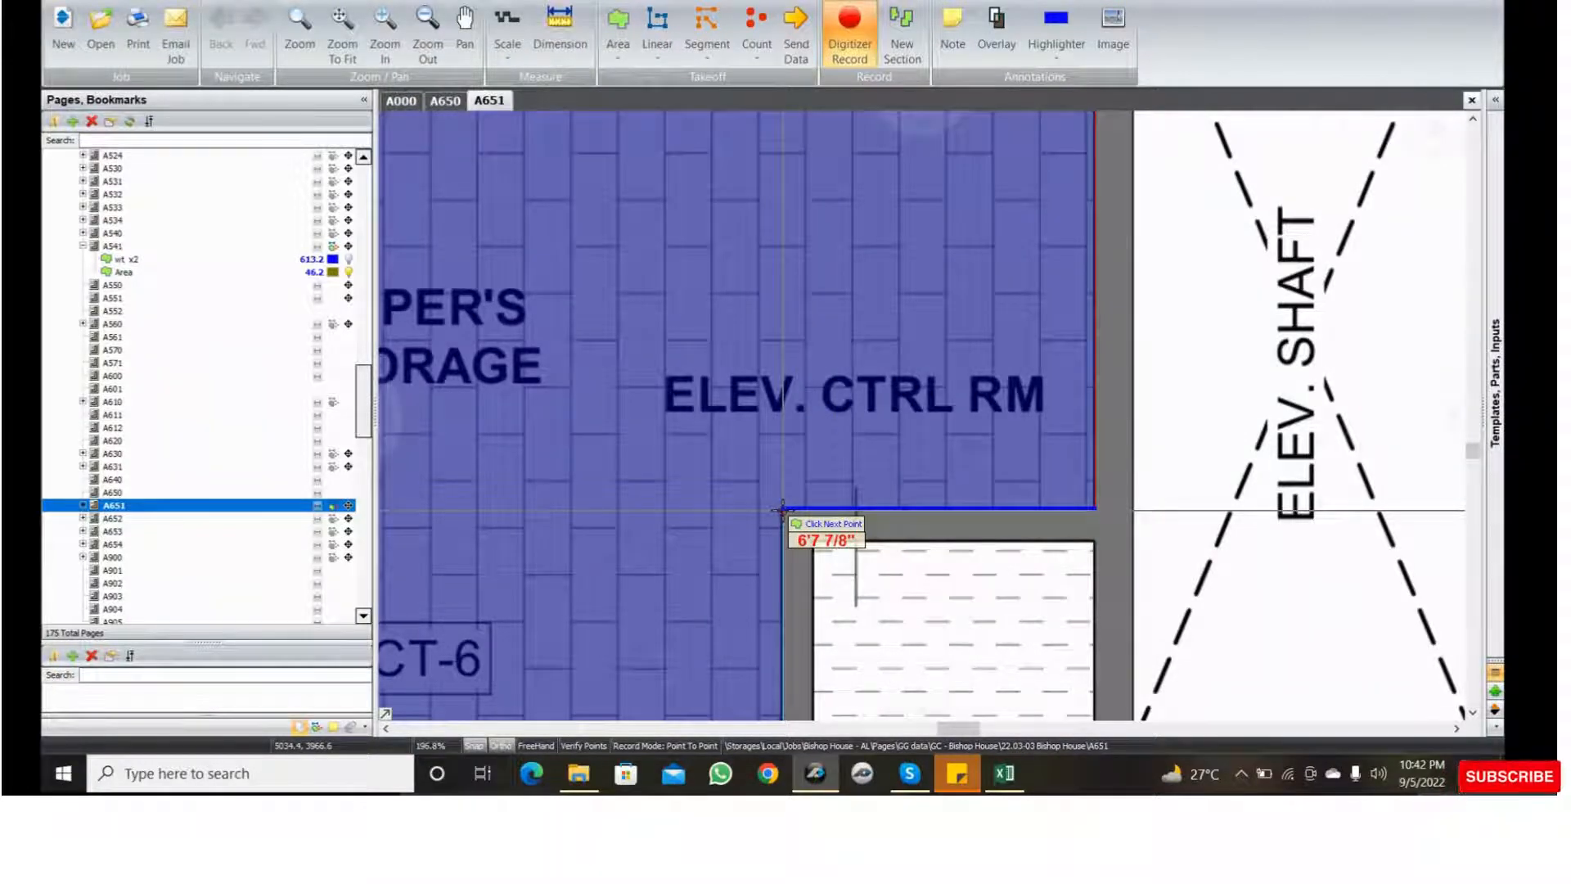
{"action": "left_click", "coordinate": [781, 508]}
{"action": "scroll", "coordinate": [818, 442], "scroll_direction": "down", "scroll_amount": 5}
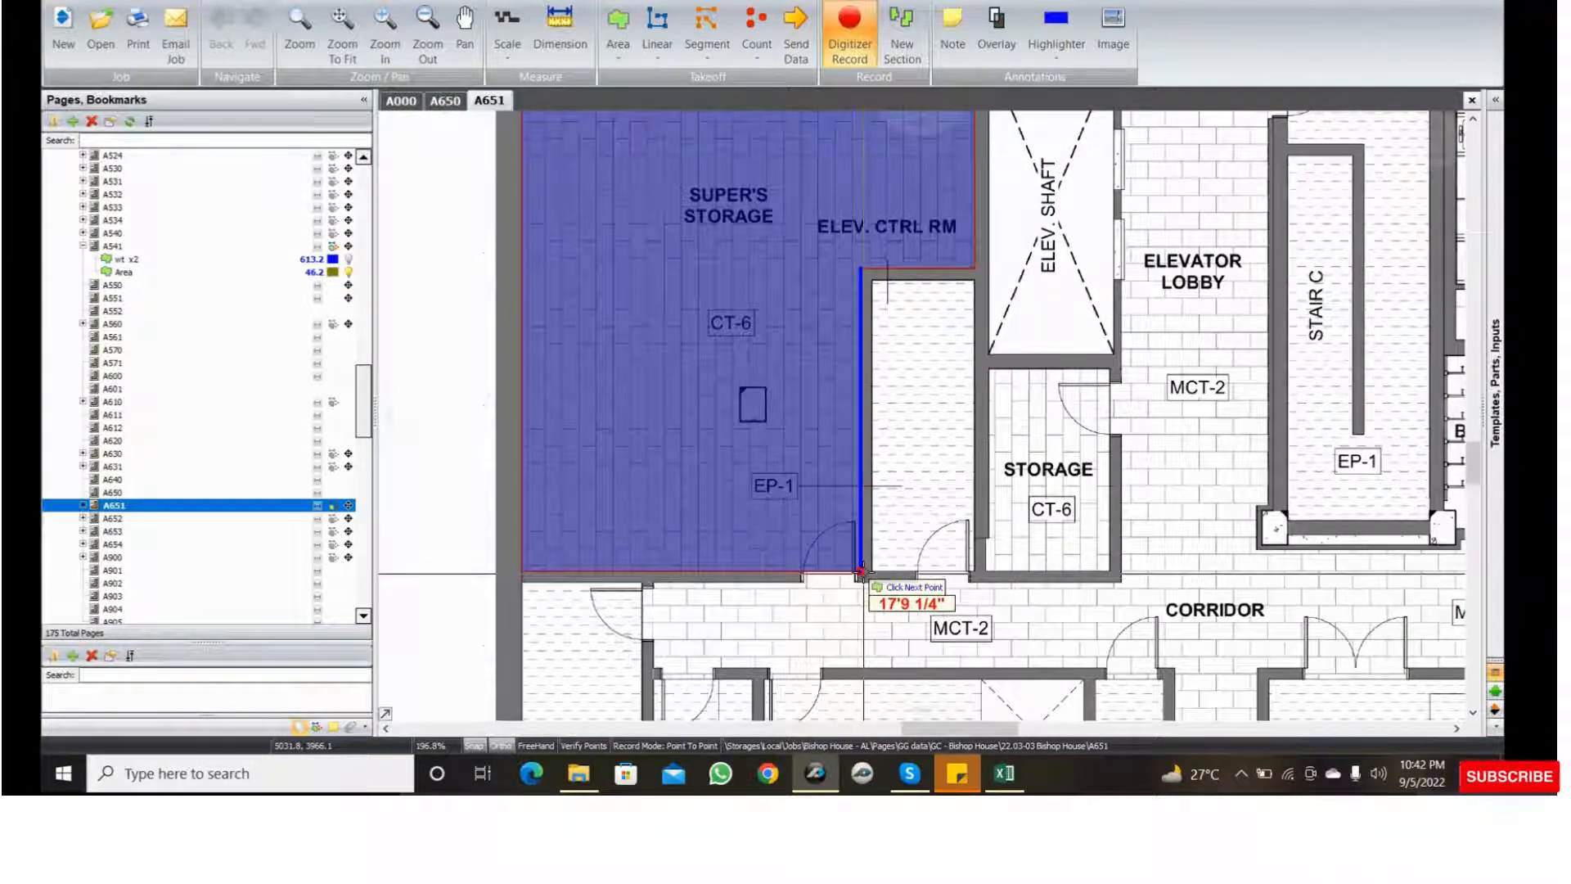
{"action": "double_click", "coordinate": [861, 571]}
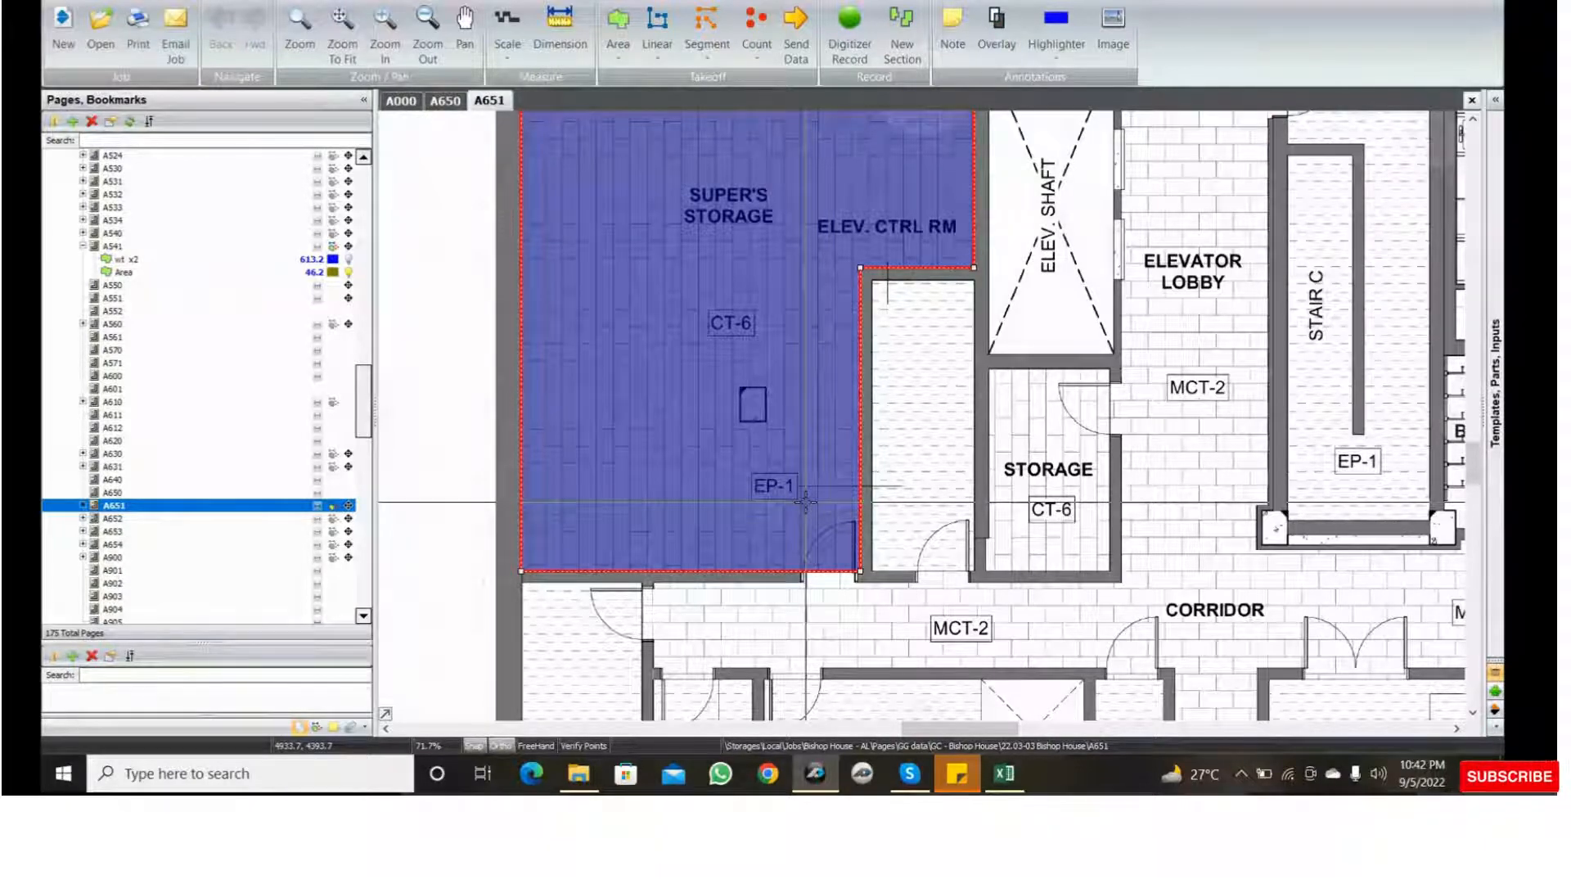
{"action": "mouse_move", "coordinate": [805, 483]}
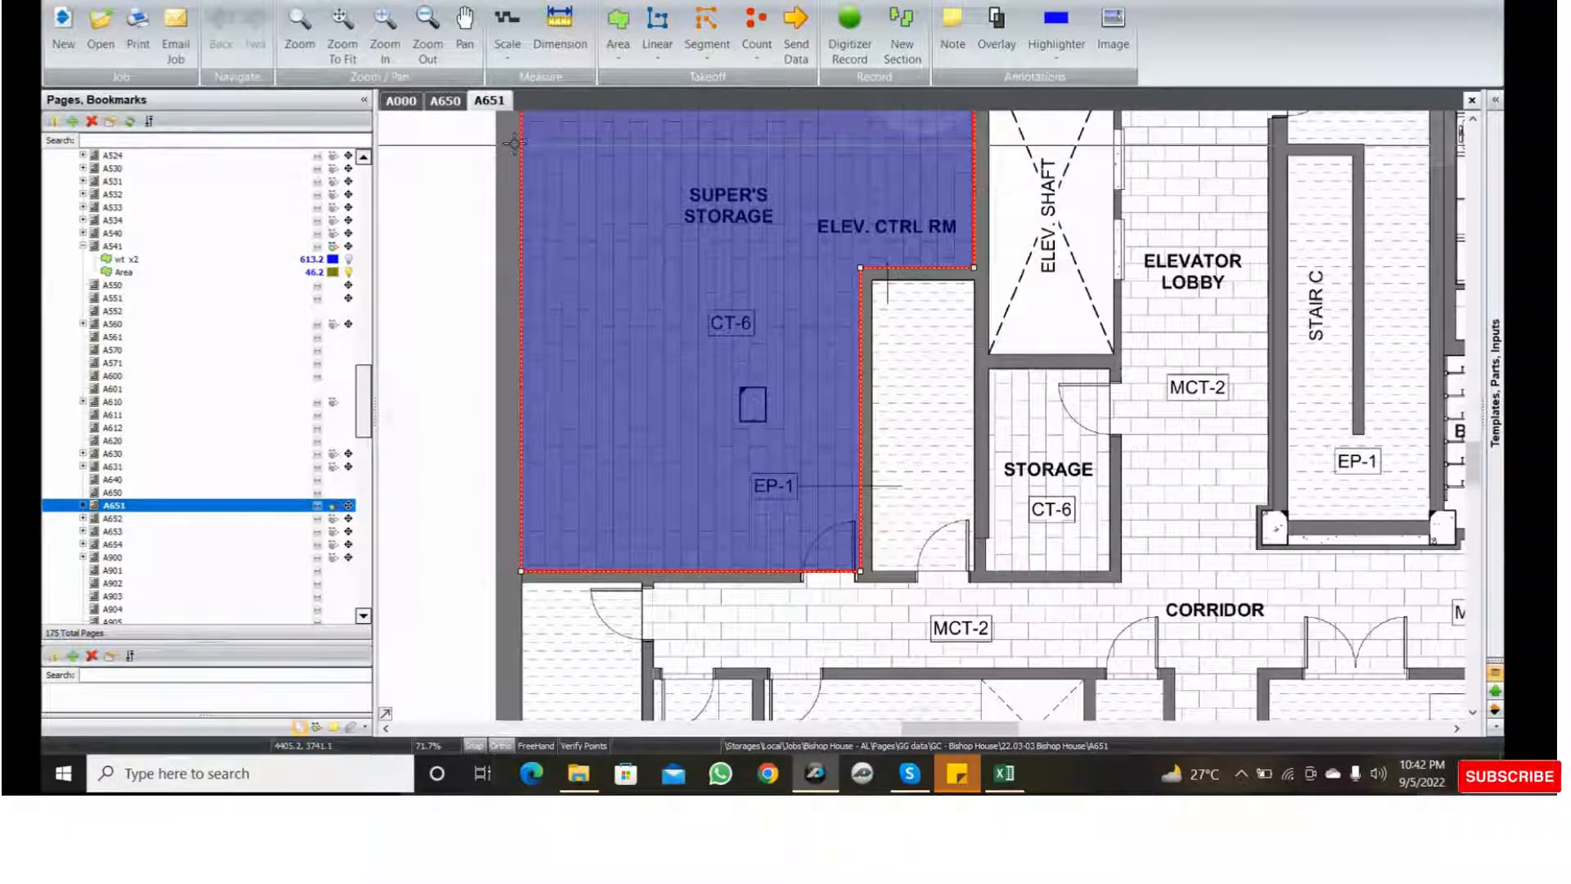
- Switch to the finish schedule on A650 and look through its room groups down to the Service/Utility Areas
{"action": "left_click", "coordinate": [446, 101]}
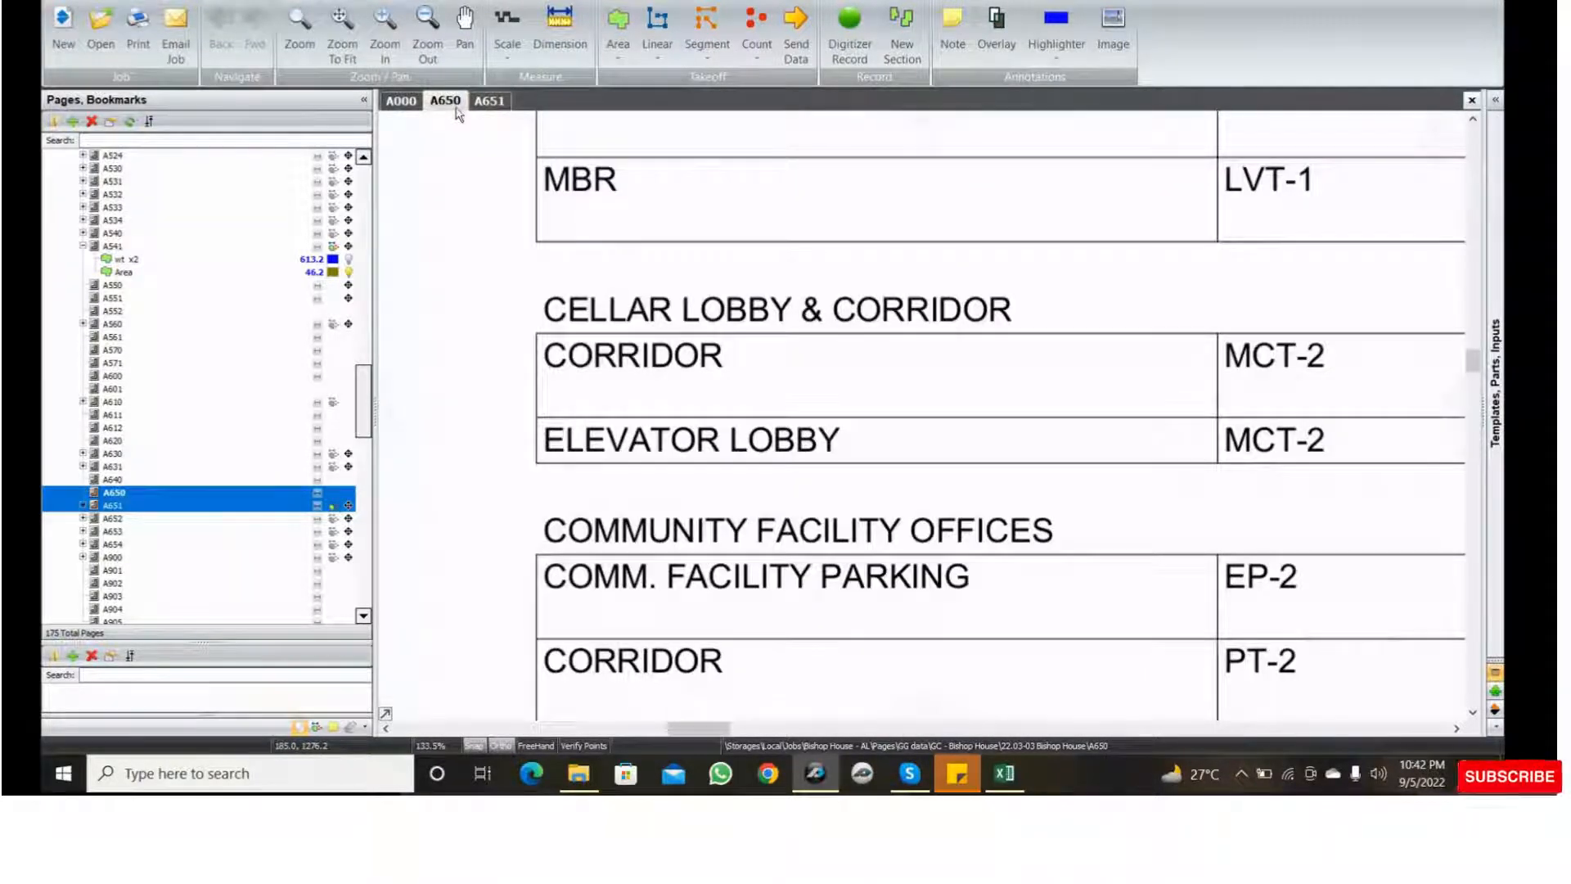
{"action": "scroll", "coordinate": [771, 401], "scroll_direction": "down", "scroll_amount": 1}
{"action": "middle_click_drag", "start_coordinate": [792, 523], "coordinate": [671, 336]}
{"action": "middle_click_drag", "start_coordinate": [789, 539], "coordinate": [701, 648]}
{"action": "middle_click_drag", "start_coordinate": [687, 484], "coordinate": [706, 315]}
{"action": "middle_click_drag", "start_coordinate": [721, 512], "coordinate": [731, 425]}
{"action": "middle_click_drag", "start_coordinate": [757, 701], "coordinate": [751, 384]}
{"action": "middle_click_drag", "start_coordinate": [787, 687], "coordinate": [791, 392]}
{"action": "middle_click_drag", "start_coordinate": [798, 518], "coordinate": [810, 180]}
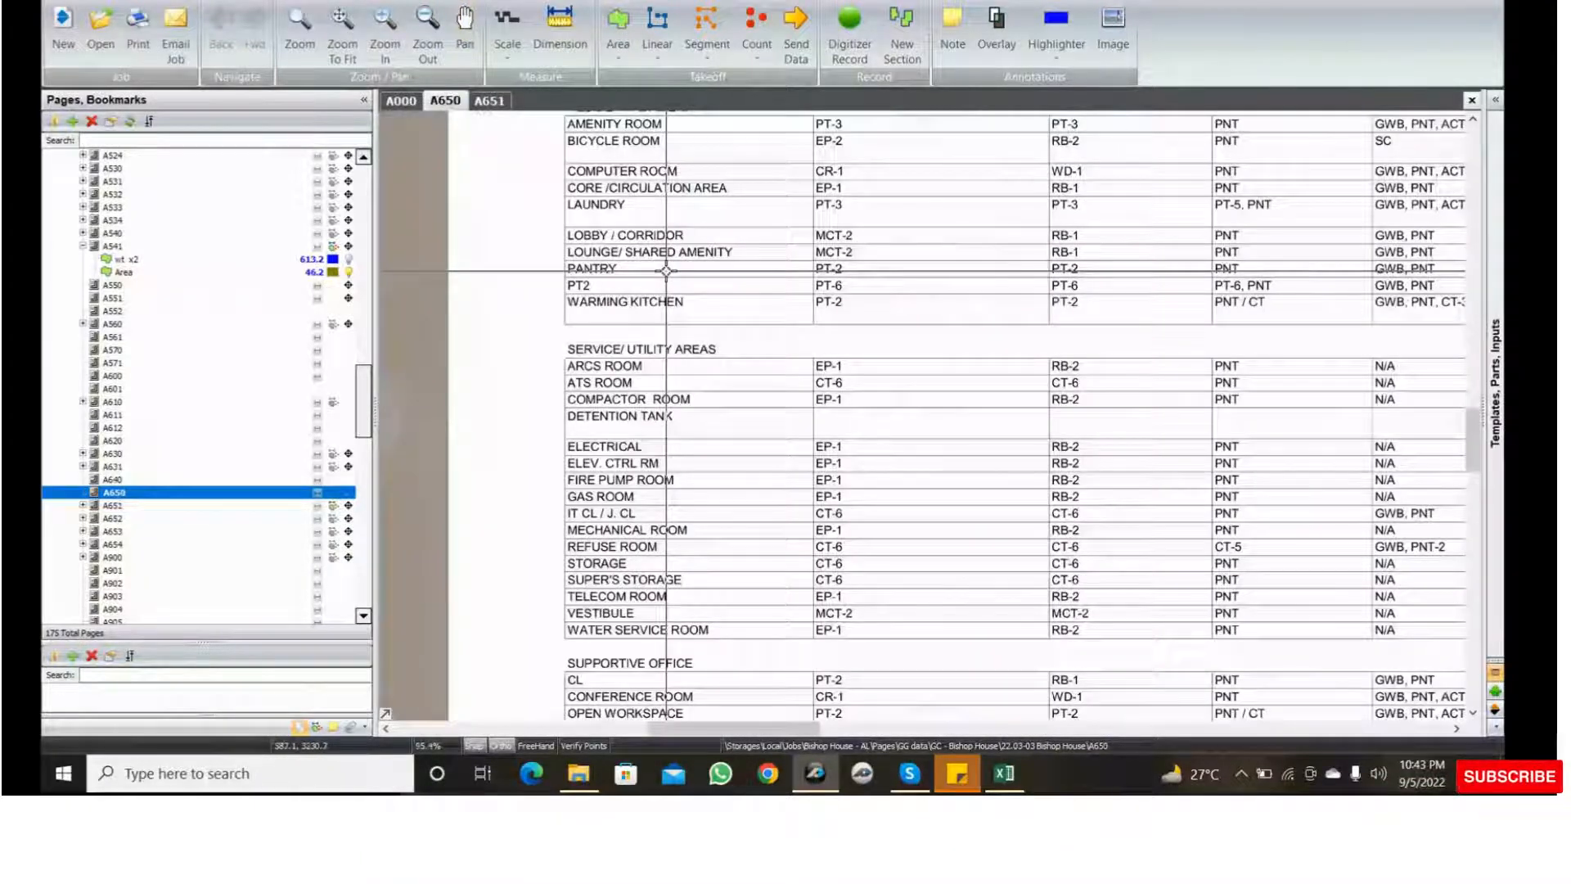
- Return to the Cellar Lobby & Corridor group in the schedule and check its rooms
{"action": "middle_click_drag", "start_coordinate": [666, 270], "coordinate": [666, 484]}
{"action": "scroll", "coordinate": [638, 188], "scroll_direction": "up", "scroll_amount": 3}
{"action": "middle_click_drag", "start_coordinate": [637, 189], "coordinate": [589, 444]}
{"action": "middle_click_drag", "start_coordinate": [589, 288], "coordinate": [590, 604]}
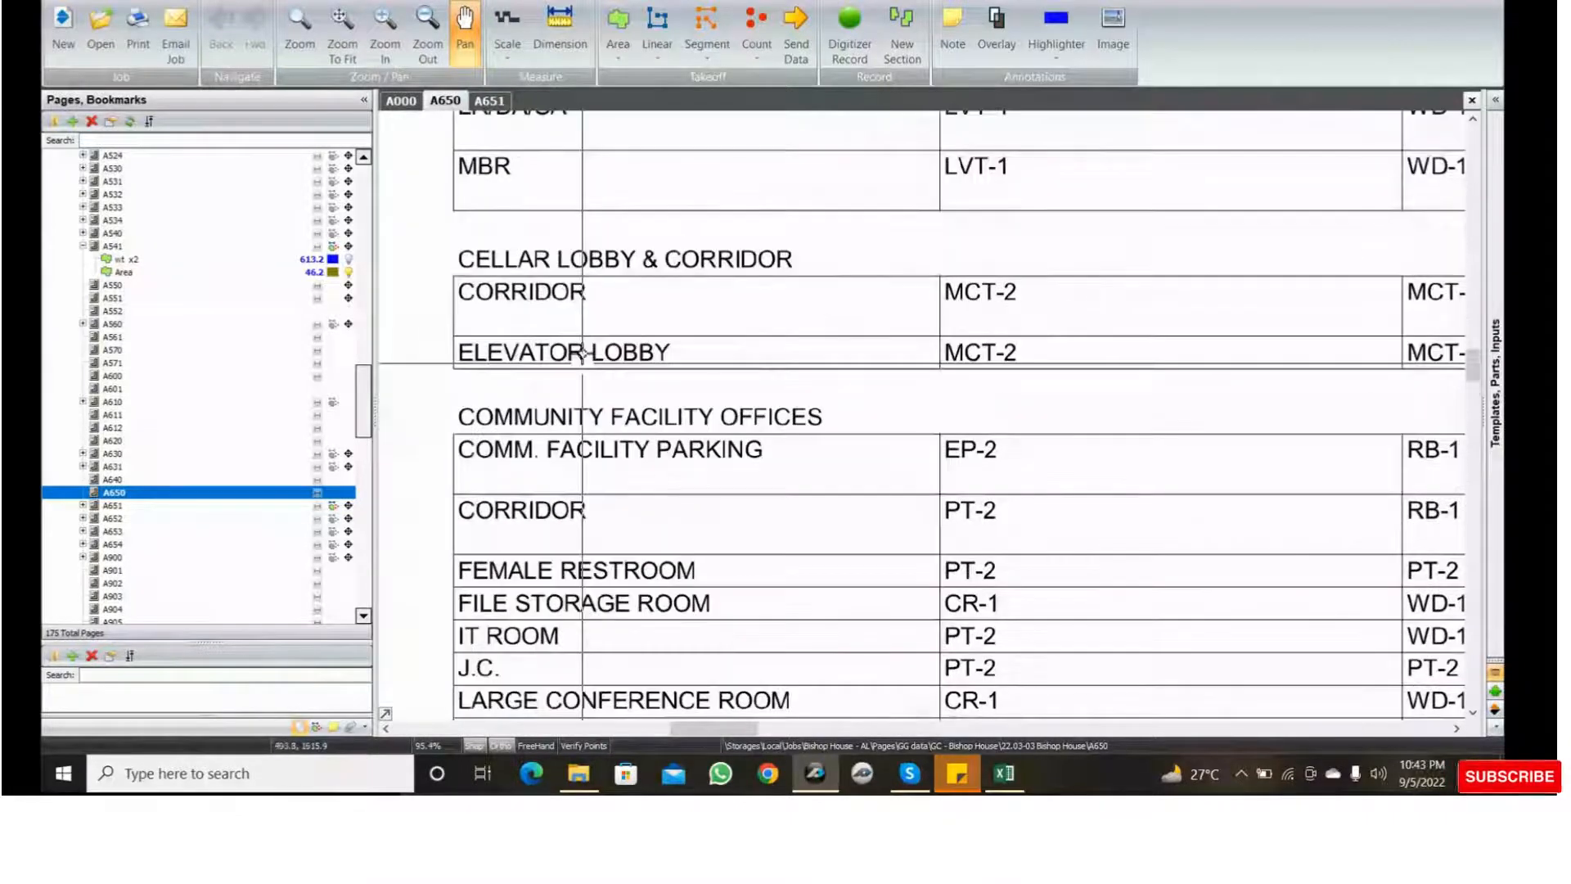
{"action": "middle_click_drag", "start_coordinate": [709, 350], "coordinate": [705, 481]}
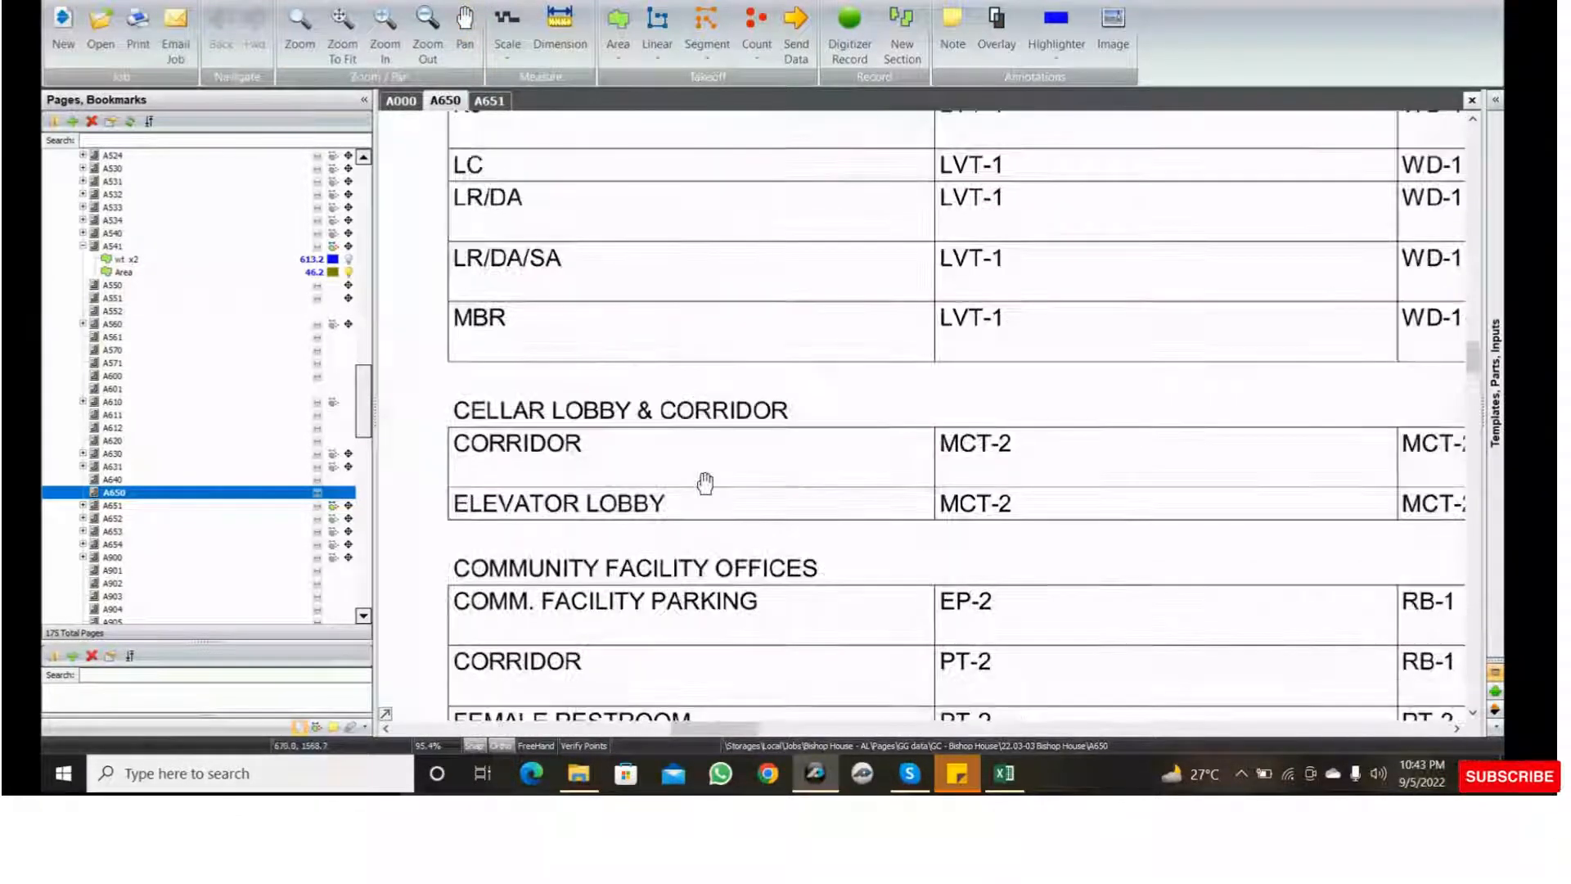
- Look through the Community Facility Offices and following room groups to find Super's Storage under Service/Utility Areas
{"action": "scroll", "coordinate": [705, 481], "scroll_direction": "down", "scroll_amount": 2}
{"action": "middle_click_drag", "start_coordinate": [635, 536], "coordinate": [550, 223]}
{"action": "middle_click_drag", "start_coordinate": [645, 451], "coordinate": [637, 279]}
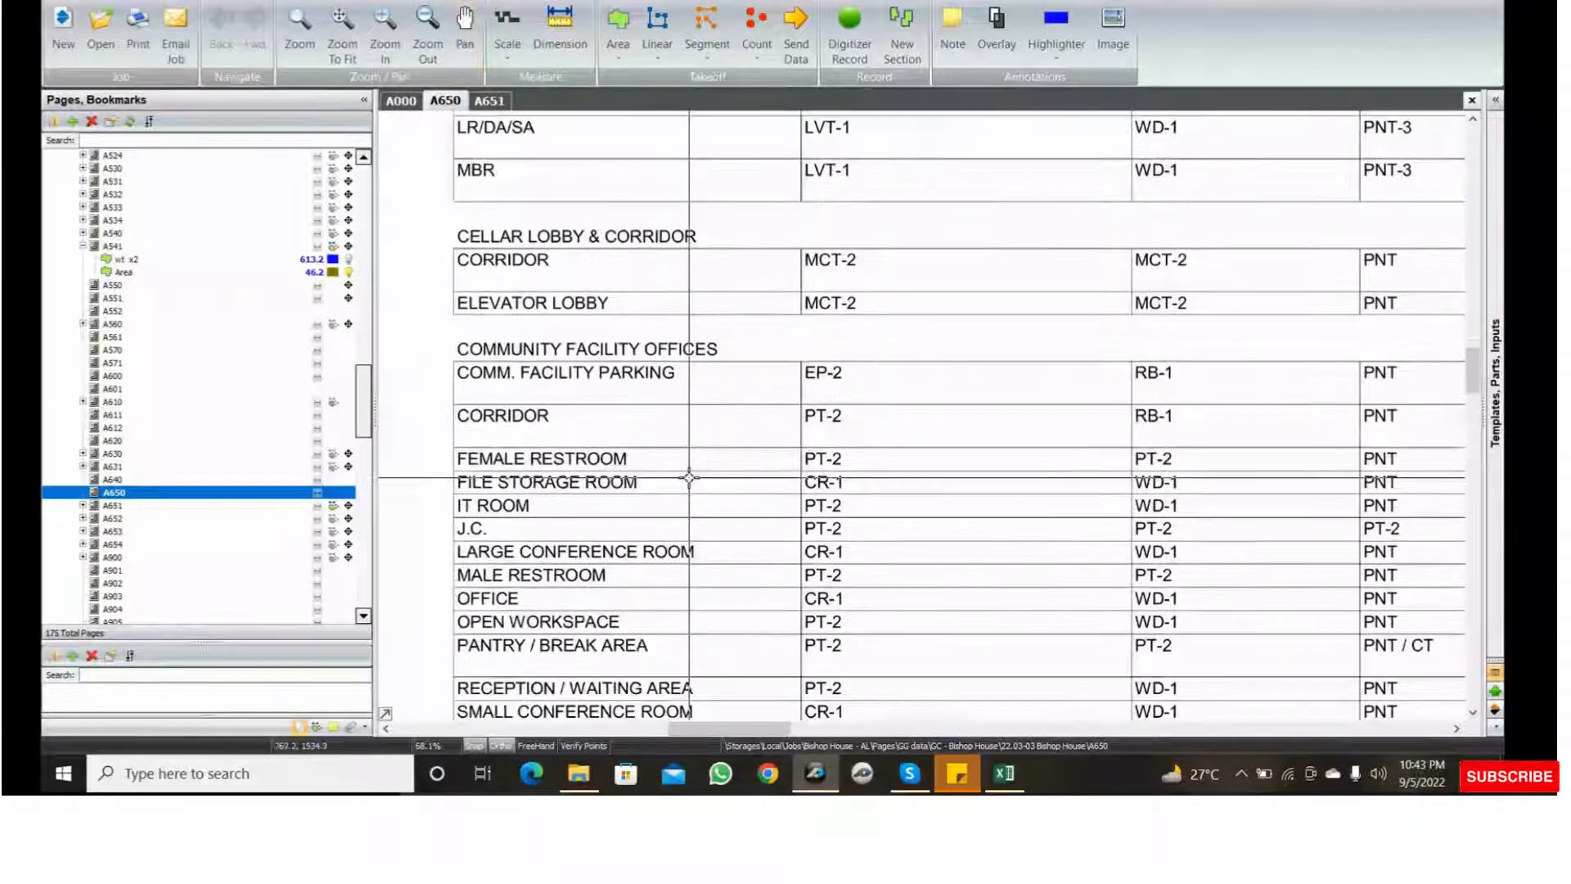
{"action": "middle_click_drag", "start_coordinate": [689, 473], "coordinate": [686, 440]}
{"action": "middle_click_drag", "start_coordinate": [686, 531], "coordinate": [685, 367]}
{"action": "middle_click_drag", "start_coordinate": [713, 525], "coordinate": [705, 257]}
{"action": "middle_click_drag", "start_coordinate": [709, 502], "coordinate": [708, 274]}
{"action": "middle_click_drag", "start_coordinate": [714, 567], "coordinate": [722, 280]}
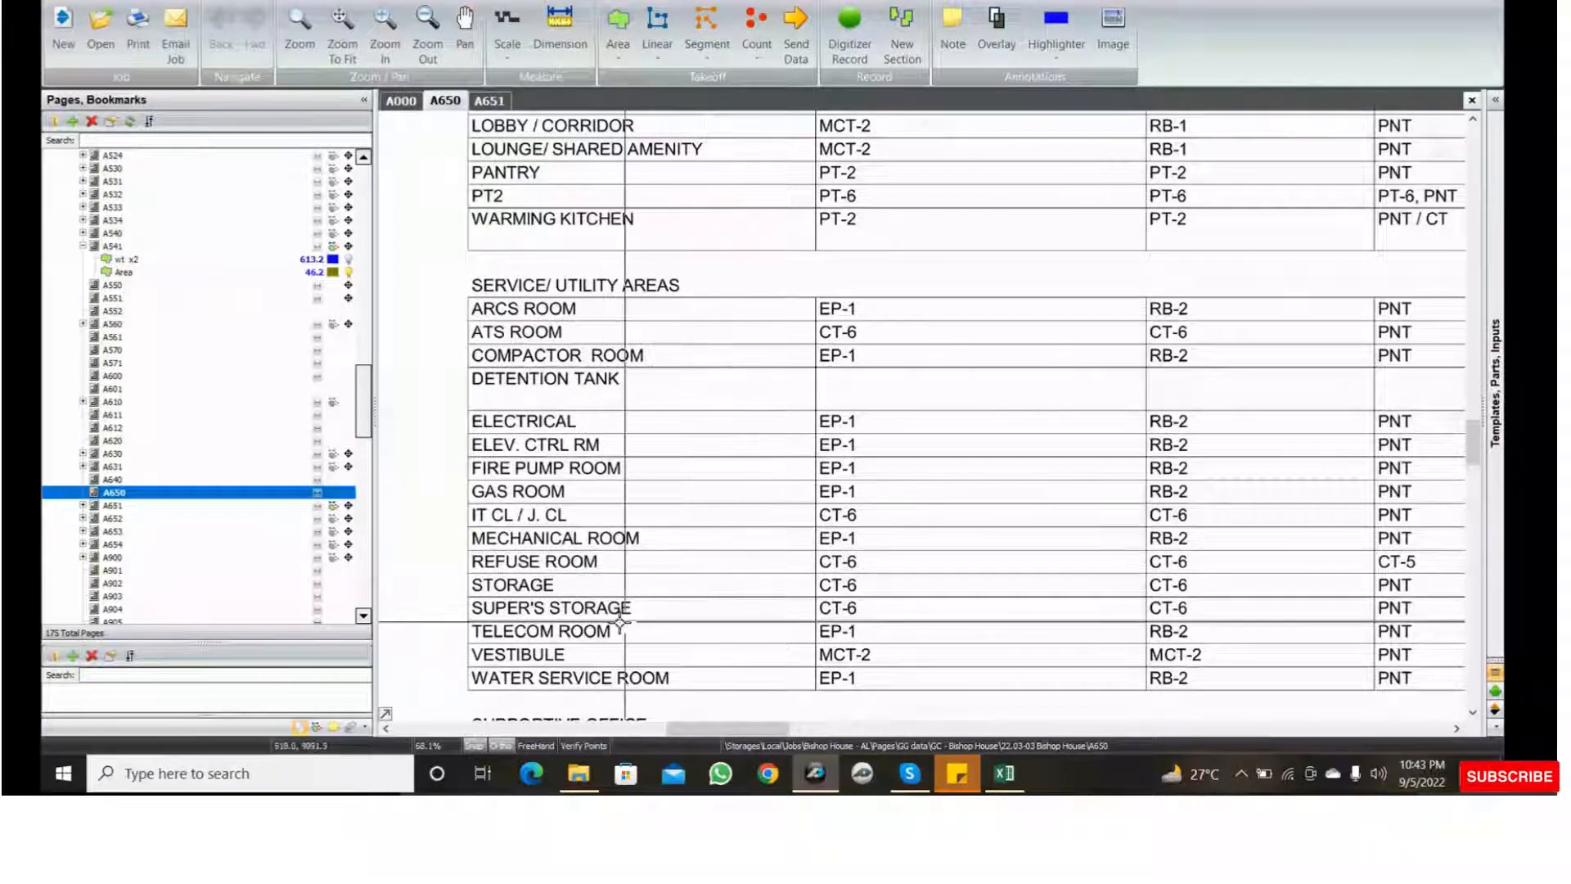
- Highlight the Super's Storage room name and its first CT-6 finish entry in the Service/Utility Areas schedule
{"action": "scroll", "coordinate": [482, 612], "scroll_direction": "up", "scroll_amount": 3}
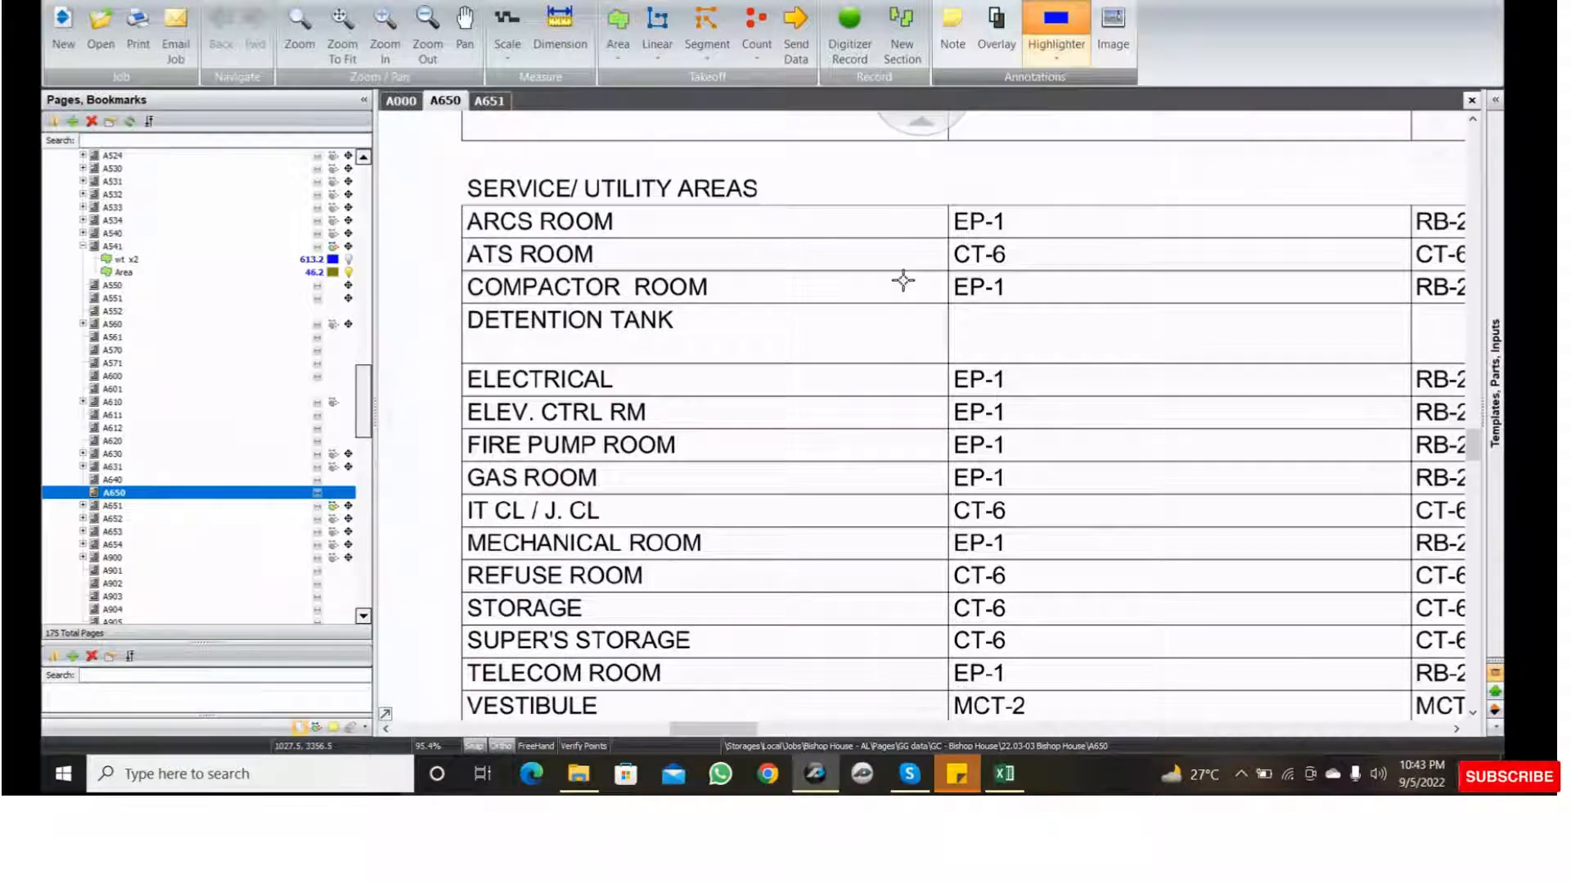
{"action": "left_click", "coordinate": [461, 622]}
{"action": "left_click", "coordinate": [791, 655]}
{"action": "mouse_move", "coordinate": [982, 655]}
{"action": "middle_mouse_down"}
{"action": "mouse_move", "coordinate": [996, 645]}
{"action": "mouse_move", "coordinate": [881, 620]}
{"action": "middle_mouse_up"}
{"action": "scroll", "coordinate": [881, 620], "scroll_direction": "up", "scroll_amount": 2}
{"action": "left_click", "coordinate": [809, 564]}
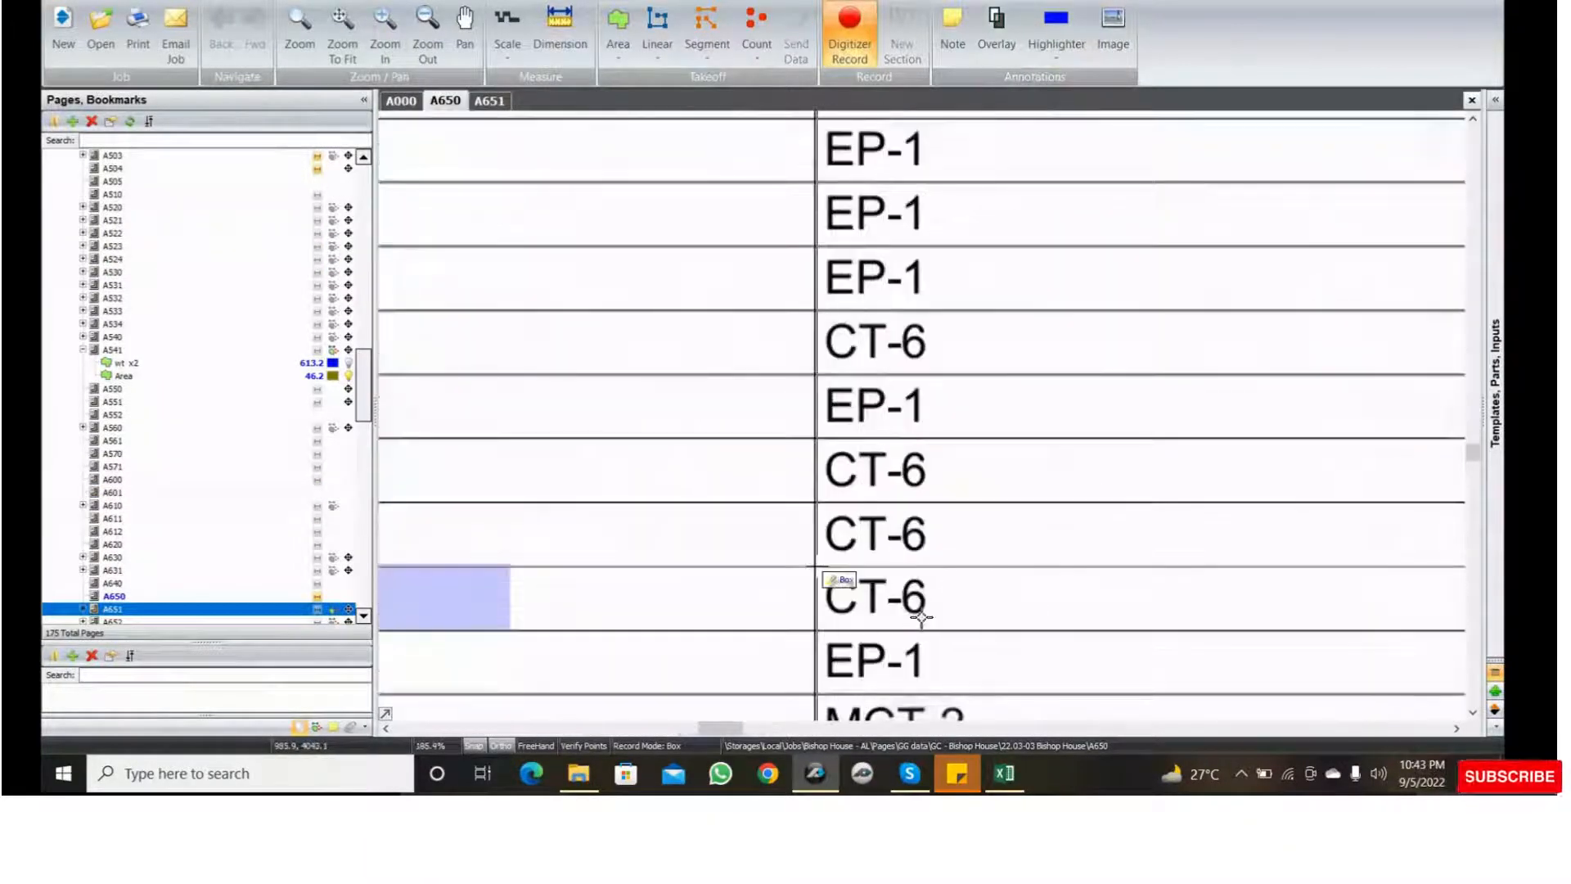
{"action": "left_click", "coordinate": [945, 627]}
{"action": "scroll", "coordinate": [762, 368], "scroll_direction": "down", "scroll_amount": 2}
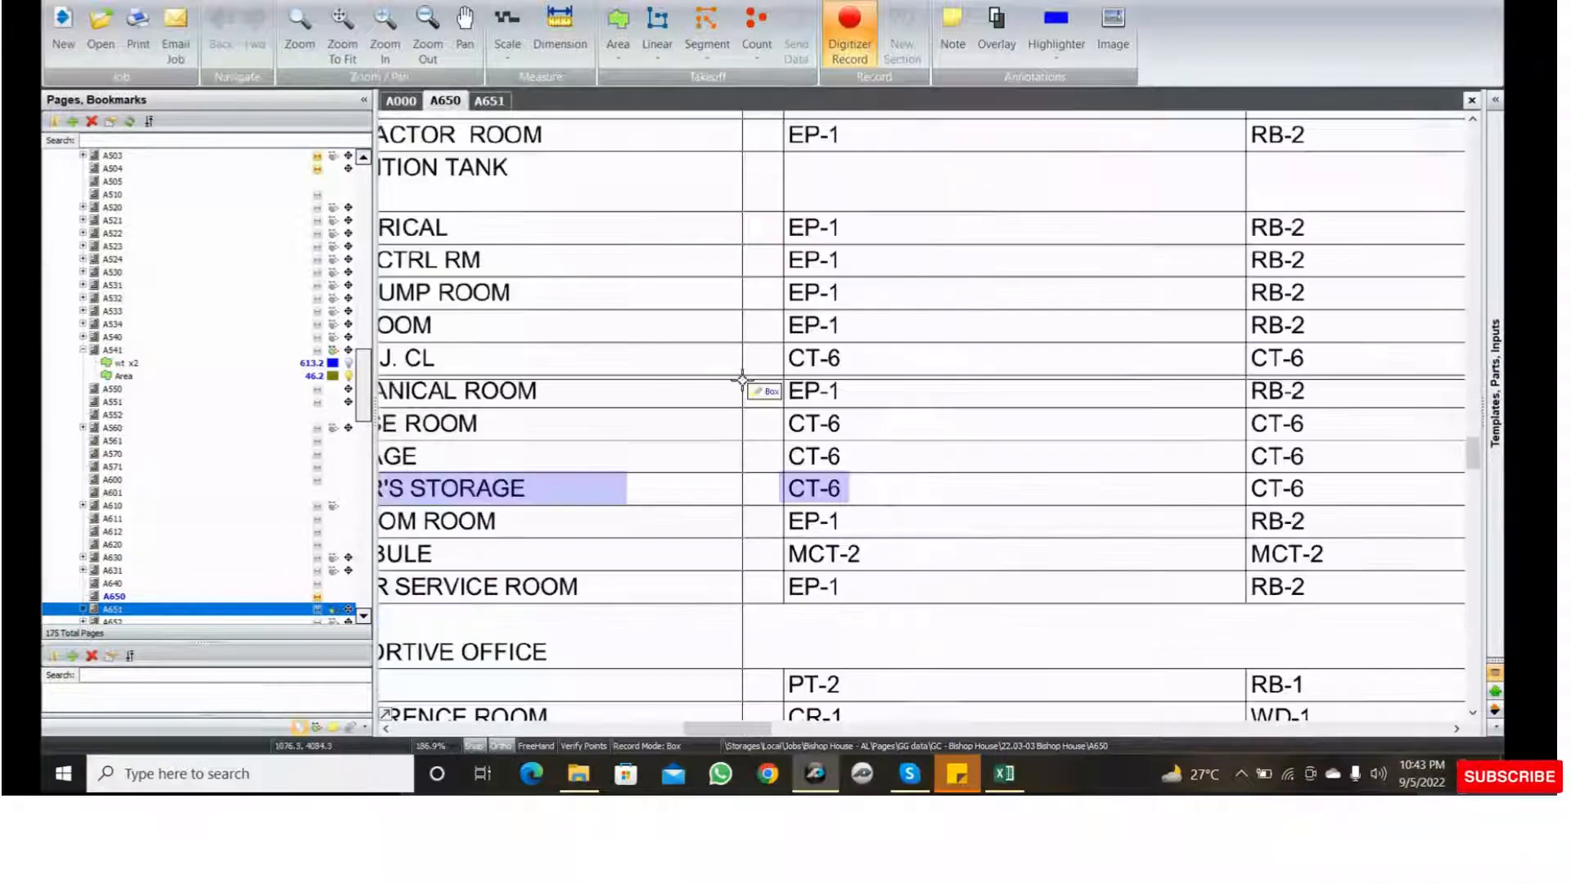
{"action": "scroll", "coordinate": [799, 449], "scroll_direction": "down", "scroll_amount": 1}
{"action": "middle_click_drag", "start_coordinate": [842, 445], "coordinate": [742, 448]}
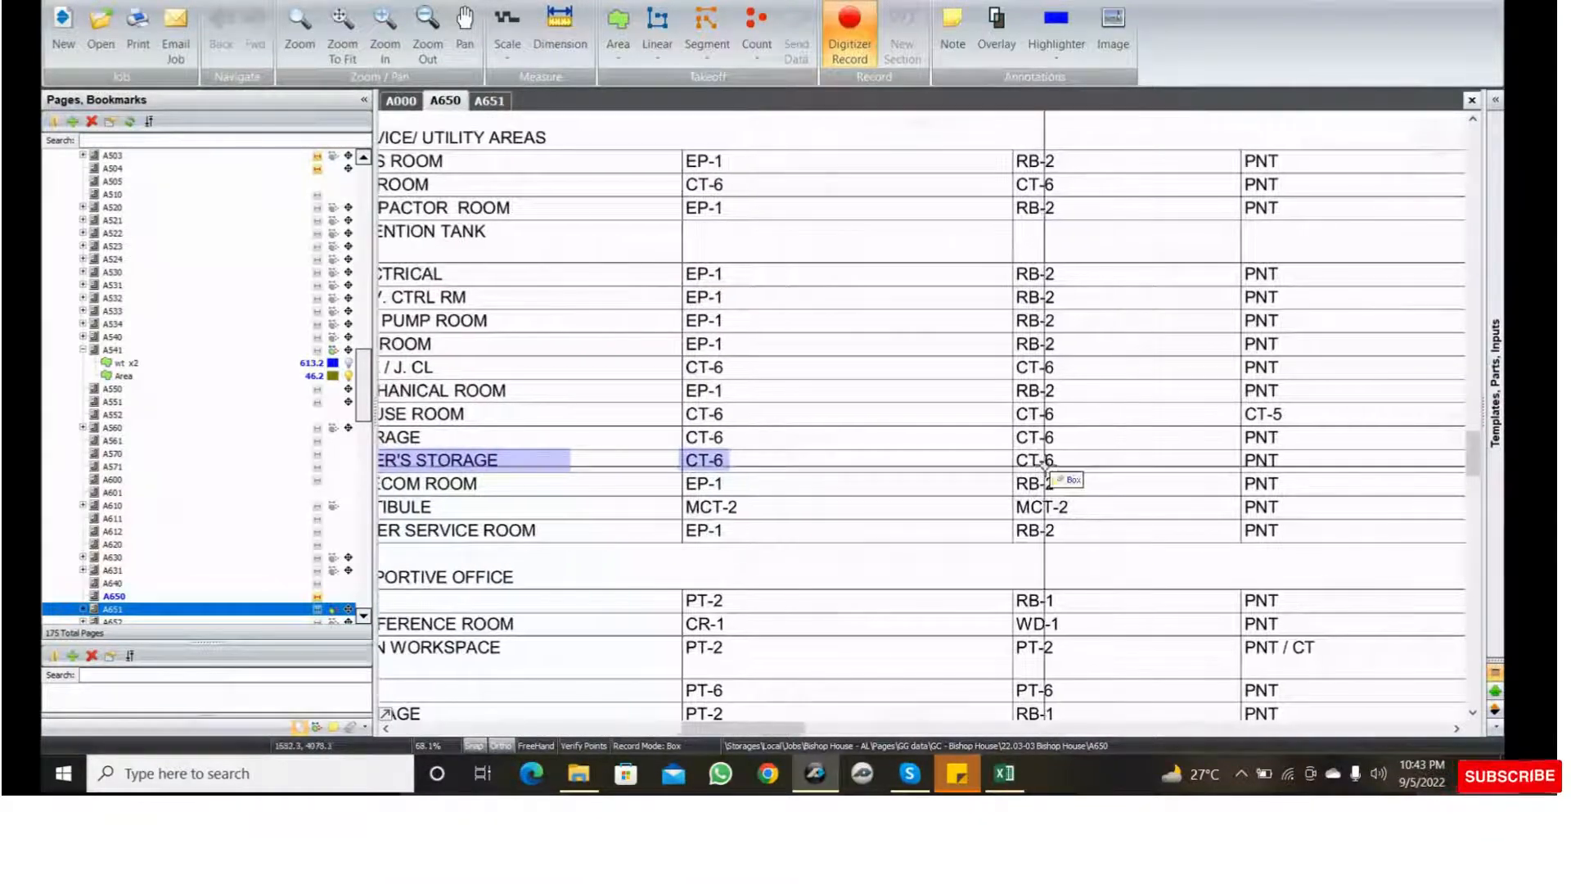
- Highlight the CT-6 base finish entry in the Super's Storage row of the schedule
{"action": "scroll", "coordinate": [1056, 466], "scroll_direction": "up", "scroll_amount": 2}
{"action": "left_click", "coordinate": [1078, 419]}
{"action": "left_click", "coordinate": [951, 485]}
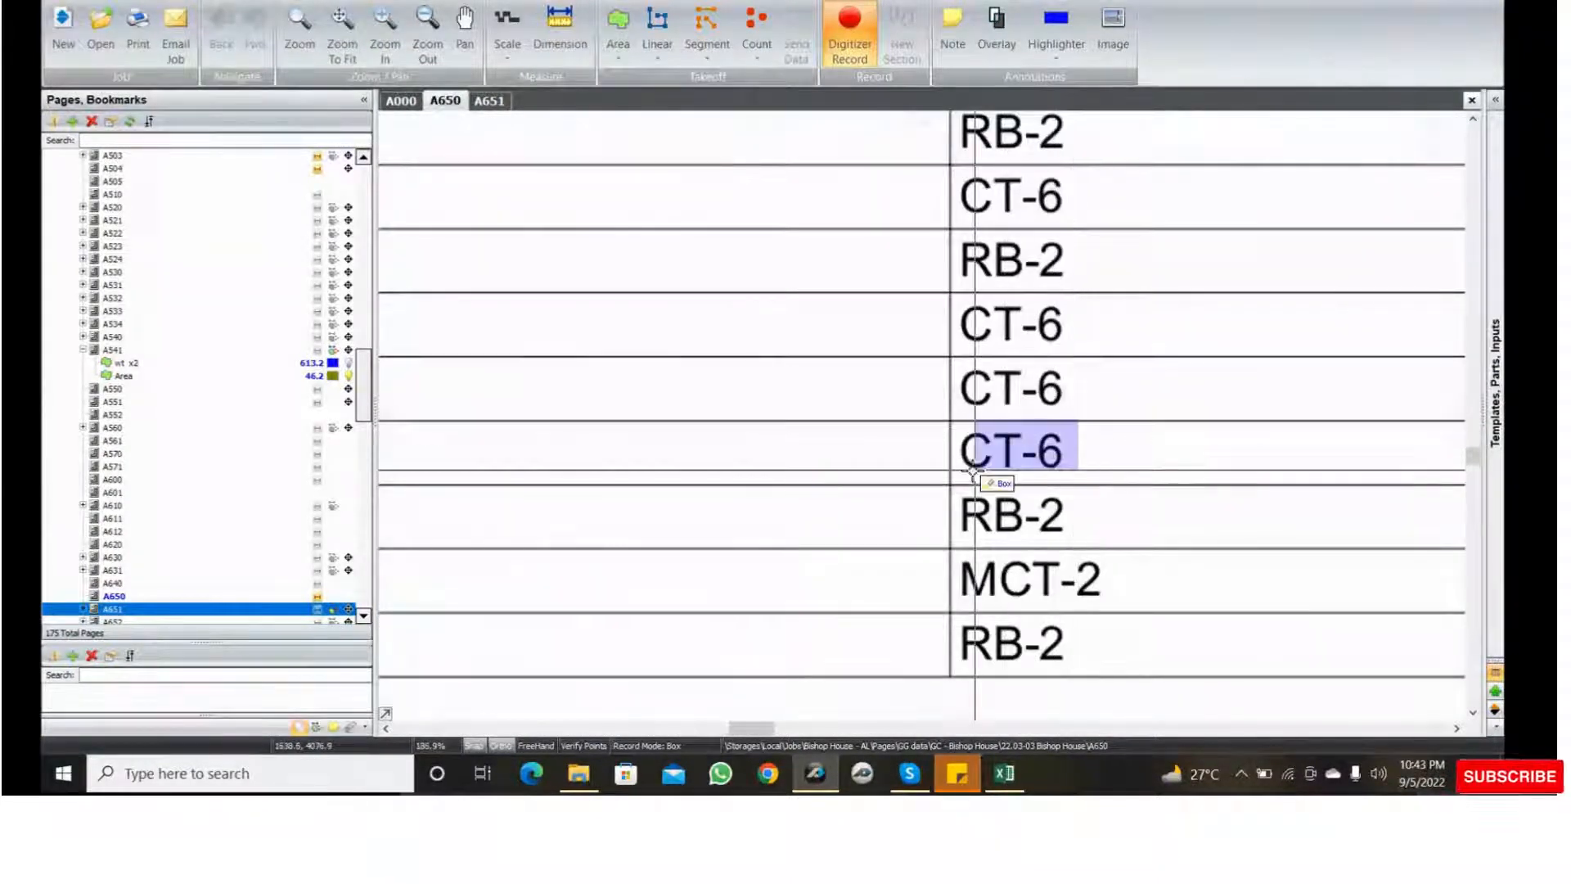
- Switch to the A651 finish plan and create a linear takeoff named ct6 for the tile base
{"action": "left_click", "coordinate": [491, 105]}
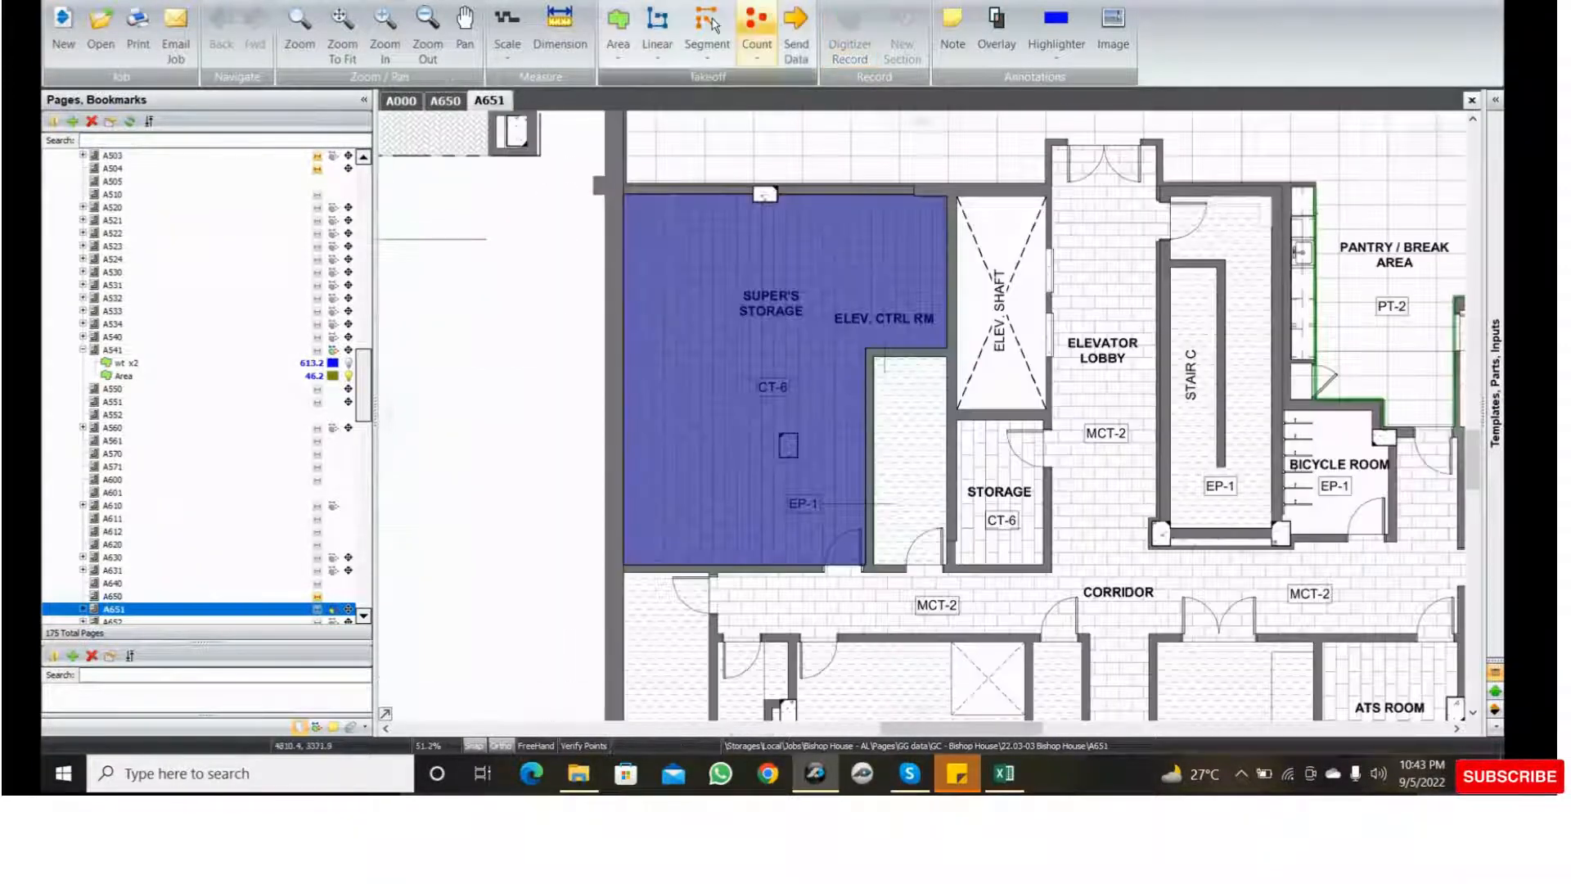
{"action": "left_click", "coordinate": [657, 25]}
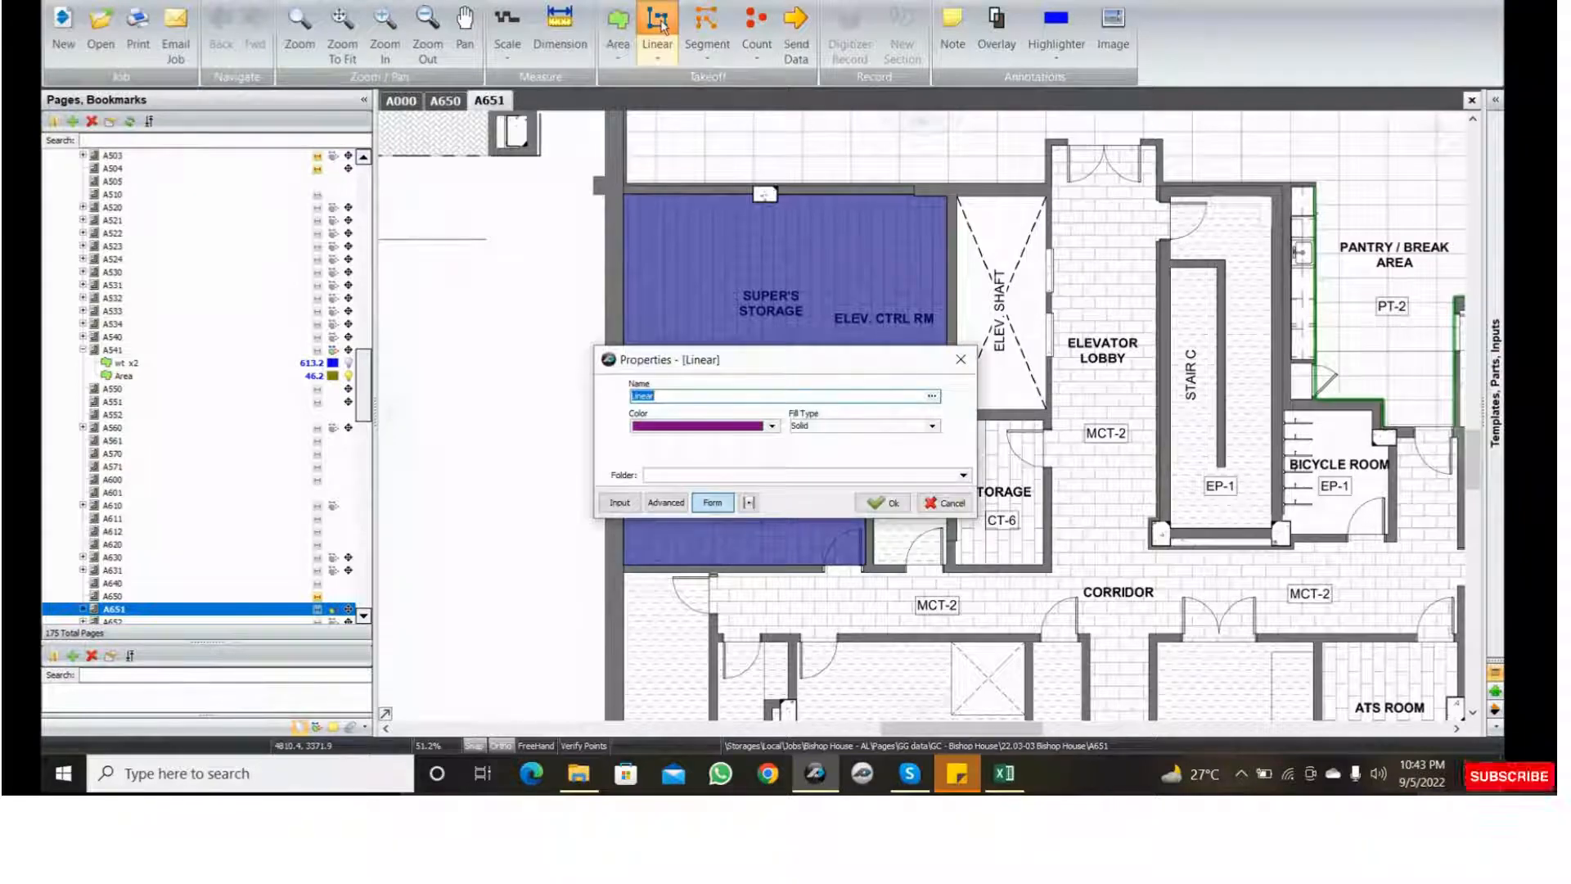
{"action": "type", "text": "ctl"}
{"action": "key", "text": "BackSpace"}
{"action": "type", "text": "6"}
{"action": "key", "text": "Return"}
- Trace the ct6 base from the Super's Storage door along the corridor-side wall and up the outer side wall
{"action": "scroll", "coordinate": [818, 557], "scroll_direction": "up", "scroll_amount": 8}
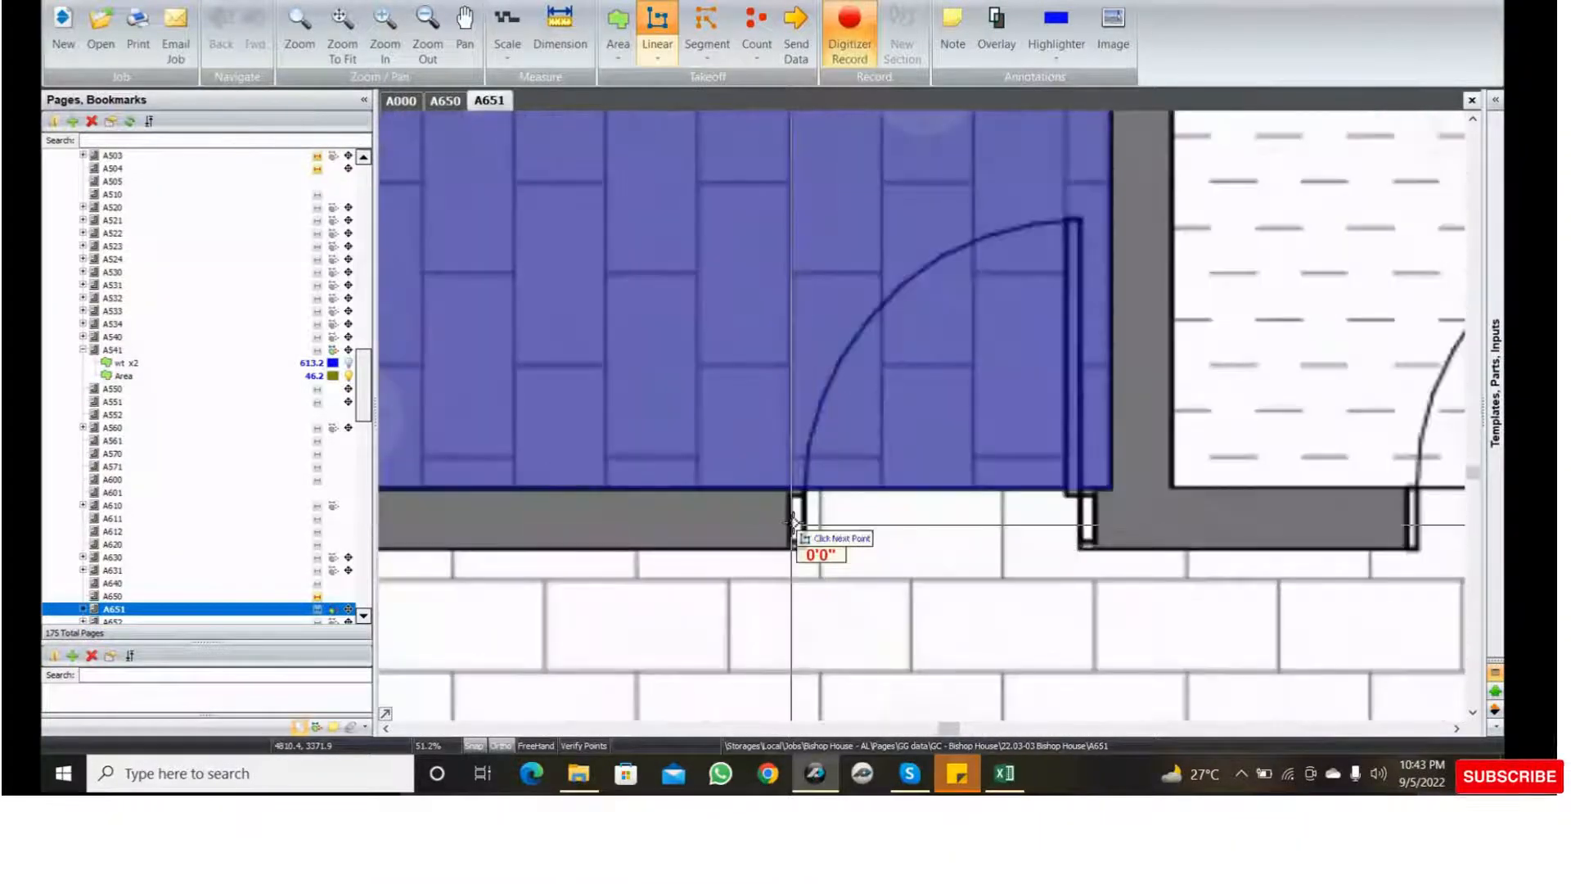
{"action": "scroll", "coordinate": [605, 514], "scroll_direction": "down", "scroll_amount": 1}
{"action": "middle_click_drag", "start_coordinate": [507, 514], "coordinate": [842, 548]}
{"action": "middle_click_drag", "start_coordinate": [578, 548], "coordinate": [1045, 548]}
{"action": "left_click", "coordinate": [468, 532]}
{"action": "scroll", "coordinate": [468, 531], "scroll_direction": "down", "scroll_amount": 3}
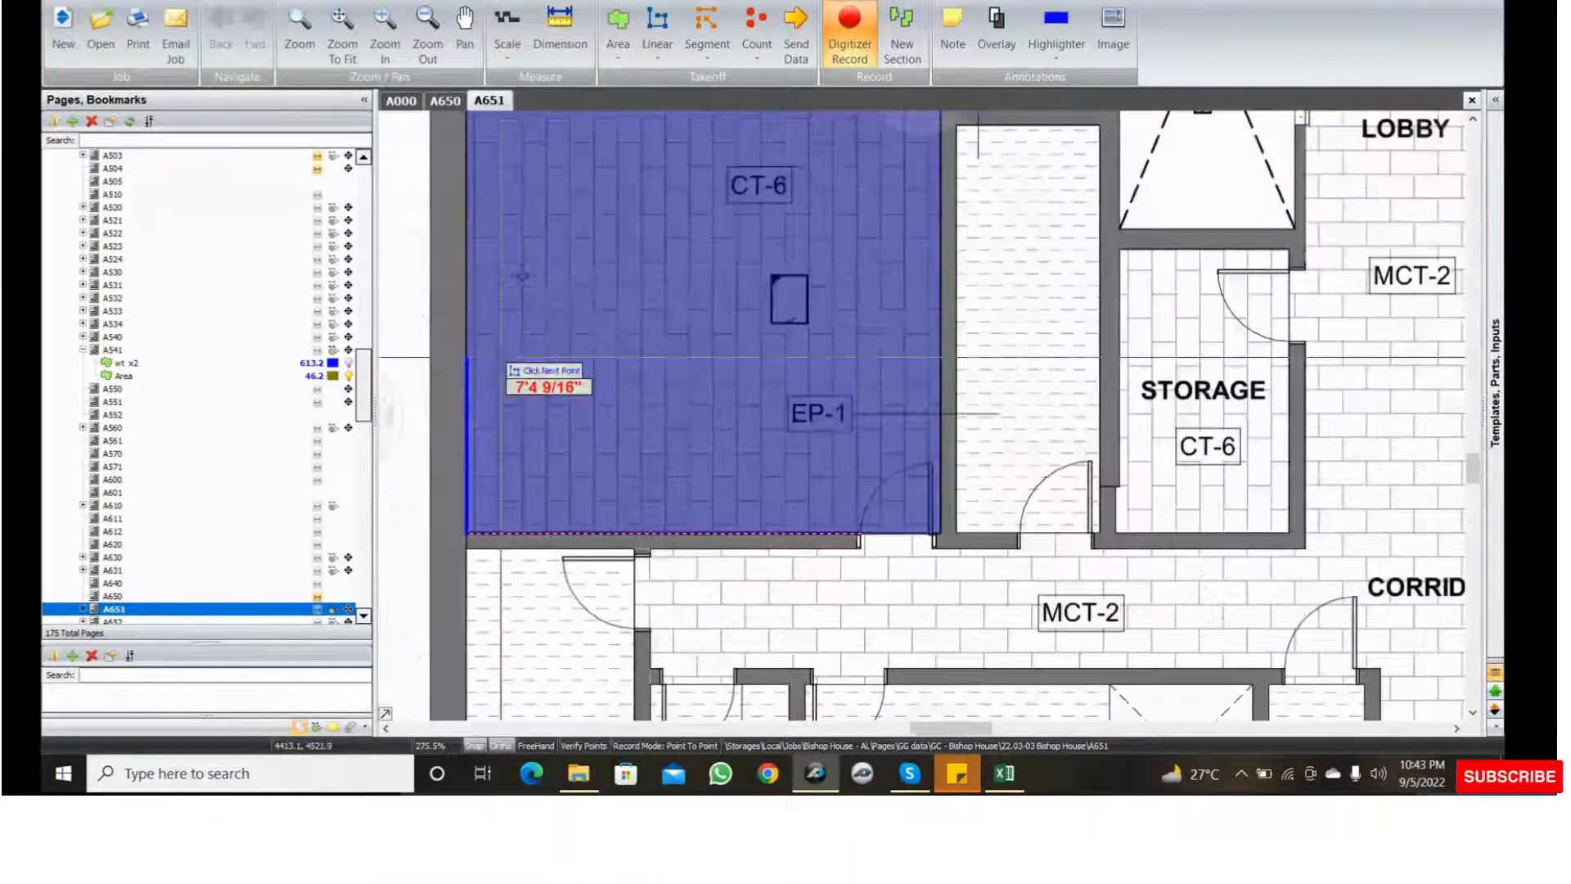
{"action": "middle_click_drag", "start_coordinate": [504, 258], "coordinate": [551, 695]}
{"action": "left_click", "coordinate": [519, 244]}
- Continue the ct6 base along the upper wall of Super's Storage, around the column to the corner beside the elevator shaft
{"action": "scroll", "coordinate": [769, 242], "scroll_direction": "up", "scroll_amount": 2}
{"action": "left_click", "coordinate": [769, 243]}
{"action": "left_click", "coordinate": [769, 272]}
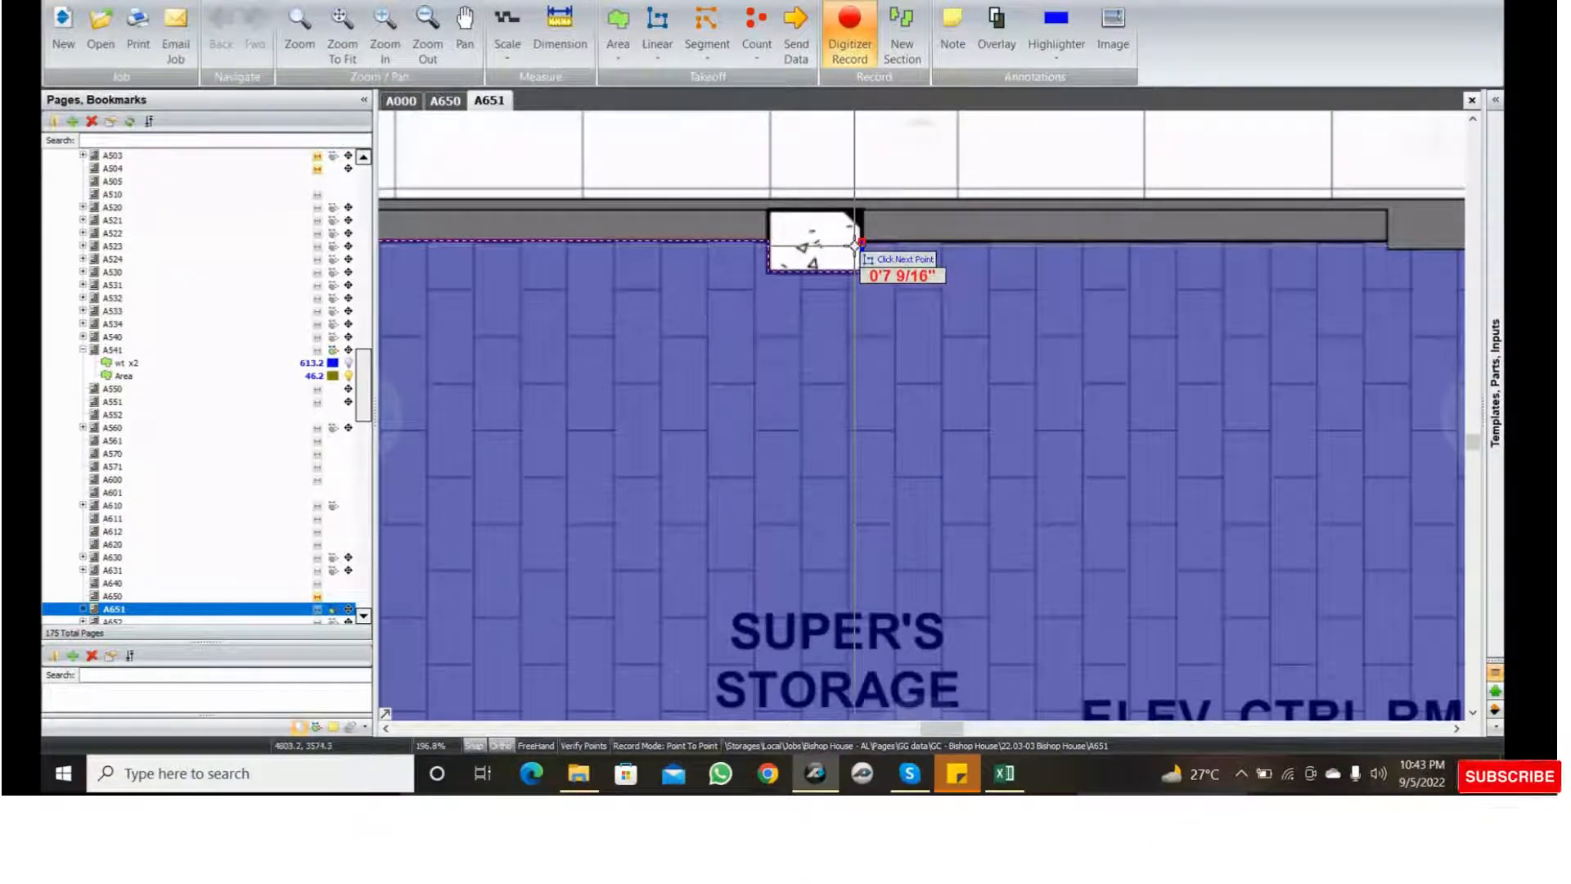
{"action": "scroll", "coordinate": [851, 279], "scroll_direction": "down", "scroll_amount": 2}
{"action": "middle_click_drag", "start_coordinate": [973, 272], "coordinate": [796, 286]}
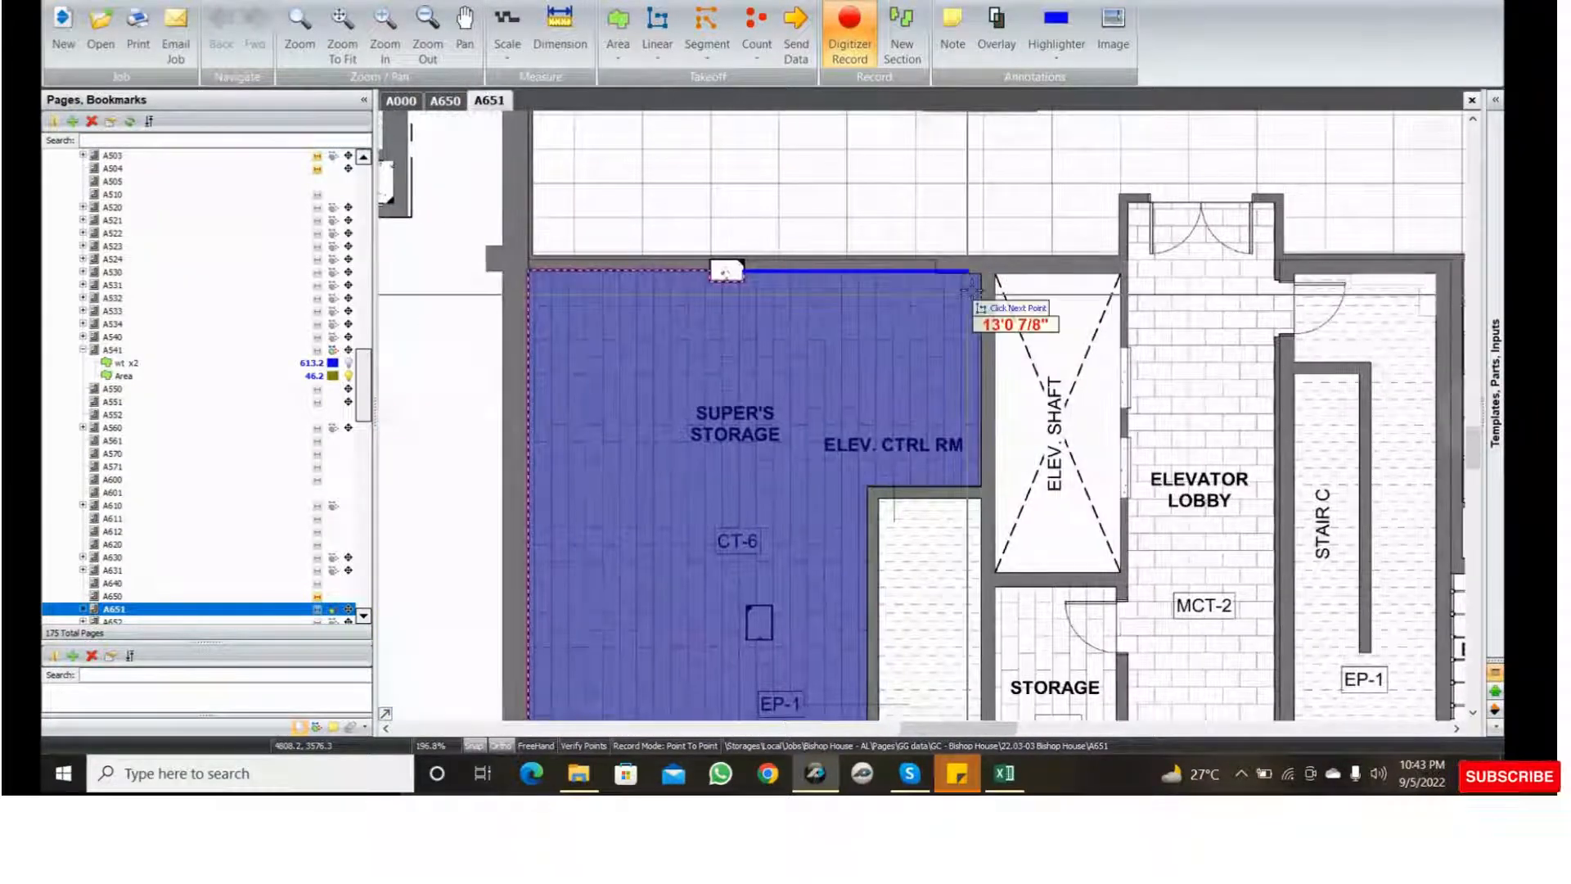
{"action": "left_click", "coordinate": [980, 274]}
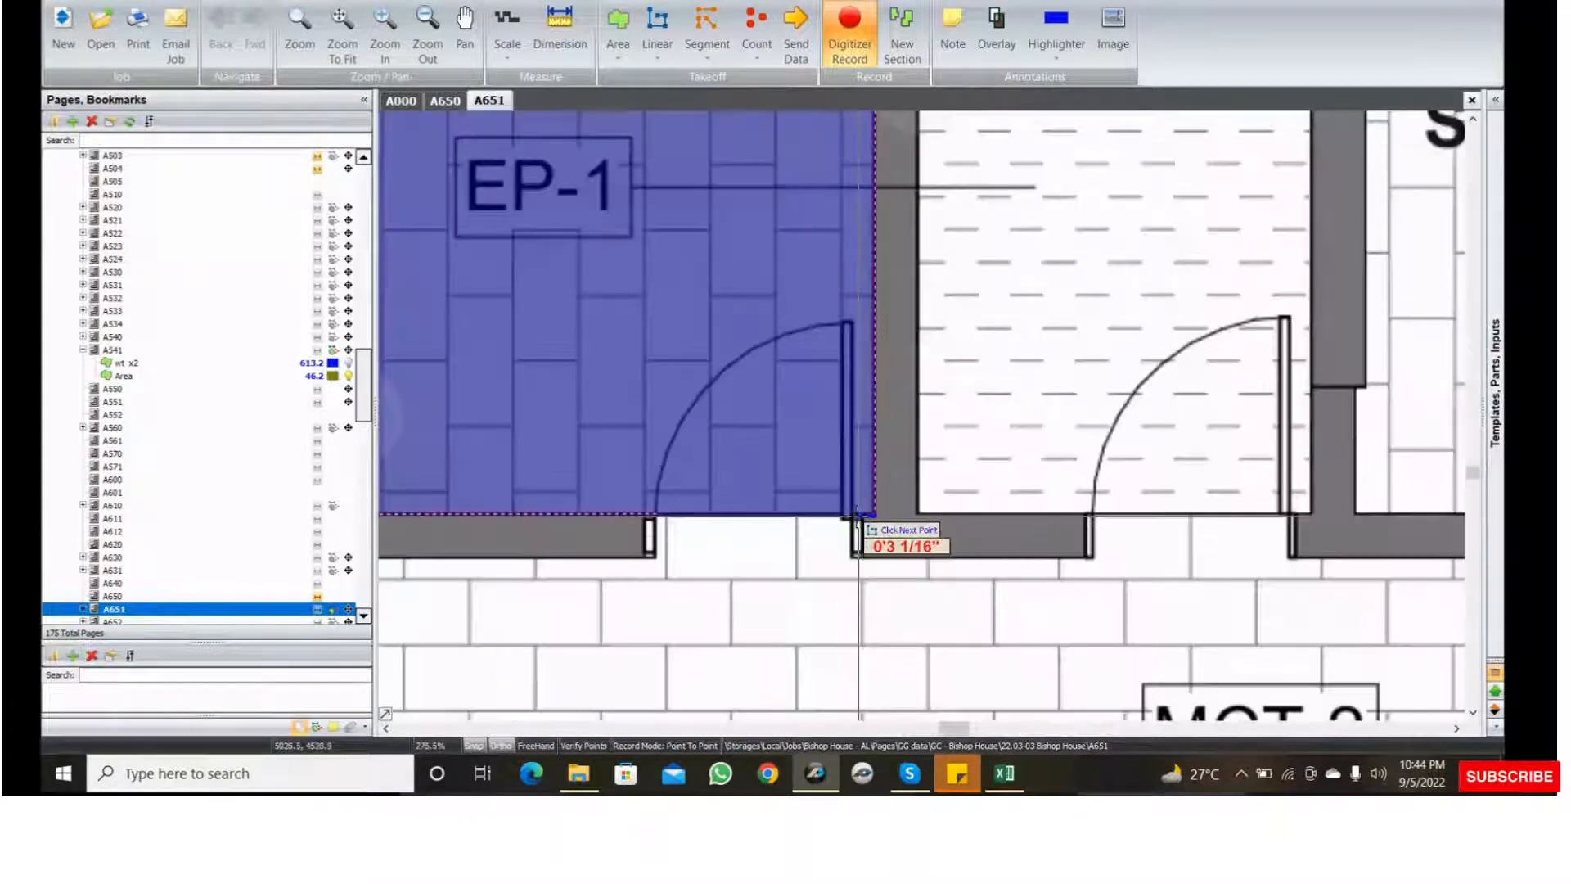
- Finish the ct6 base at the Super's Storage door with short returns on both door jambs
{"action": "left_click", "coordinate": [856, 516]}
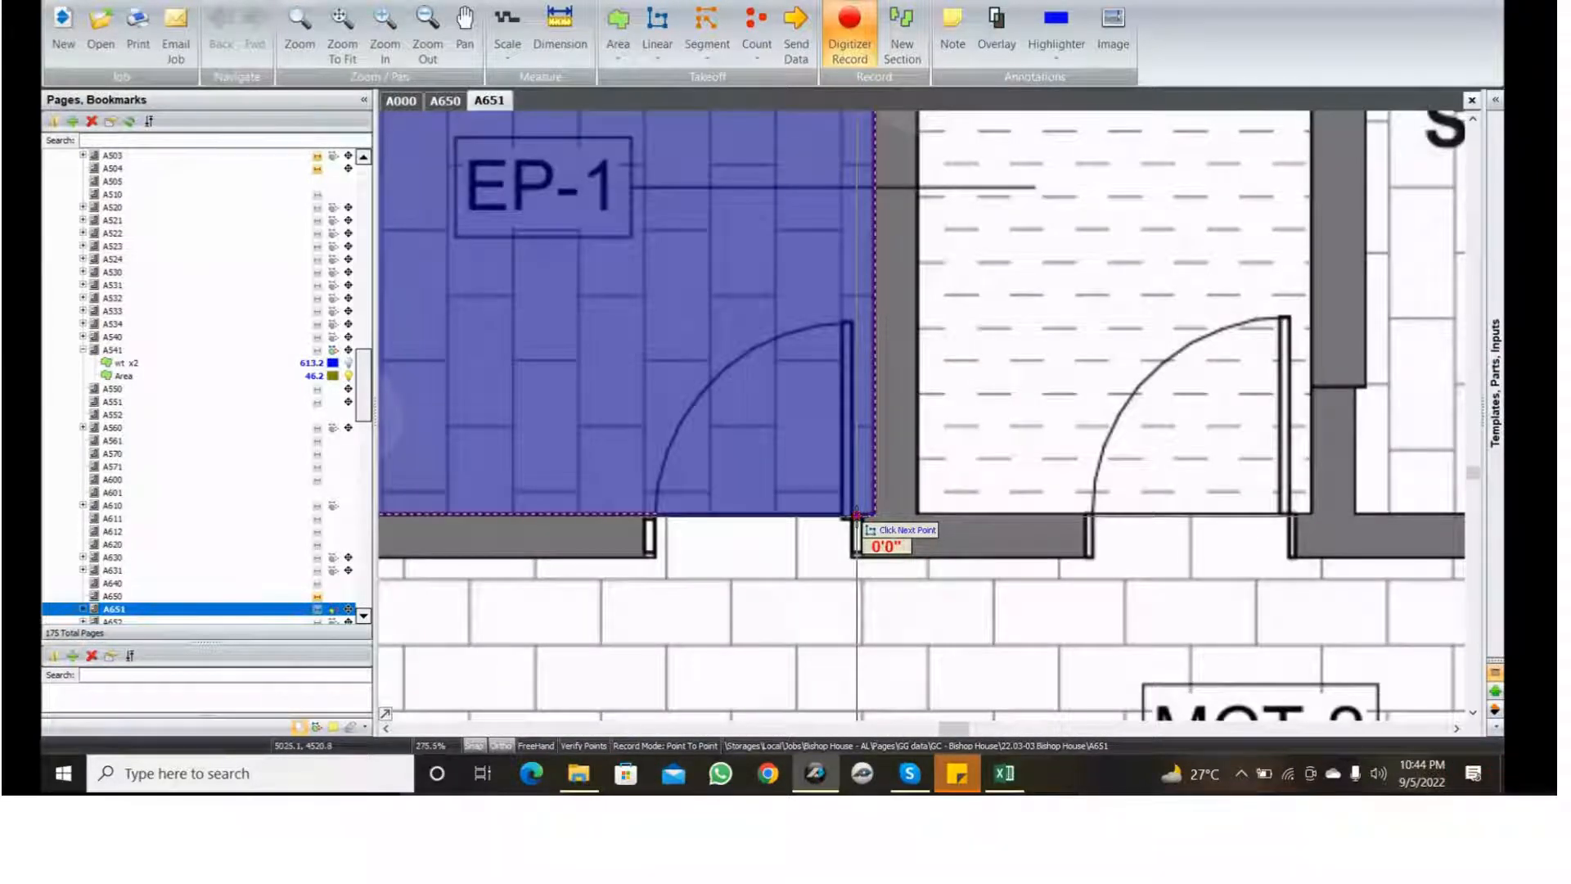
{"action": "left_click", "coordinate": [856, 556]}
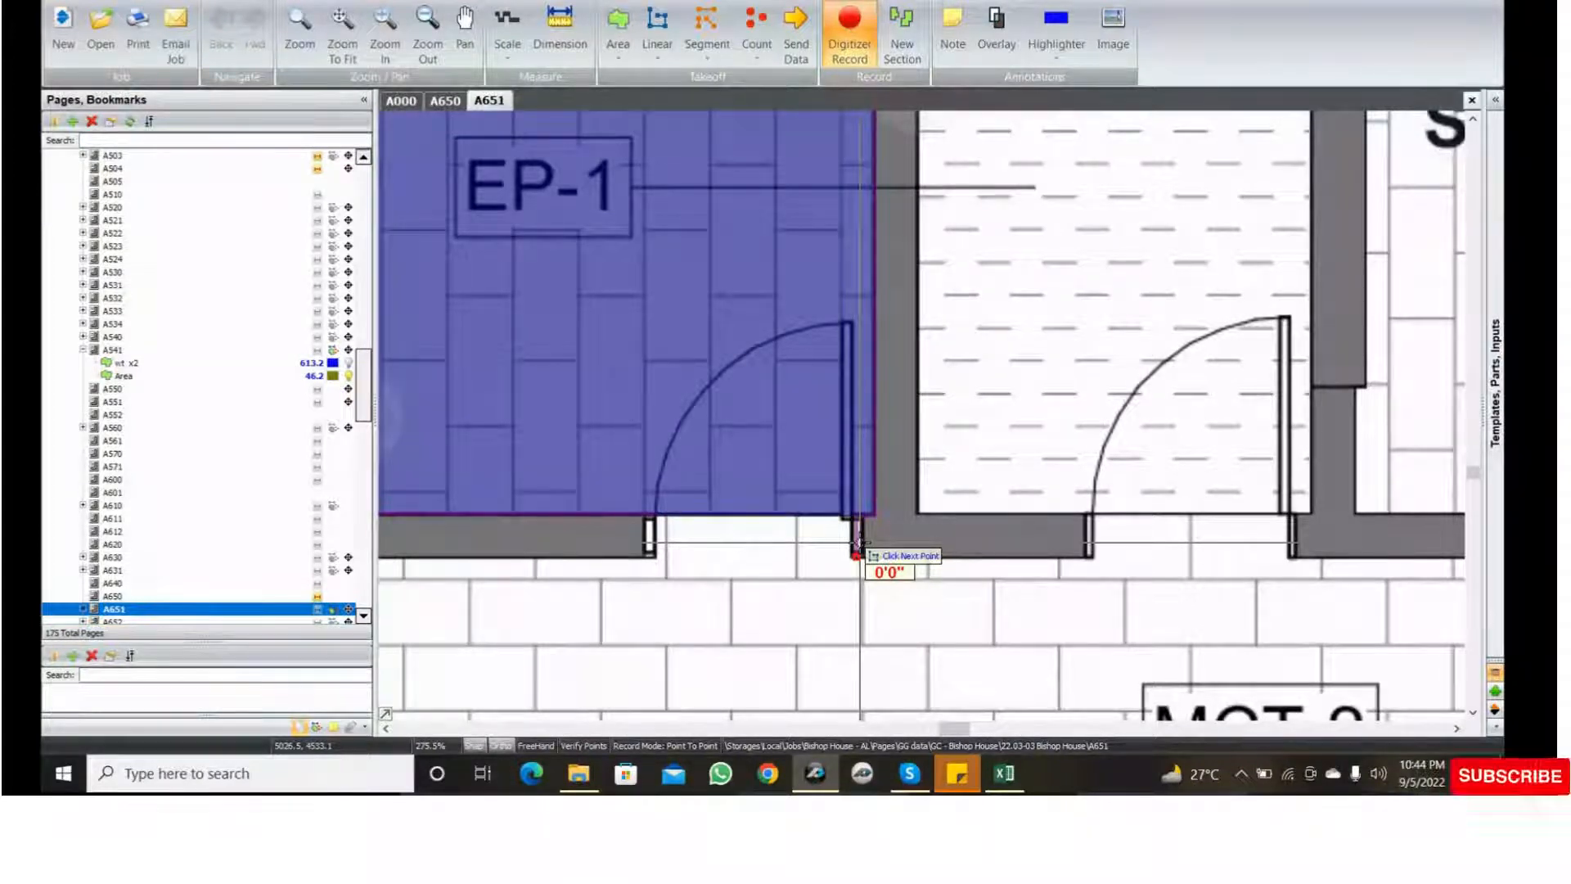
{"action": "left_click", "coordinate": [652, 516]}
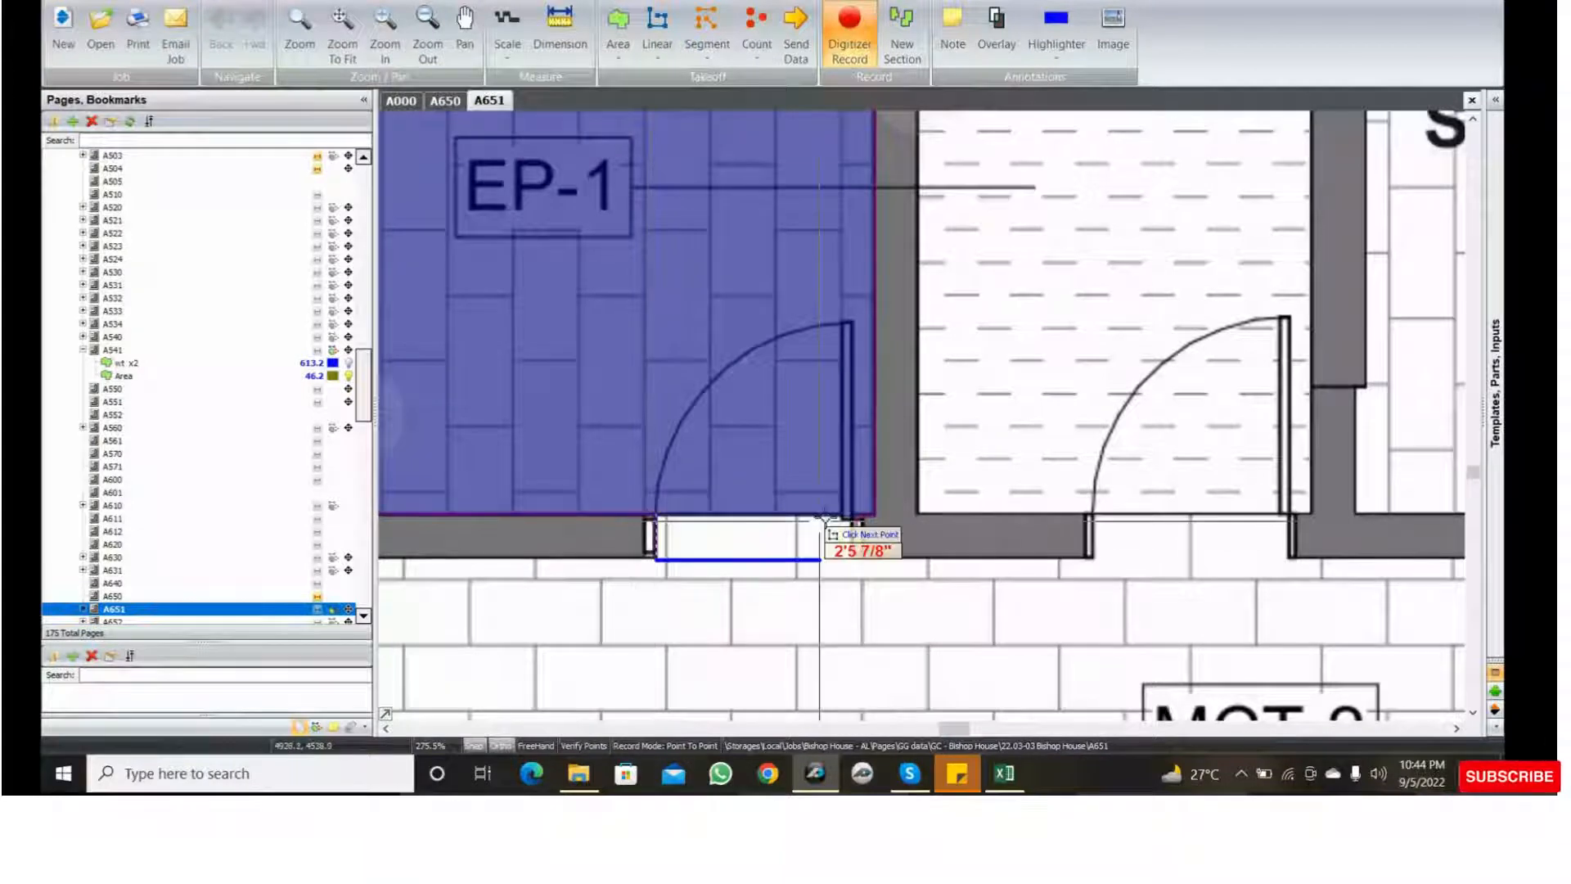
{"action": "double_click", "coordinate": [823, 515]}
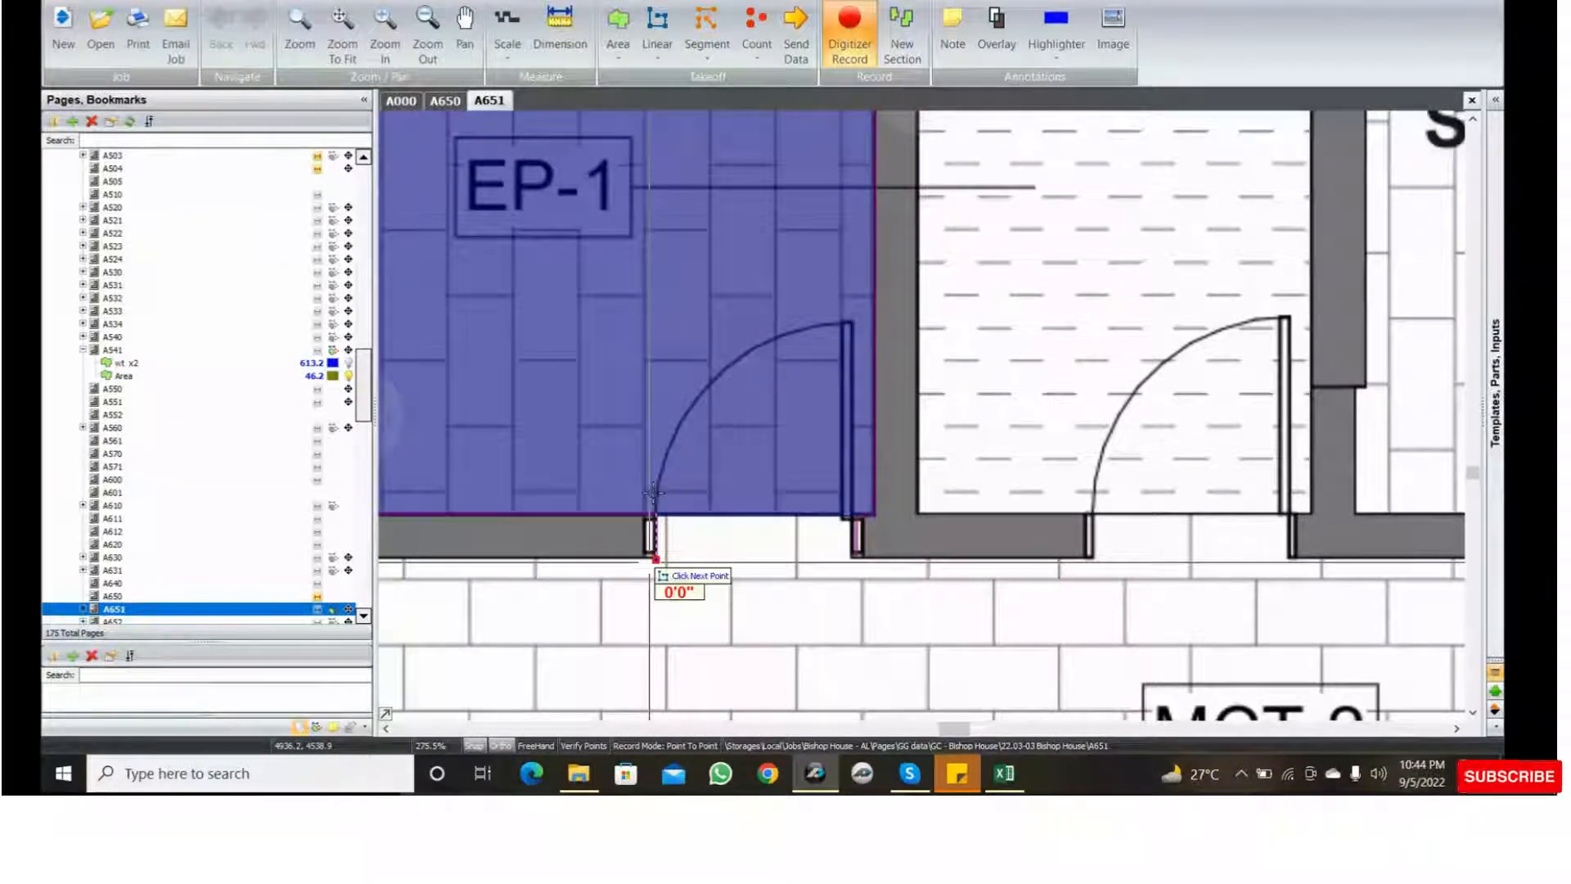
{"action": "key", "text": "Escape"}
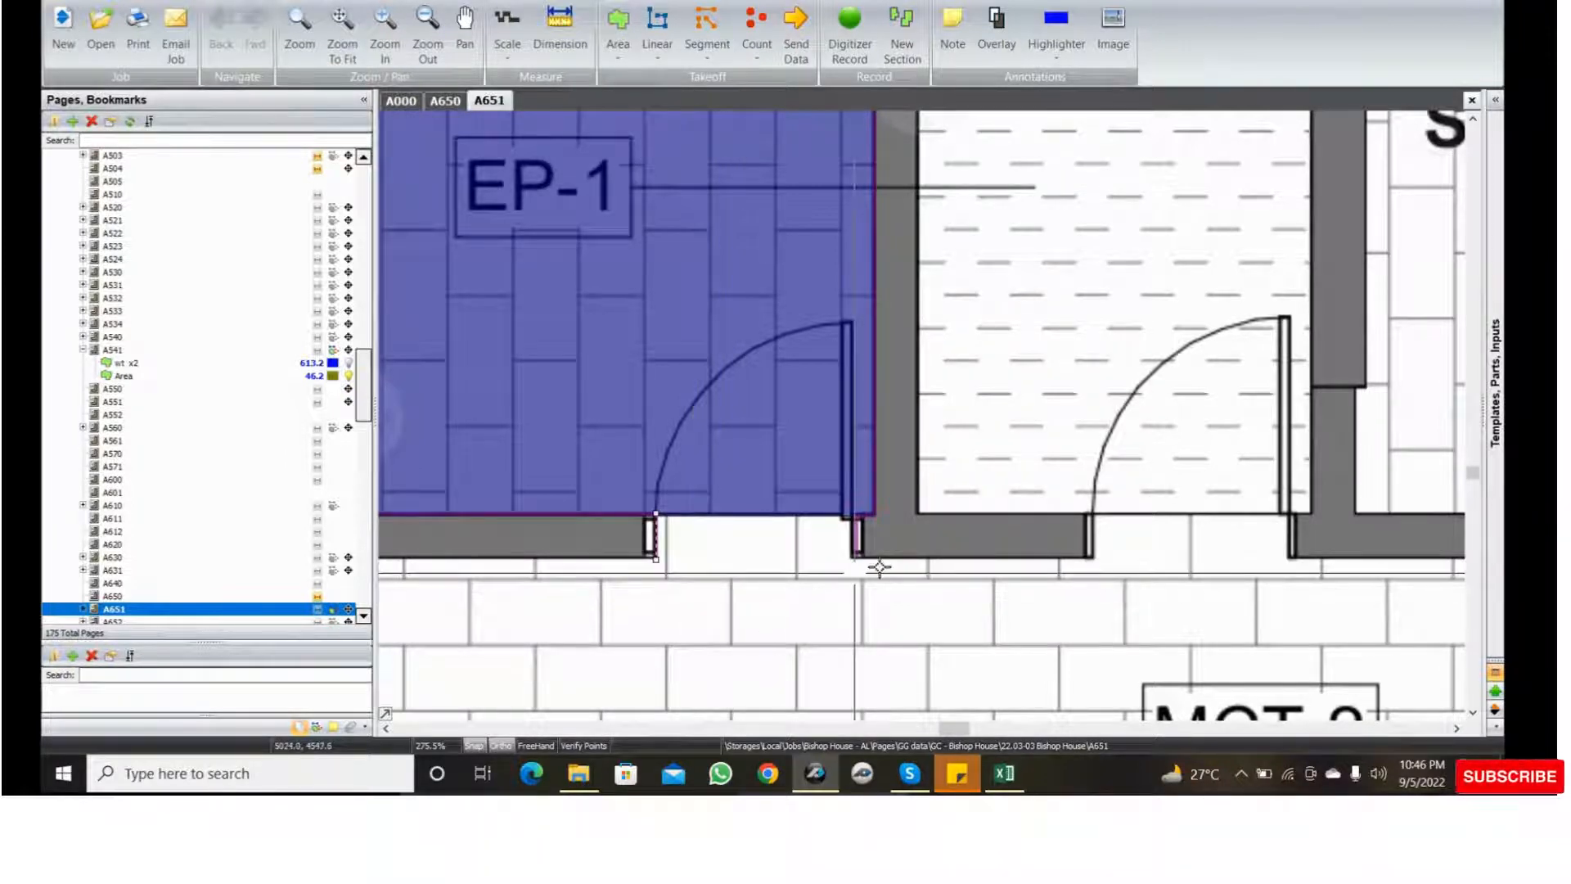
- Return to the A650 finish schedule and check the wall finish listed for Super's Storage
{"action": "scroll", "coordinate": [891, 503], "scroll_direction": "down", "scroll_amount": 2}
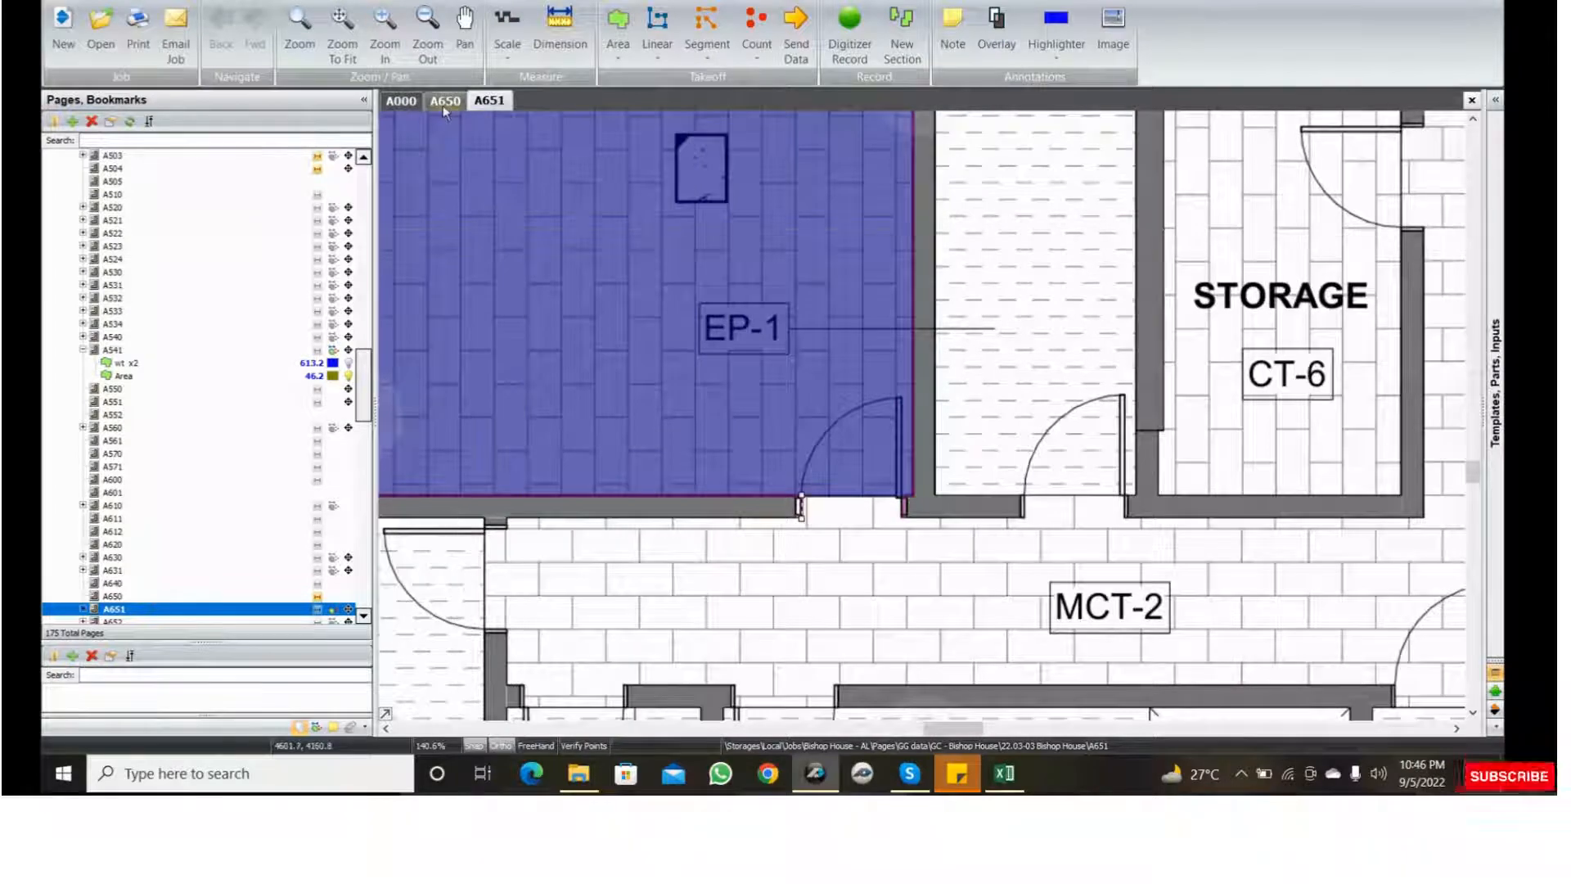
{"action": "left_click", "coordinate": [446, 104]}
{"action": "scroll", "coordinate": [841, 320], "scroll_direction": "down", "scroll_amount": 3}
{"action": "middle_click_drag", "start_coordinate": [978, 407], "coordinate": [875, 675]}
{"action": "middle_click_drag", "start_coordinate": [933, 123], "coordinate": [952, 575]}
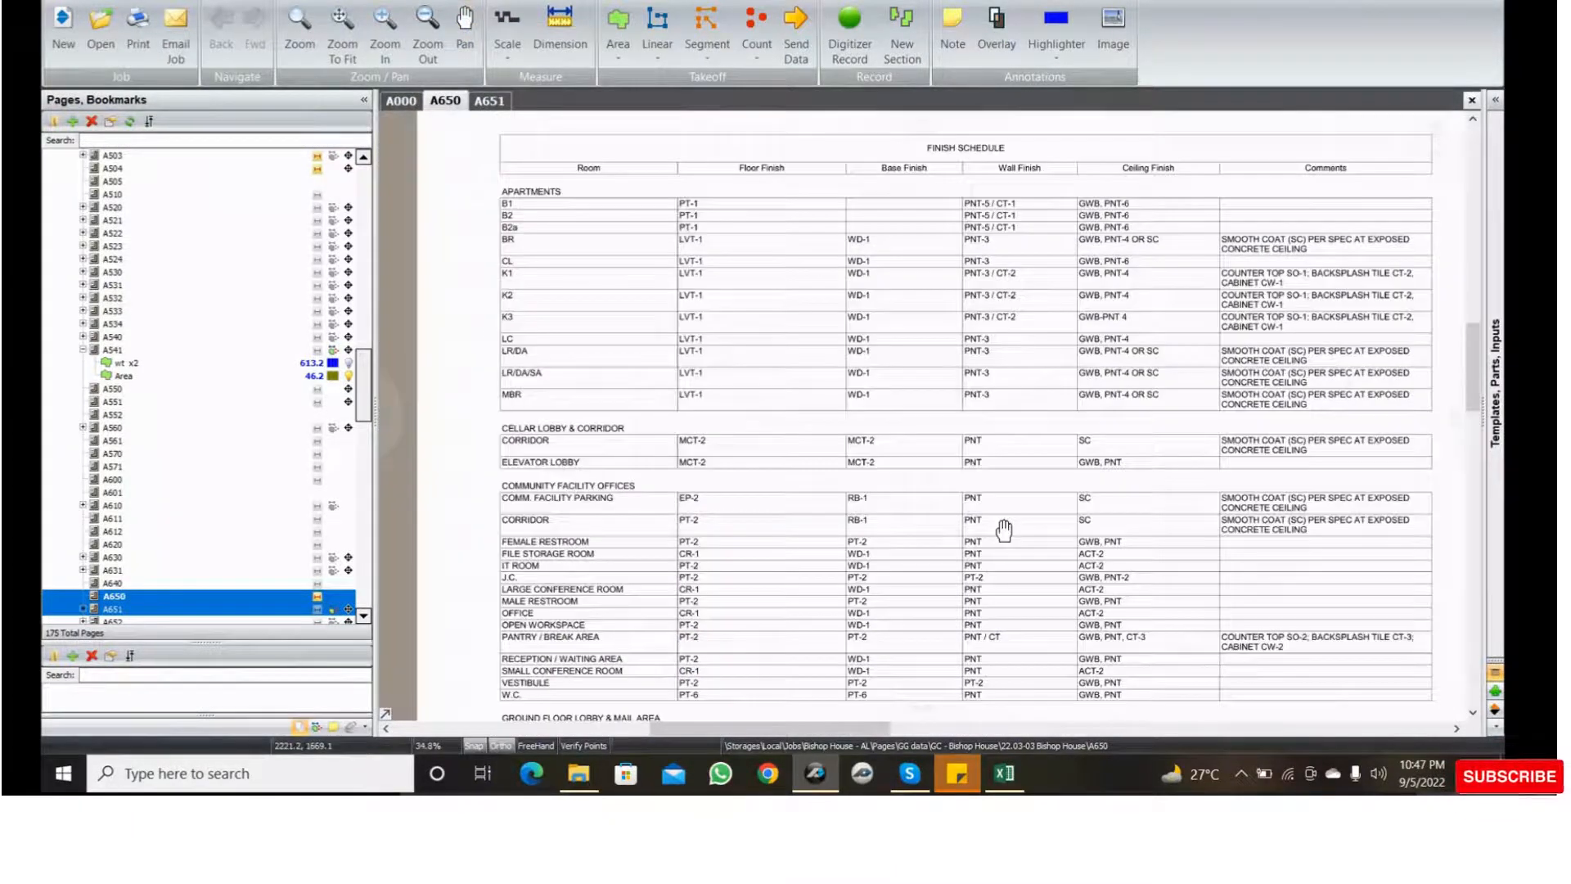
{"action": "middle_click_drag", "start_coordinate": [1004, 531], "coordinate": [1003, 625]}
{"action": "middle_click_drag", "start_coordinate": [972, 478], "coordinate": [857, 115]}
{"action": "middle_click_drag", "start_coordinate": [884, 463], "coordinate": [886, 220]}
{"action": "scroll", "coordinate": [884, 492], "scroll_direction": "up", "scroll_amount": 5}
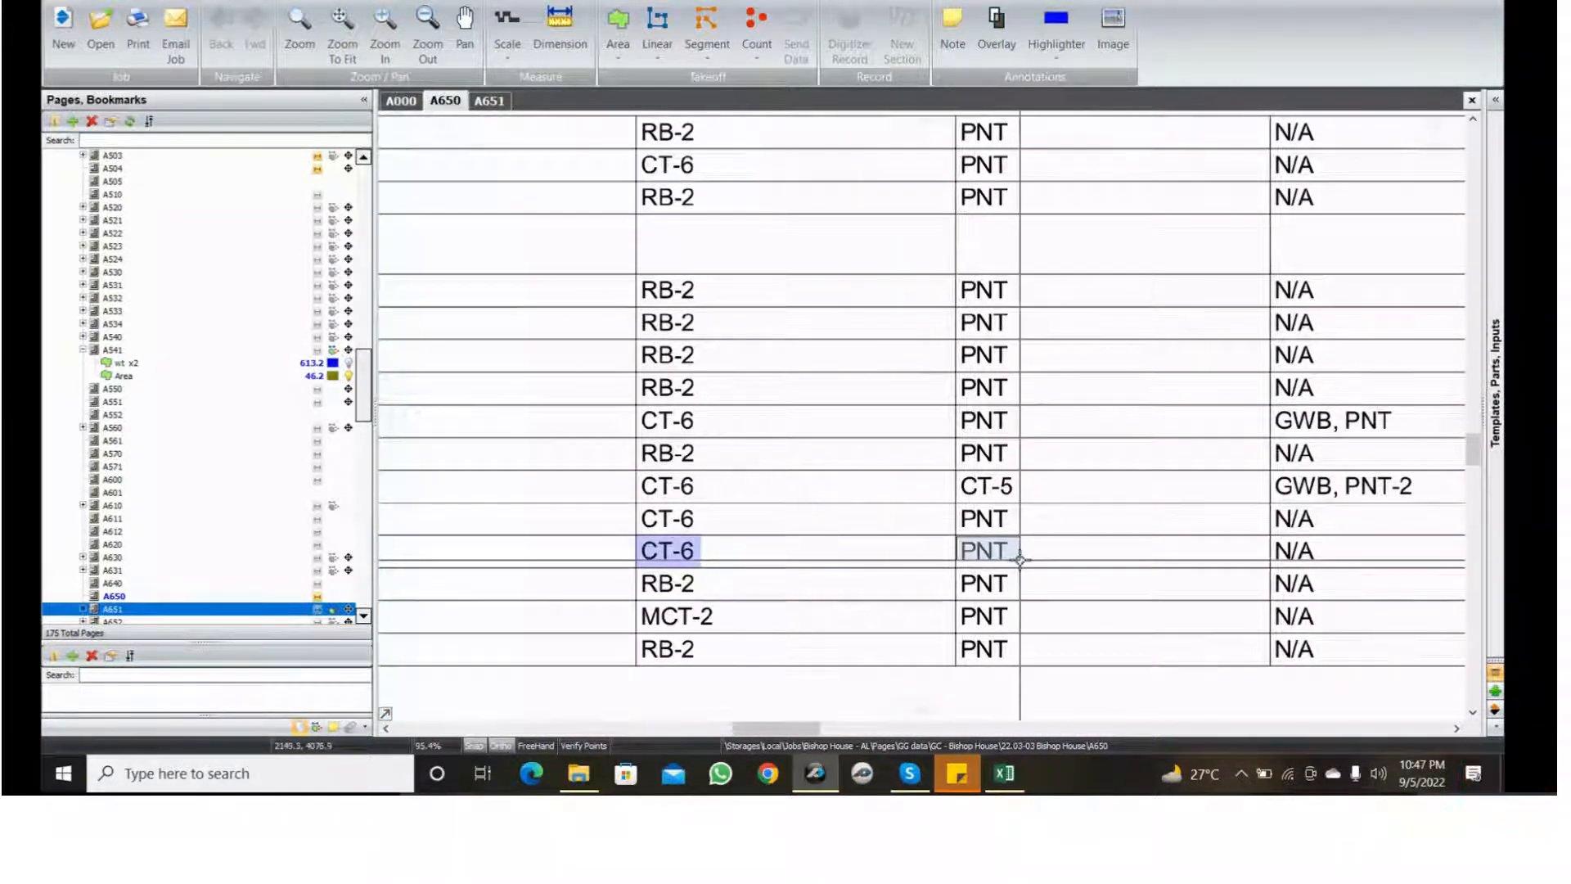
{"action": "scroll", "coordinate": [1031, 548], "scroll_direction": "down", "scroll_amount": 5}
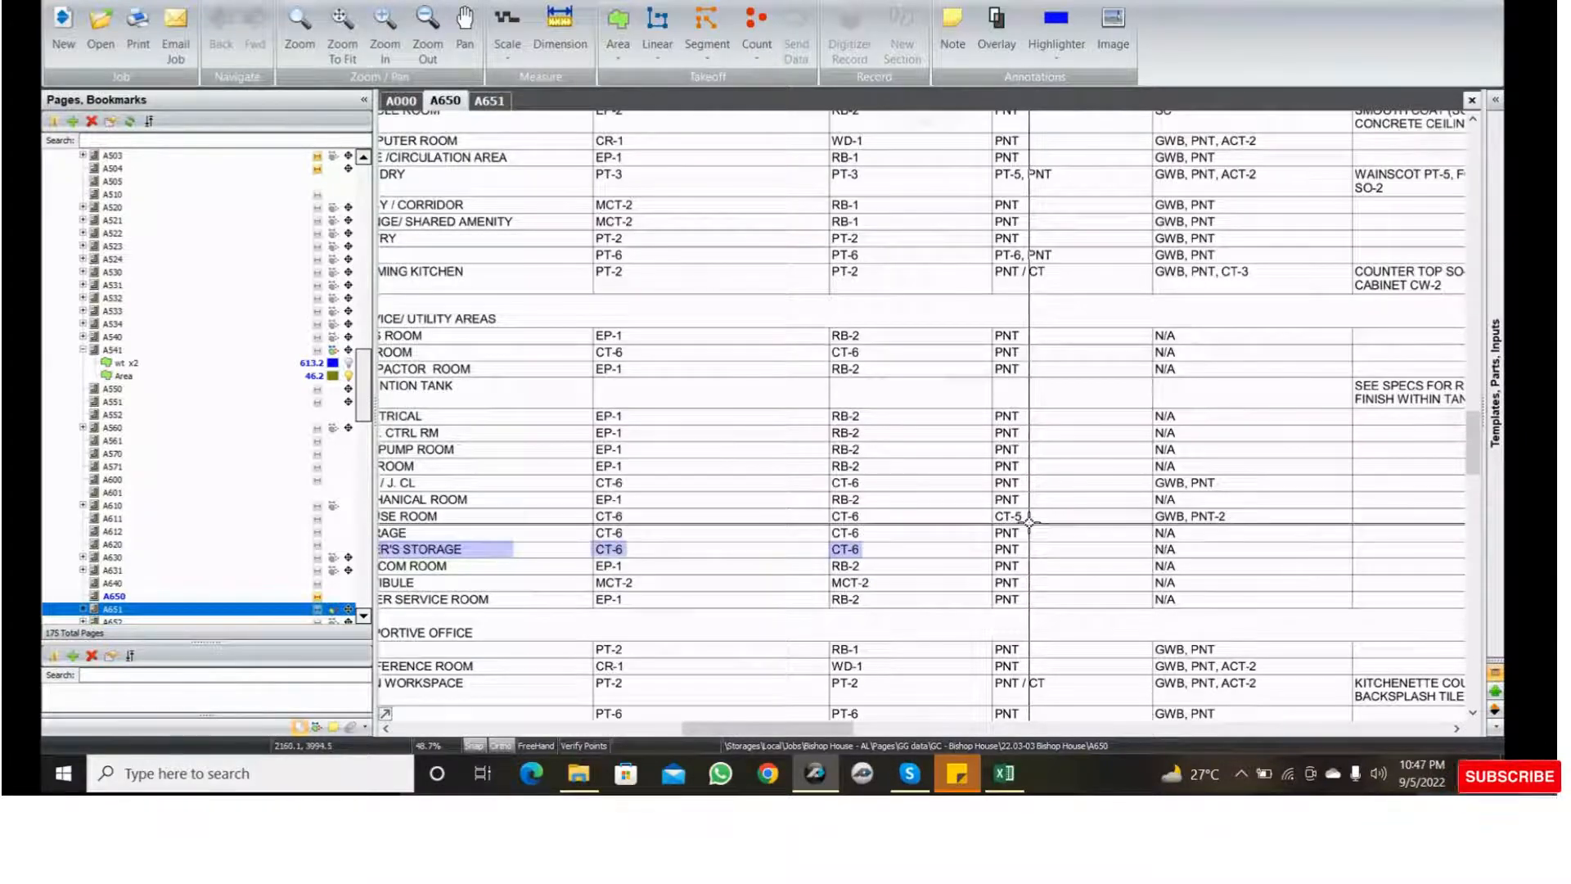
- Look through the A650 finish specifications, from the carpet, vinyl and marmoleum entries down to the wood base
{"action": "scroll", "coordinate": [1030, 490], "scroll_direction": "down", "scroll_amount": 3}
{"action": "middle_click_drag", "start_coordinate": [1031, 473], "coordinate": [881, 457]}
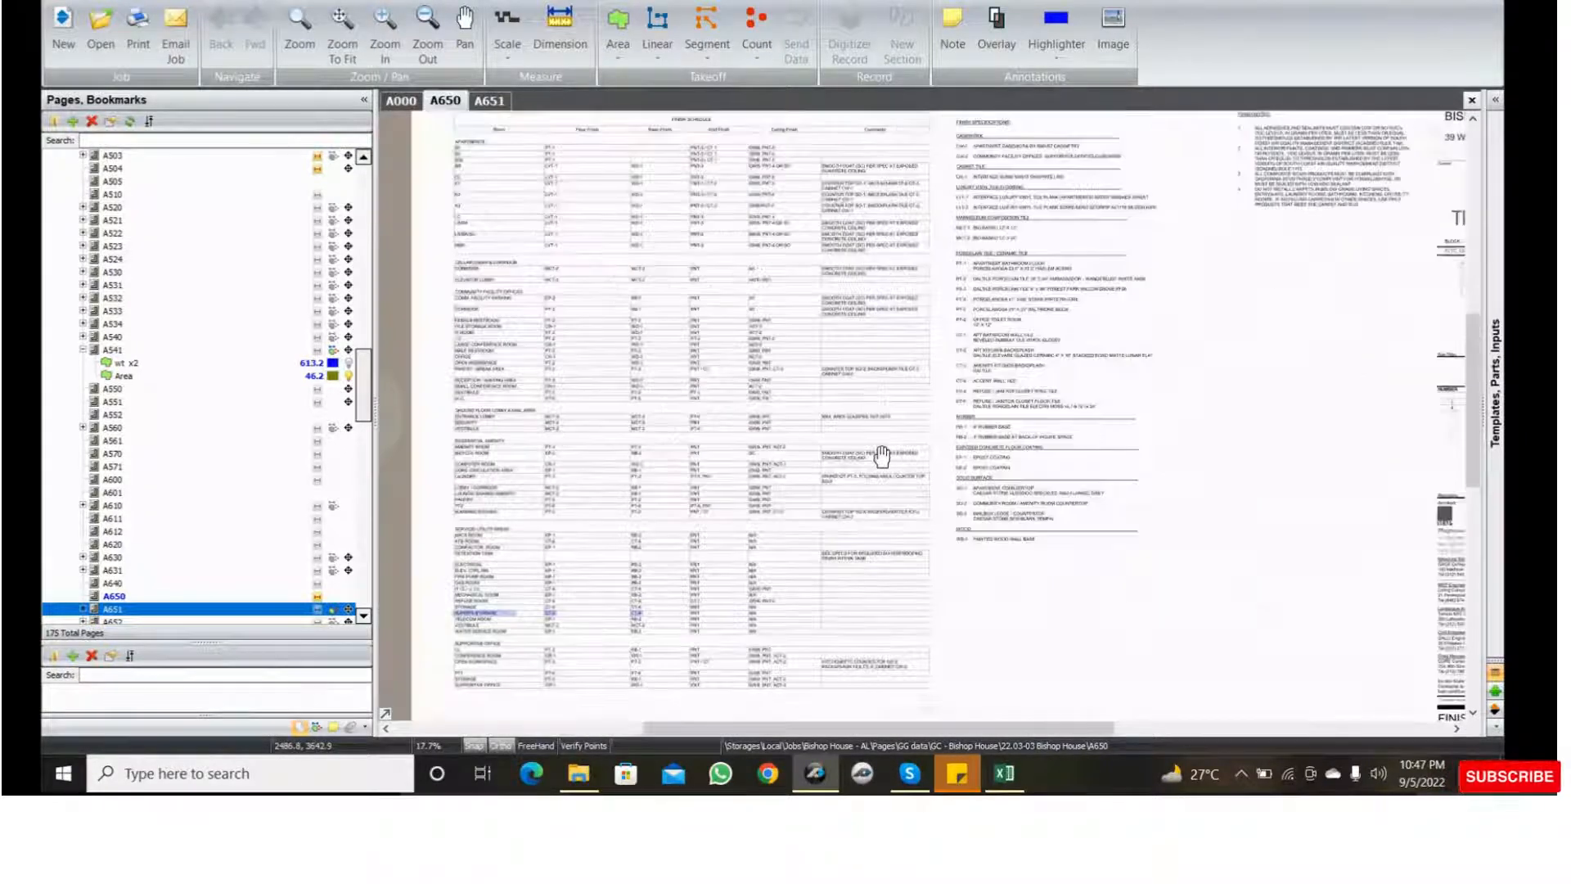
{"action": "scroll", "coordinate": [881, 457], "scroll_direction": "up", "scroll_amount": 8}
{"action": "scroll", "coordinate": [817, 498], "scroll_direction": "up", "scroll_amount": 5}
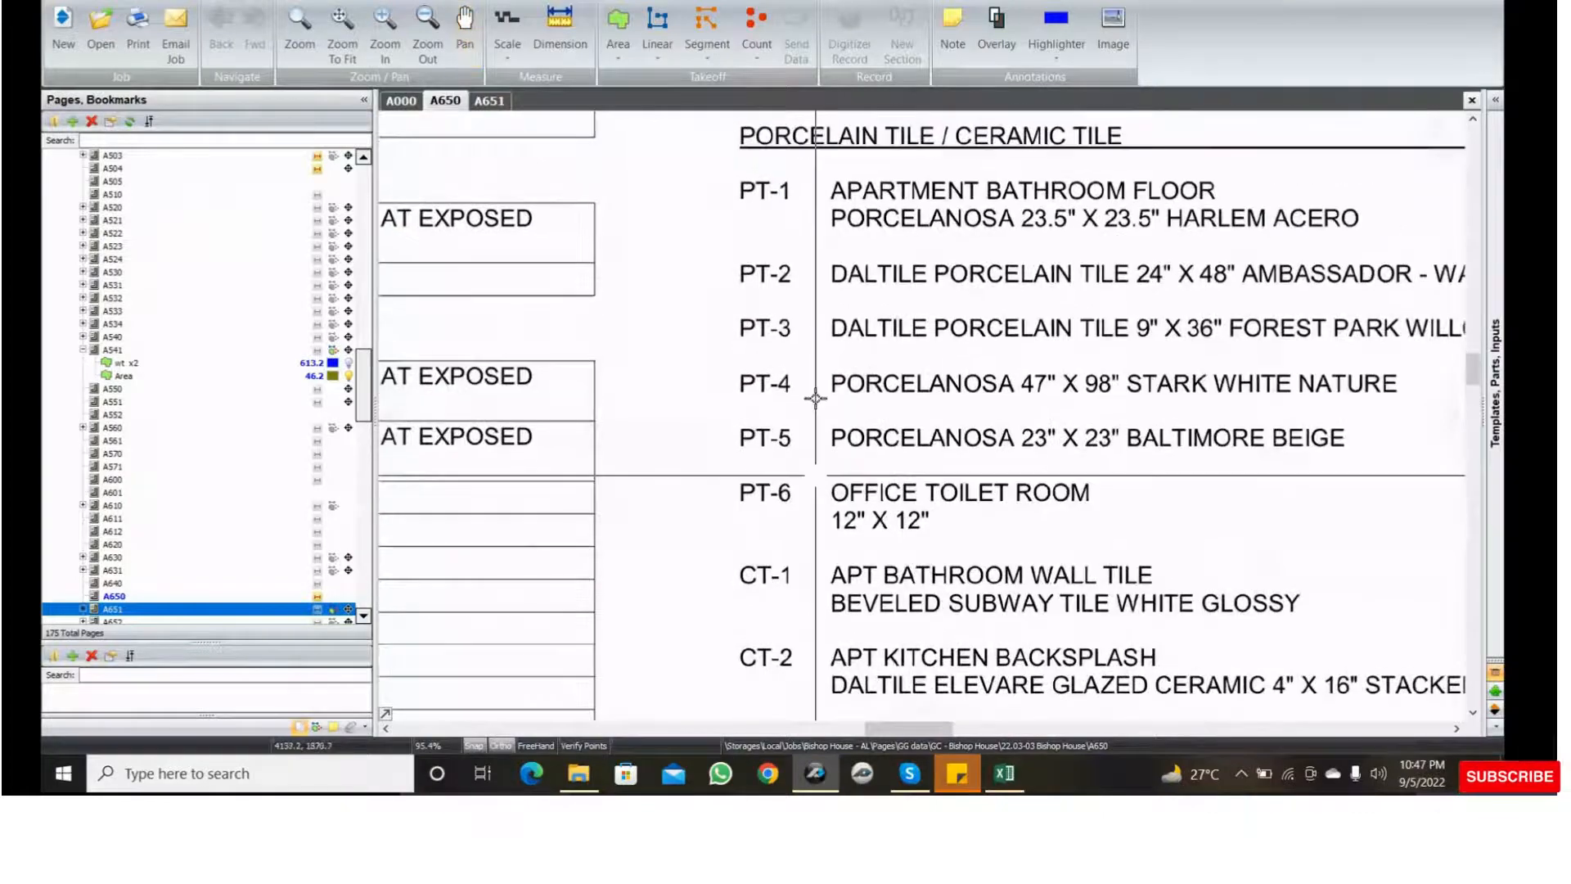
{"action": "scroll", "coordinate": [826, 333], "scroll_direction": "up", "scroll_amount": 10}
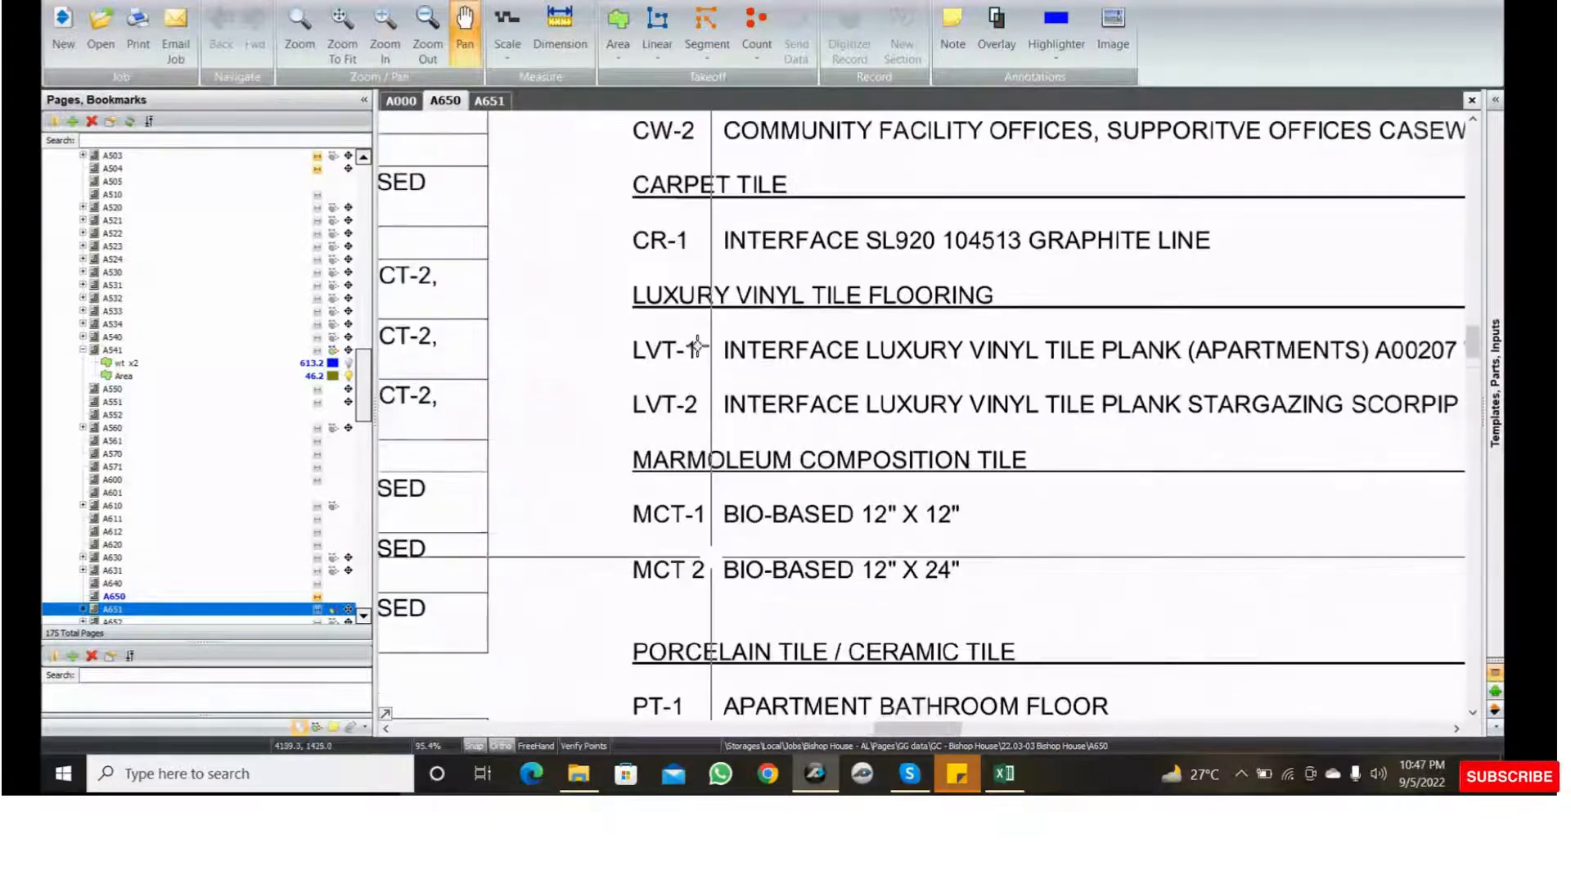
{"action": "scroll", "coordinate": [716, 300], "scroll_direction": "down", "scroll_amount": 2}
{"action": "scroll", "coordinate": [717, 300], "scroll_direction": "down", "scroll_amount": 2}
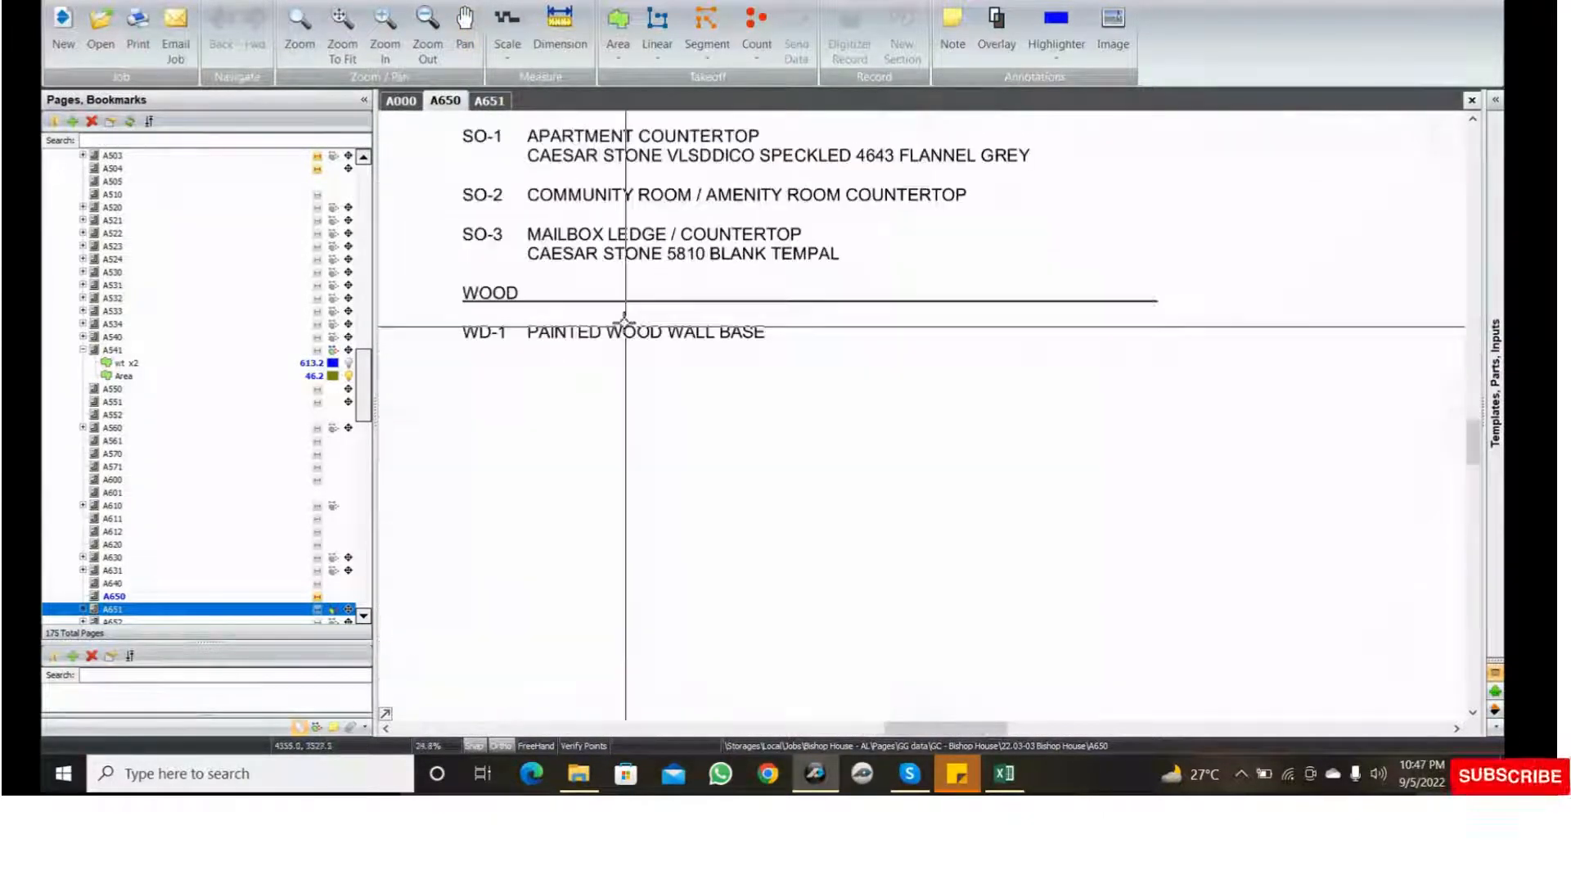
- Check the ceramic tile and rubber base specifications on A650, and return to the Super's Storage row of the schedule
{"action": "scroll", "coordinate": [624, 326], "scroll_direction": "up", "scroll_amount": 1}
{"action": "middle_click_drag", "start_coordinate": [625, 327], "coordinate": [761, 695]}
{"action": "middle_click_drag", "start_coordinate": [674, 344], "coordinate": [716, 523]}
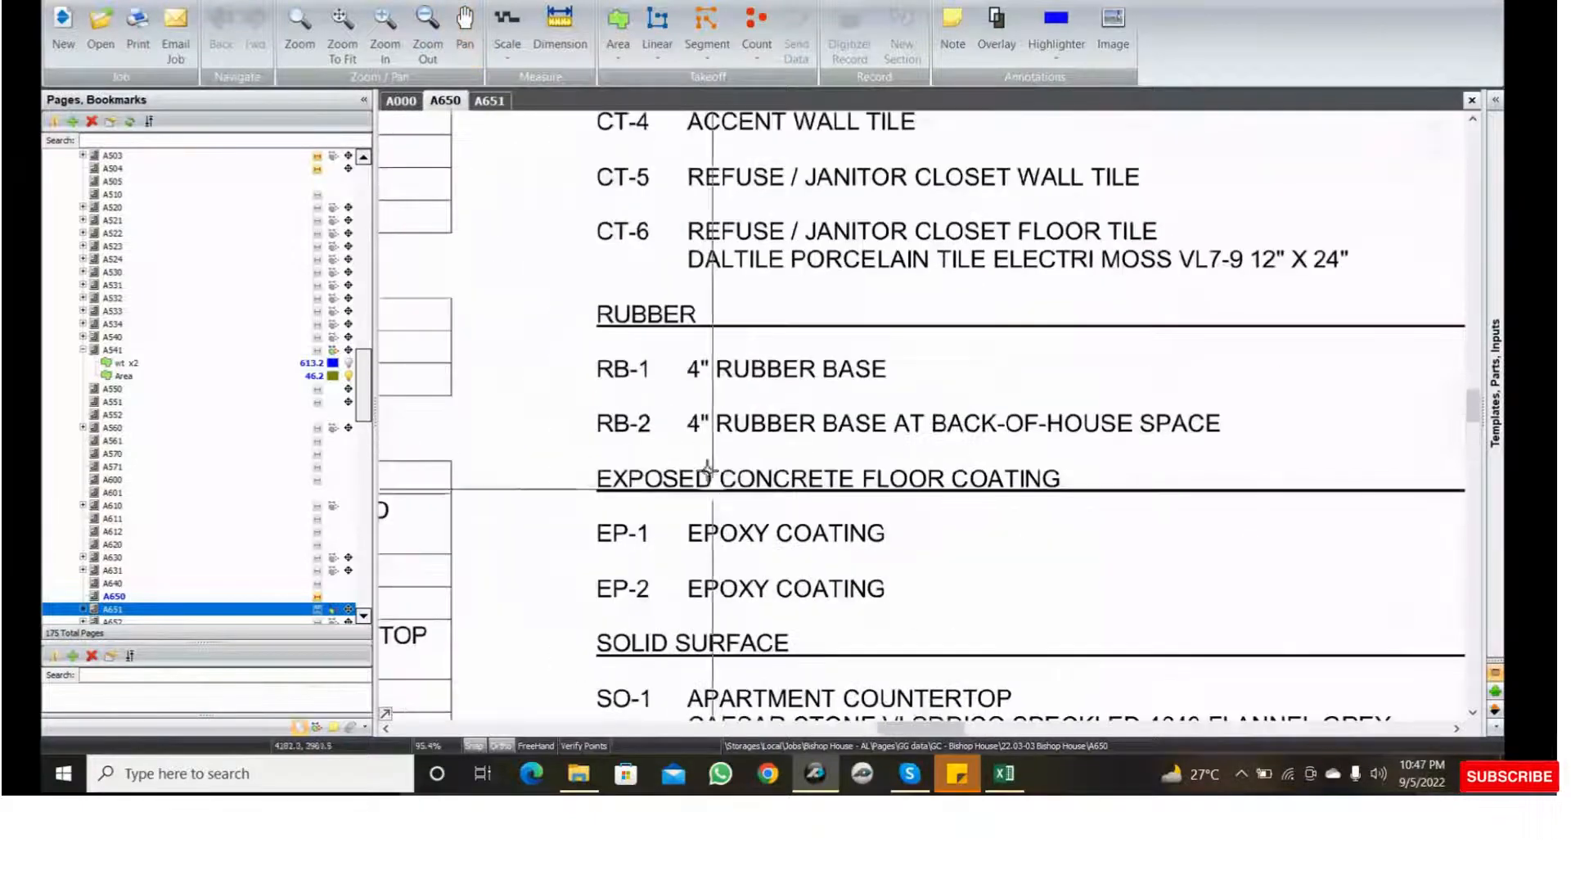
{"action": "middle_click_drag", "start_coordinate": [708, 468], "coordinate": [845, 669]}
{"action": "scroll", "coordinate": [816, 445], "scroll_direction": "down", "scroll_amount": 2}
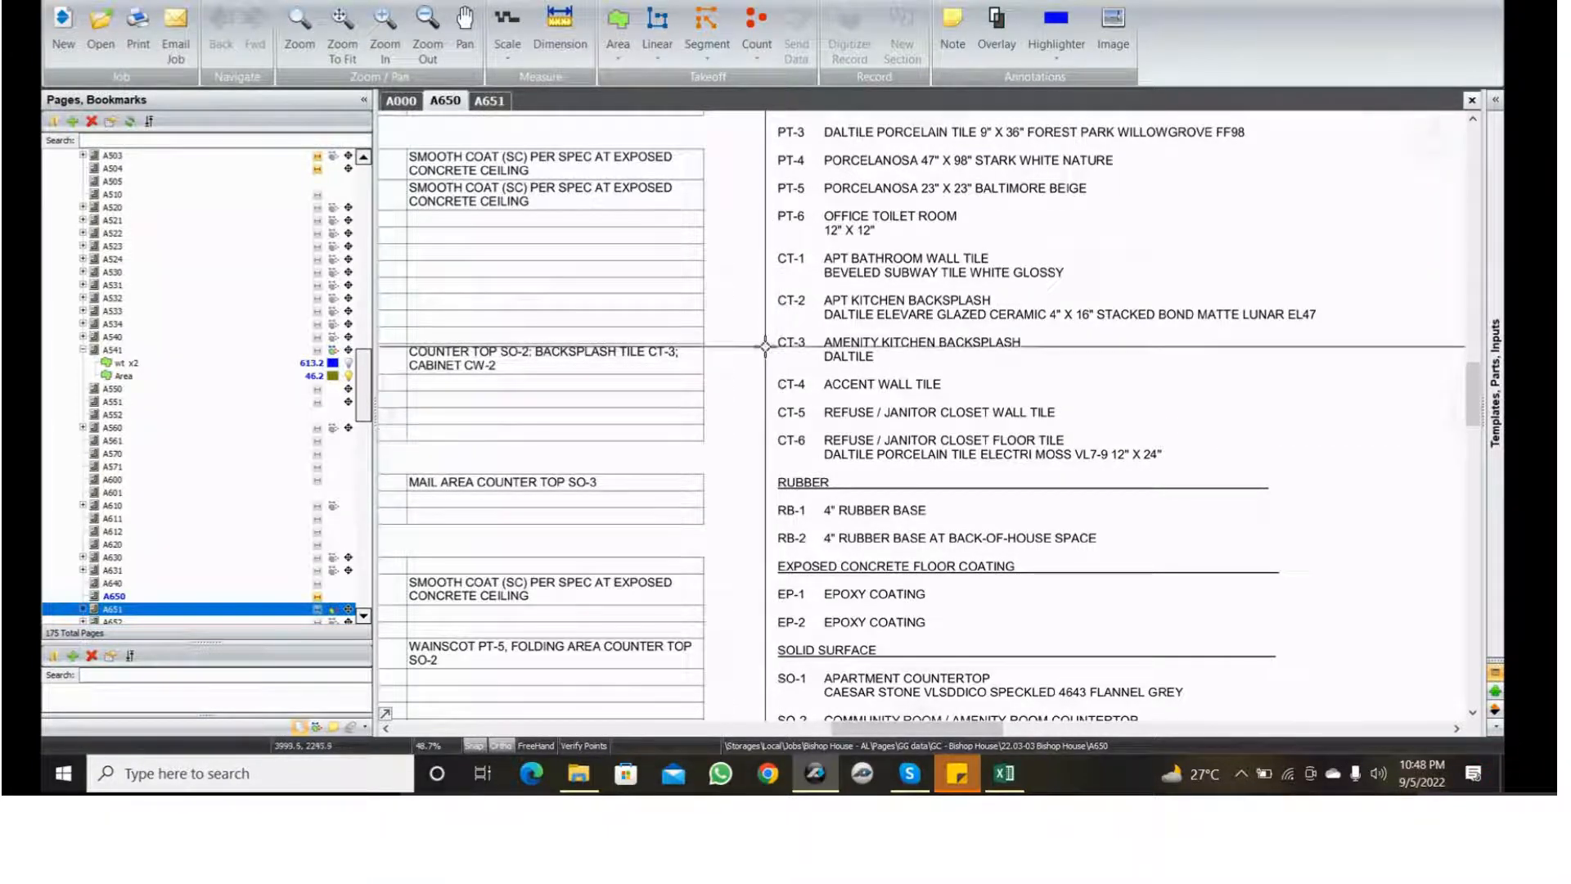
{"action": "middle_click_drag", "start_coordinate": [762, 344], "coordinate": [754, 441]}
{"action": "middle_click_drag", "start_coordinate": [741, 242], "coordinate": [755, 311]}
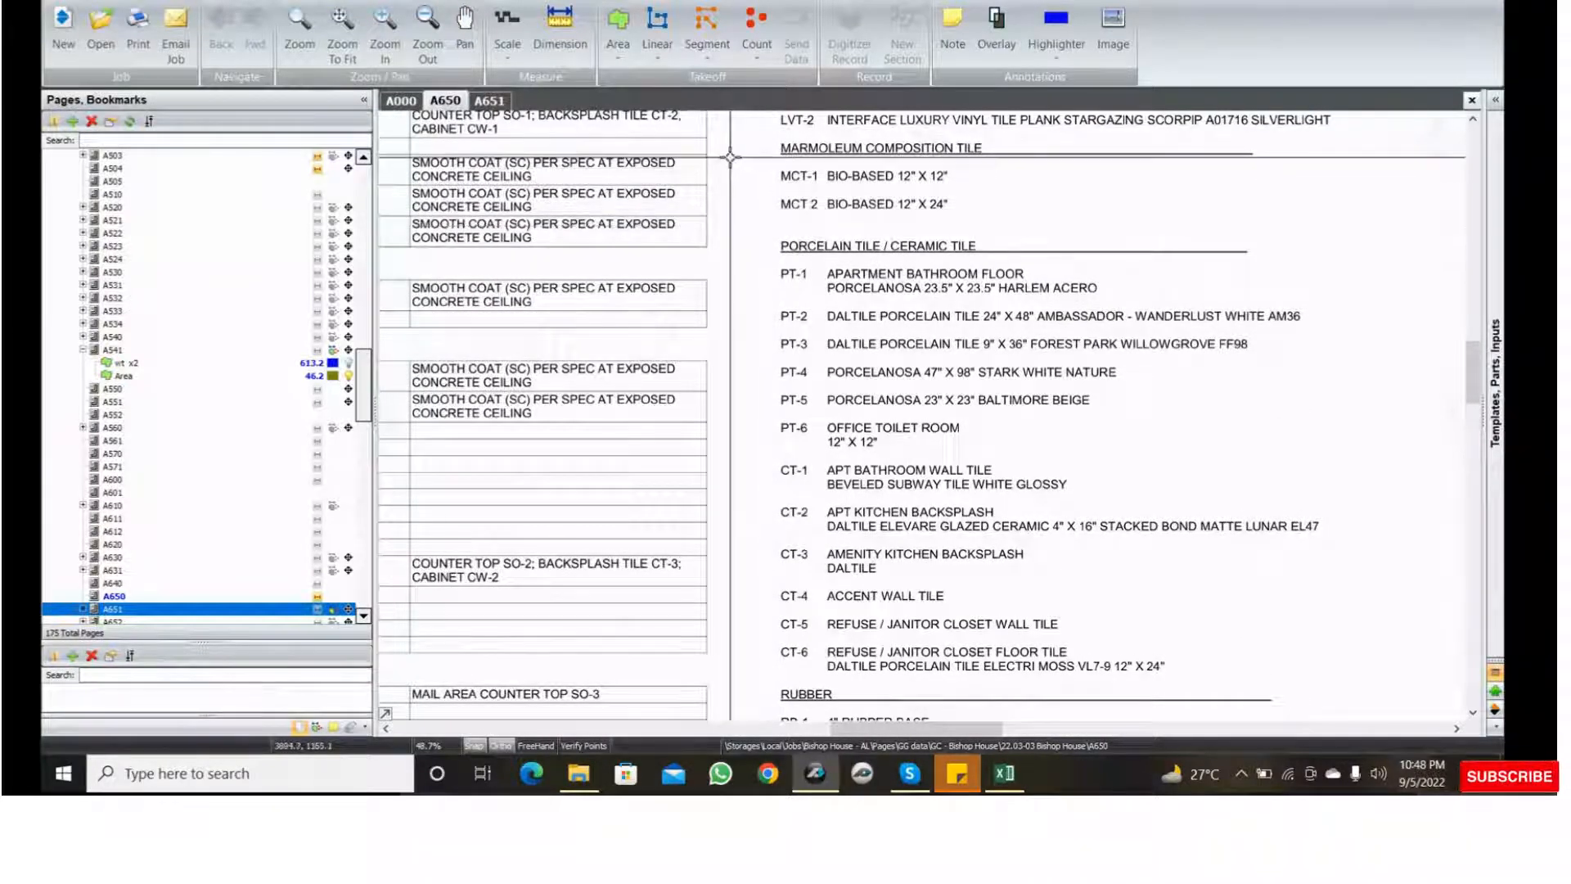
{"action": "scroll", "coordinate": [833, 429], "scroll_direction": "down", "scroll_amount": 5}
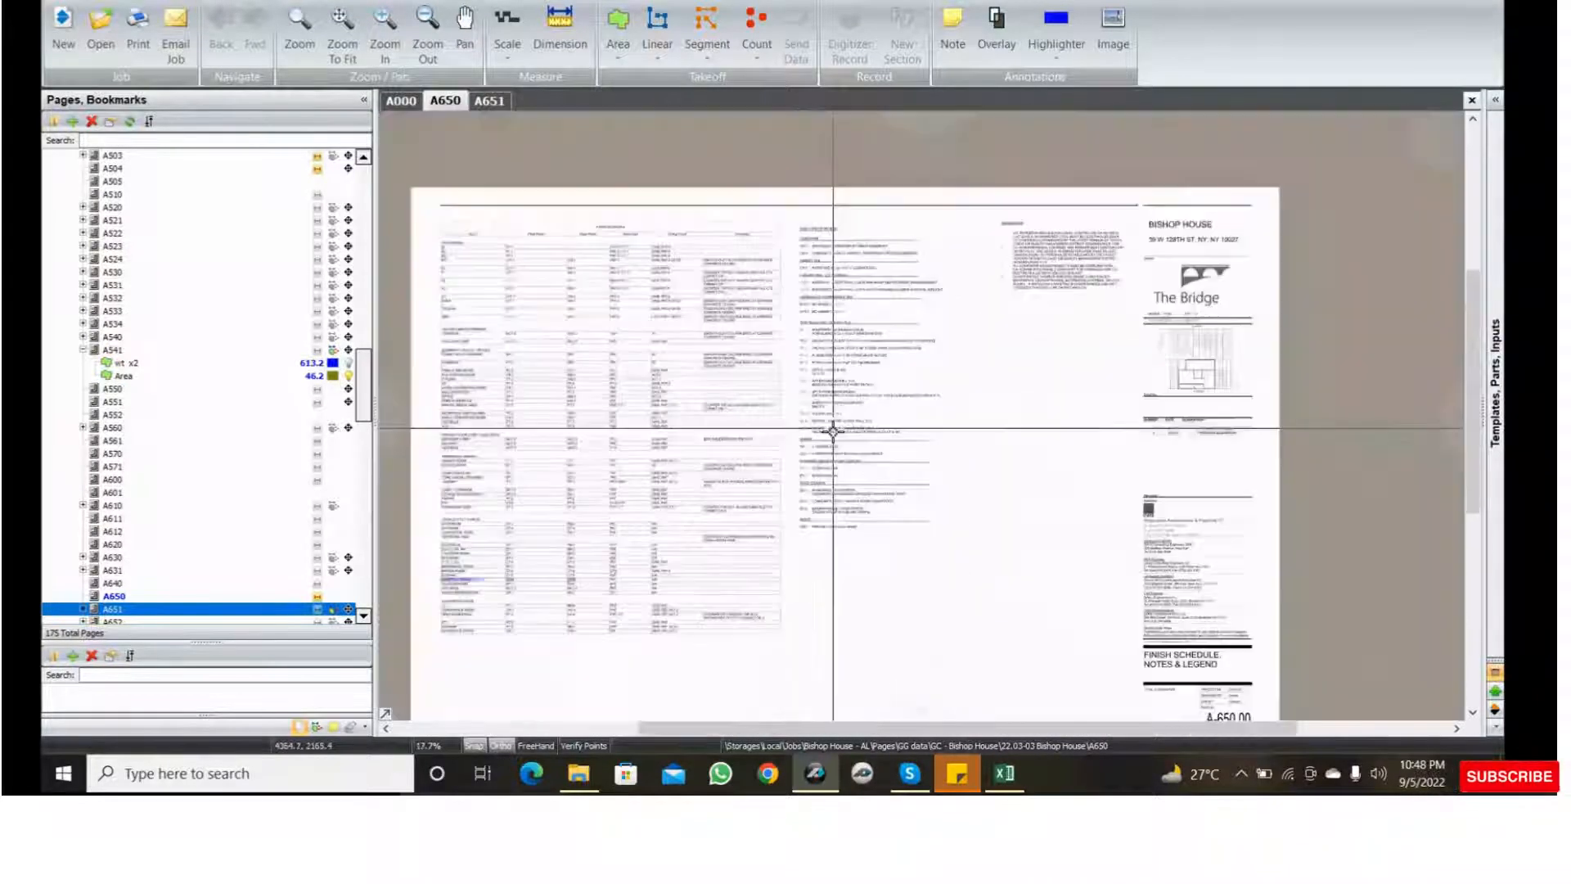
{"action": "middle_click_drag", "start_coordinate": [751, 554], "coordinate": [950, 382]}
{"action": "scroll", "coordinate": [854, 418], "scroll_direction": "up", "scroll_amount": 5}
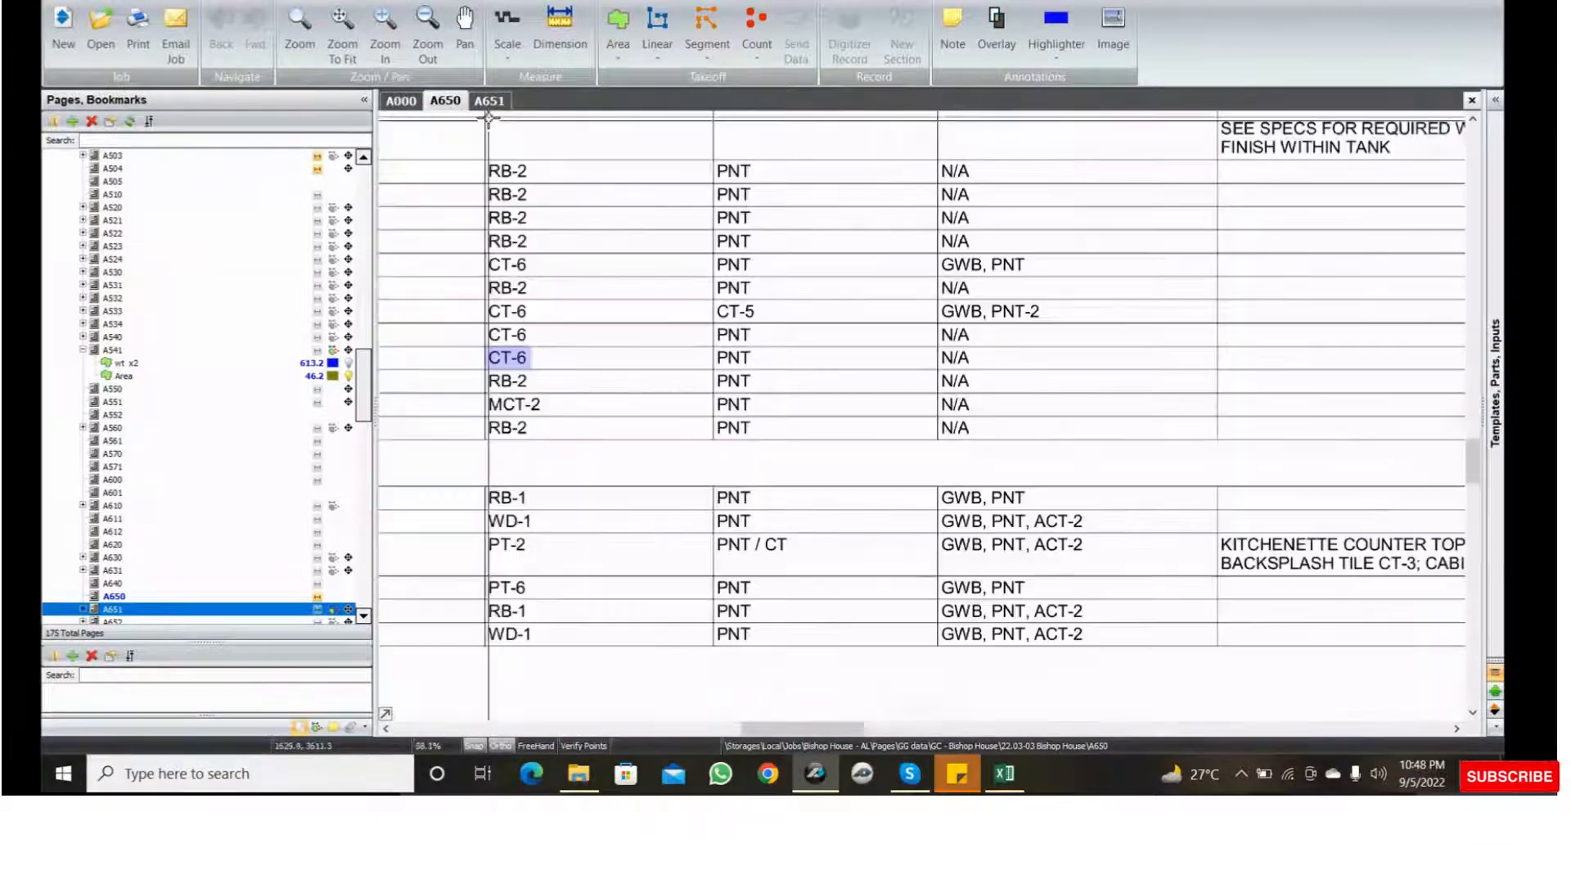
- Start another linear takeoff on A651, named Linear, and trace Super's Storage from the door along the corridor-side and outer walls to the column
{"action": "left_click", "coordinate": [490, 100]}
{"action": "scroll", "coordinate": [794, 401], "scroll_direction": "down", "scroll_amount": 3}
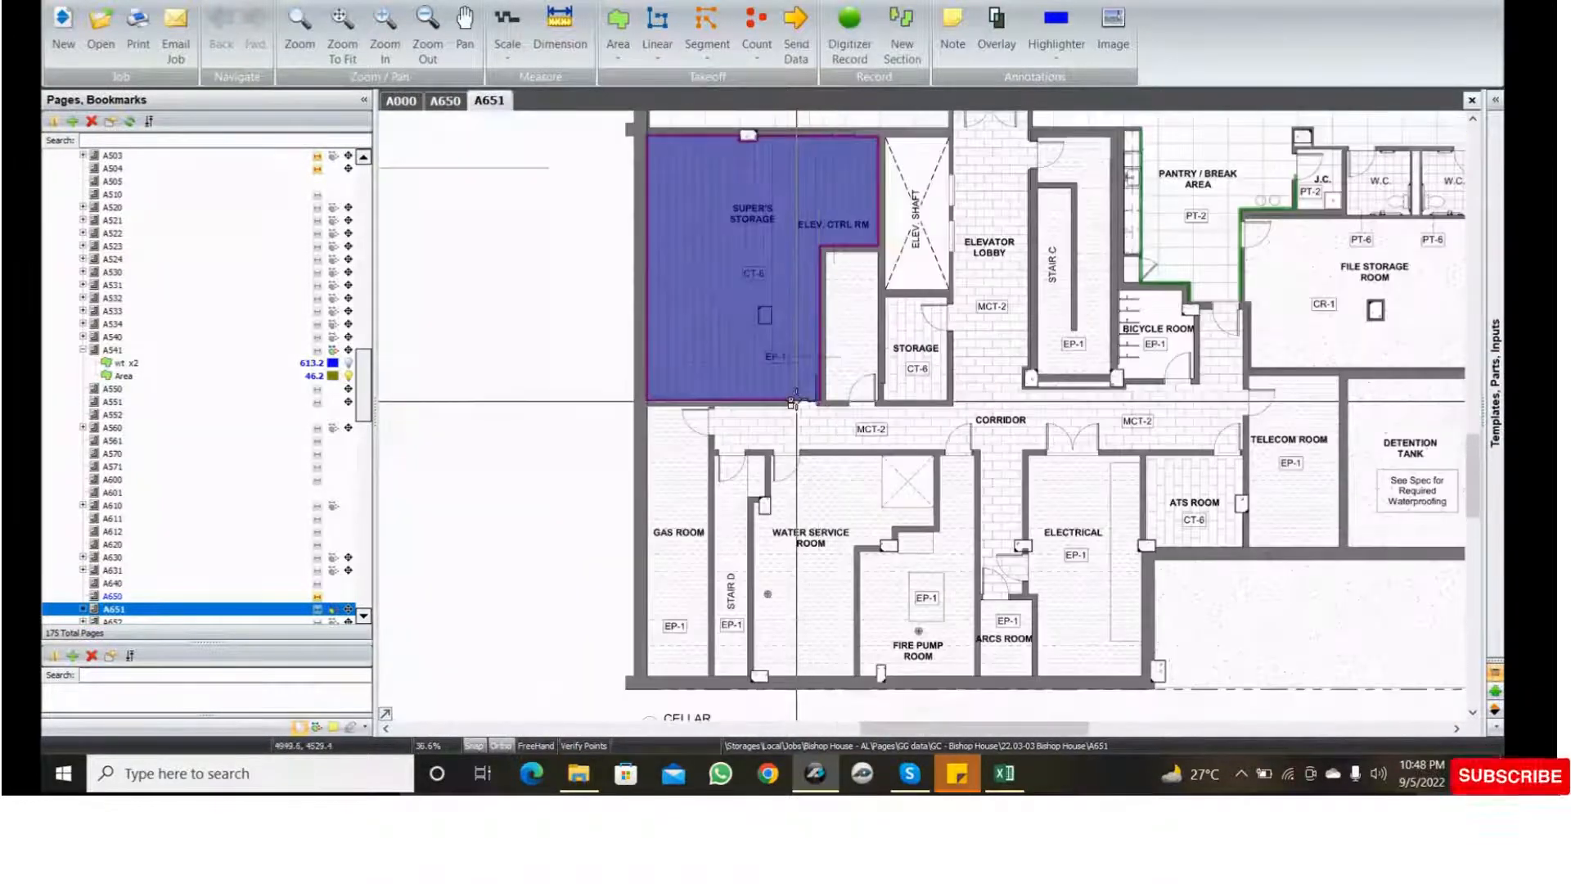
{"action": "scroll", "coordinate": [794, 401], "scroll_direction": "up", "scroll_amount": 3}
{"action": "middle_click_drag", "start_coordinate": [804, 405], "coordinate": [845, 520]}
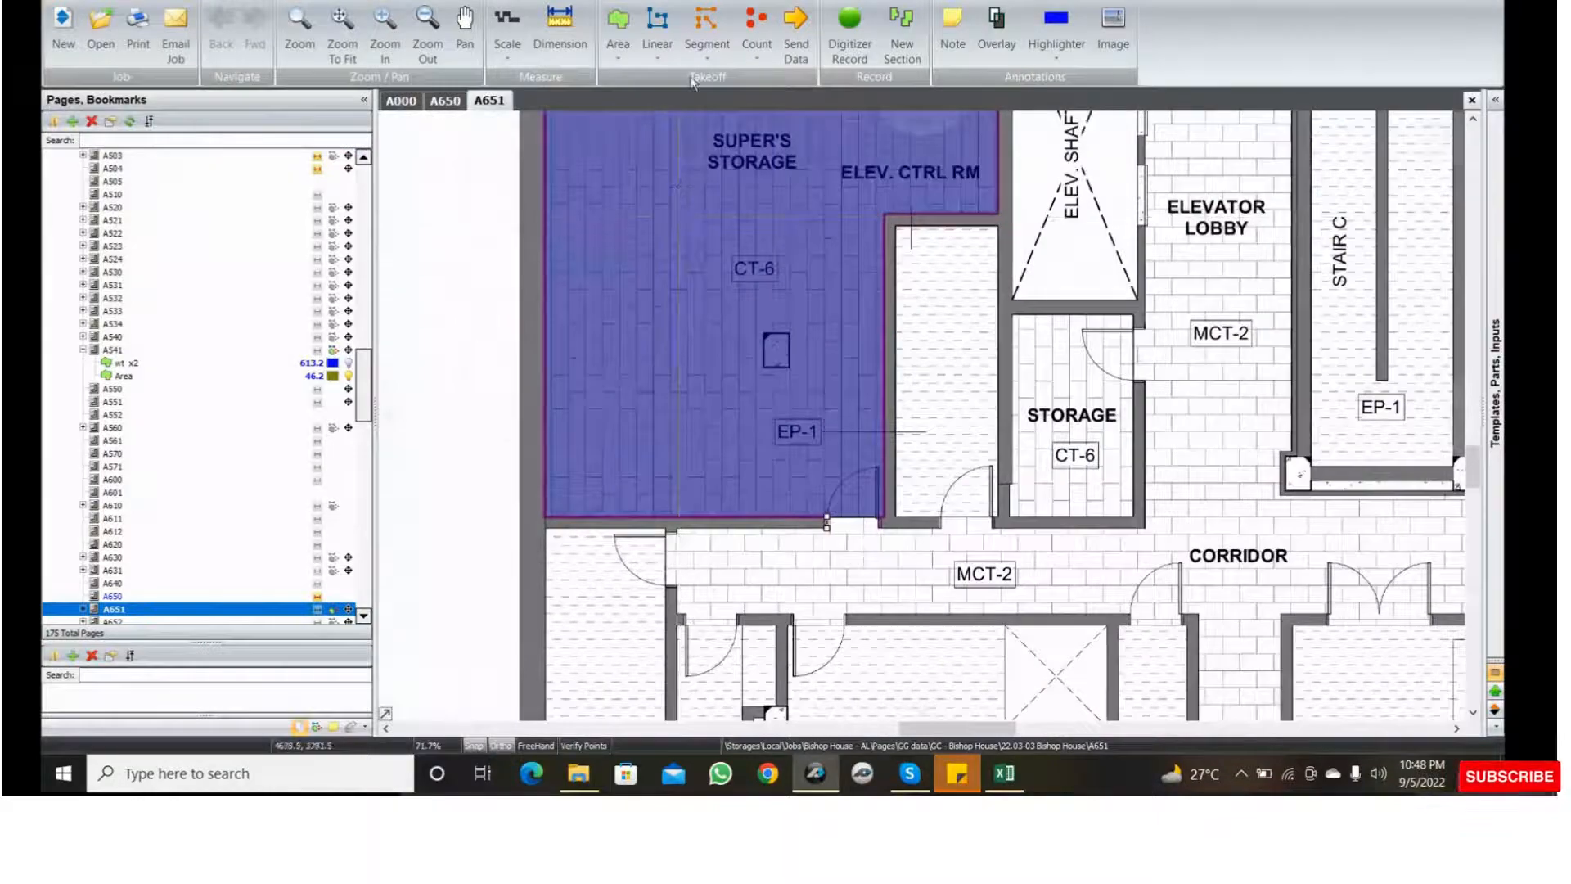
{"action": "left_click", "coordinate": [657, 26]}
{"action": "left_click", "coordinate": [884, 501]}
{"action": "left_click", "coordinate": [826, 517]}
{"action": "left_click", "coordinate": [546, 517]}
{"action": "middle_click_drag", "start_coordinate": [572, 321], "coordinate": [582, 637]}
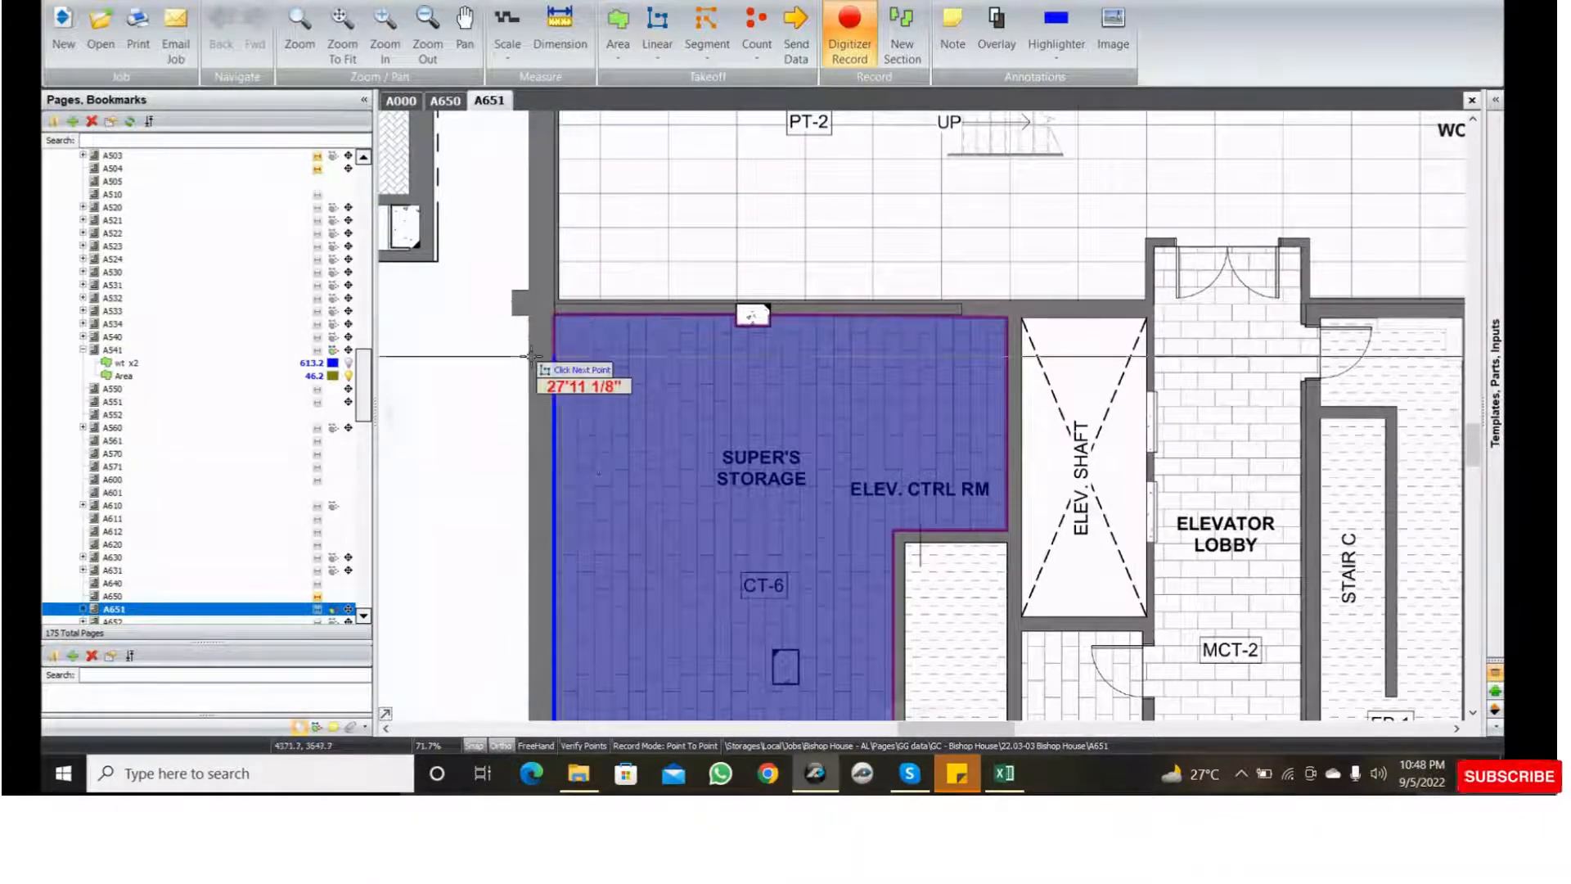
{"action": "left_click", "coordinate": [554, 313]}
{"action": "left_click", "coordinate": [735, 315]}
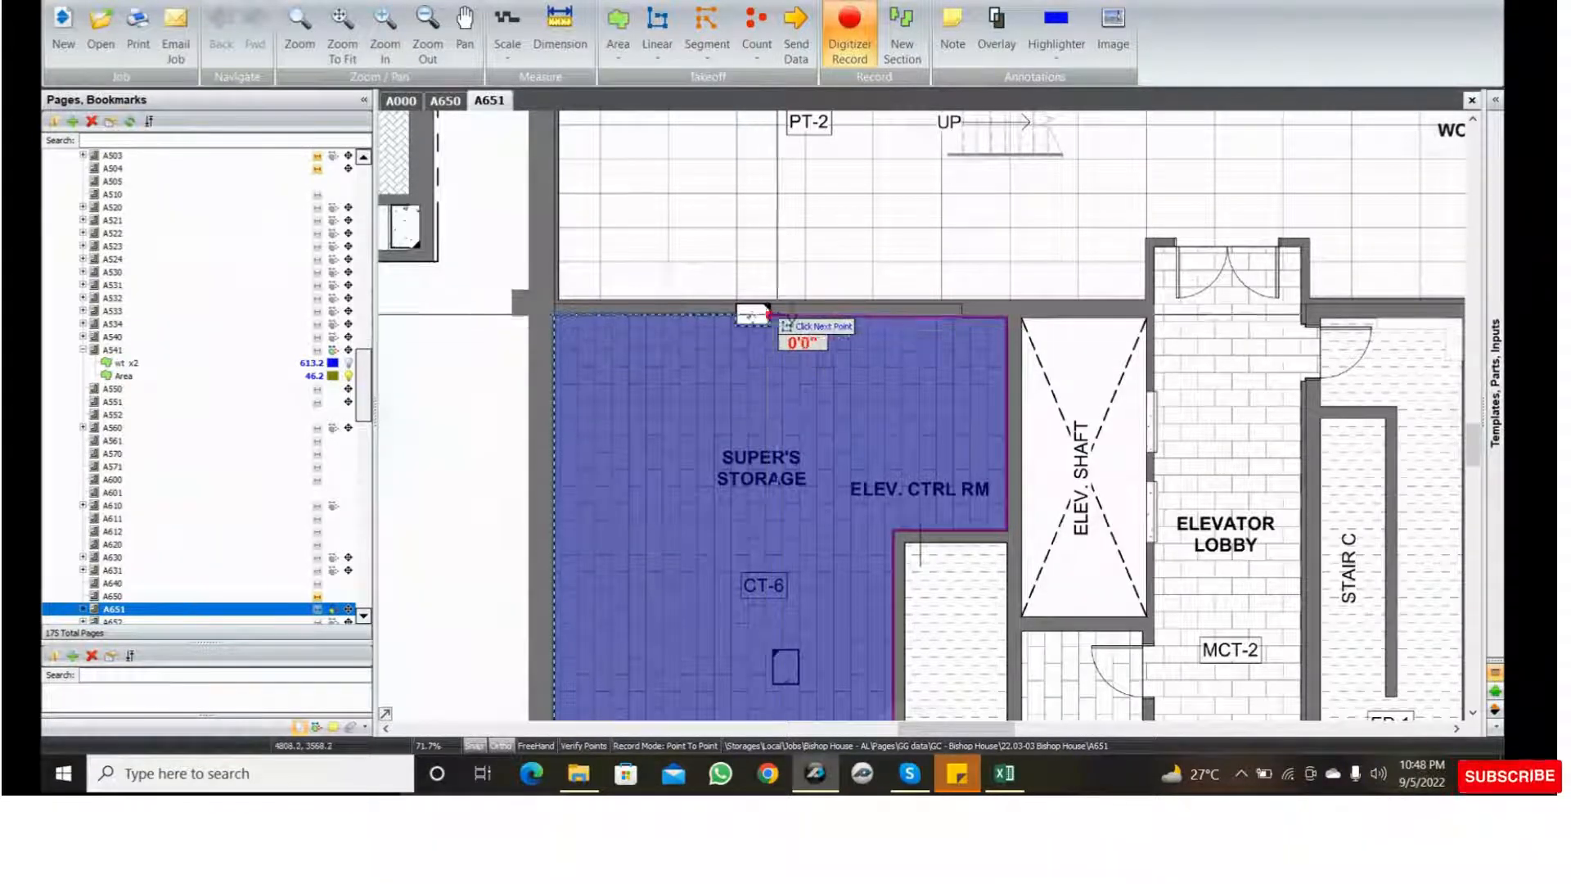
- Continue the second linear takeoff along the remaining upper wall and the elevator control room walls, ending at the Super's Storage door
{"action": "left_click", "coordinate": [1006, 317]}
{"action": "left_click", "coordinate": [1007, 530]}
{"action": "left_click", "coordinate": [891, 530]}
{"action": "scroll", "coordinate": [908, 523], "scroll_direction": "down", "scroll_amount": 3}
{"action": "left_click", "coordinate": [891, 605]}
{"action": "left_click", "coordinate": [834, 606]}
{"action": "double_click", "coordinate": [836, 604]}
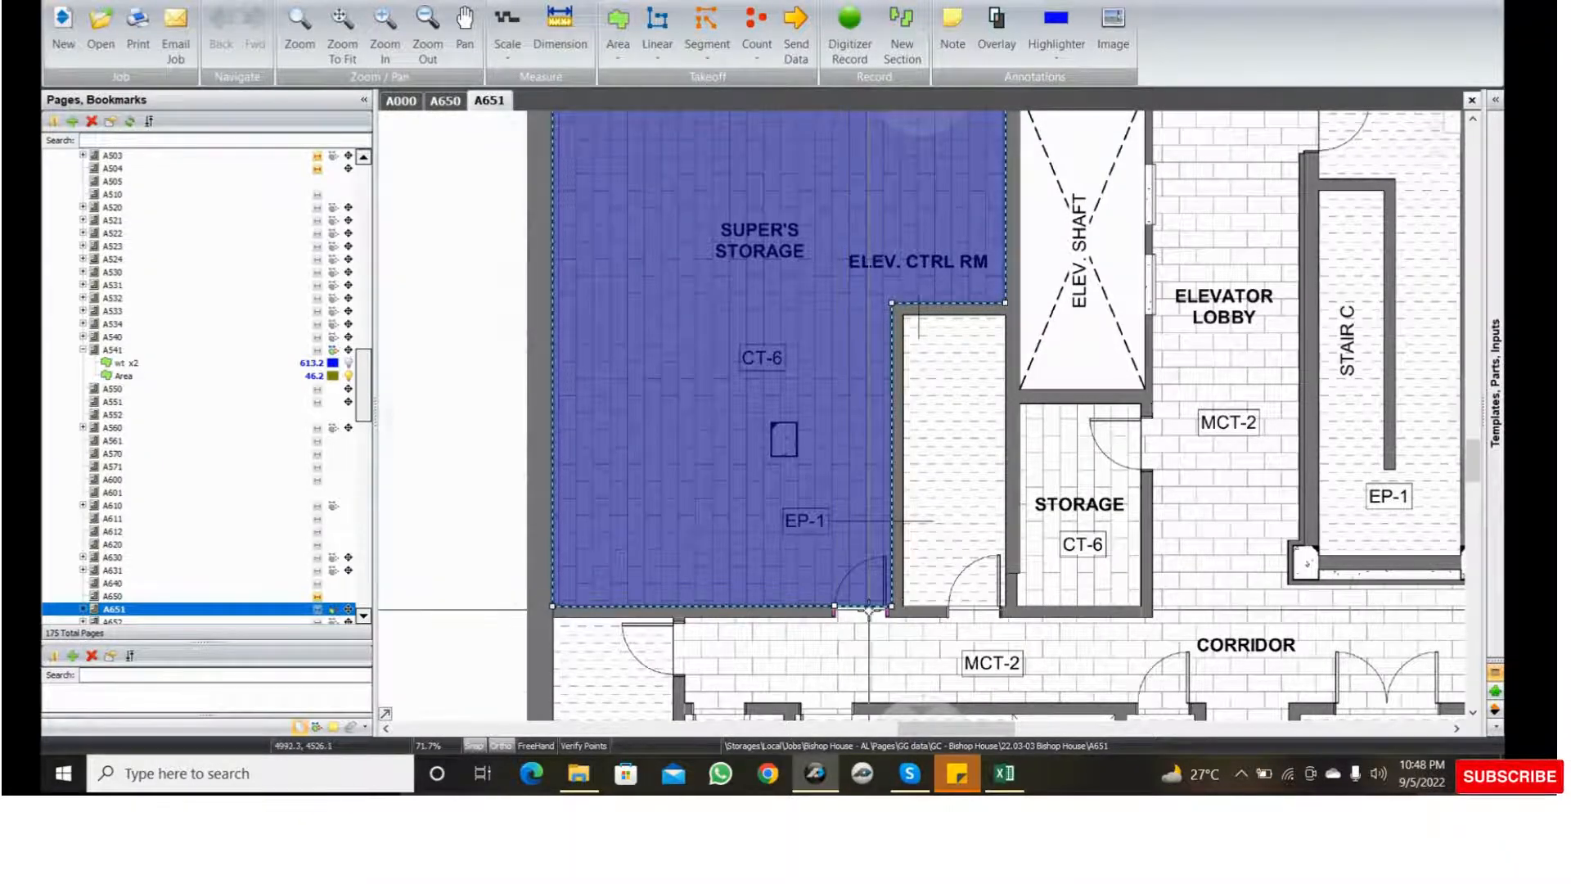
- Inspect the takeoff lines at both jambs of the Super's Storage door on A651
{"action": "scroll", "coordinate": [840, 599], "scroll_direction": "up", "scroll_amount": 5}
{"action": "left_click", "coordinate": [673, 508]}
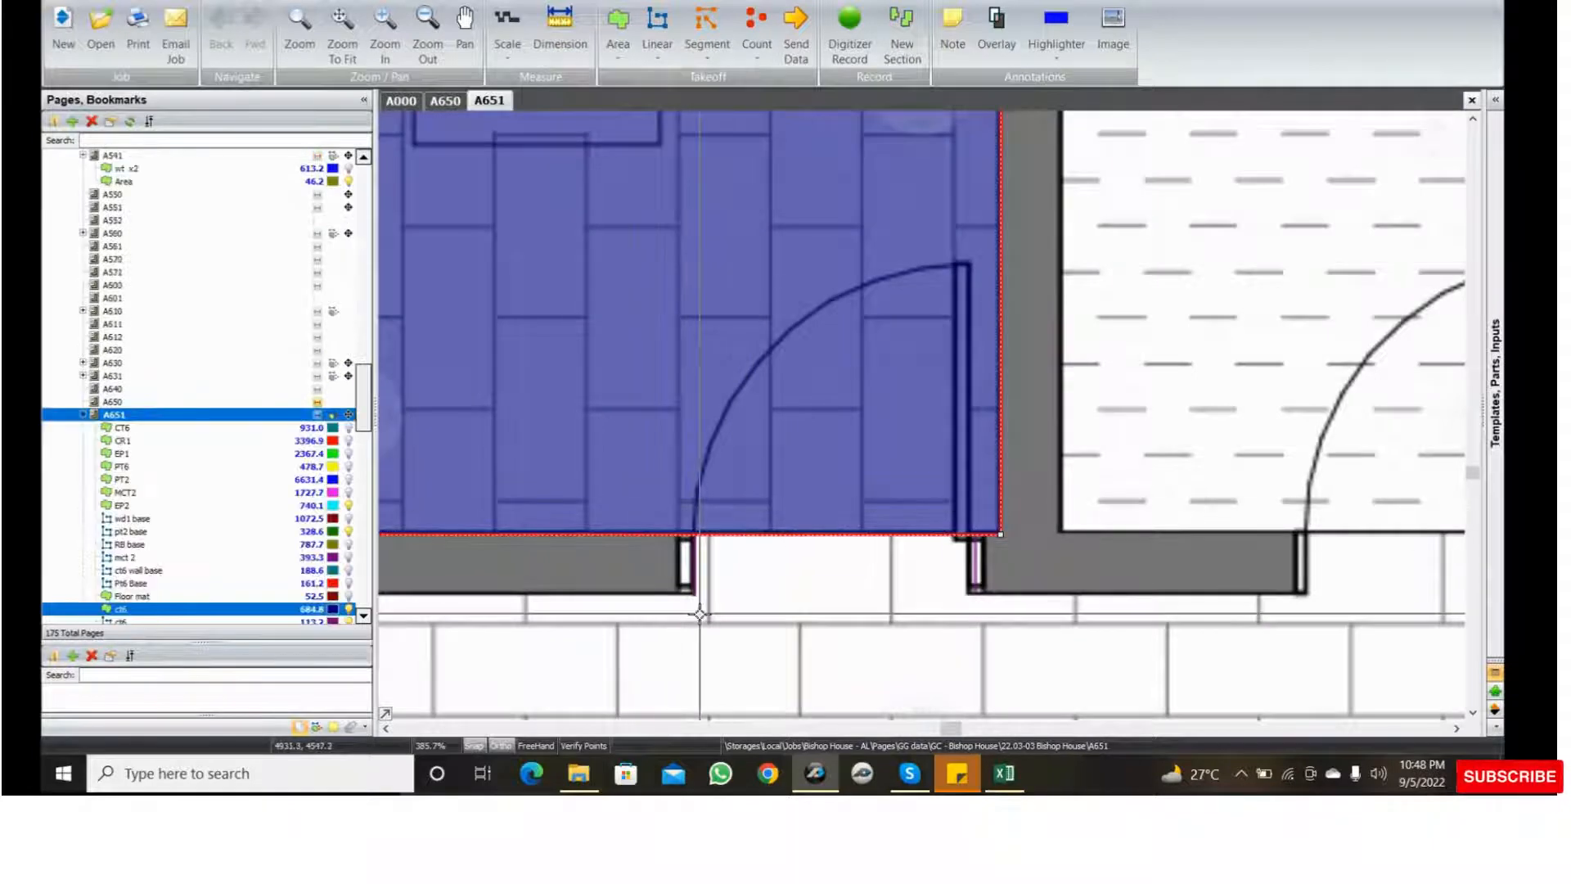
{"action": "left_click_drag", "start_coordinate": [669, 630], "coordinate": [736, 495]}
{"action": "left_click_drag", "start_coordinate": [1021, 646], "coordinate": [936, 477]}
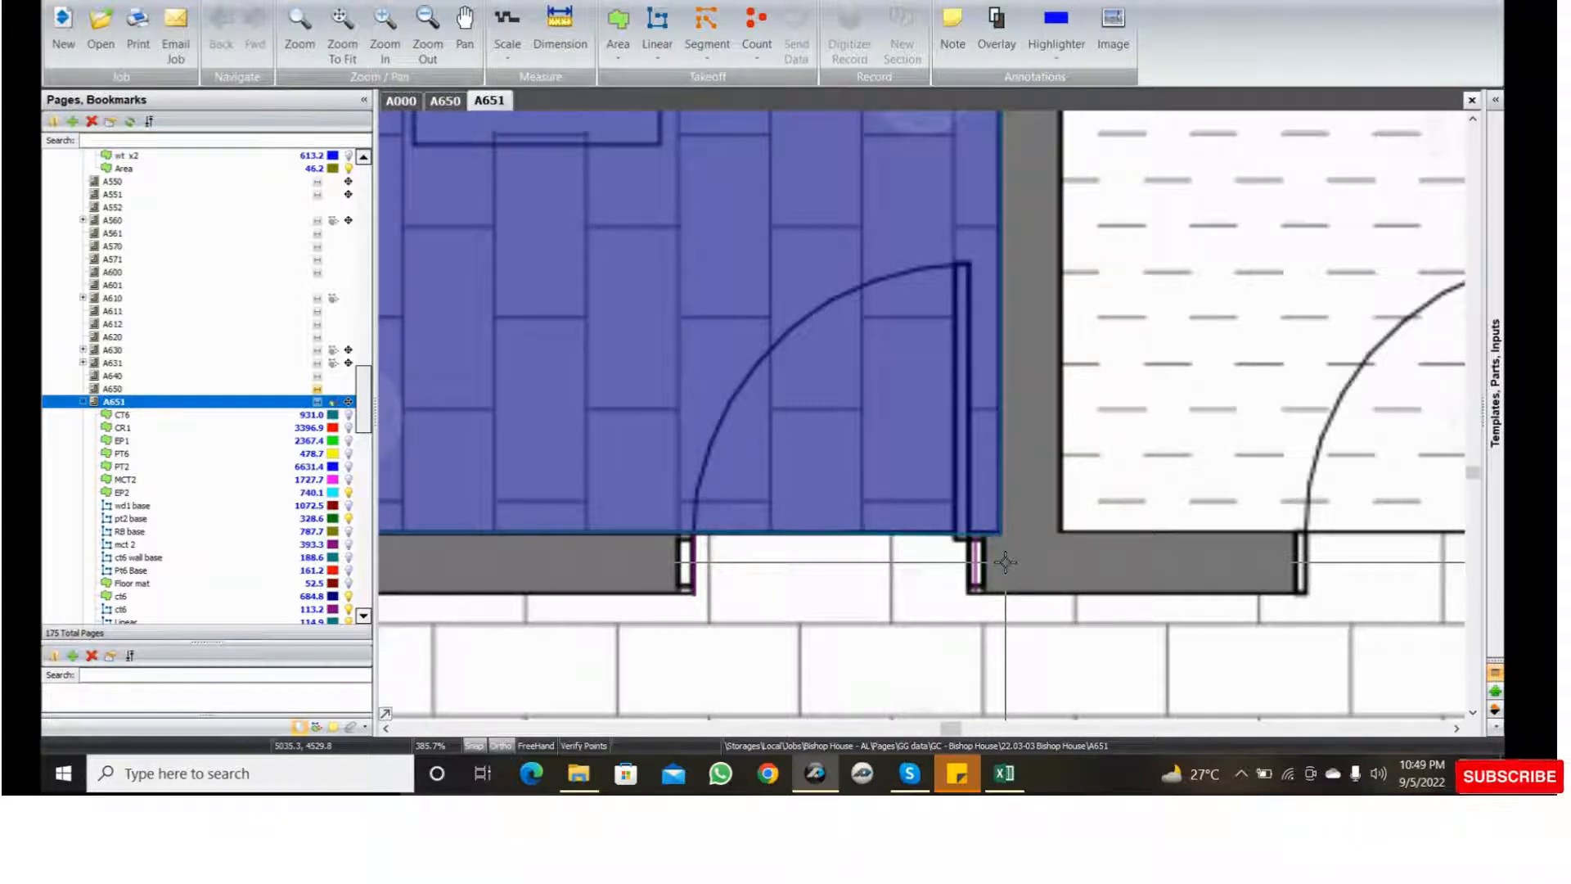
{"action": "scroll", "coordinate": [1005, 562], "scroll_direction": "down", "scroll_amount": 10}
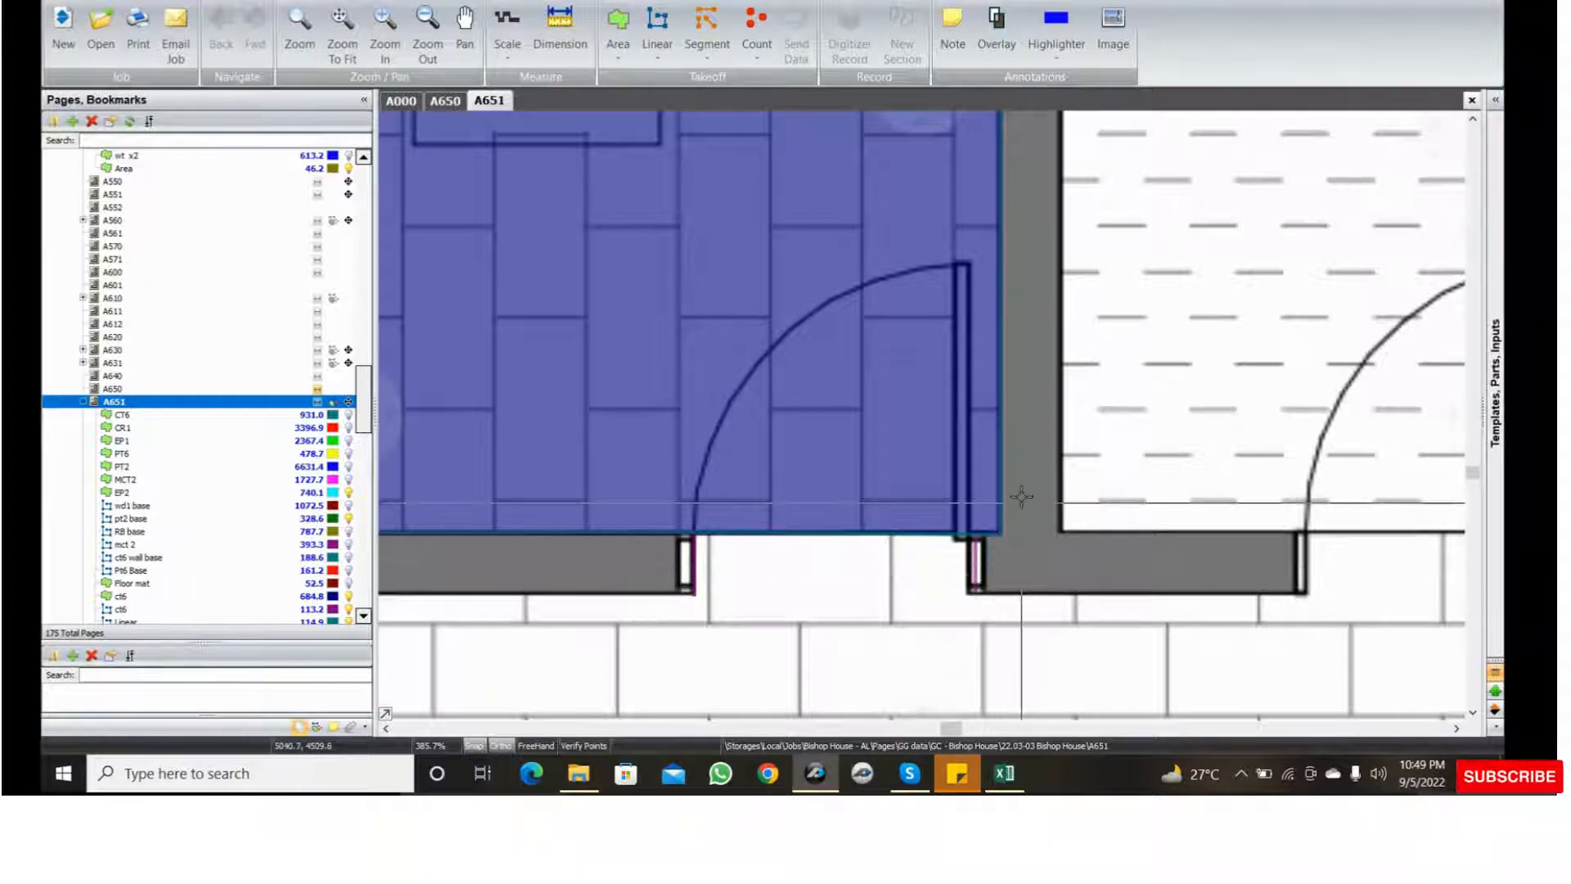
{"action": "middle_click_drag", "start_coordinate": [795, 535], "coordinate": [611, 564]}
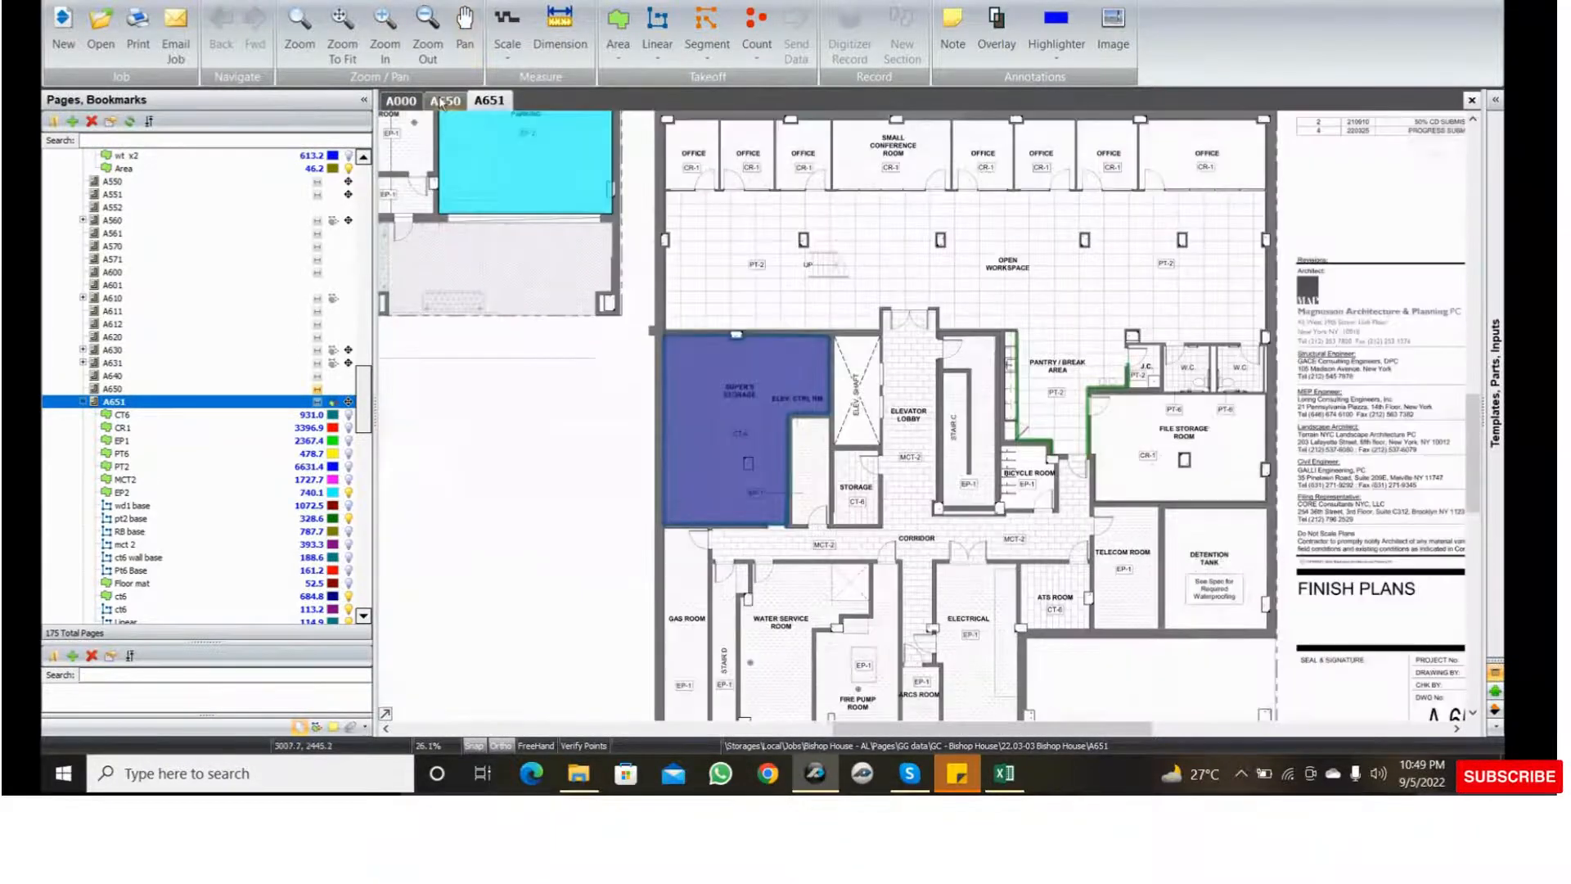
- Return to A650 and review the casework, carpet tile and luxury vinyl tile entries in the finish specifications
{"action": "left_click", "coordinate": [445, 100]}
{"action": "scroll", "coordinate": [848, 459], "scroll_direction": "down", "scroll_amount": 4}
{"action": "middle_click_drag", "start_coordinate": [851, 468], "coordinate": [869, 612]}
{"action": "scroll", "coordinate": [867, 589], "scroll_direction": "up", "scroll_amount": 8}
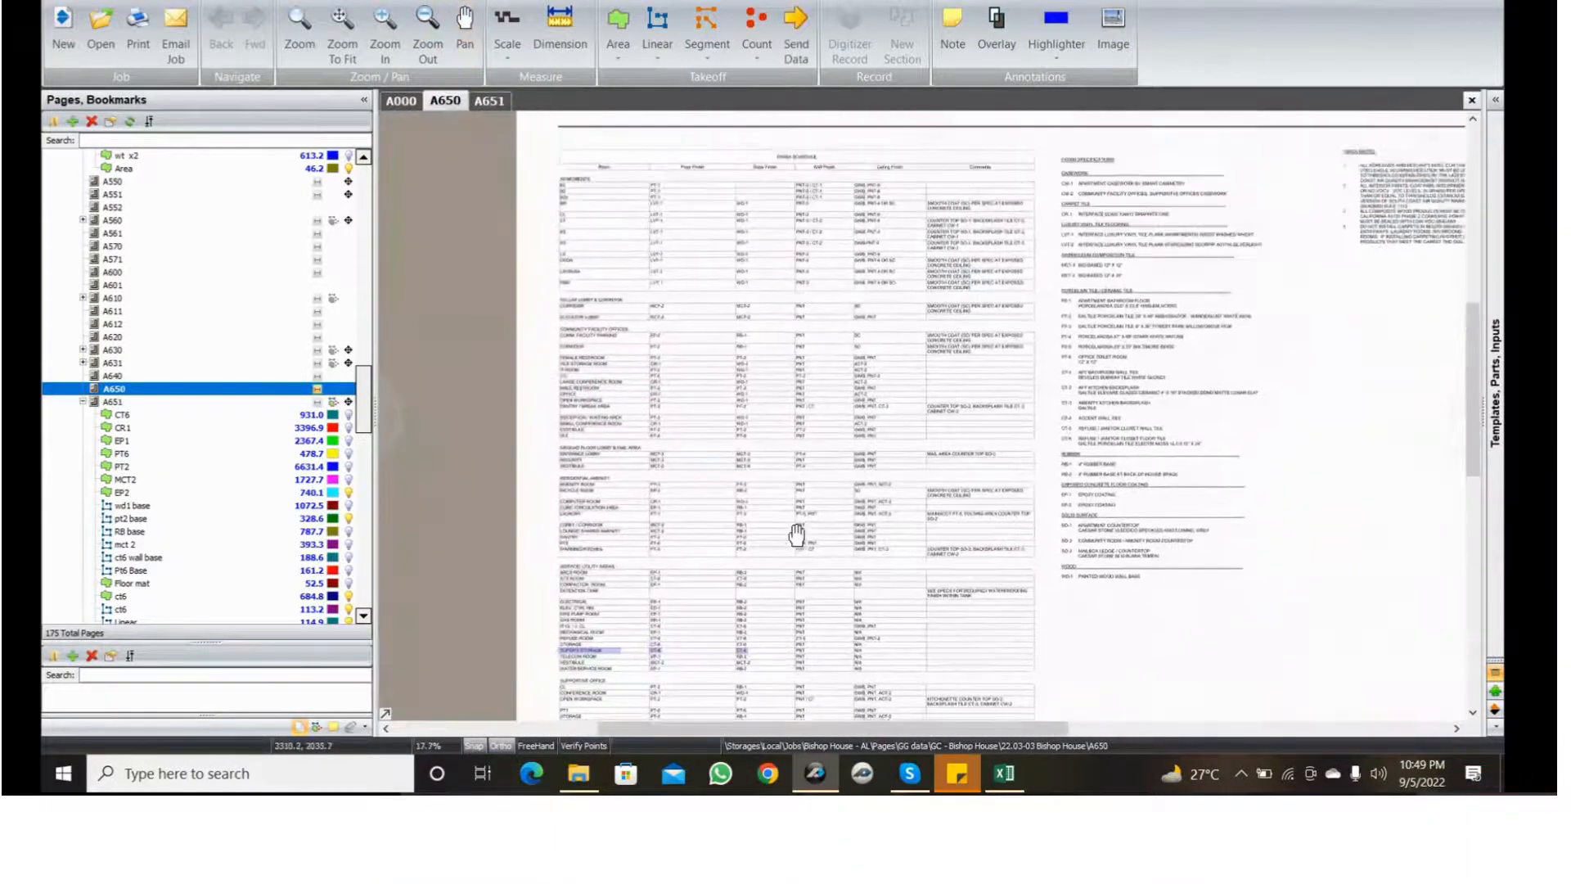
{"action": "scroll", "coordinate": [692, 478], "scroll_direction": "down", "scroll_amount": 2}
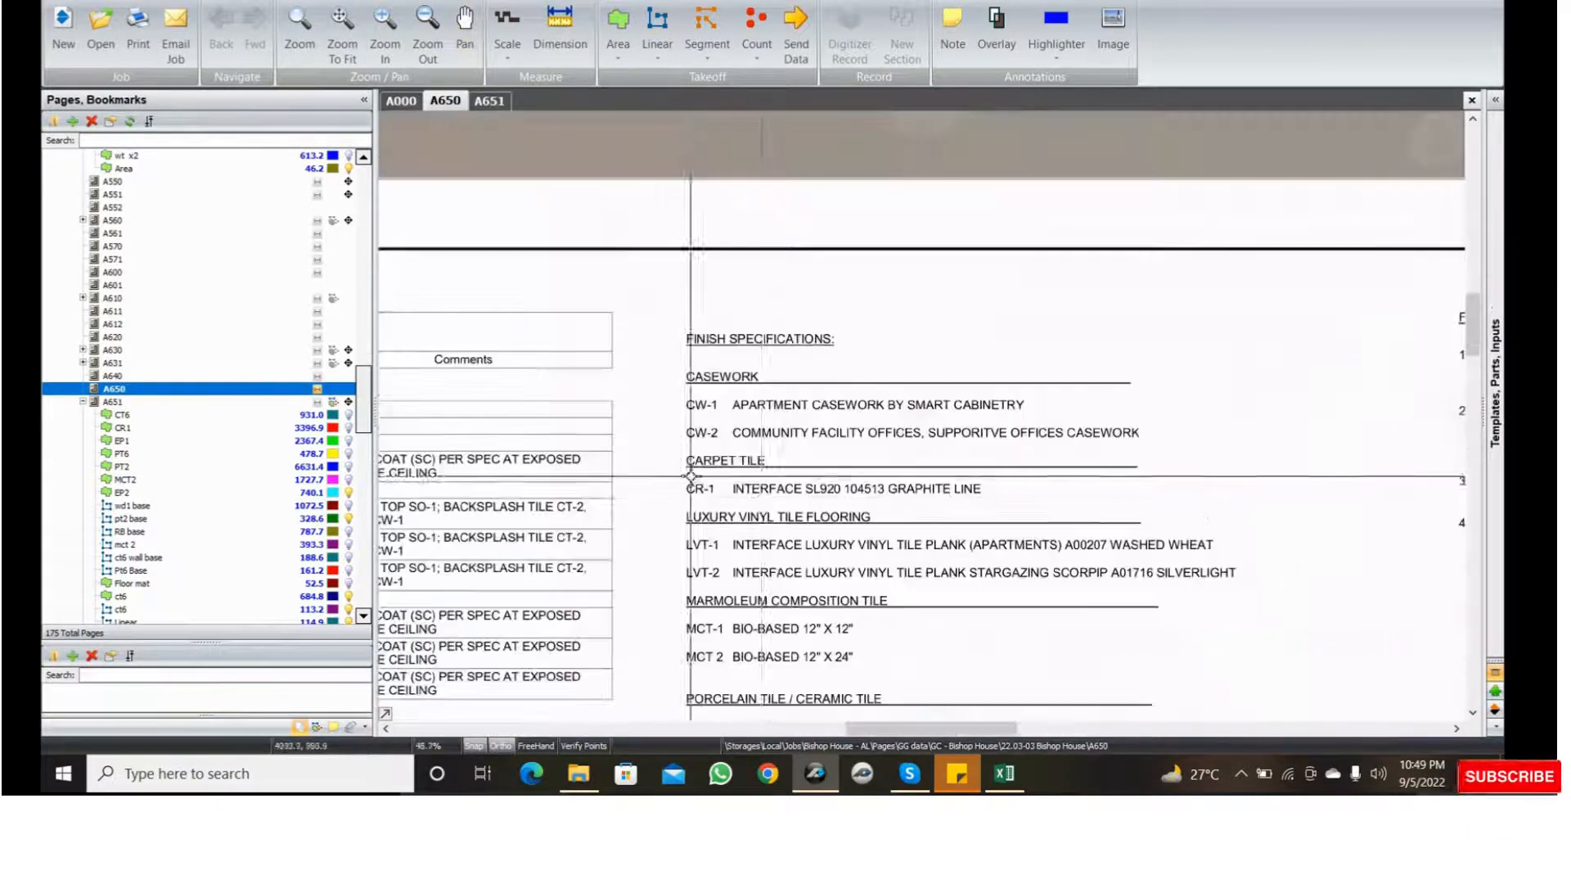
{"action": "scroll", "coordinate": [762, 498], "scroll_direction": "up", "scroll_amount": 2}
{"action": "left_click_drag", "start_coordinate": [579, 235], "coordinate": [1014, 377]}
{"action": "middle_click_drag", "start_coordinate": [1014, 376], "coordinate": [720, 362]}
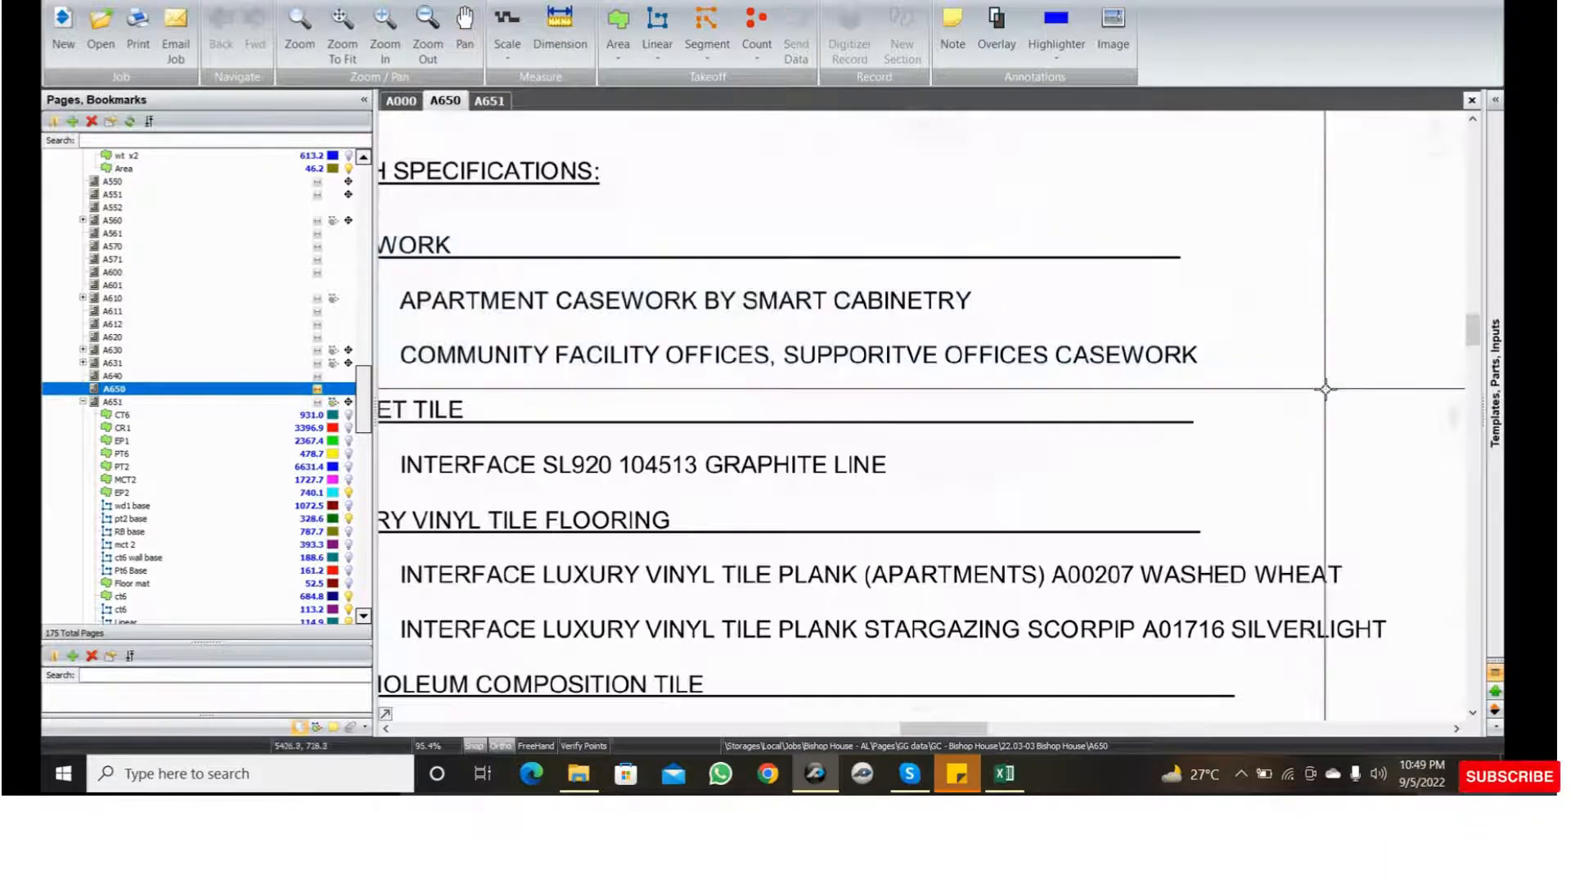
{"action": "scroll", "coordinate": [1295, 376], "scroll_direction": "down", "scroll_amount": 3}
{"action": "left_click_drag", "start_coordinate": [1296, 386], "coordinate": [1292, 378]}
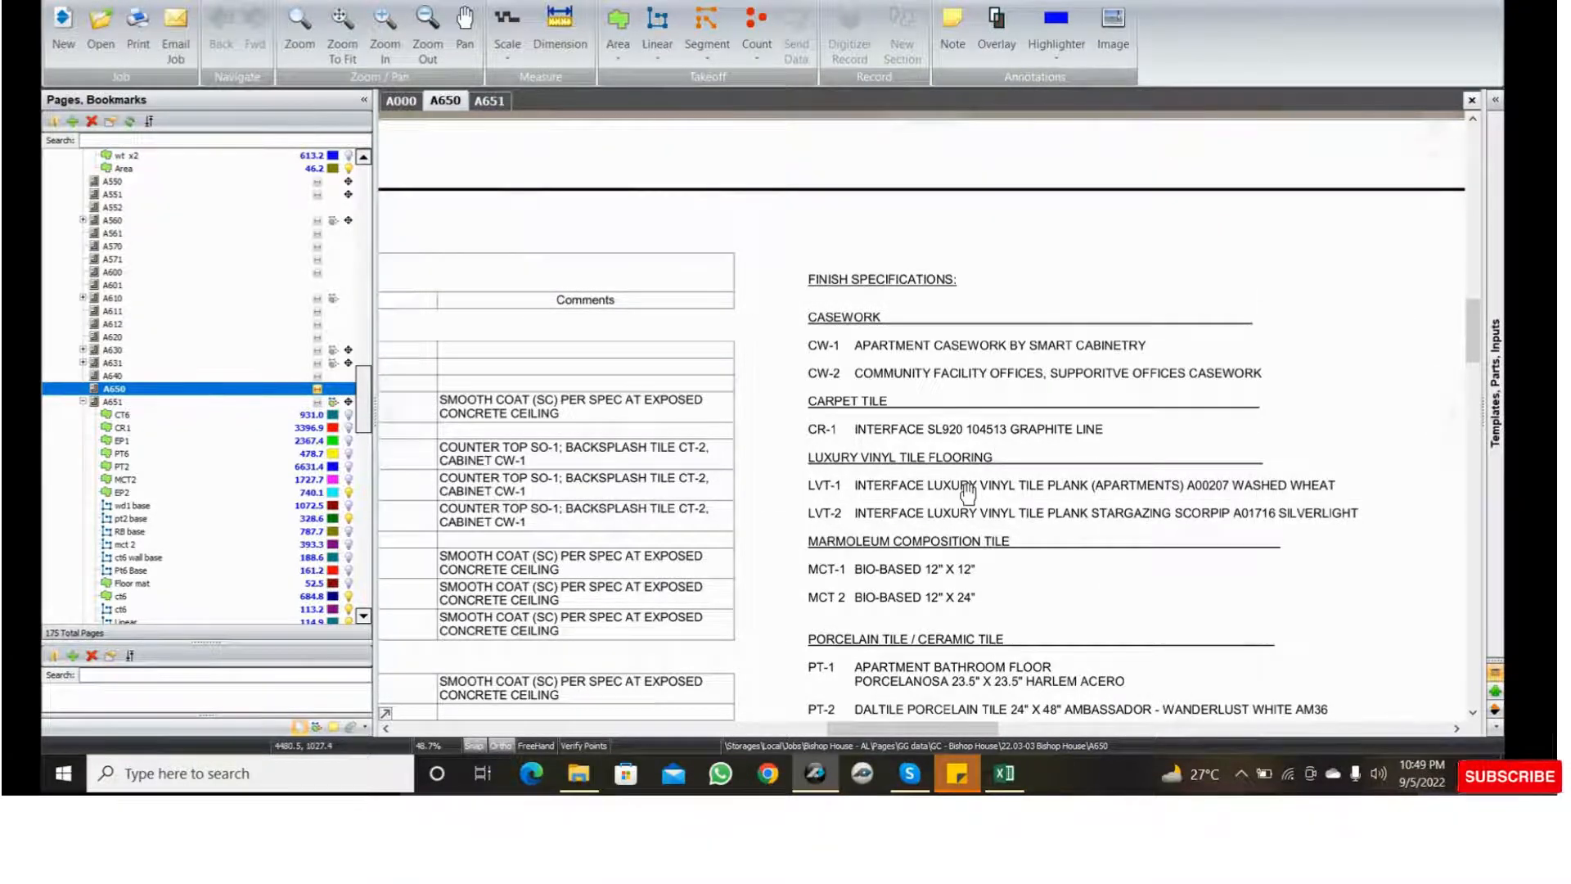
- Review the marmoleum composition tile and porcelain tile entries in the A650 finish specifications
{"action": "middle_click_drag", "start_coordinate": [968, 493], "coordinate": [903, 396]}
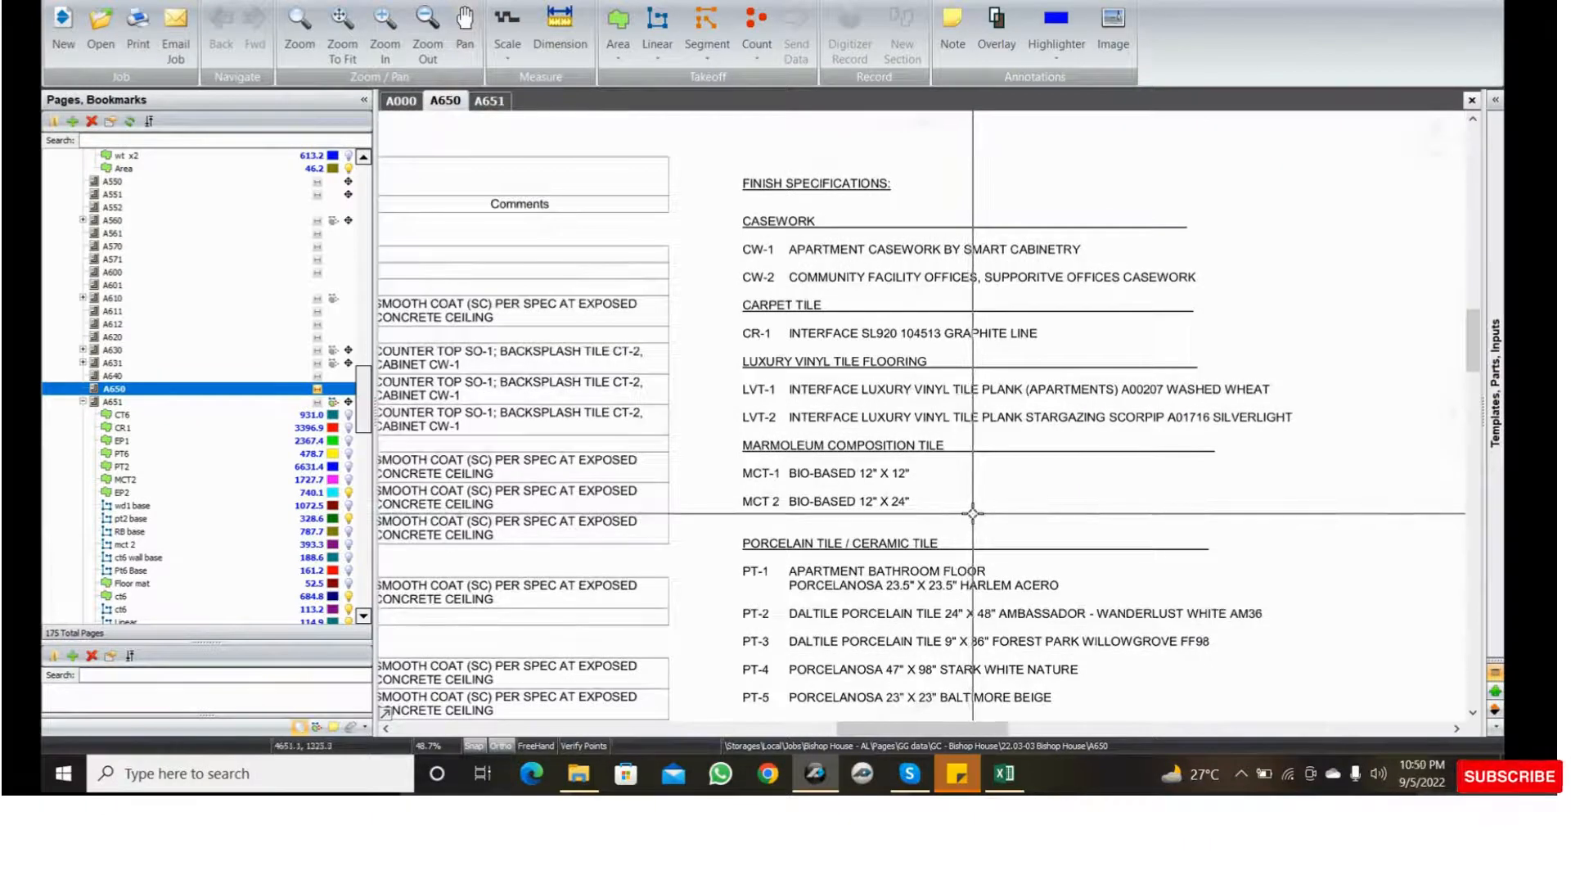
{"action": "scroll", "coordinate": [974, 368], "scroll_direction": "down", "scroll_amount": 2}
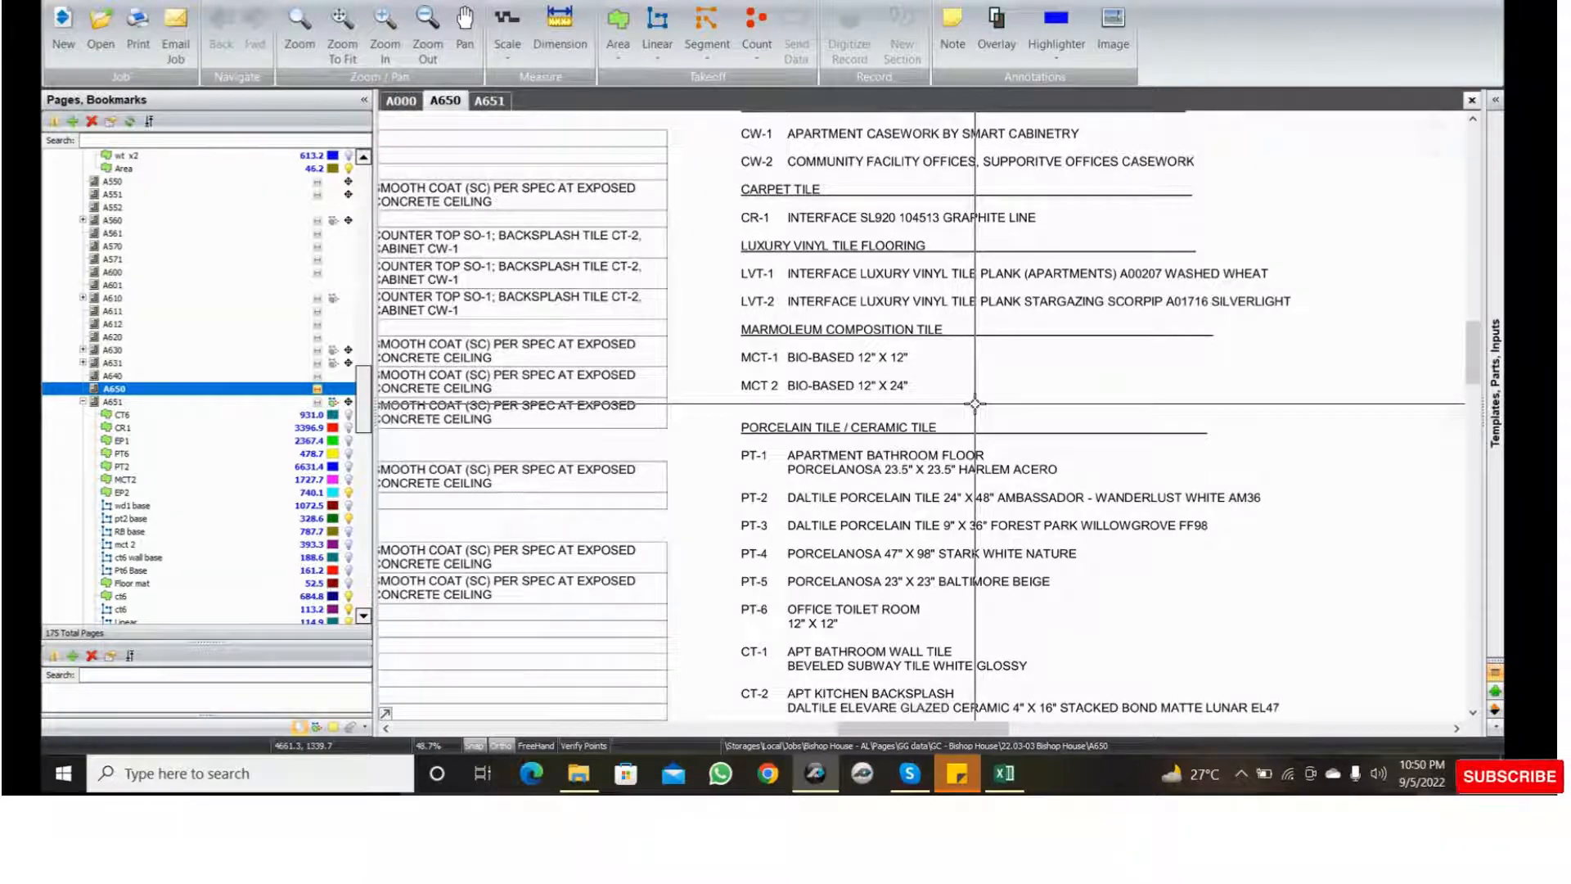
{"action": "scroll", "coordinate": [974, 403], "scroll_direction": "up", "scroll_amount": 2}
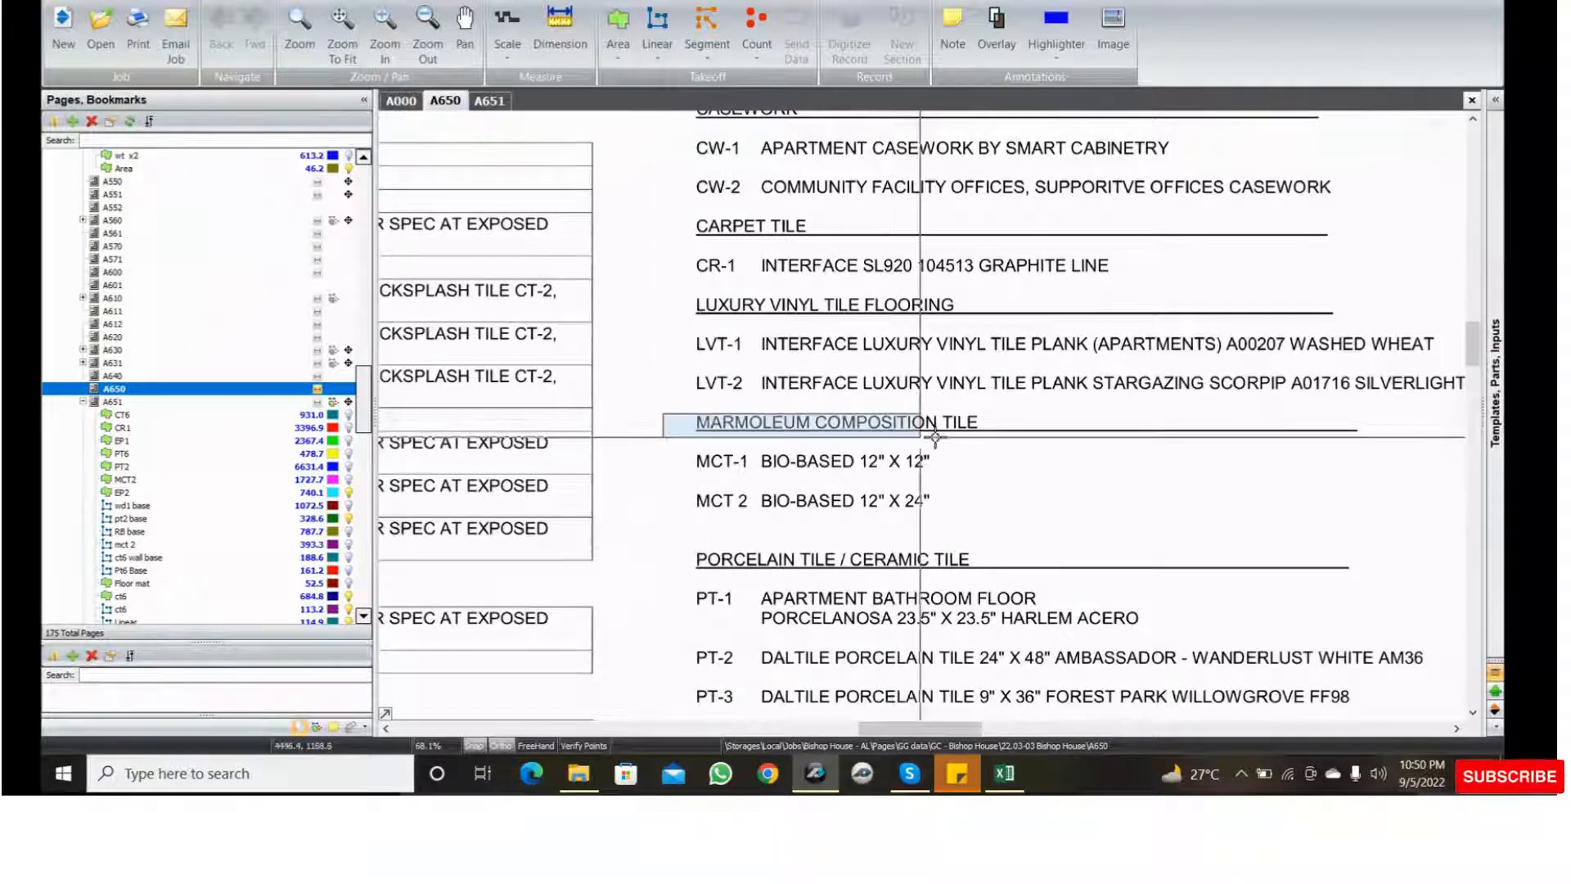
{"action": "middle_click_drag", "start_coordinate": [1023, 562], "coordinate": [1041, 254]}
{"action": "middle_click_drag", "start_coordinate": [985, 489], "coordinate": [960, 253]}
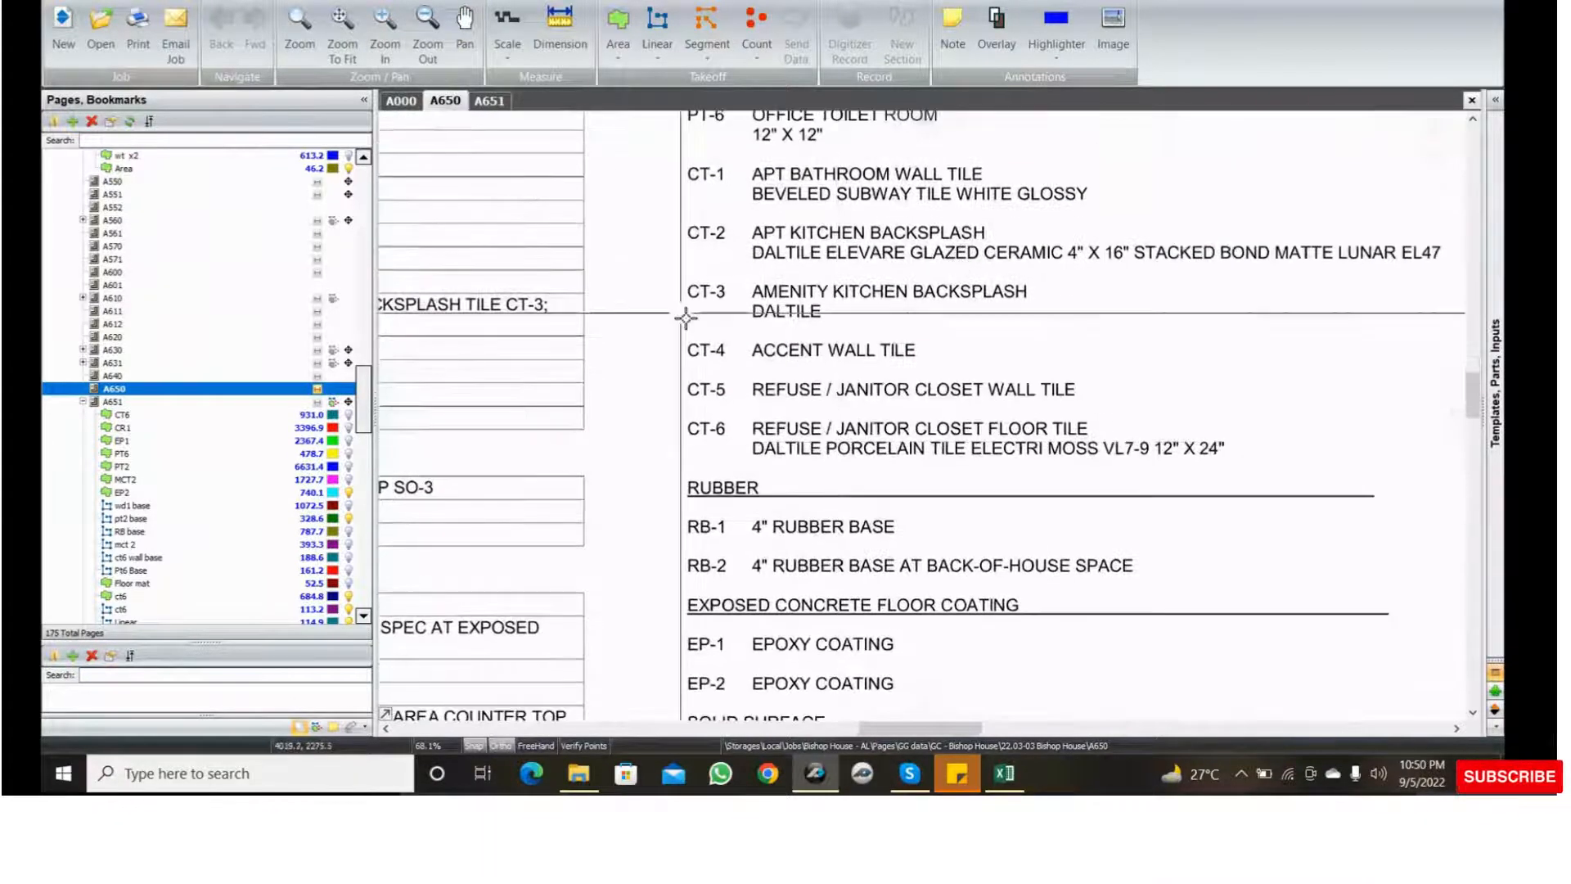
- Review the rubber base, exposed concrete floor coating, solid surface and wood entries in the A650 finish specifications
{"action": "middle_click_drag", "start_coordinate": [687, 535], "coordinate": [713, 394]}
{"action": "left_click_drag", "start_coordinate": [692, 326], "coordinate": [806, 357]}
{"action": "middle_click_drag", "start_coordinate": [769, 491], "coordinate": [769, 419]}
{"action": "left_click_drag", "start_coordinate": [697, 382], "coordinate": [1084, 401]}
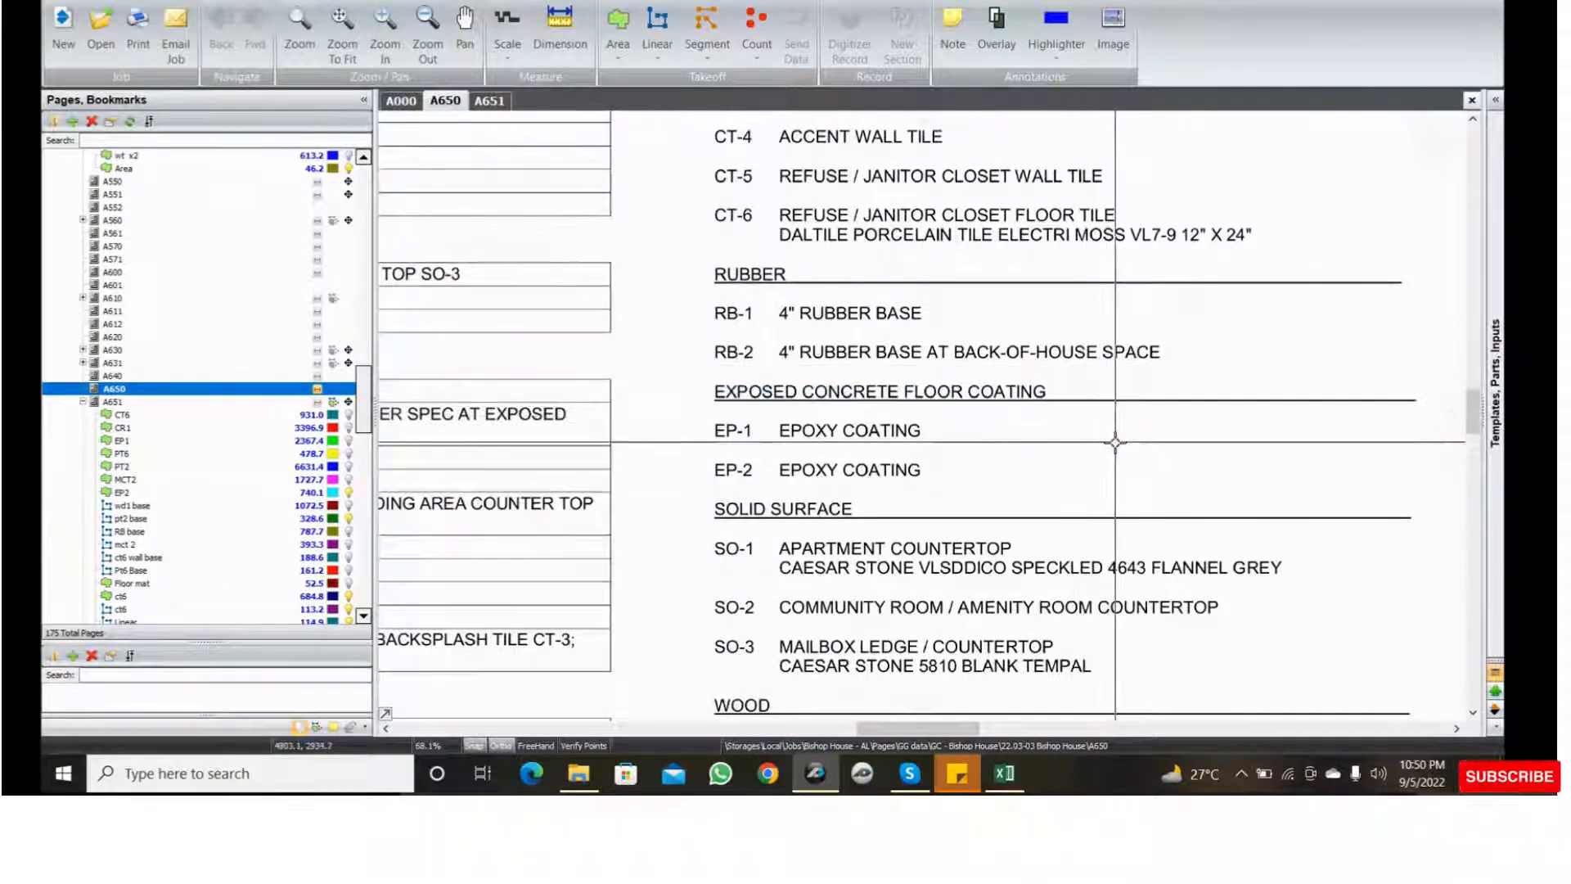
{"action": "middle_click_drag", "start_coordinate": [1144, 518], "coordinate": [1162, 409]}
{"action": "left_click_drag", "start_coordinate": [713, 389], "coordinate": [877, 402]}
{"action": "left_click_drag", "start_coordinate": [751, 440], "coordinate": [1236, 465]}
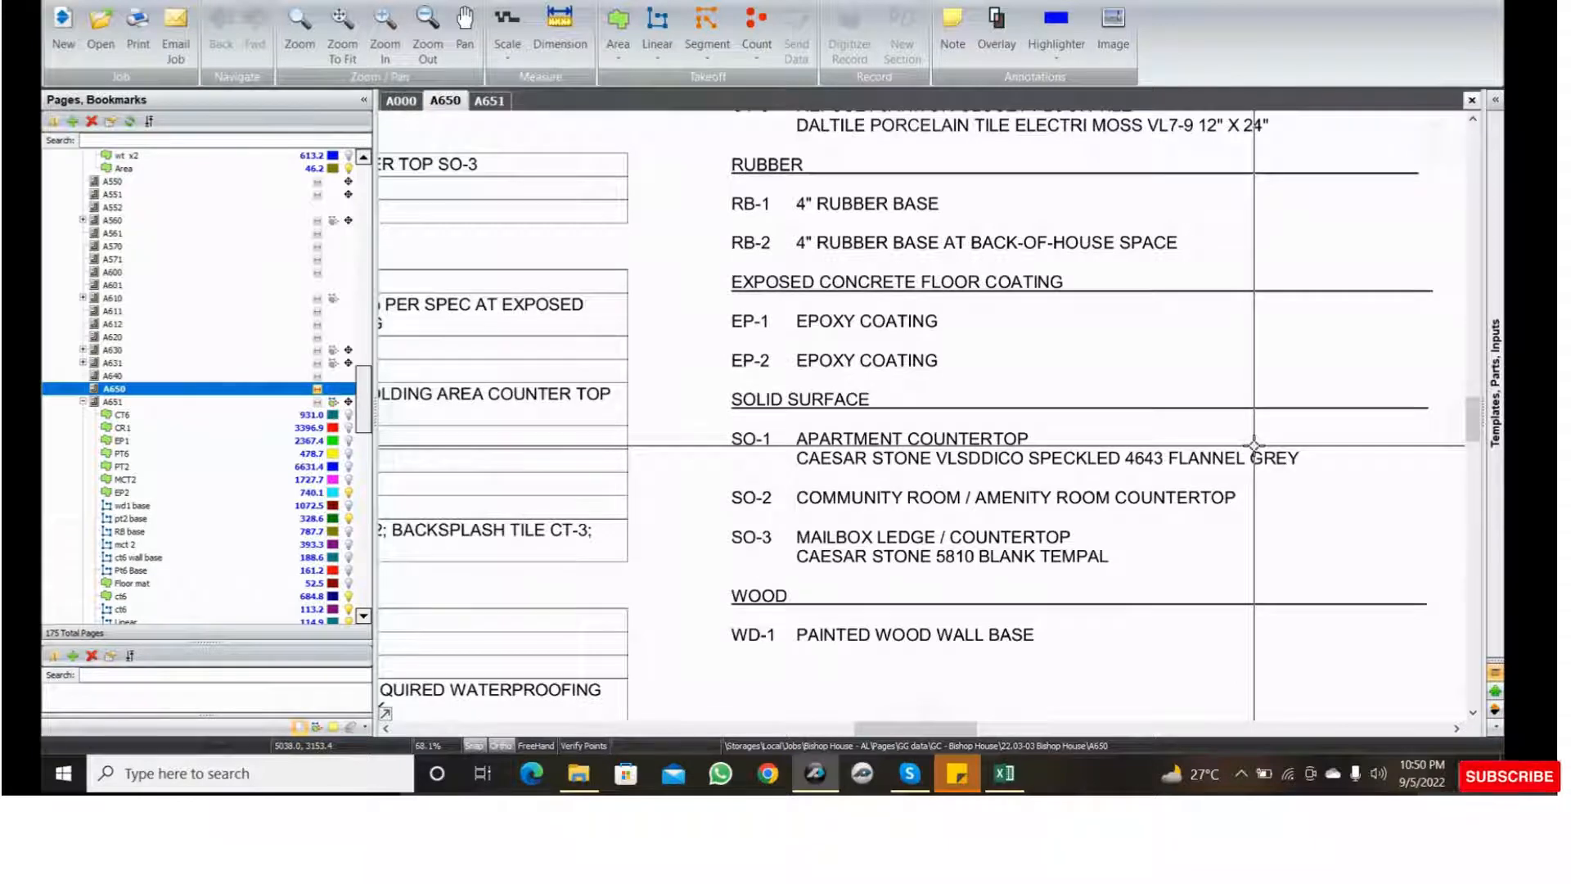
{"action": "scroll", "coordinate": [866, 559], "scroll_direction": "up", "scroll_amount": 3}
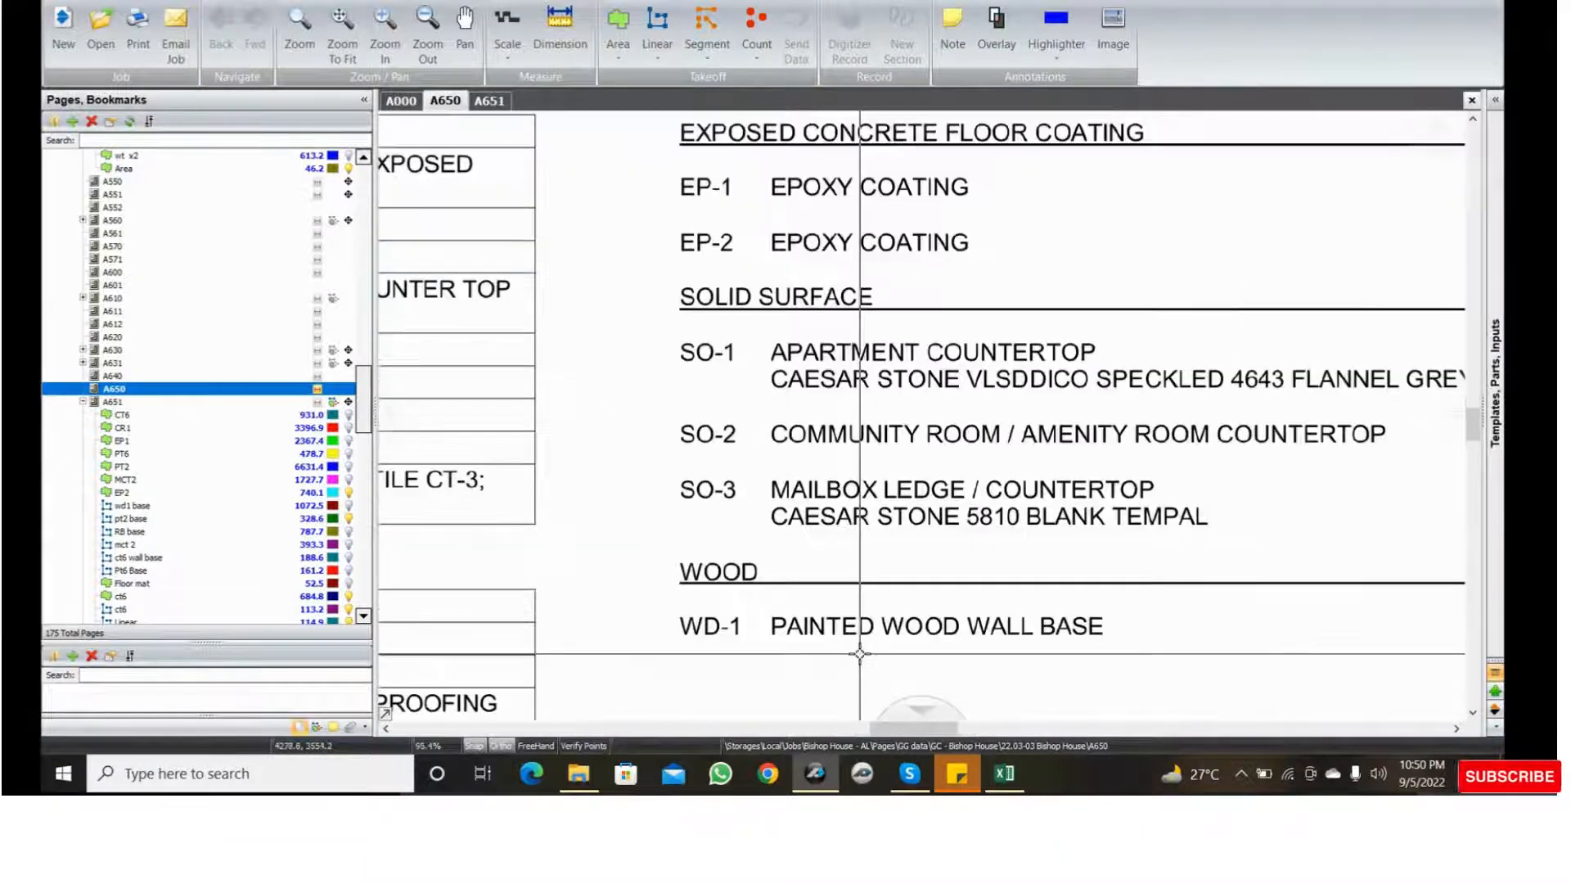
{"action": "left_click_drag", "start_coordinate": [620, 461], "coordinate": [1220, 579]}
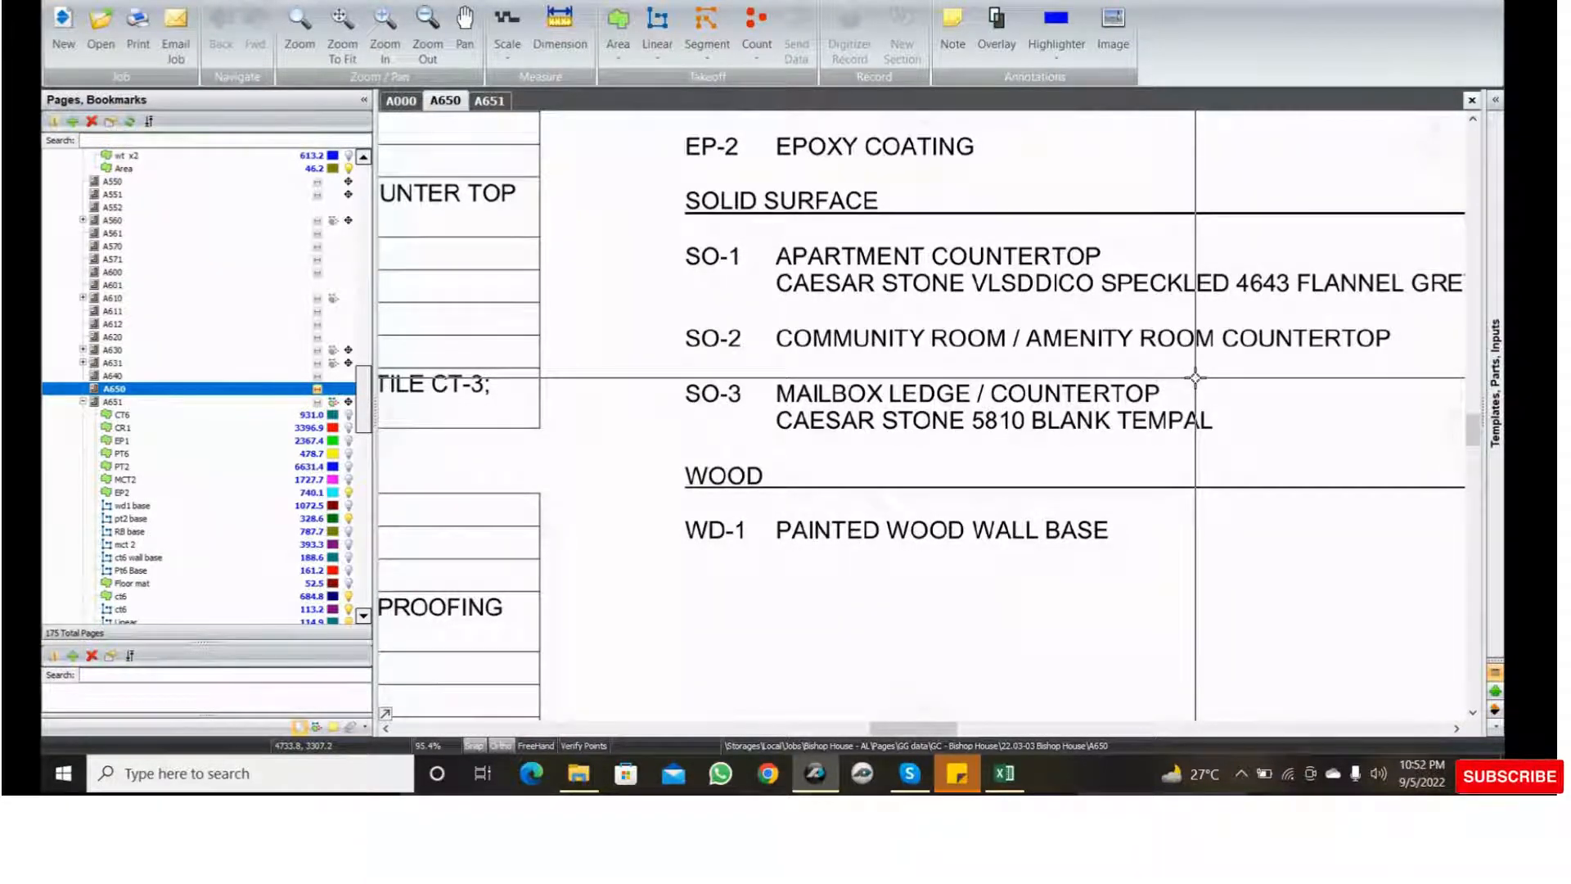
- Check the finish notes beside the specifications on A650, and return to the finish schedule
{"action": "scroll", "coordinate": [1195, 378], "scroll_direction": "down", "scroll_amount": 5}
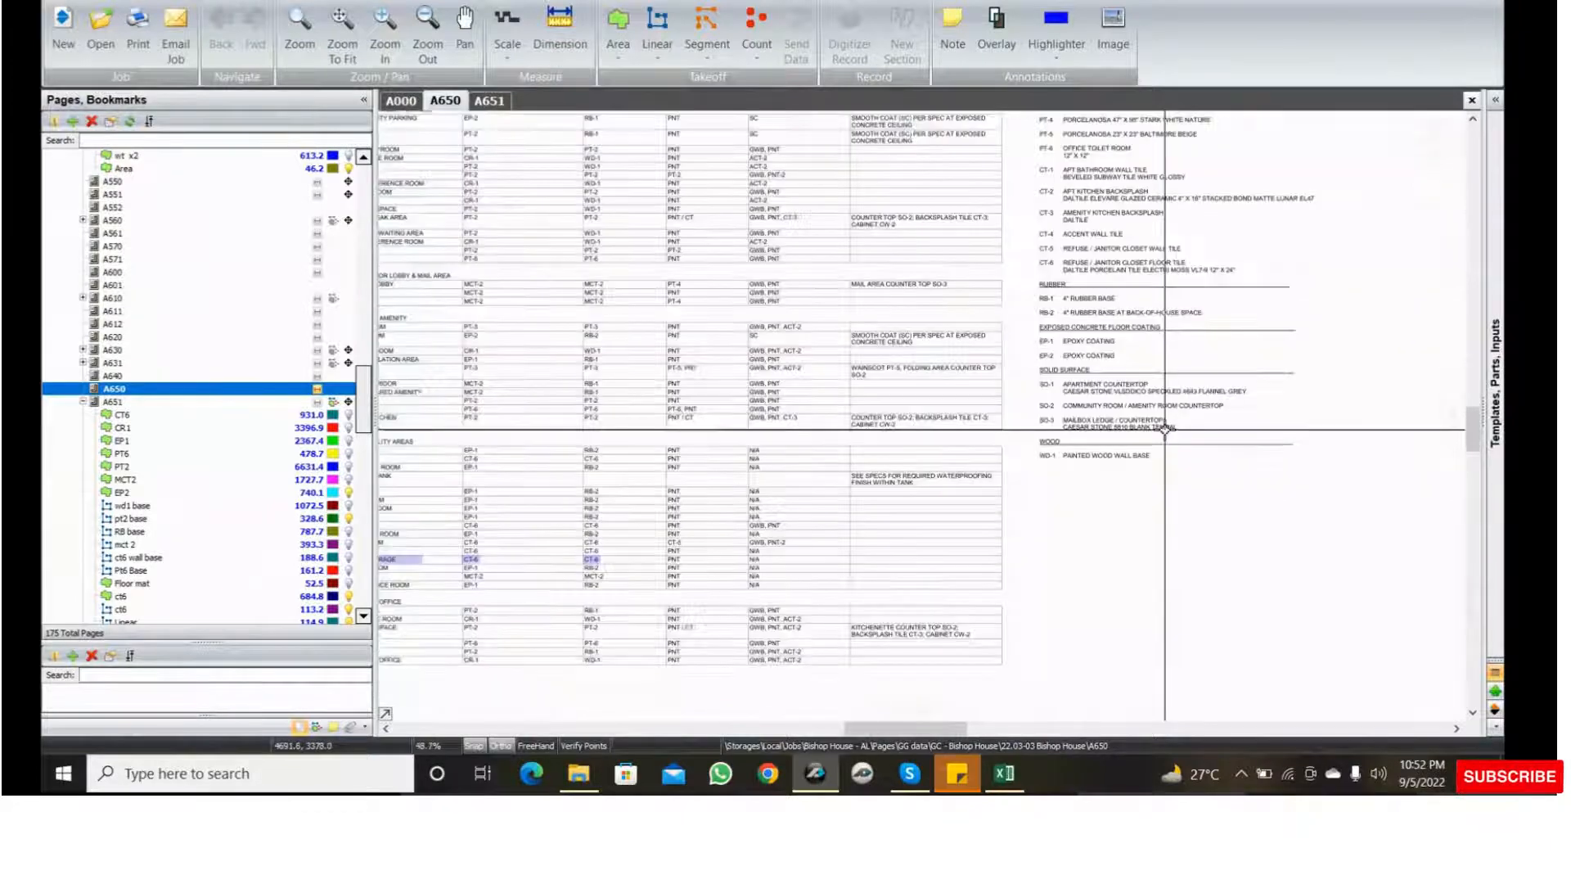
{"action": "scroll", "coordinate": [1068, 479], "scroll_direction": "up", "scroll_amount": 3}
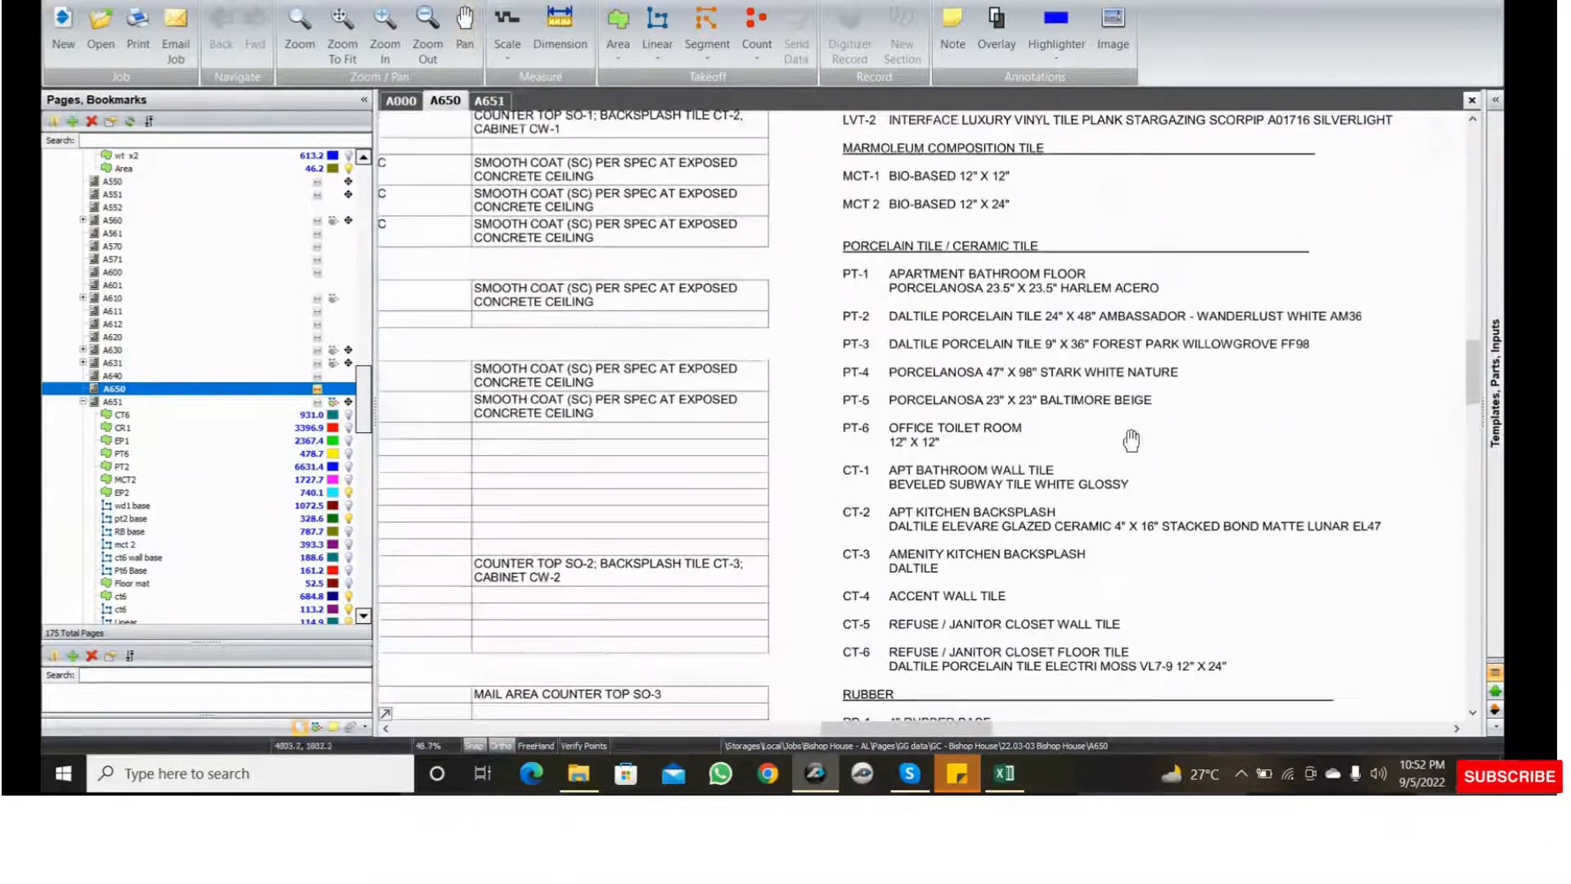
{"action": "scroll", "coordinate": [1130, 441], "scroll_direction": "down", "scroll_amount": 3}
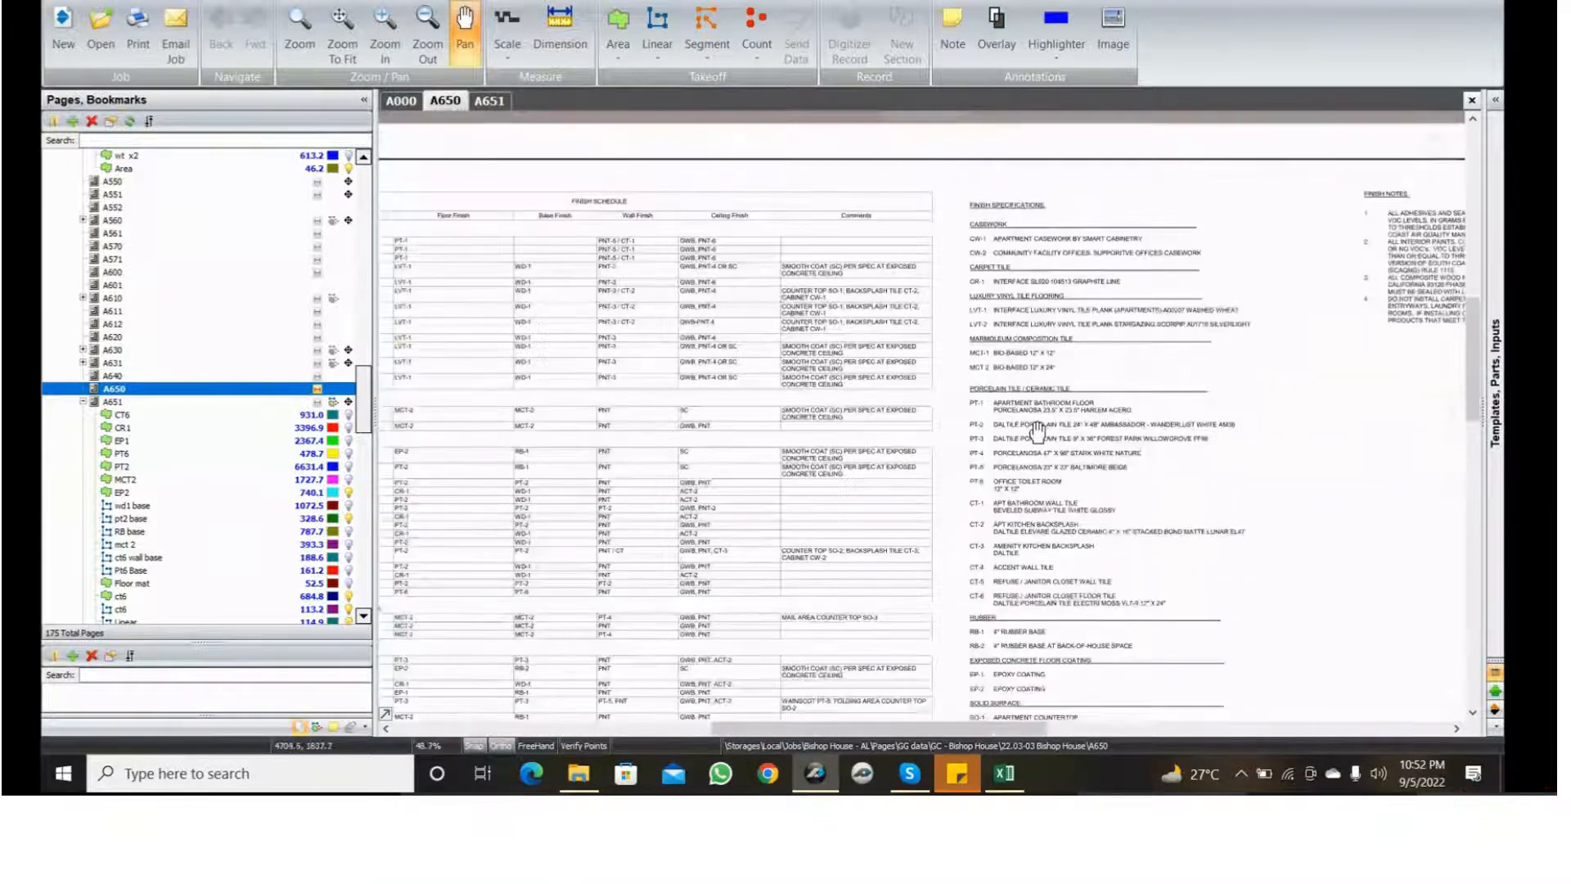
{"action": "middle_click_drag", "start_coordinate": [1038, 432], "coordinate": [963, 424]}
{"action": "middle_click_drag", "start_coordinate": [1178, 452], "coordinate": [873, 305]}
{"action": "scroll", "coordinate": [873, 305], "scroll_direction": "up", "scroll_amount": 1}
{"action": "mouse_move", "coordinate": [769, 316]}
{"action": "middle_mouse_down"}
{"action": "mouse_move", "coordinate": [746, 360]}
{"action": "mouse_move", "coordinate": [517, 357]}
{"action": "middle_mouse_up"}
{"action": "mouse_move", "coordinate": [977, 448]}
{"action": "middle_mouse_down"}
{"action": "mouse_move", "coordinate": [915, 484]}
{"action": "mouse_move", "coordinate": [939, 658]}
{"action": "middle_mouse_up"}
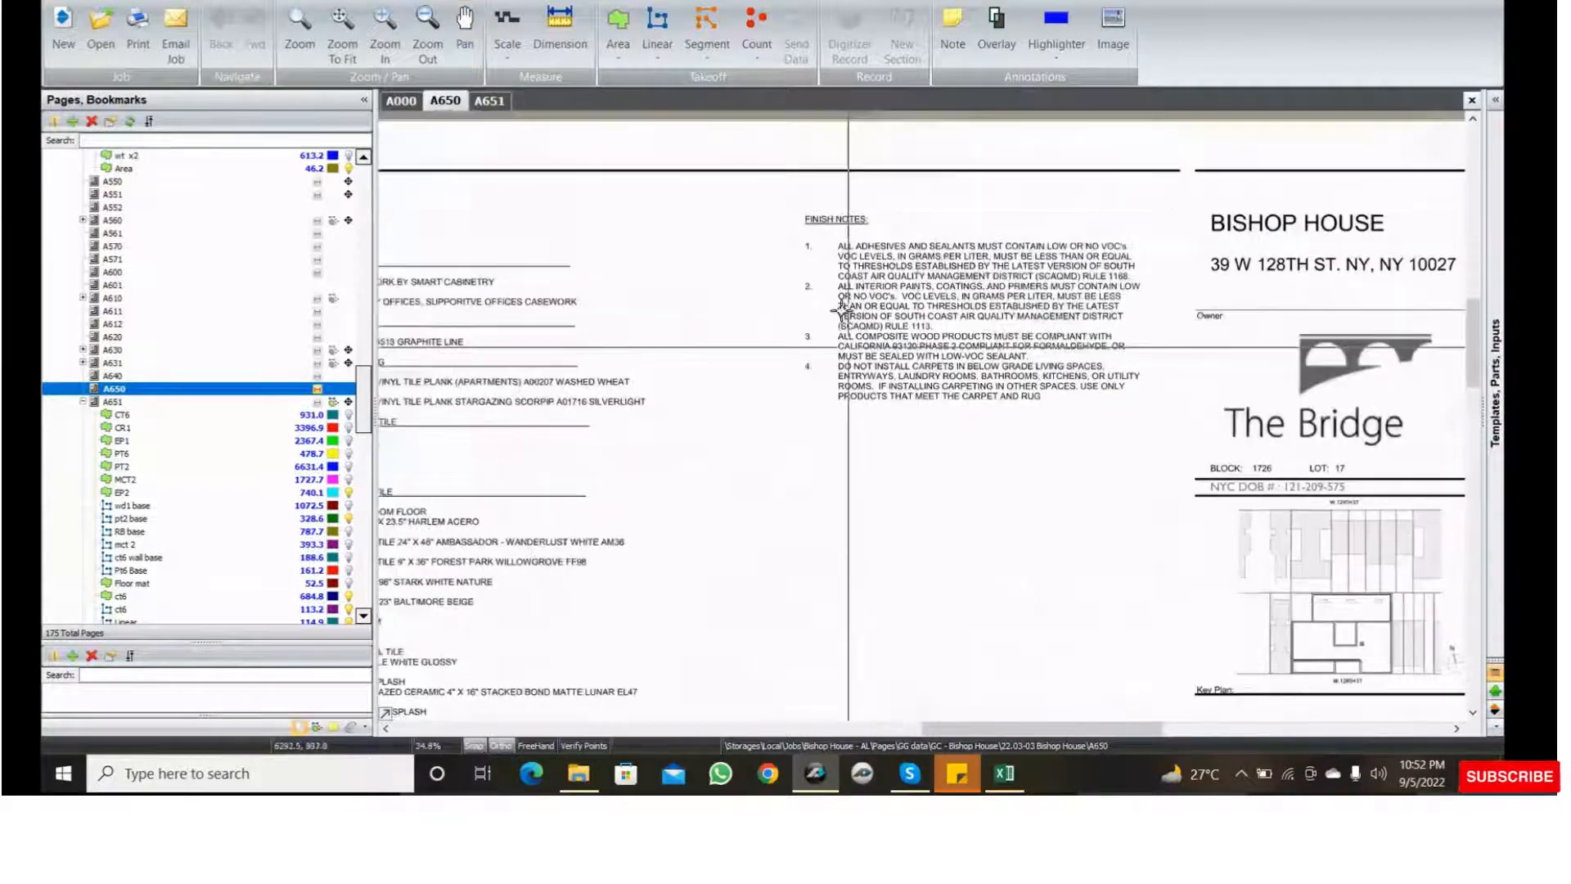
{"action": "middle_click_drag", "start_coordinate": [1024, 432], "coordinate": [1318, 400]}
{"action": "middle_click_drag", "start_coordinate": [876, 420], "coordinate": [1304, 409]}
{"action": "middle_click_drag", "start_coordinate": [873, 469], "coordinate": [1210, 408]}
{"action": "middle_click_drag", "start_coordinate": [953, 393], "coordinate": [959, 389]}
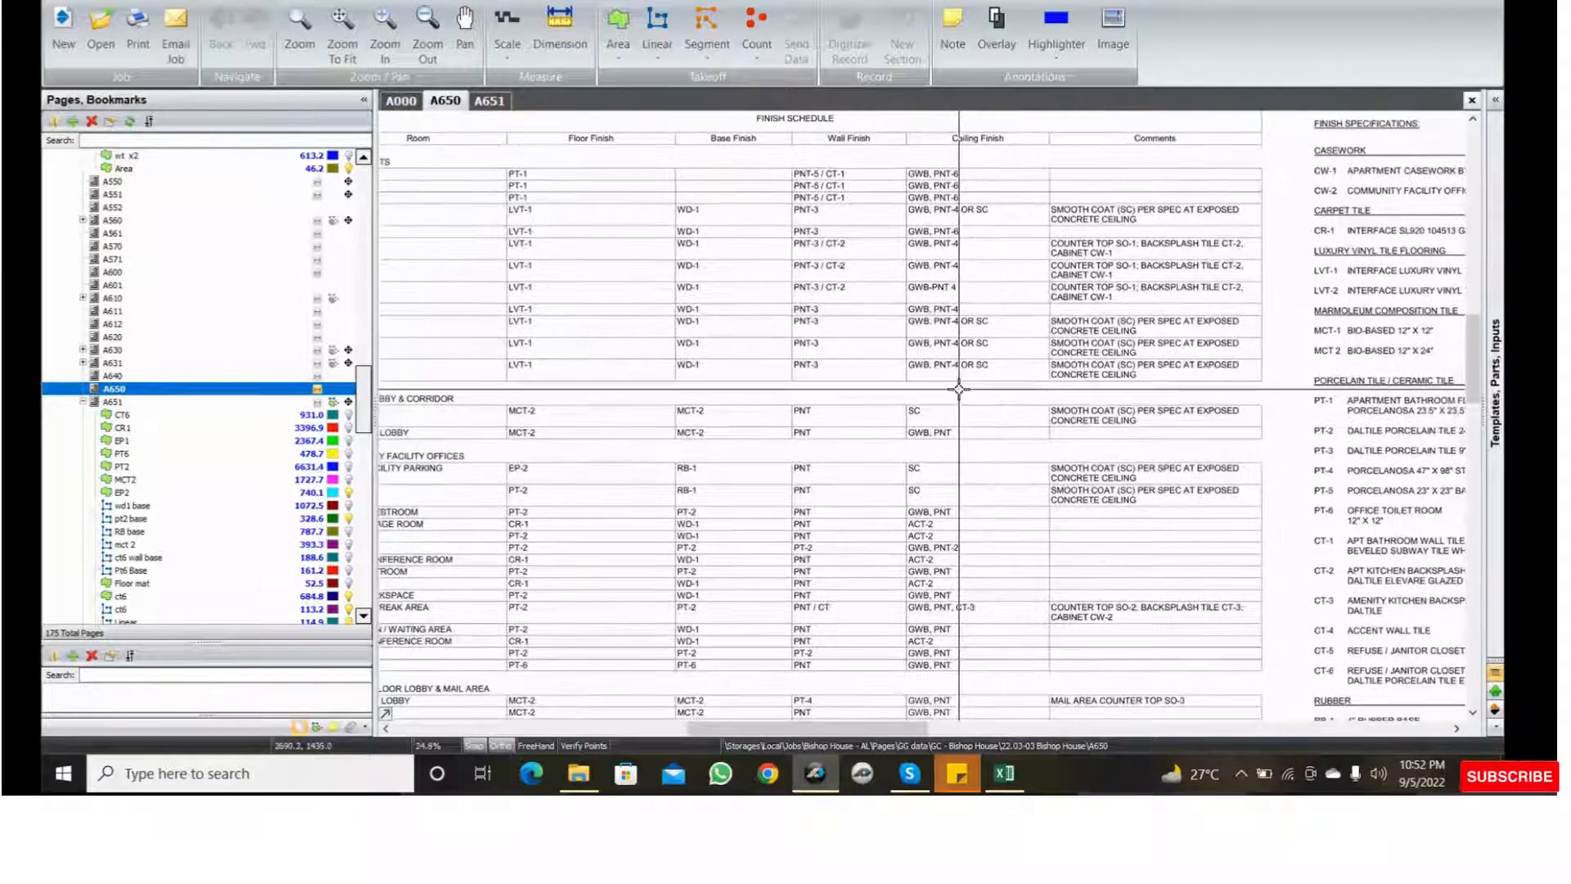
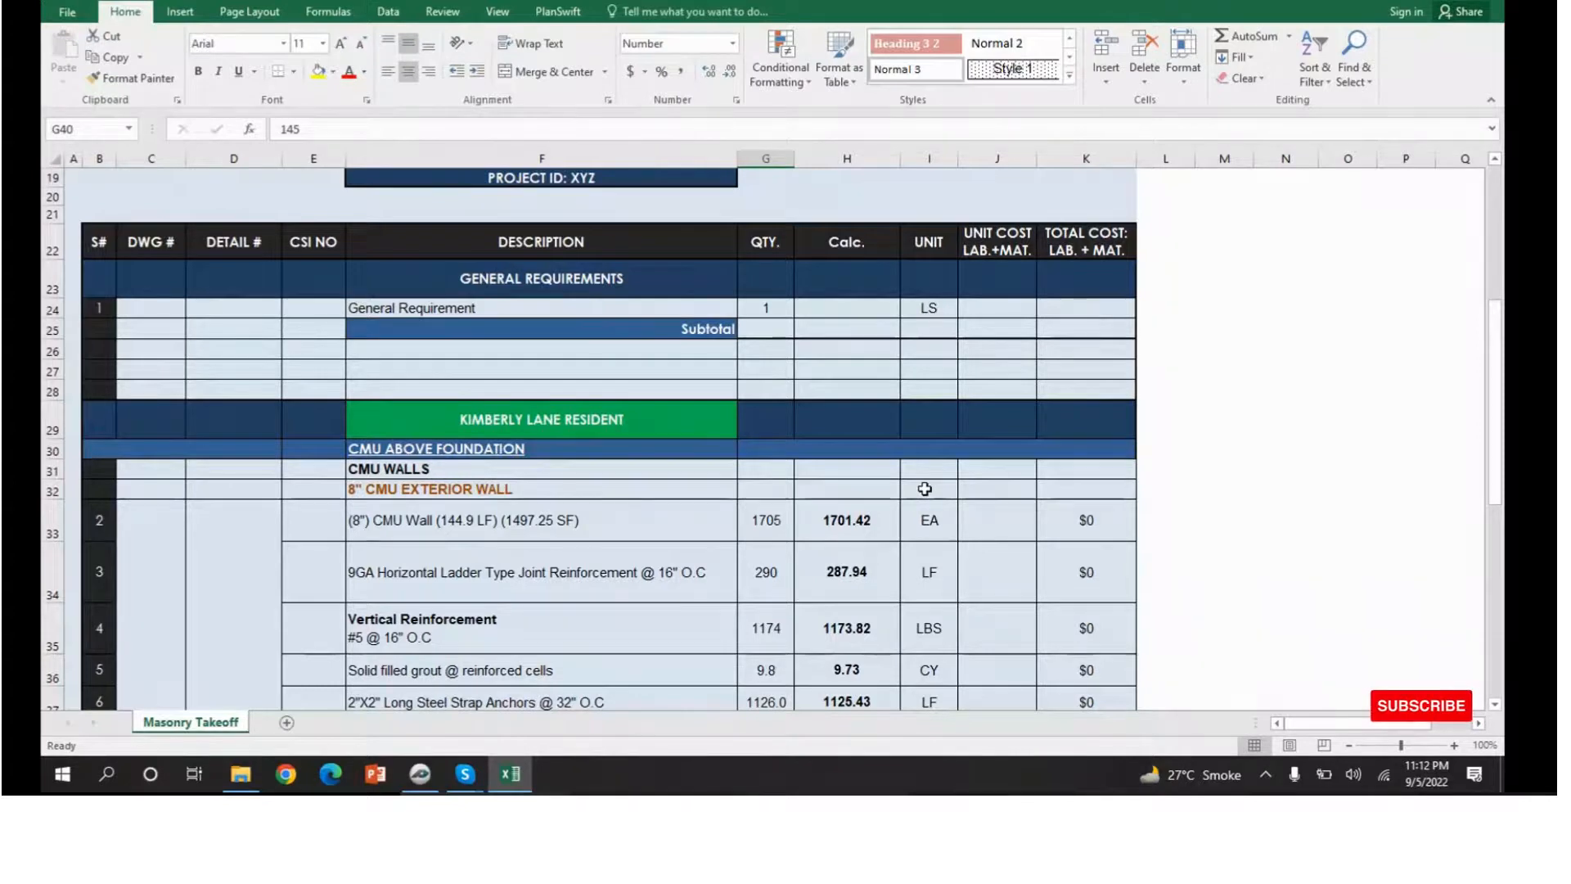
- Inspect the calculation formula for the 8" CMU exterior wall quantity in the Masonry Takeoff sheet
{"action": "scroll", "coordinate": [925, 489], "scroll_direction": "down", "scroll_amount": 2}
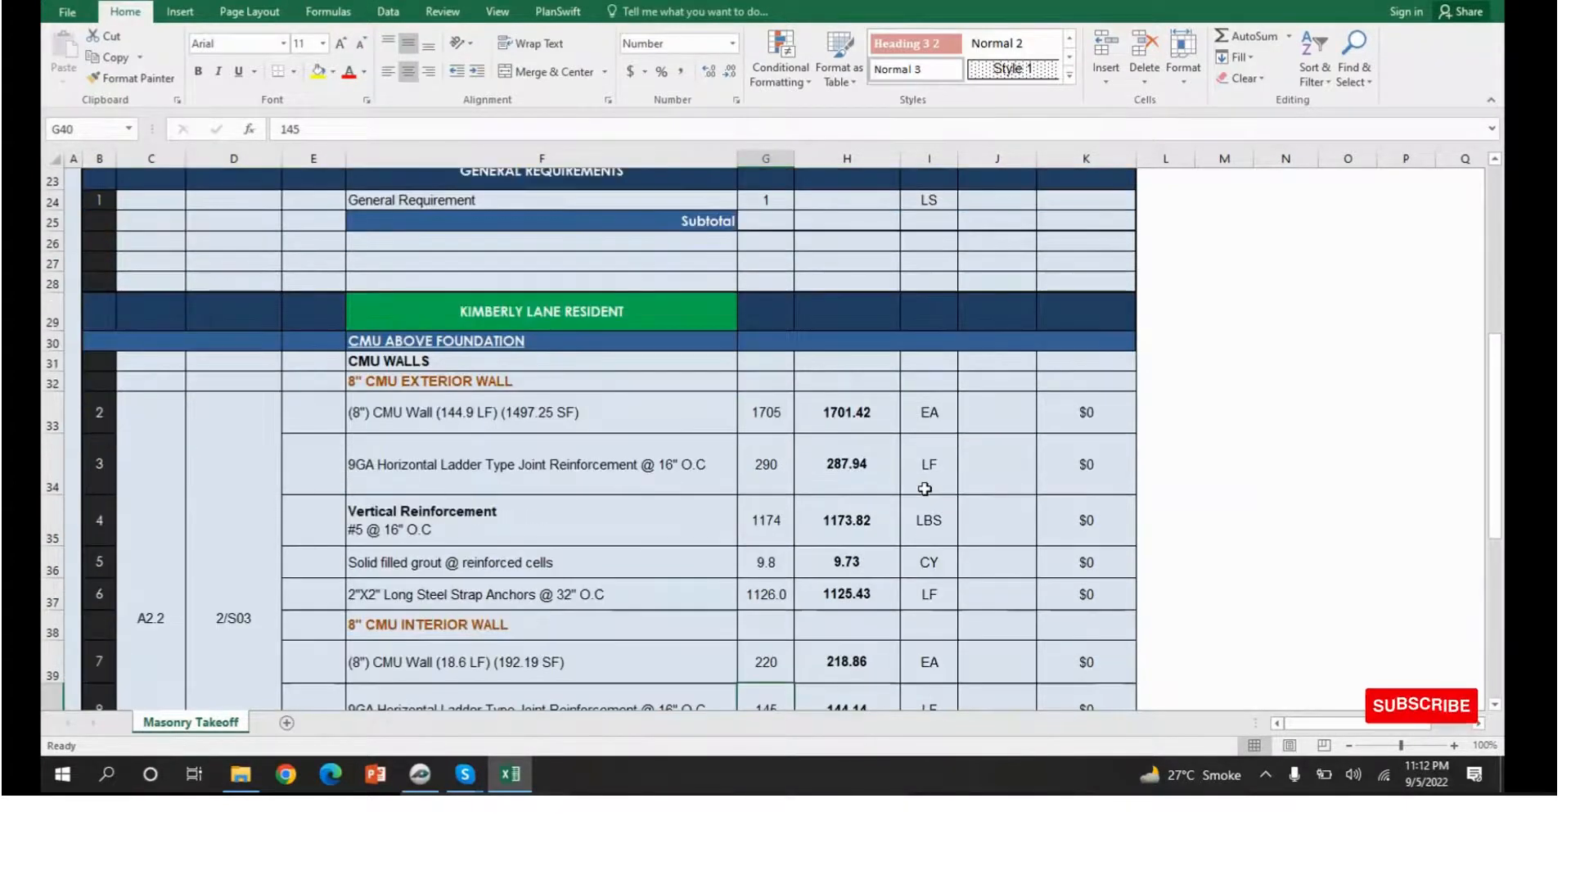
{"action": "scroll", "coordinate": [925, 488], "scroll_direction": "down", "scroll_amount": 1}
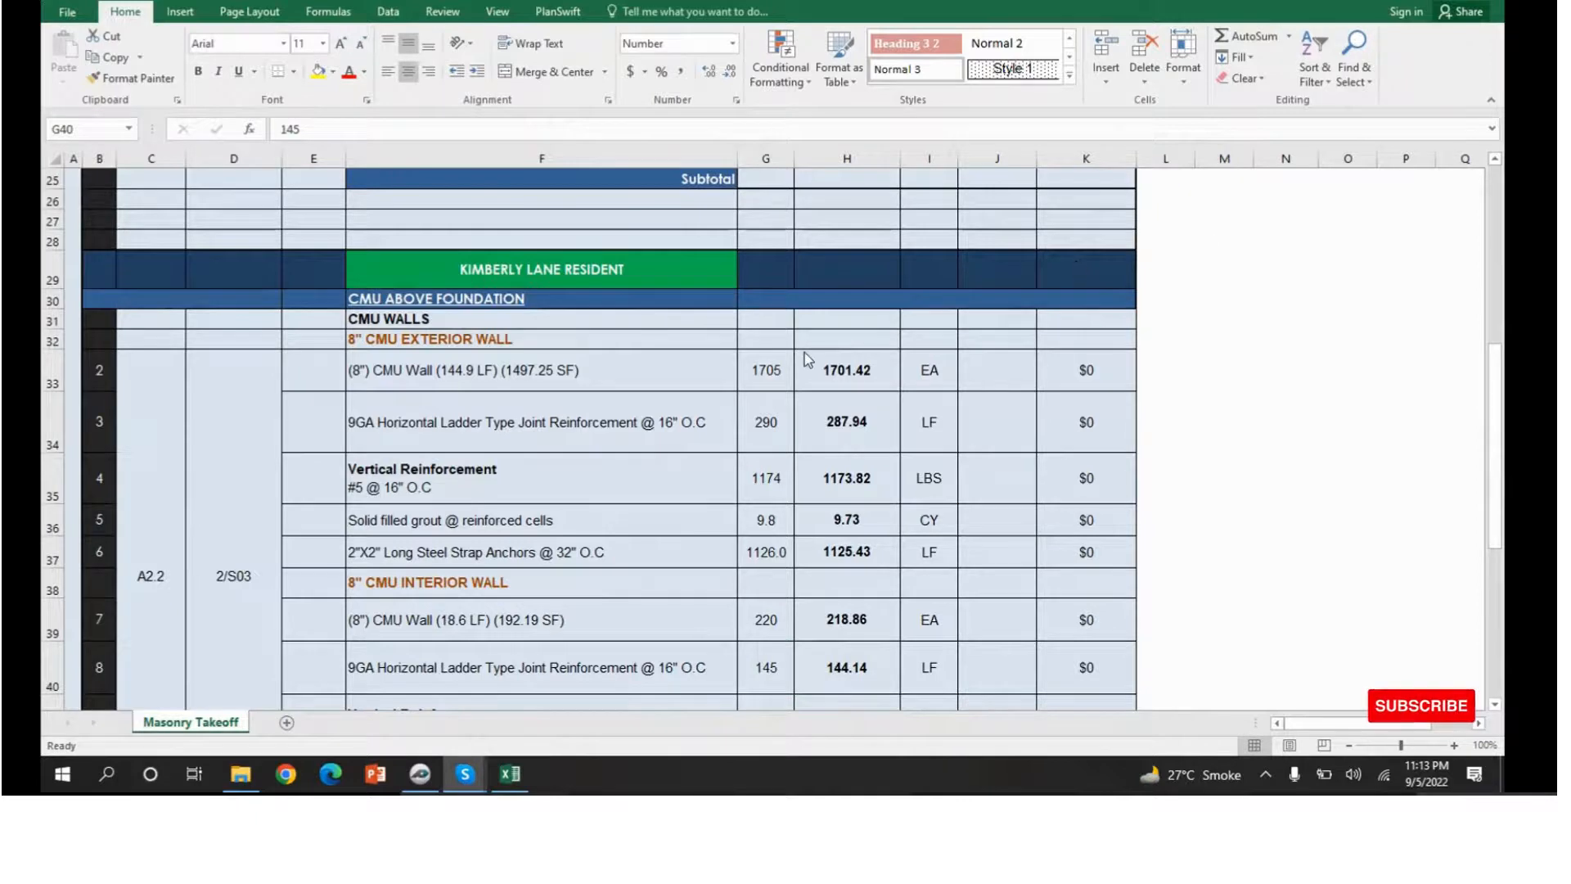
{"action": "left_click", "coordinate": [855, 374]}
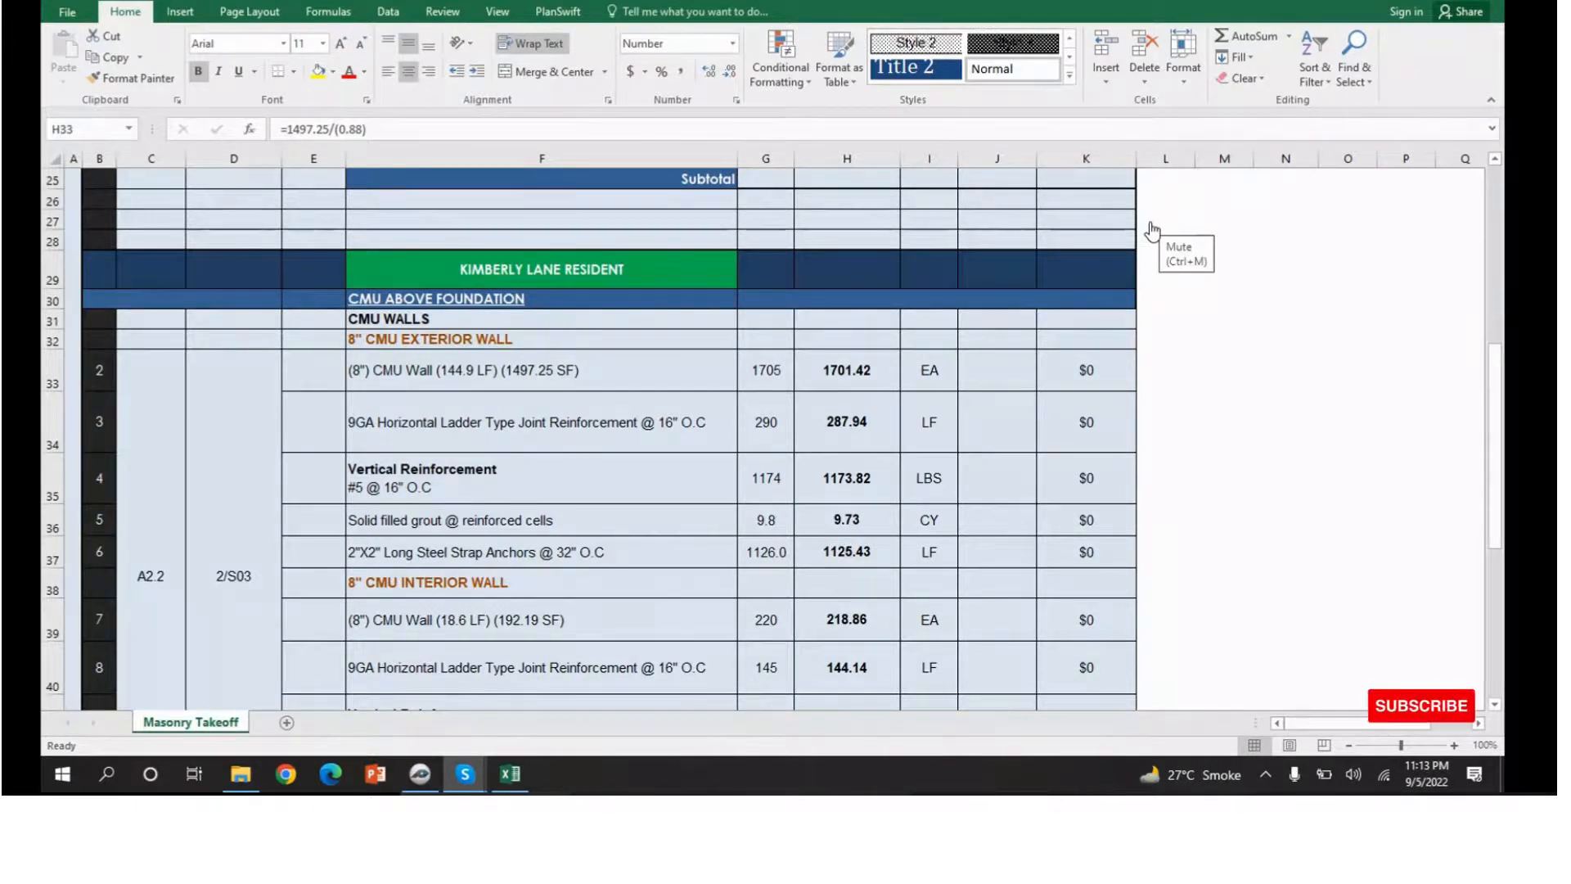
{"action": "left_click", "coordinate": [1152, 232]}
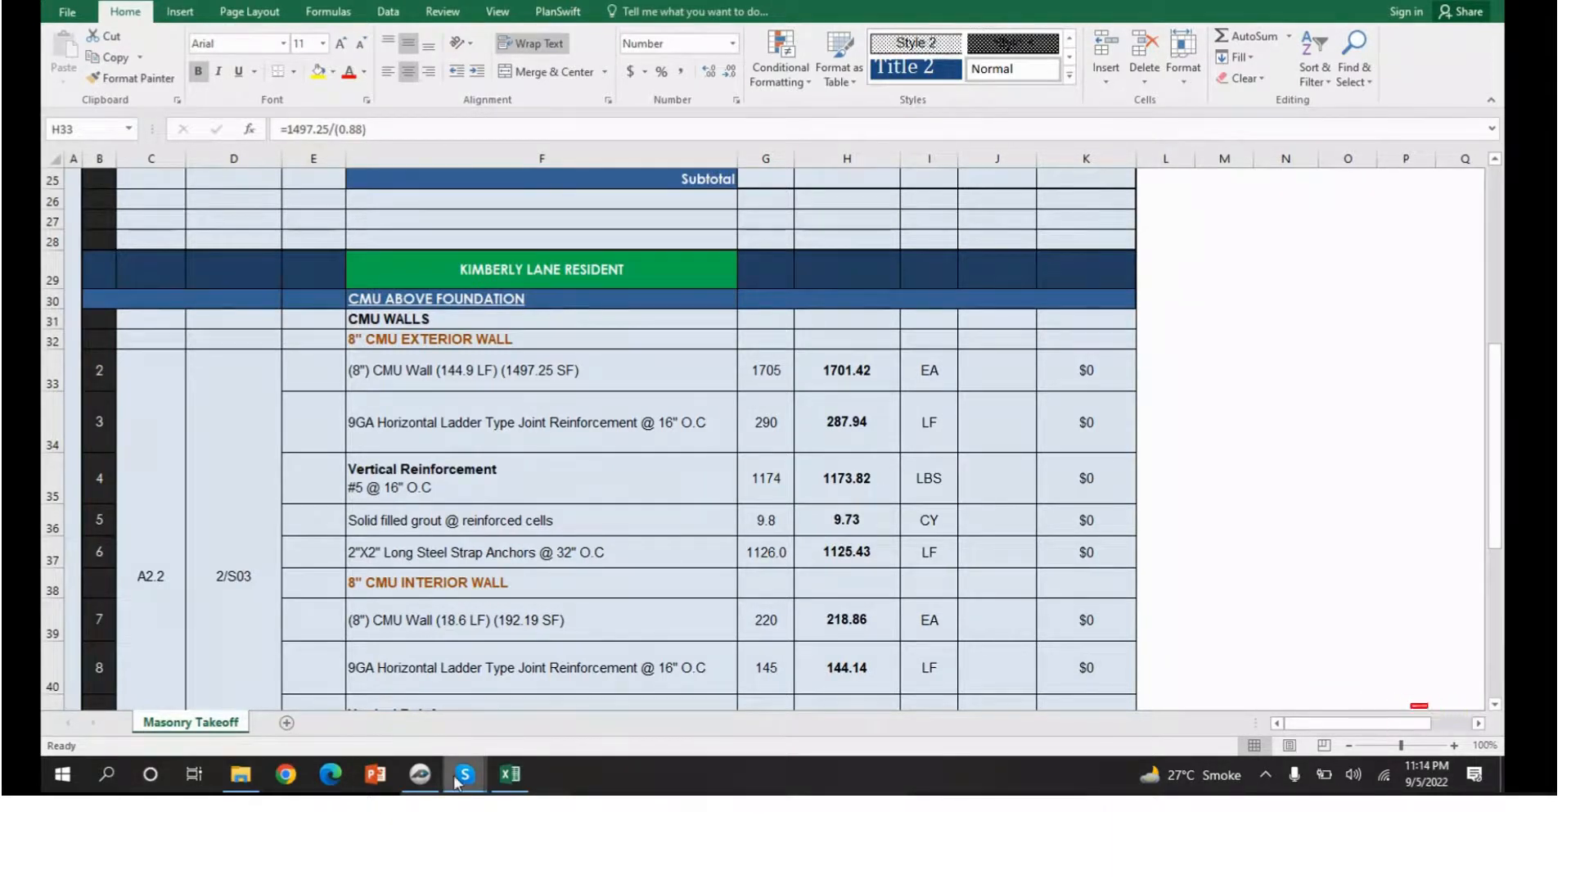
- Switch to PlanSwift, look over the walkway section on S02, and open S03 at the CMU wall tie detail
{"action": "left_click", "coordinate": [419, 773]}
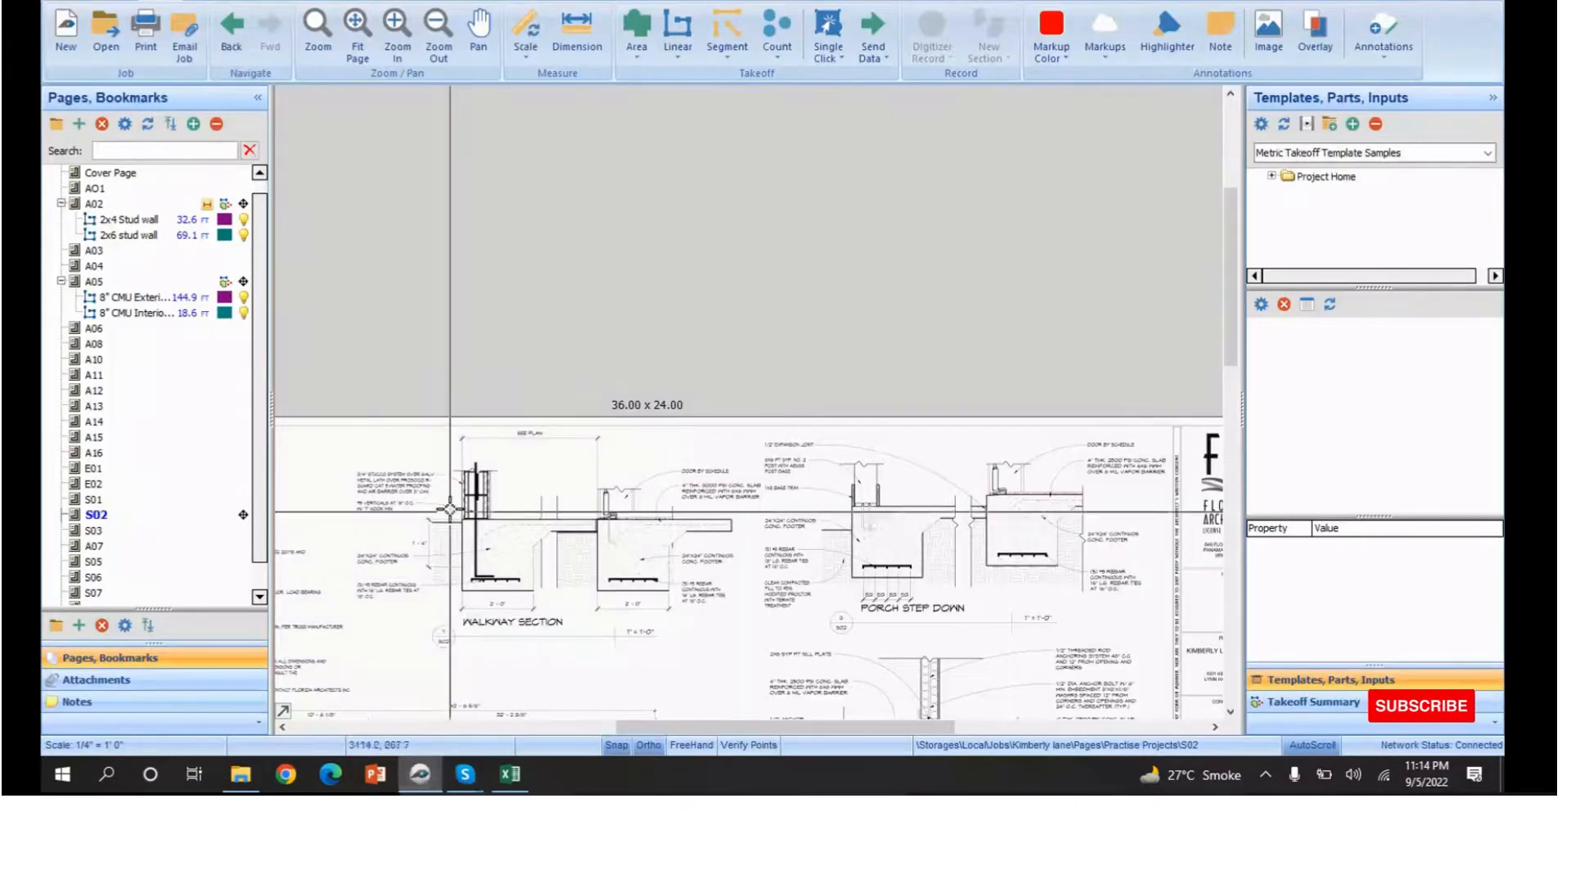
{"action": "scroll", "coordinate": [500, 573], "scroll_direction": "up", "scroll_amount": 3}
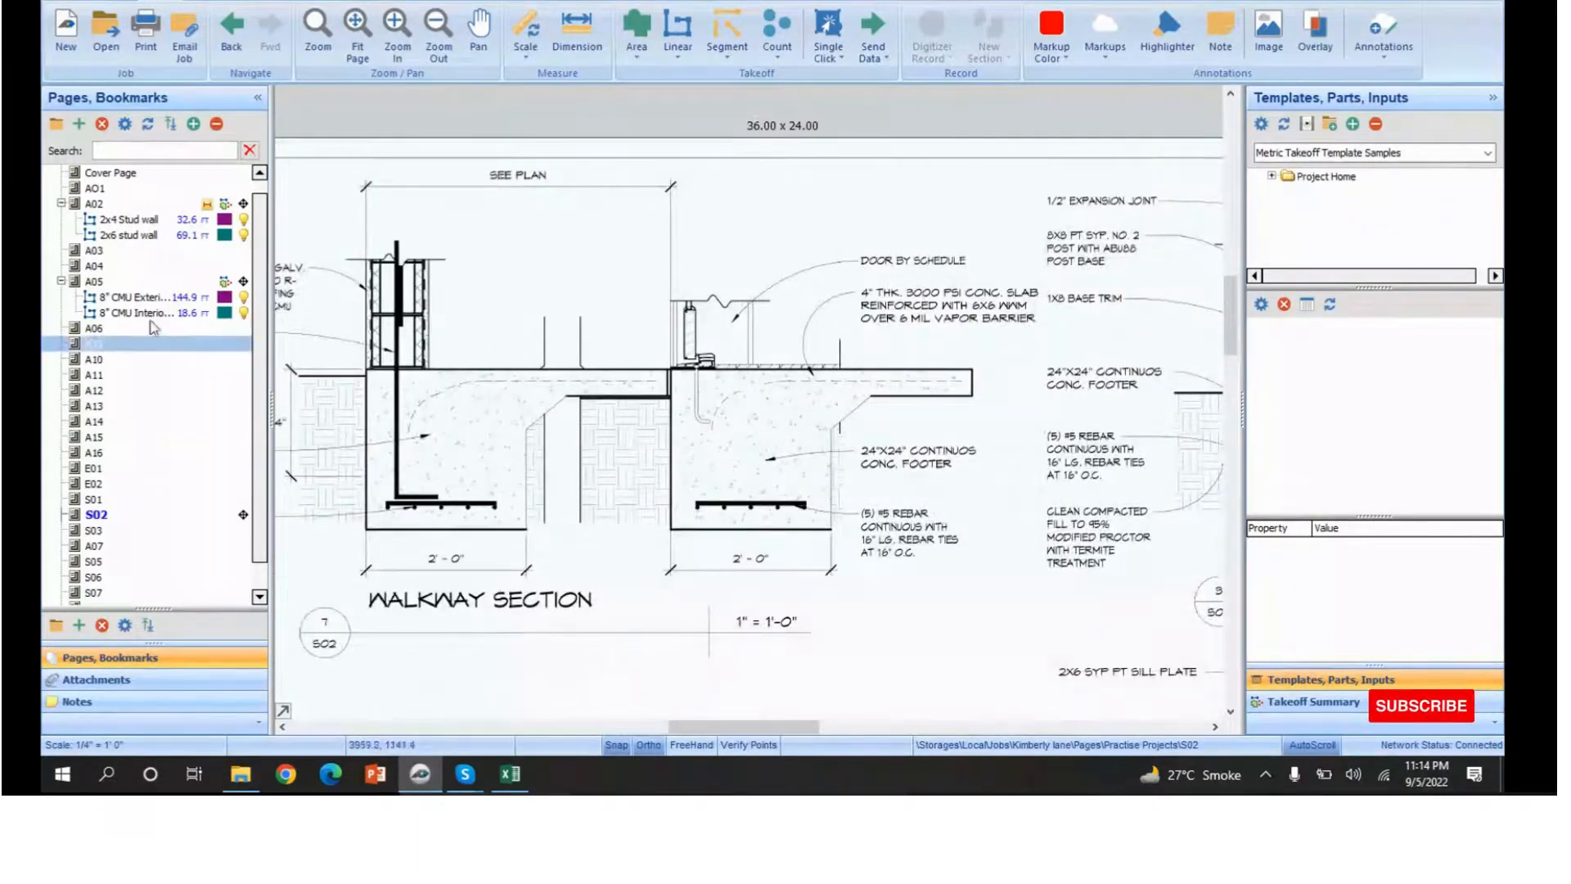
{"action": "scroll", "coordinate": [105, 533], "scroll_direction": "down", "scroll_amount": 1}
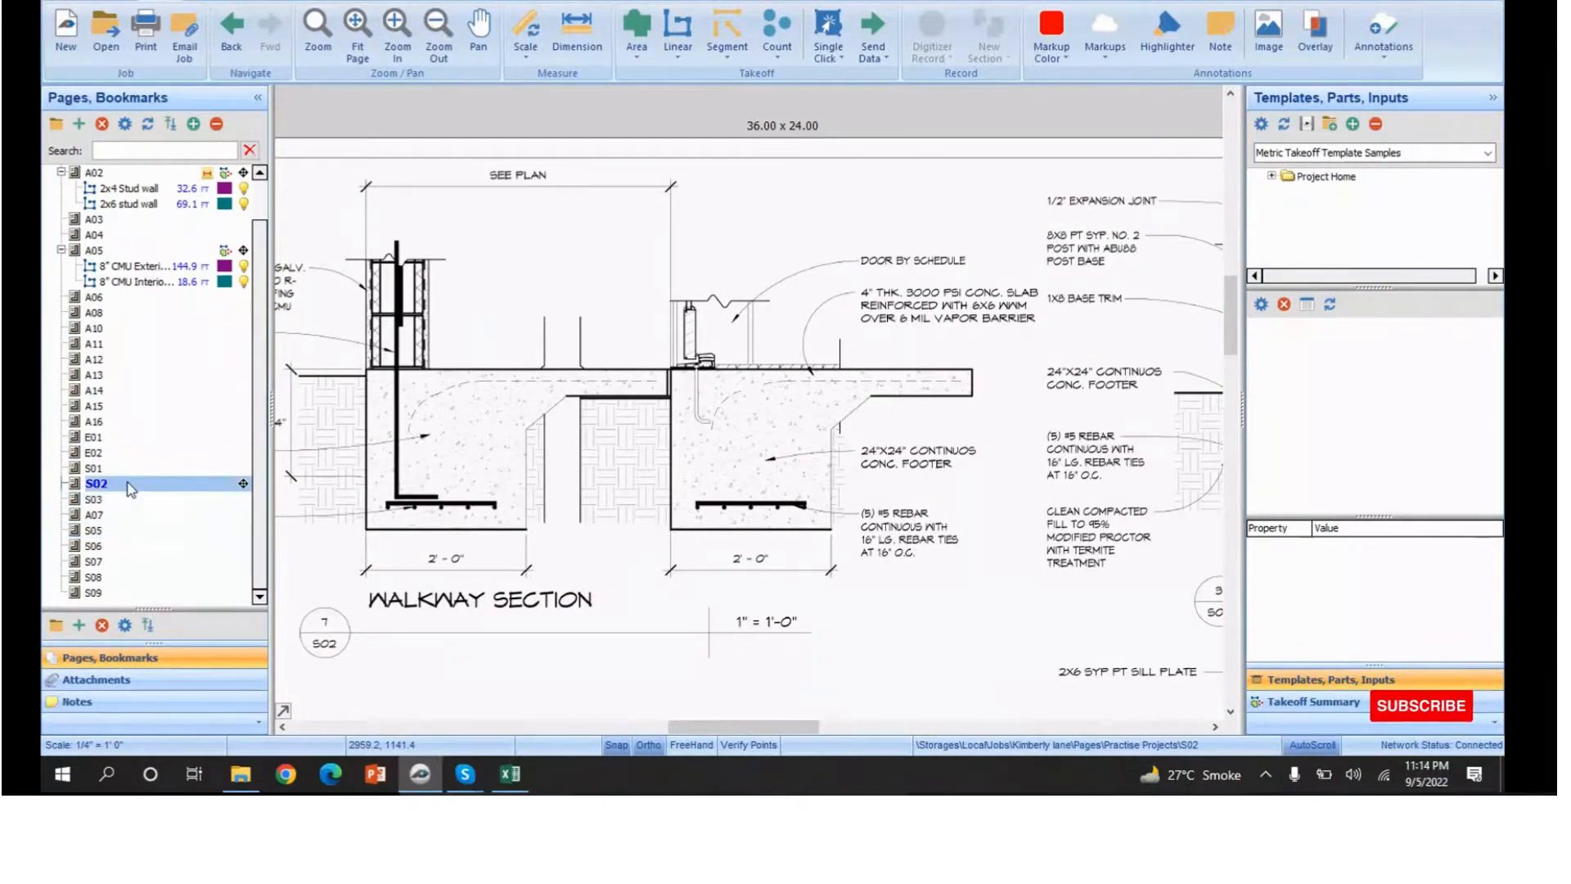
{"action": "left_click", "coordinate": [122, 499]}
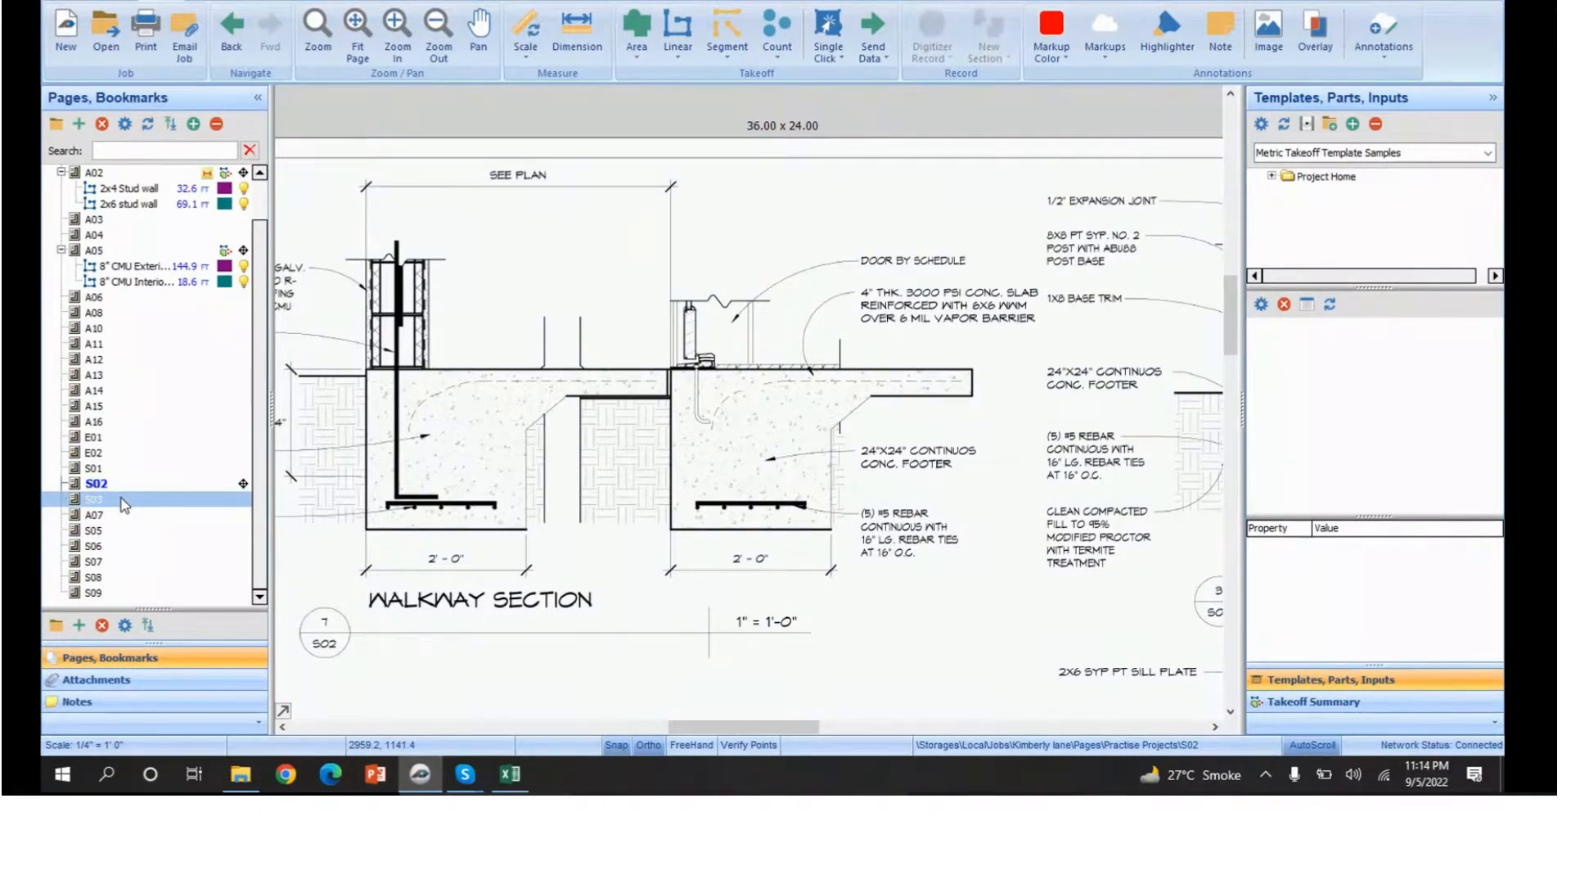
{"action": "scroll", "coordinate": [507, 612], "scroll_direction": "up", "scroll_amount": 4}
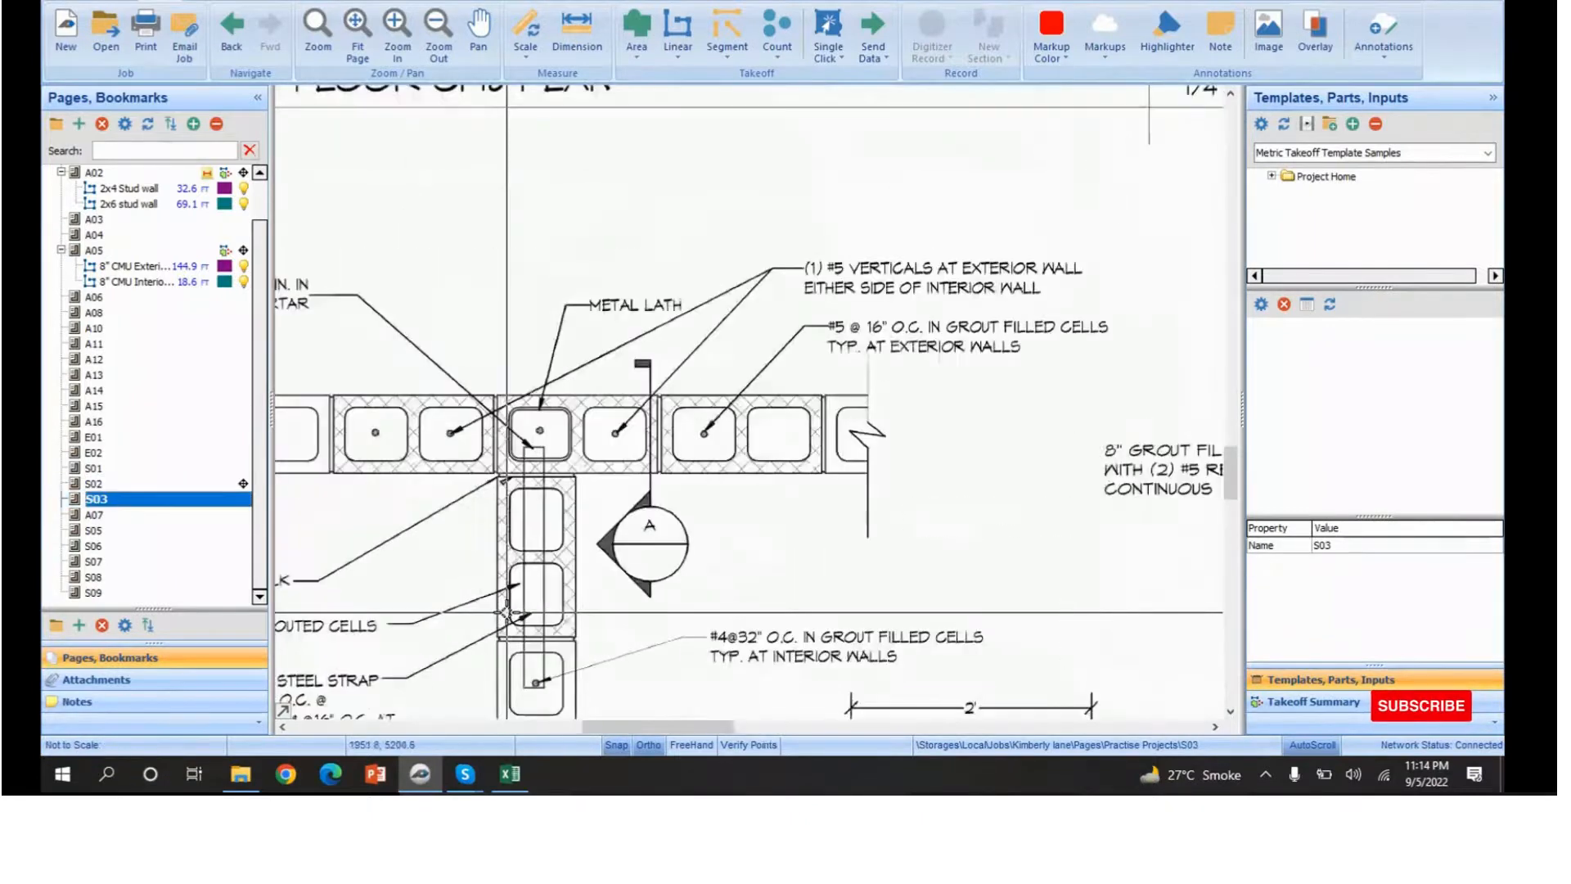
{"action": "mouse_move", "coordinate": [423, 691]}
{"action": "middle_mouse_down"}
{"action": "mouse_move", "coordinate": [512, 522]}
{"action": "mouse_move", "coordinate": [540, 504]}
{"action": "middle_mouse_up"}
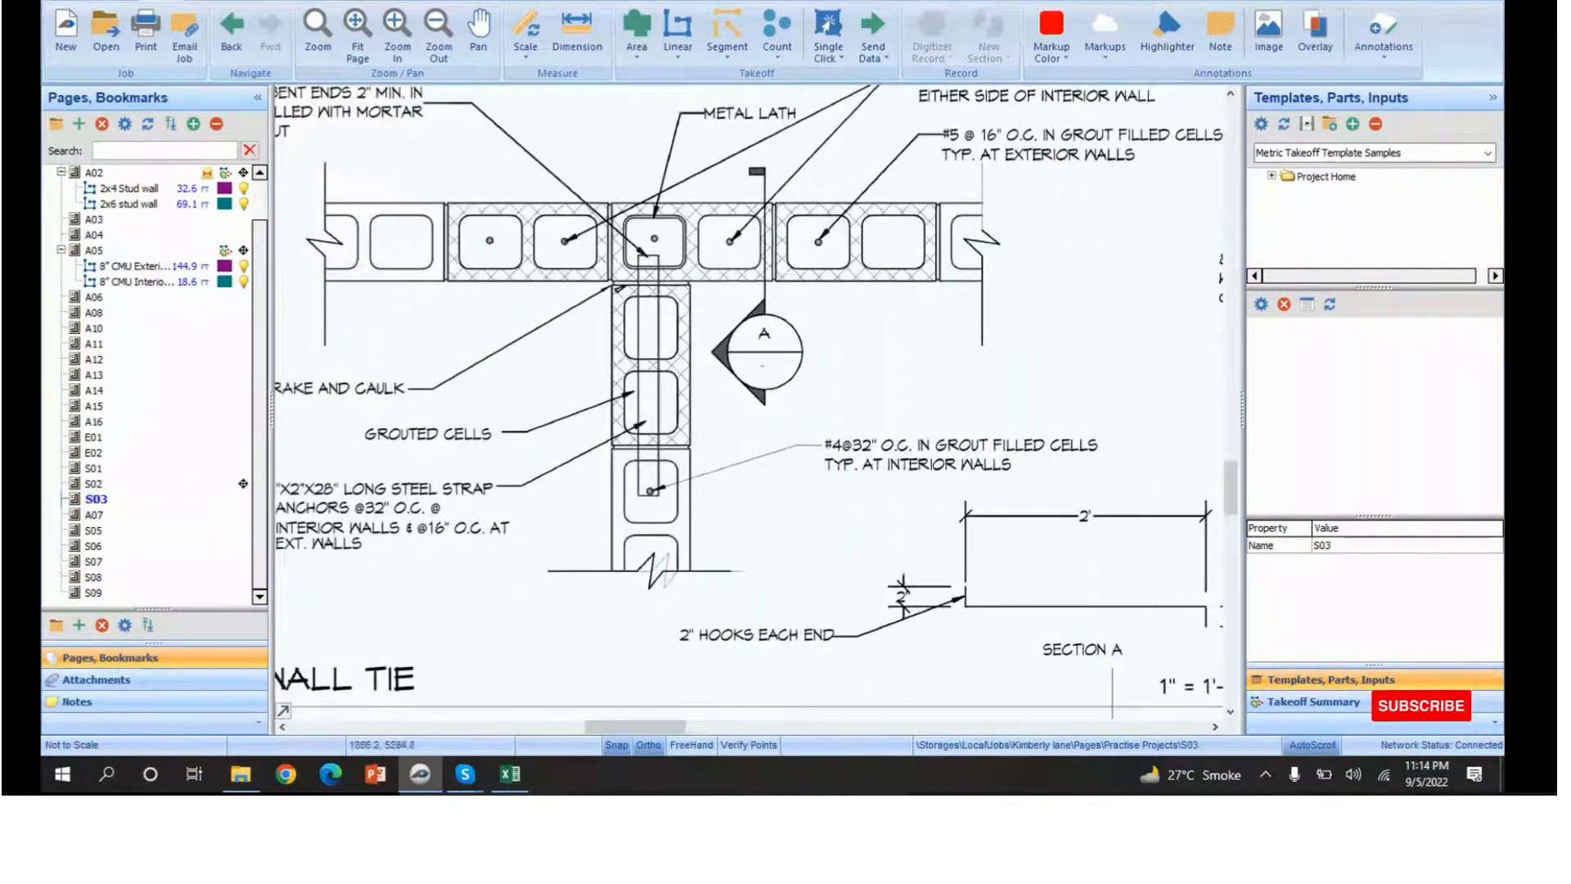
{"action": "middle_click_drag", "start_coordinate": [1072, 194], "coordinate": [1160, 231]}
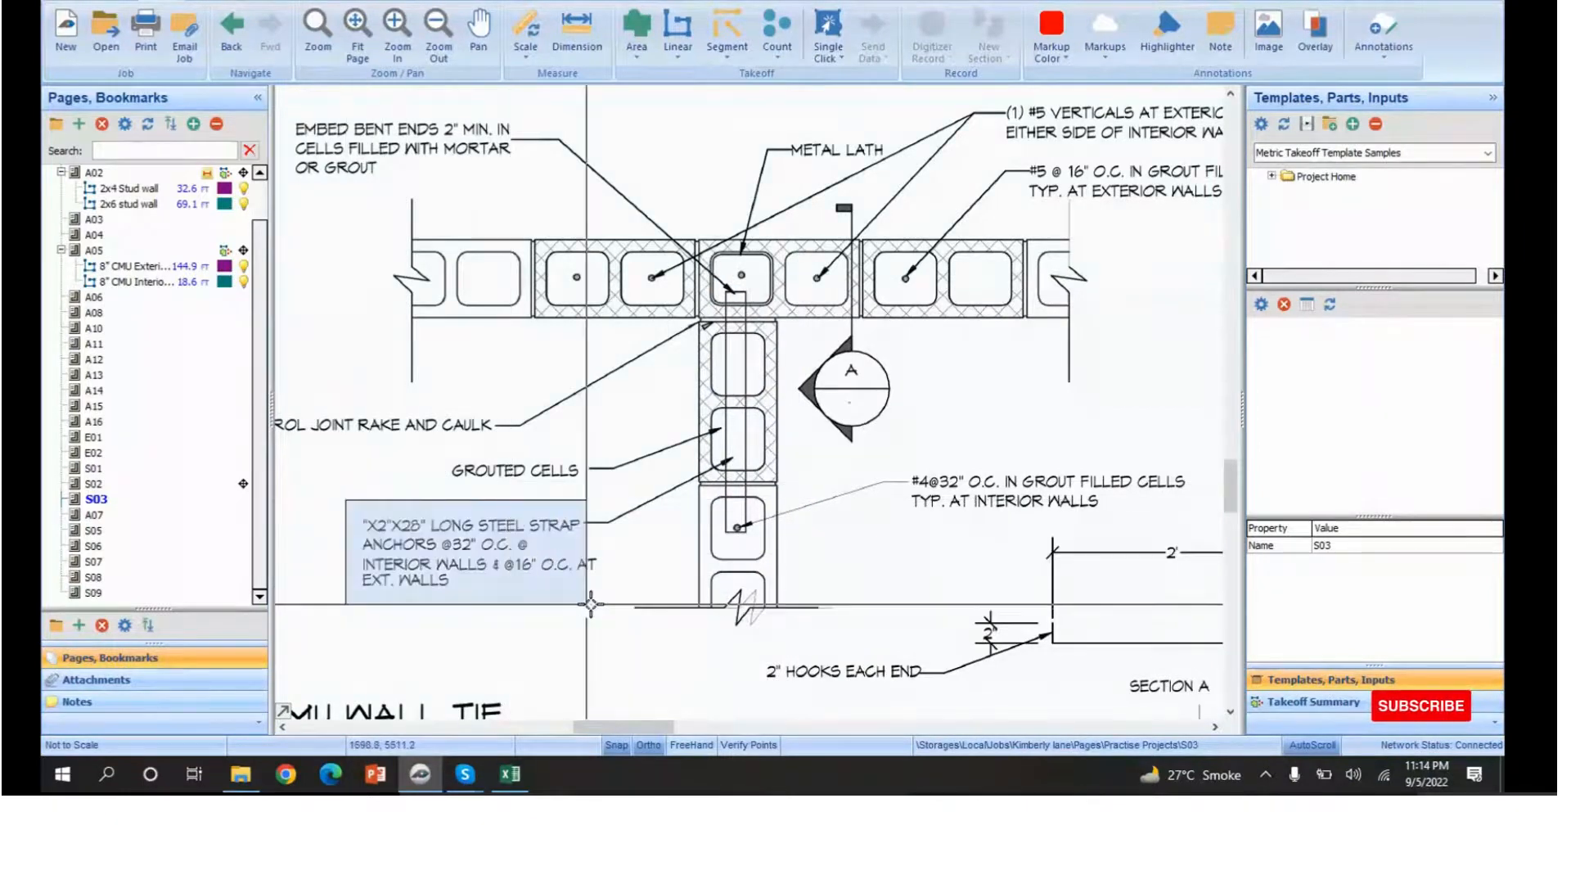
- Examine the long steel strap anchor note for interior and exterior walls in the CMU wall tie detail on S03
{"action": "left_click_drag", "start_coordinate": [590, 603], "coordinate": [645, 627]}
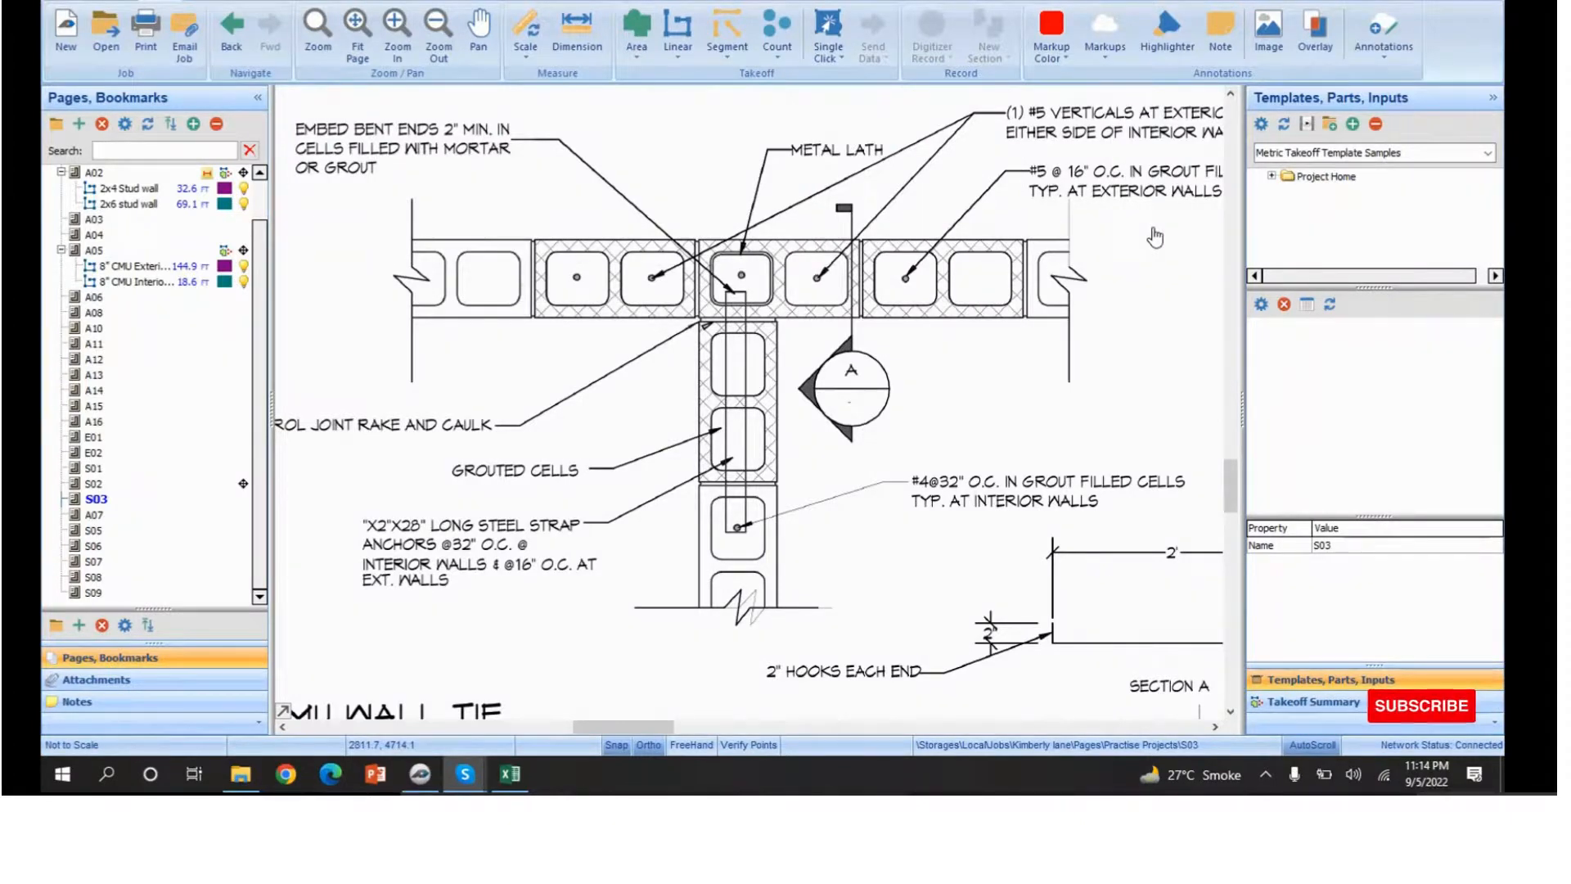
{"action": "left_click", "coordinate": [205, 501]}
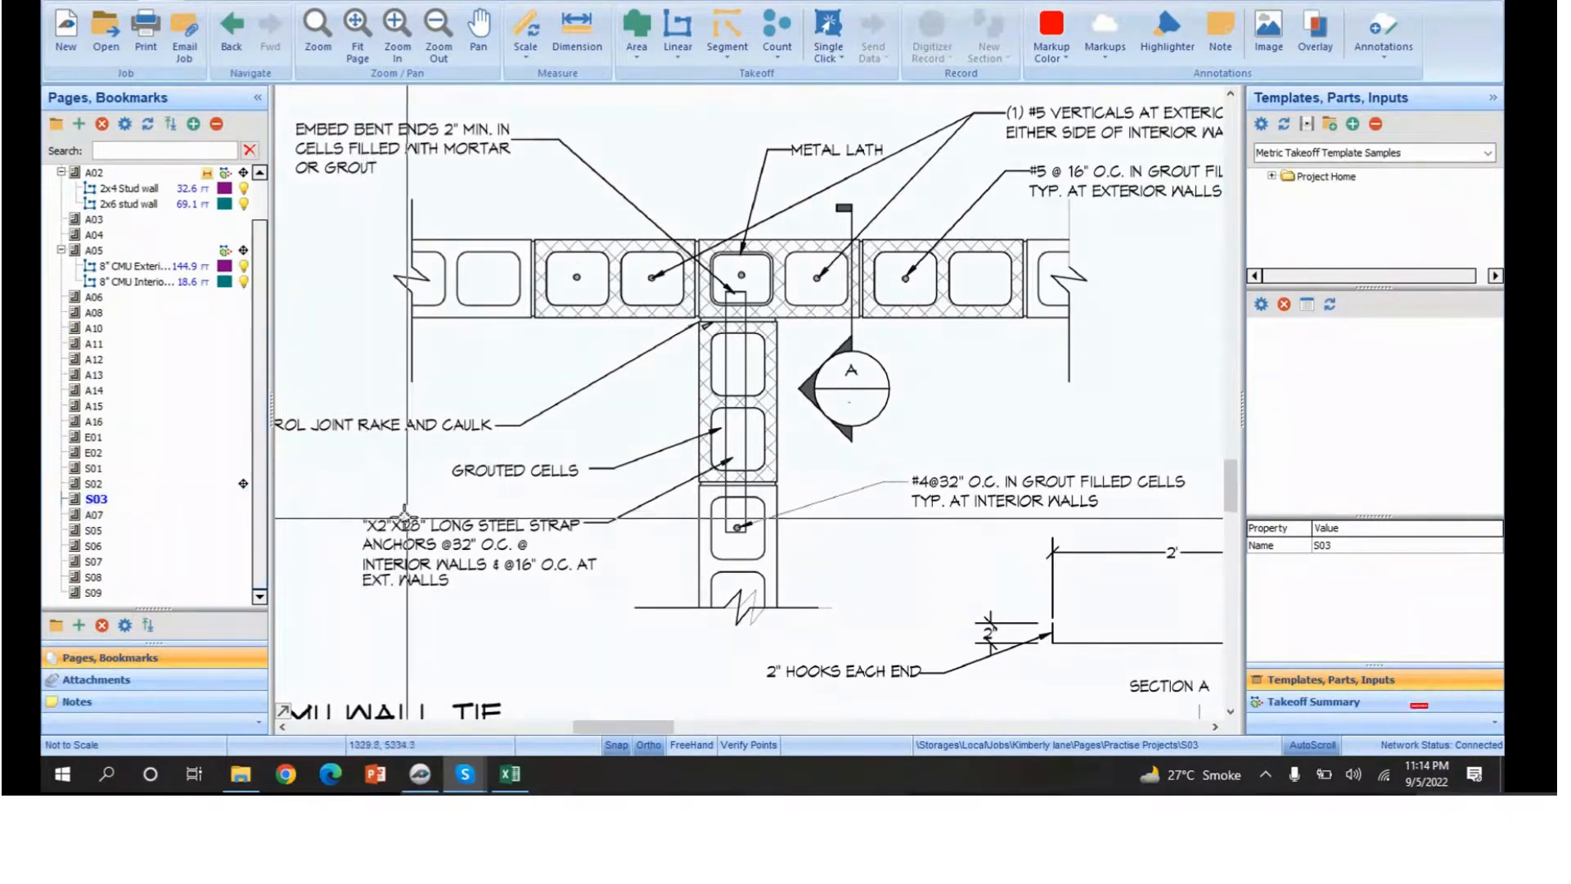
{"action": "left_click_drag", "start_coordinate": [392, 534], "coordinate": [441, 516]}
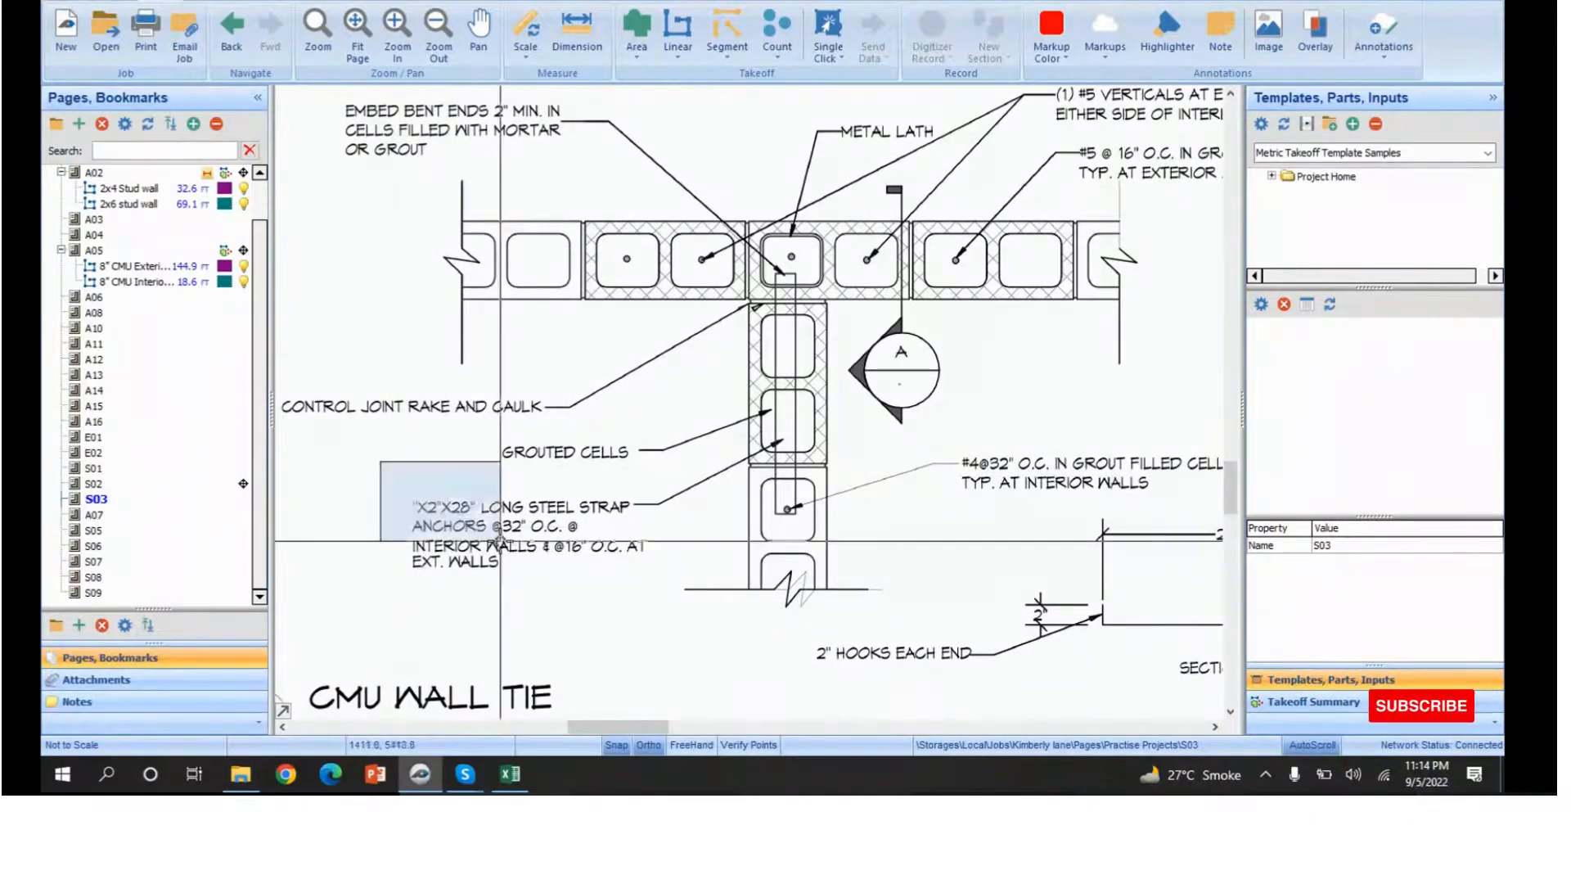
{"action": "scroll", "coordinate": [517, 562], "scroll_direction": "up", "scroll_amount": 3}
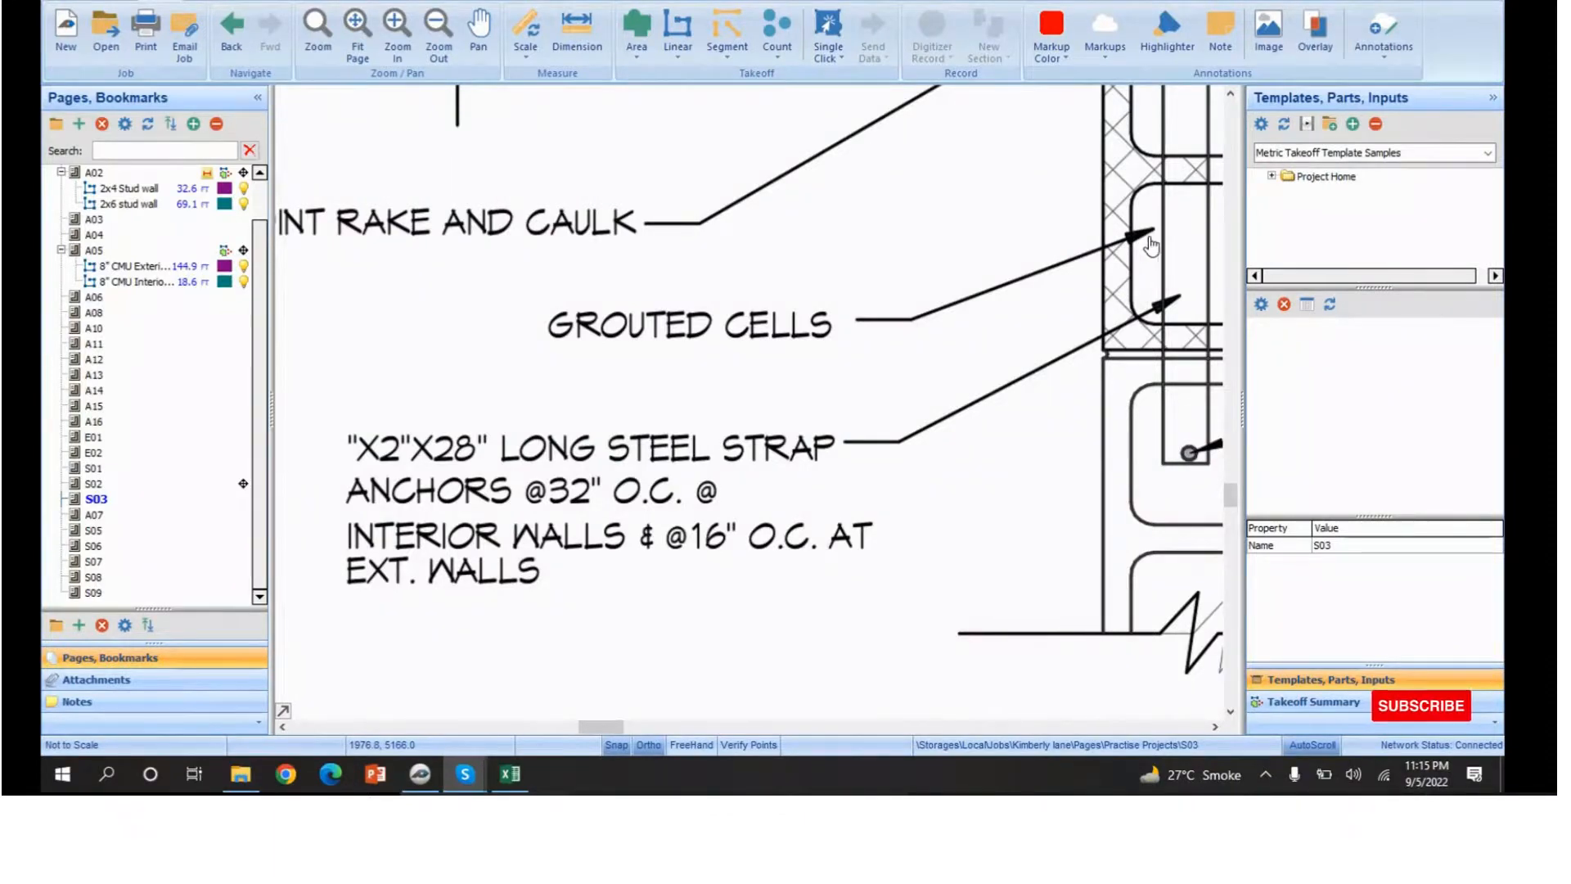
{"action": "scroll", "coordinate": [1061, 310], "scroll_direction": "down", "scroll_amount": 1}
{"action": "scroll", "coordinate": [1061, 310], "scroll_direction": "down", "scroll_amount": 2}
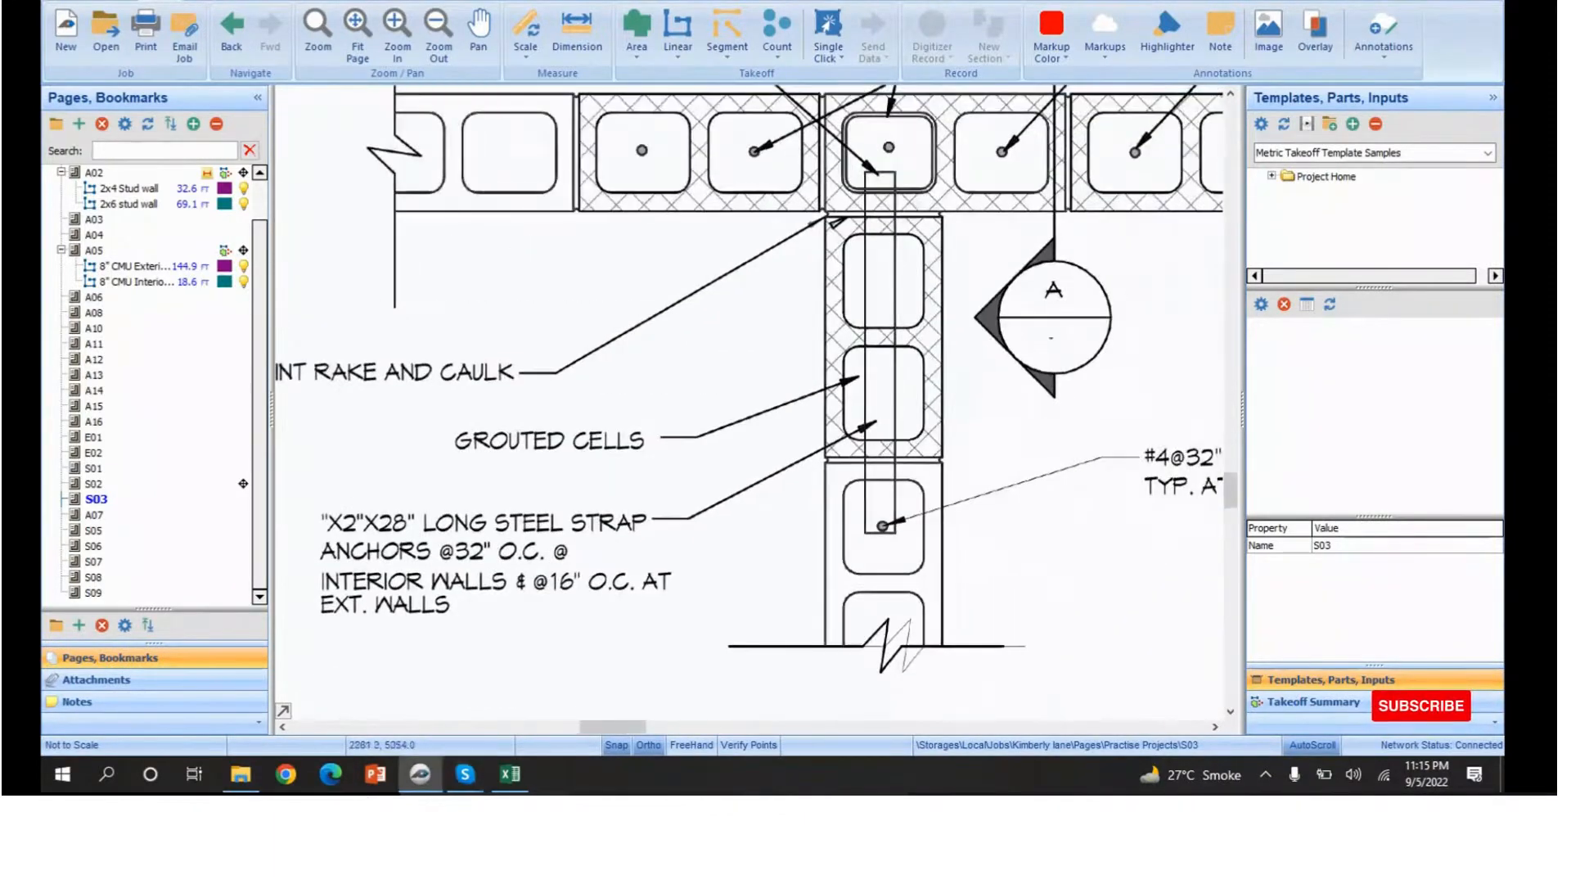
{"action": "right_click_drag", "start_coordinate": [1053, 313], "coordinate": [979, 330]}
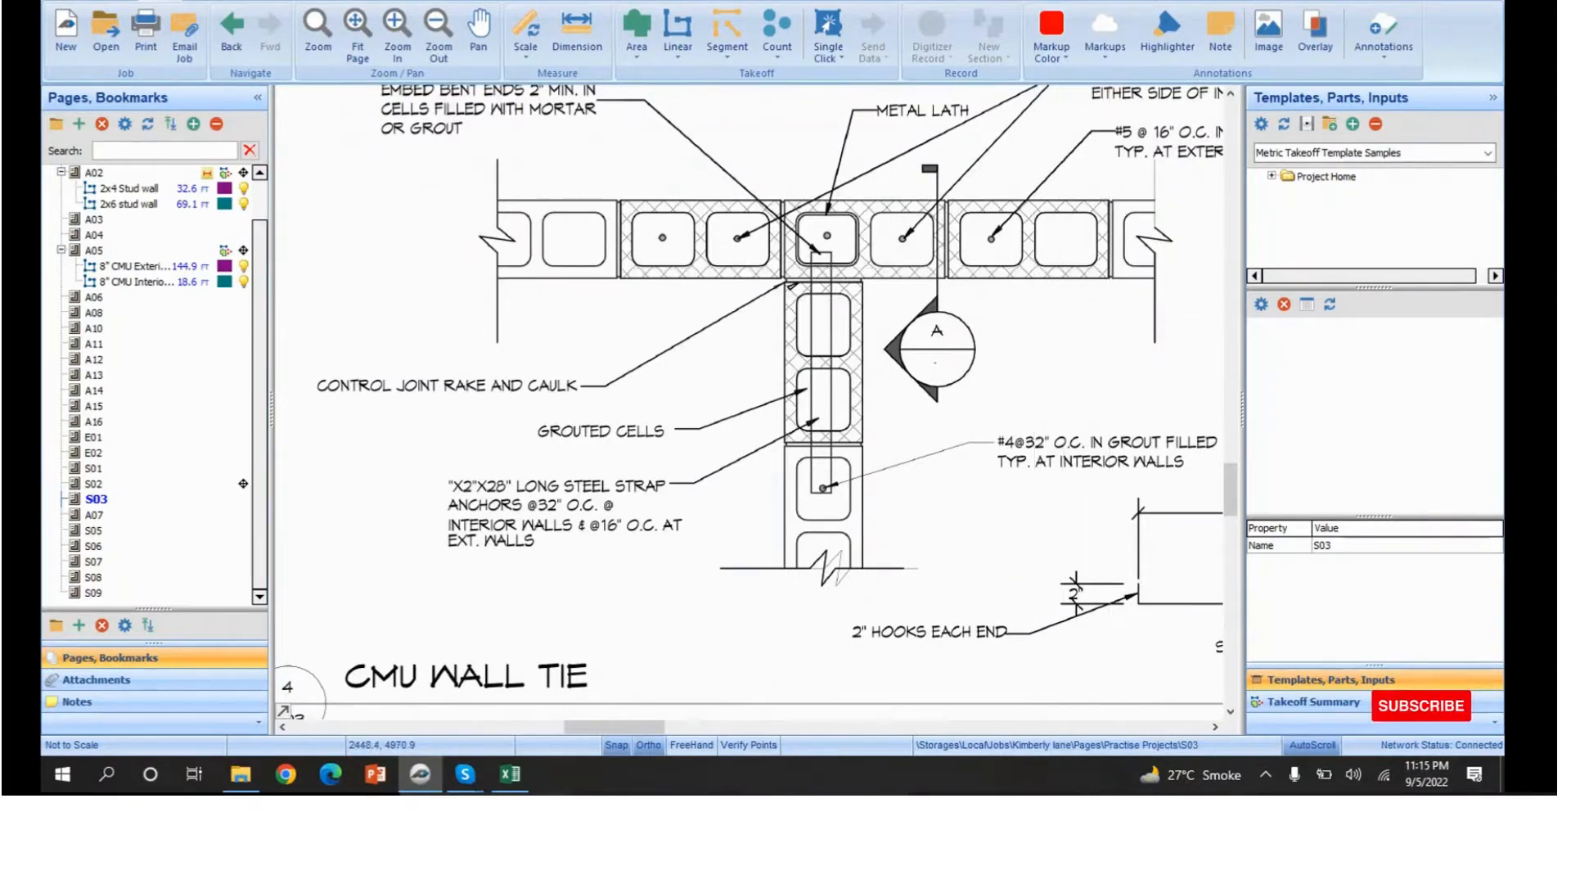
- Examine the vertical rebar notes for grout-filled cells at exterior and interior walls in the CMU wall tie detail on S03
{"action": "right_click_drag", "start_coordinate": [1035, 305], "coordinate": [1017, 305]}
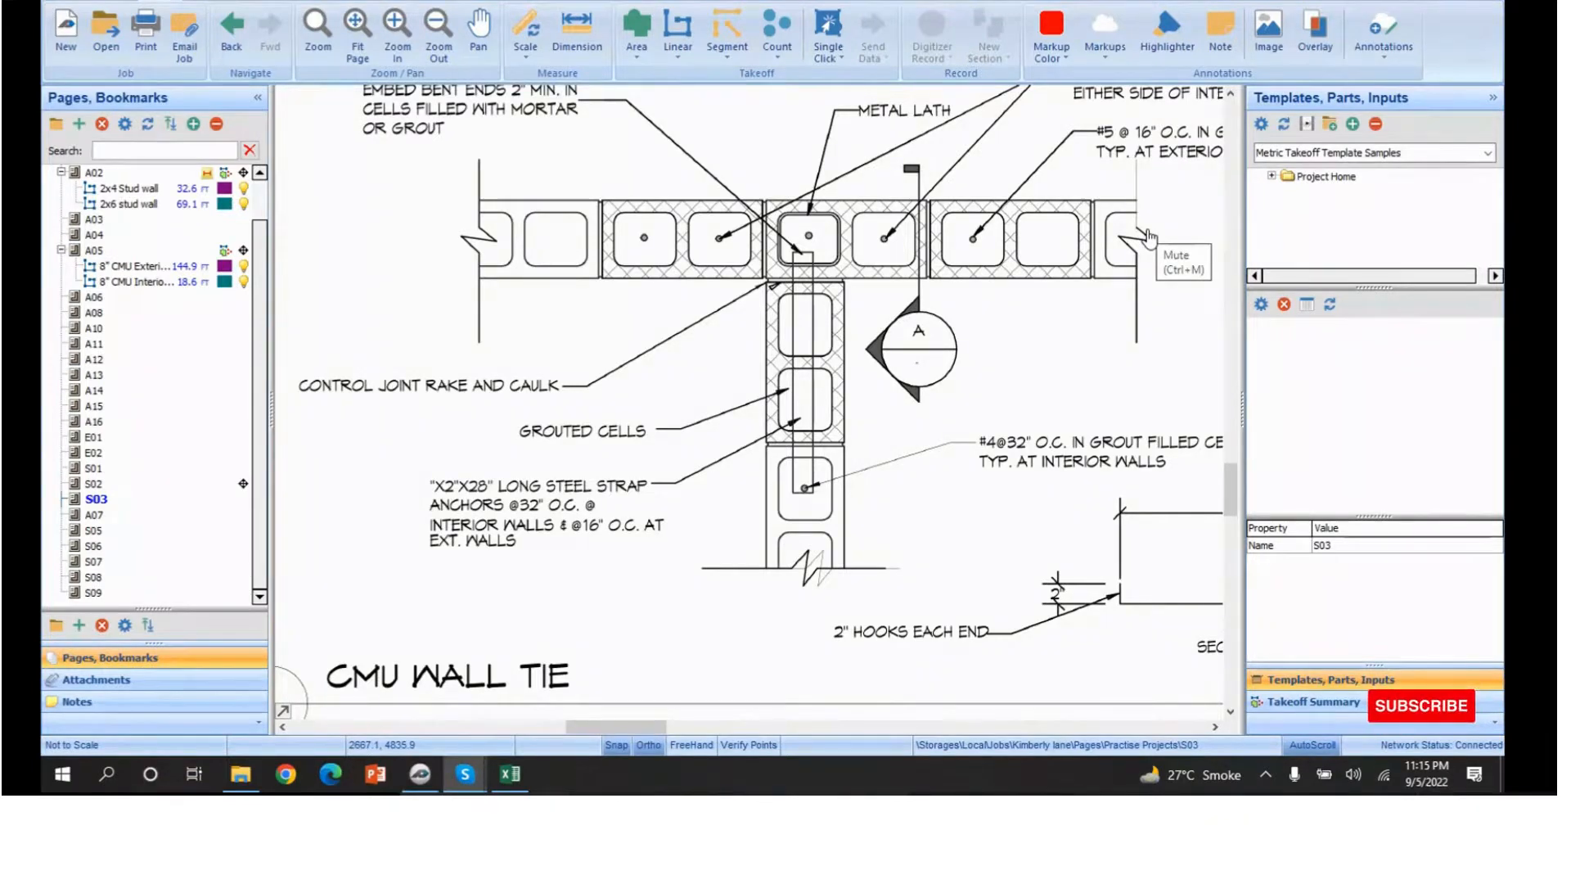
{"action": "mouse_move", "coordinate": [1149, 237]}
{"action": "middle_mouse_down"}
{"action": "mouse_move", "coordinate": [1105, 285]}
{"action": "mouse_move", "coordinate": [808, 422]}
{"action": "mouse_move", "coordinate": [760, 269]}
{"action": "middle_mouse_up"}
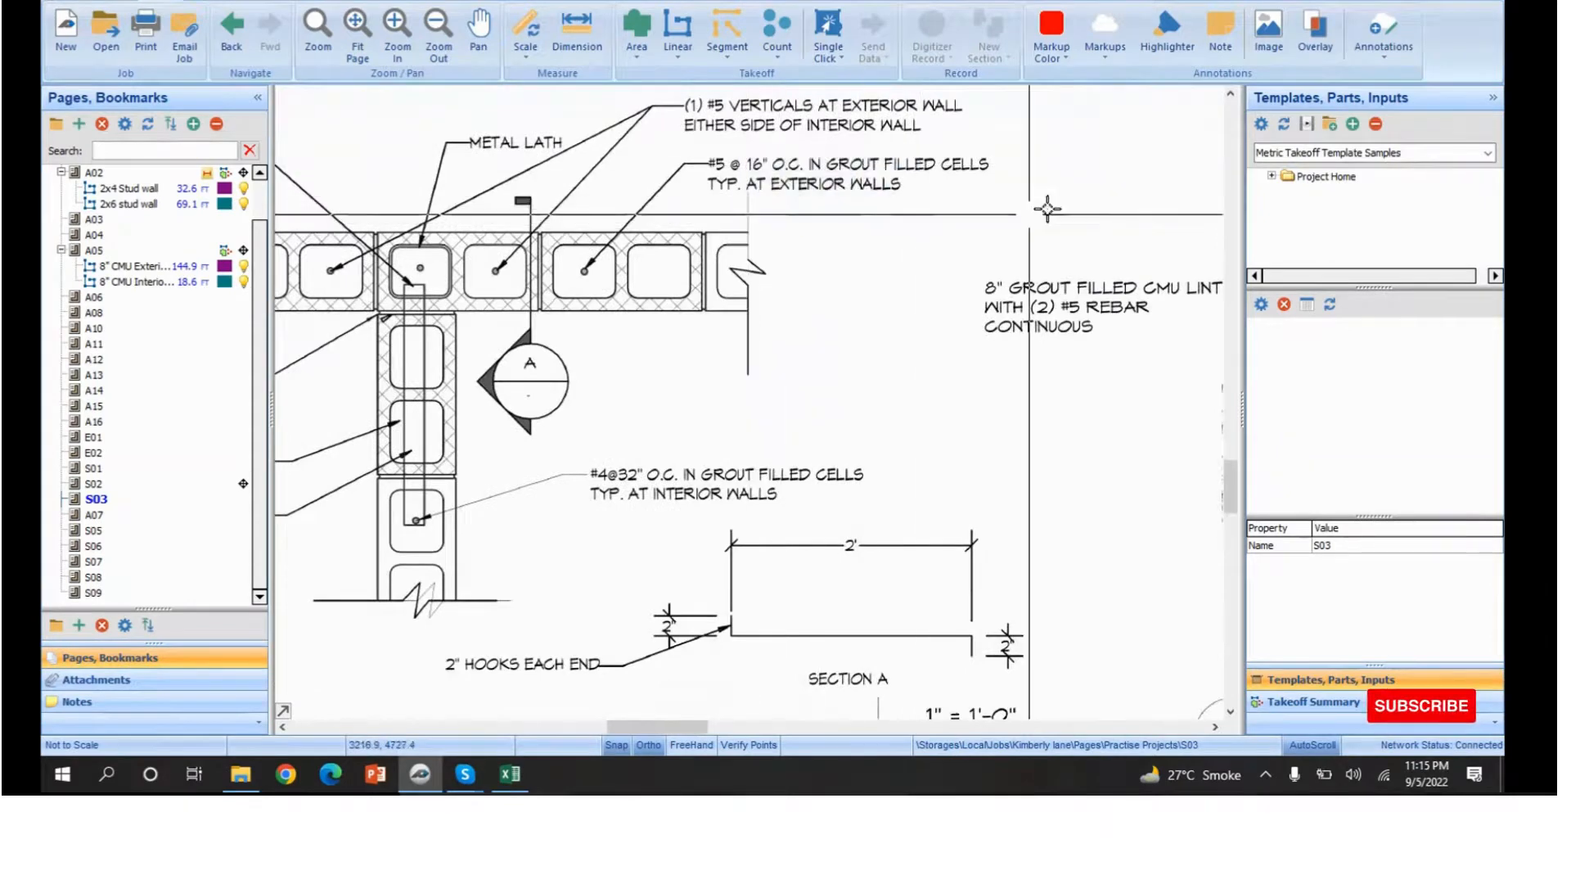
{"action": "left_click_drag", "start_coordinate": [723, 129], "coordinate": [812, 204]}
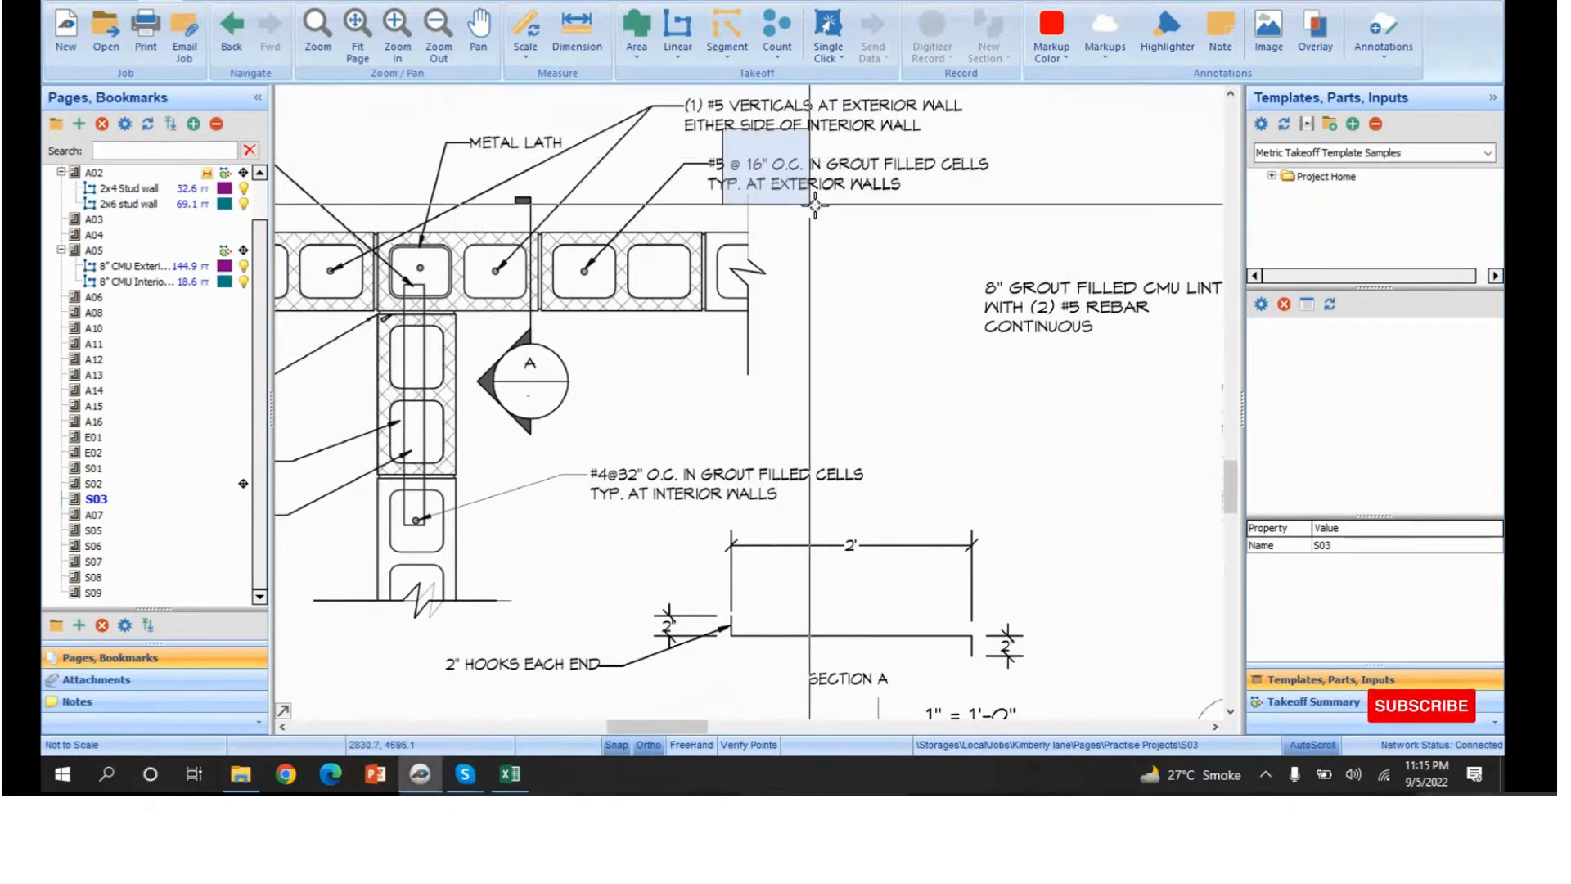
{"action": "left_click_drag", "start_coordinate": [597, 457], "coordinate": [851, 545]}
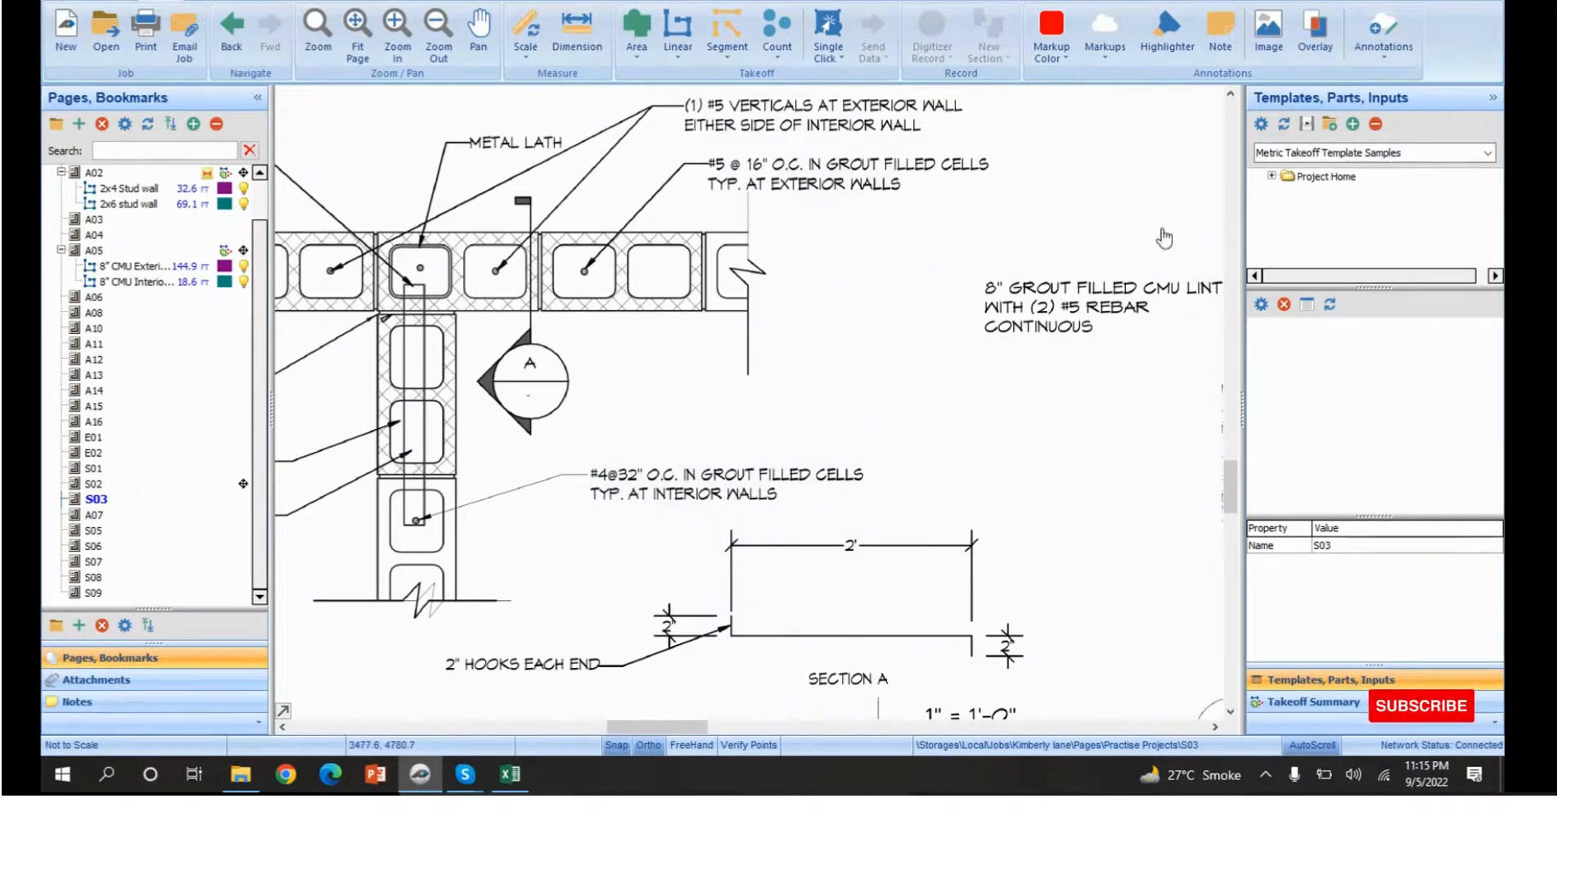
{"action": "scroll", "coordinate": [836, 305], "scroll_direction": "down", "scroll_amount": 1}
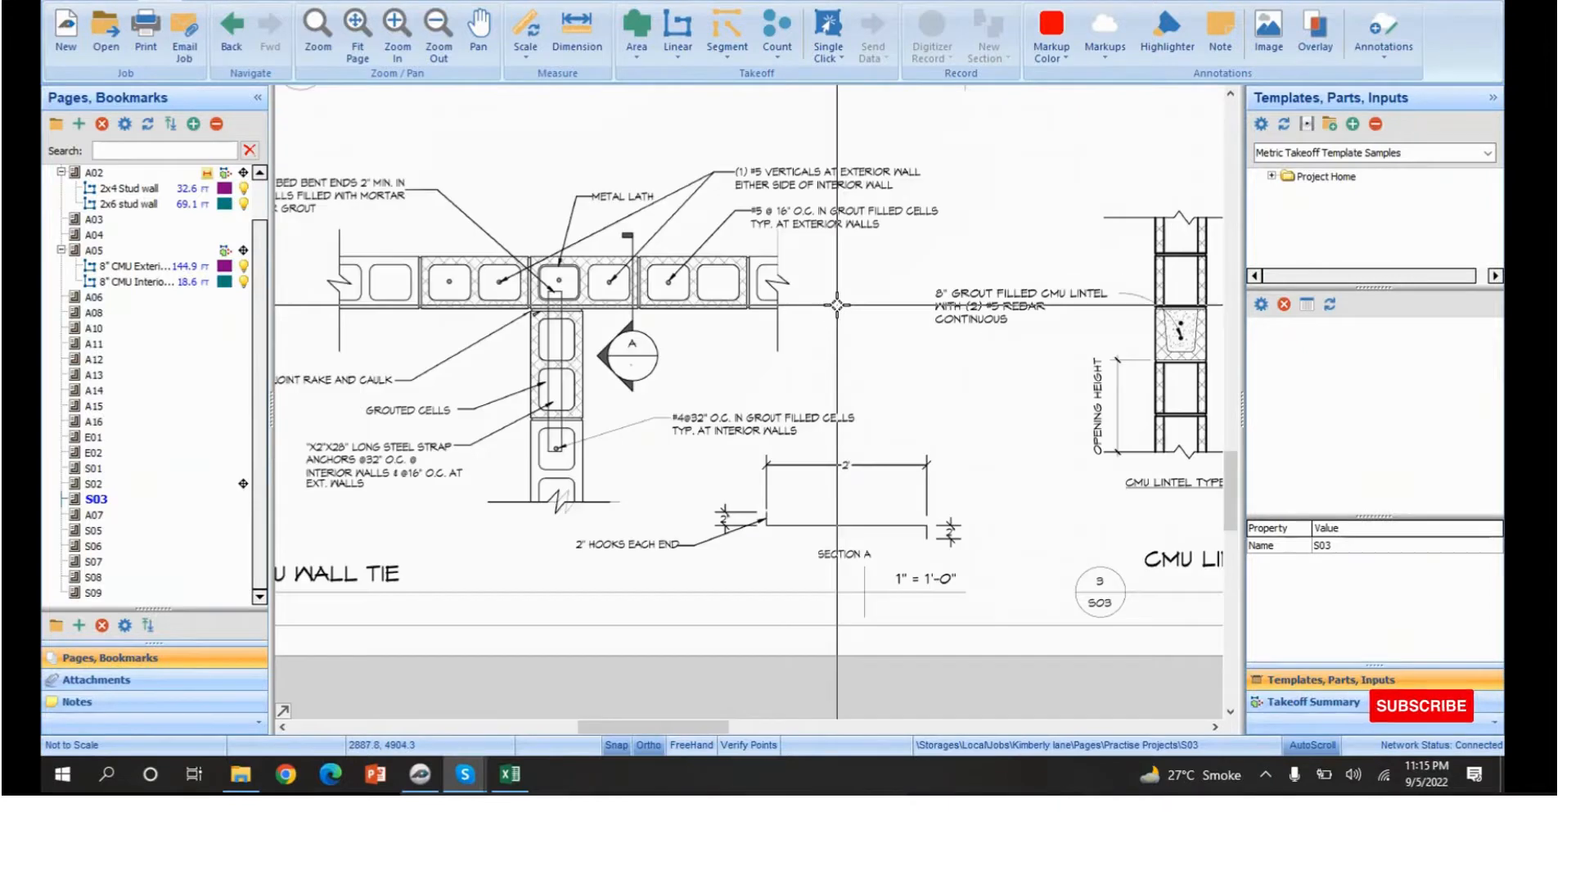
{"action": "scroll", "coordinate": [691, 305], "scroll_direction": "up", "scroll_amount": 1}
{"action": "scroll", "coordinate": [638, 304], "scroll_direction": "up", "scroll_amount": 1}
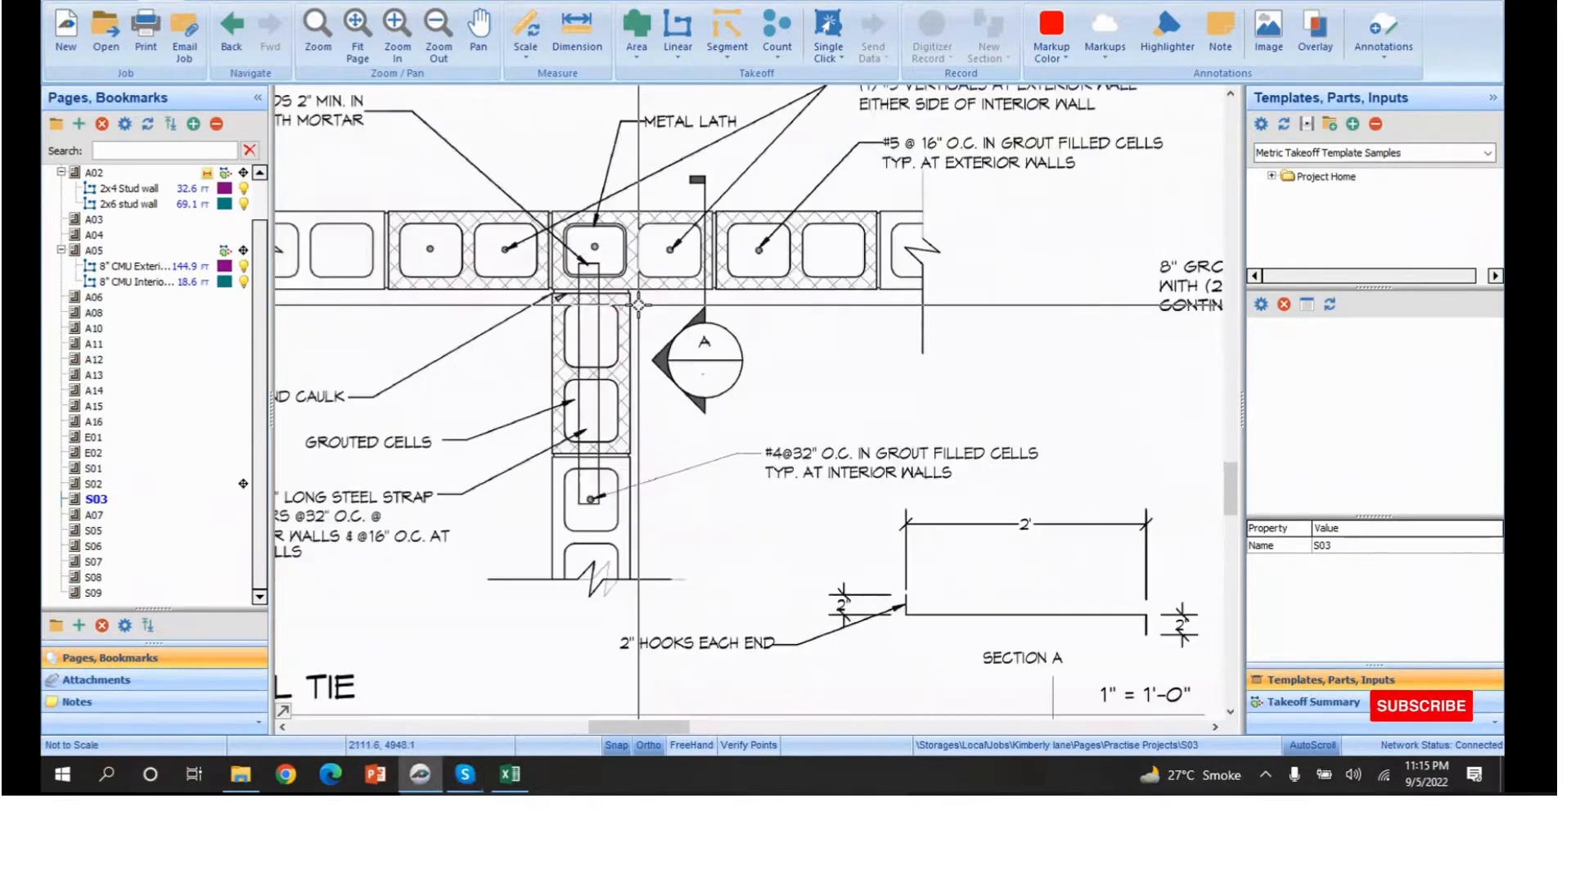
{"action": "middle_click_drag", "start_coordinate": [653, 316], "coordinate": [689, 343]}
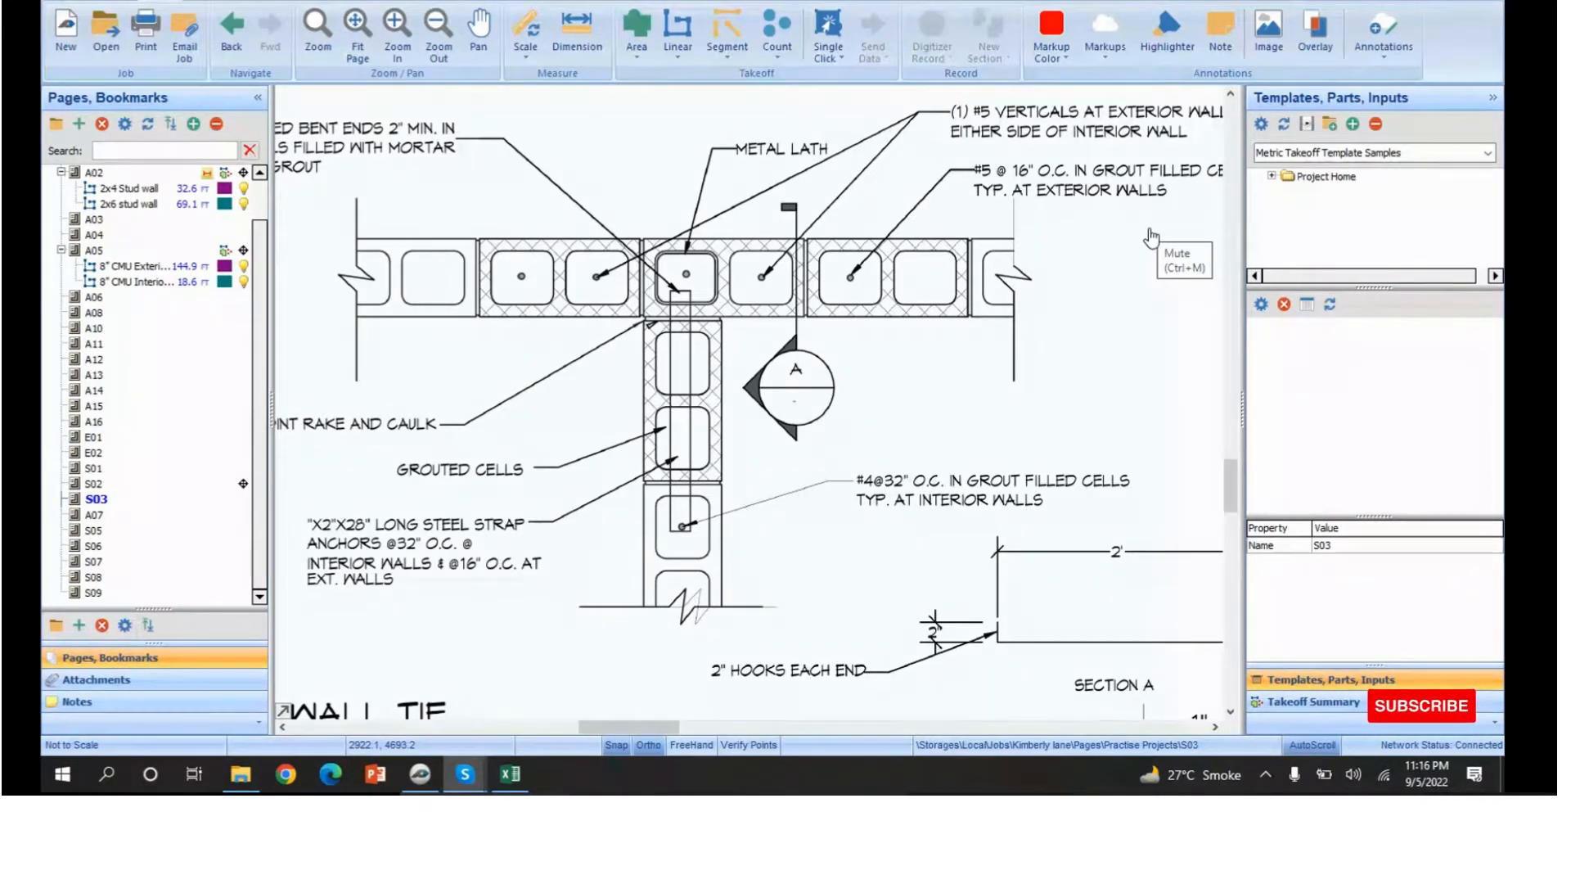
{"action": "left_click", "coordinate": [1151, 238]}
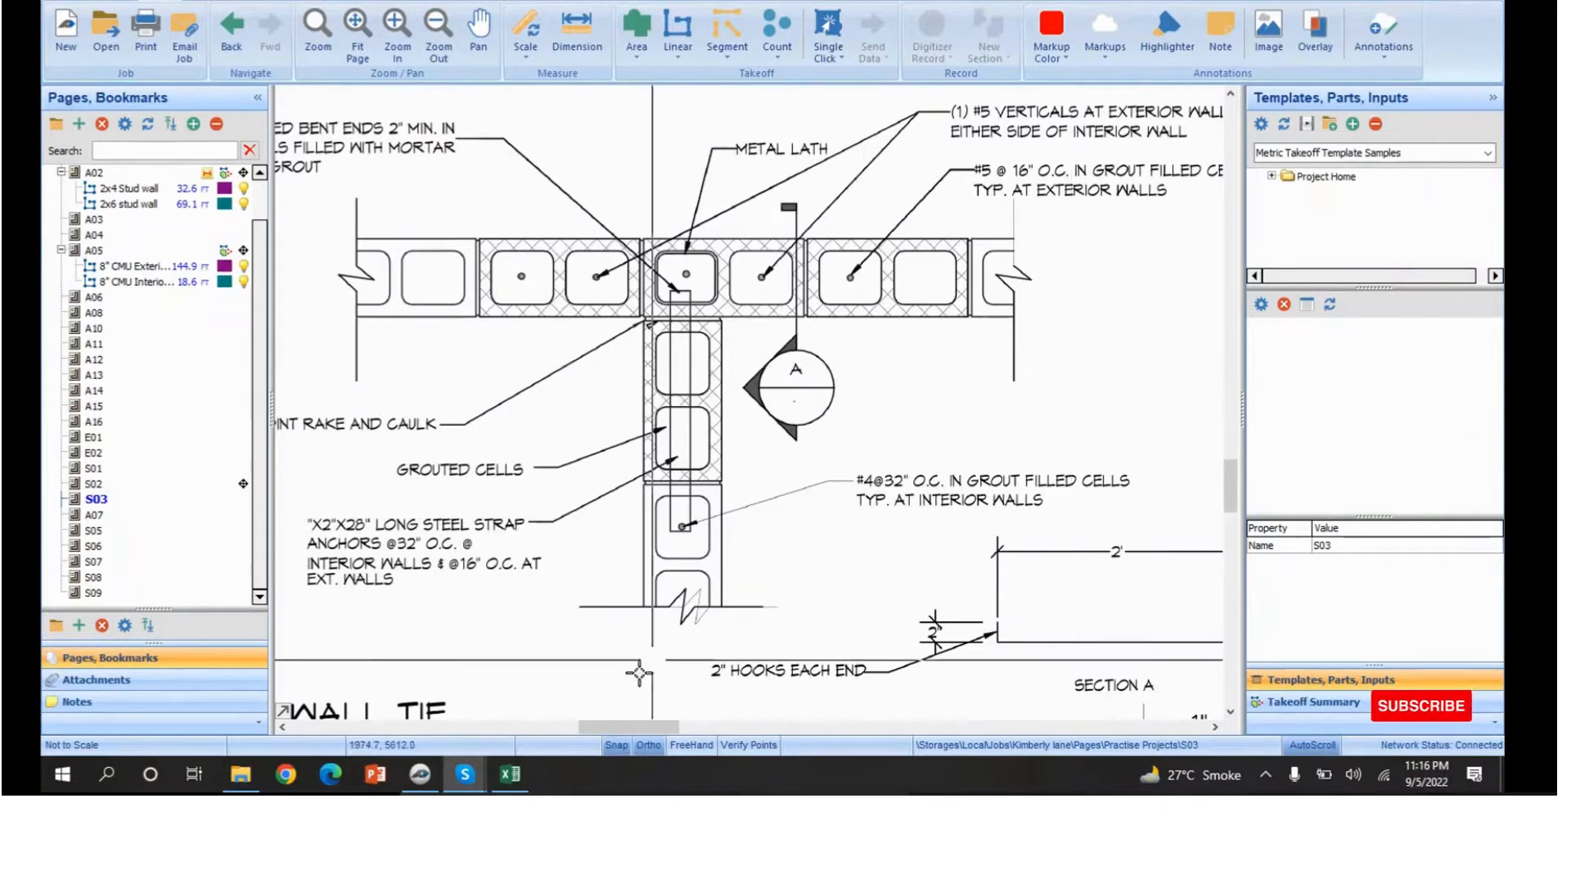
- Switch to Excel and inspect the formula for the 2"X2" long steel strap anchor quantity under the 8" CMU exterior wall
{"action": "left_click", "coordinate": [511, 774]}
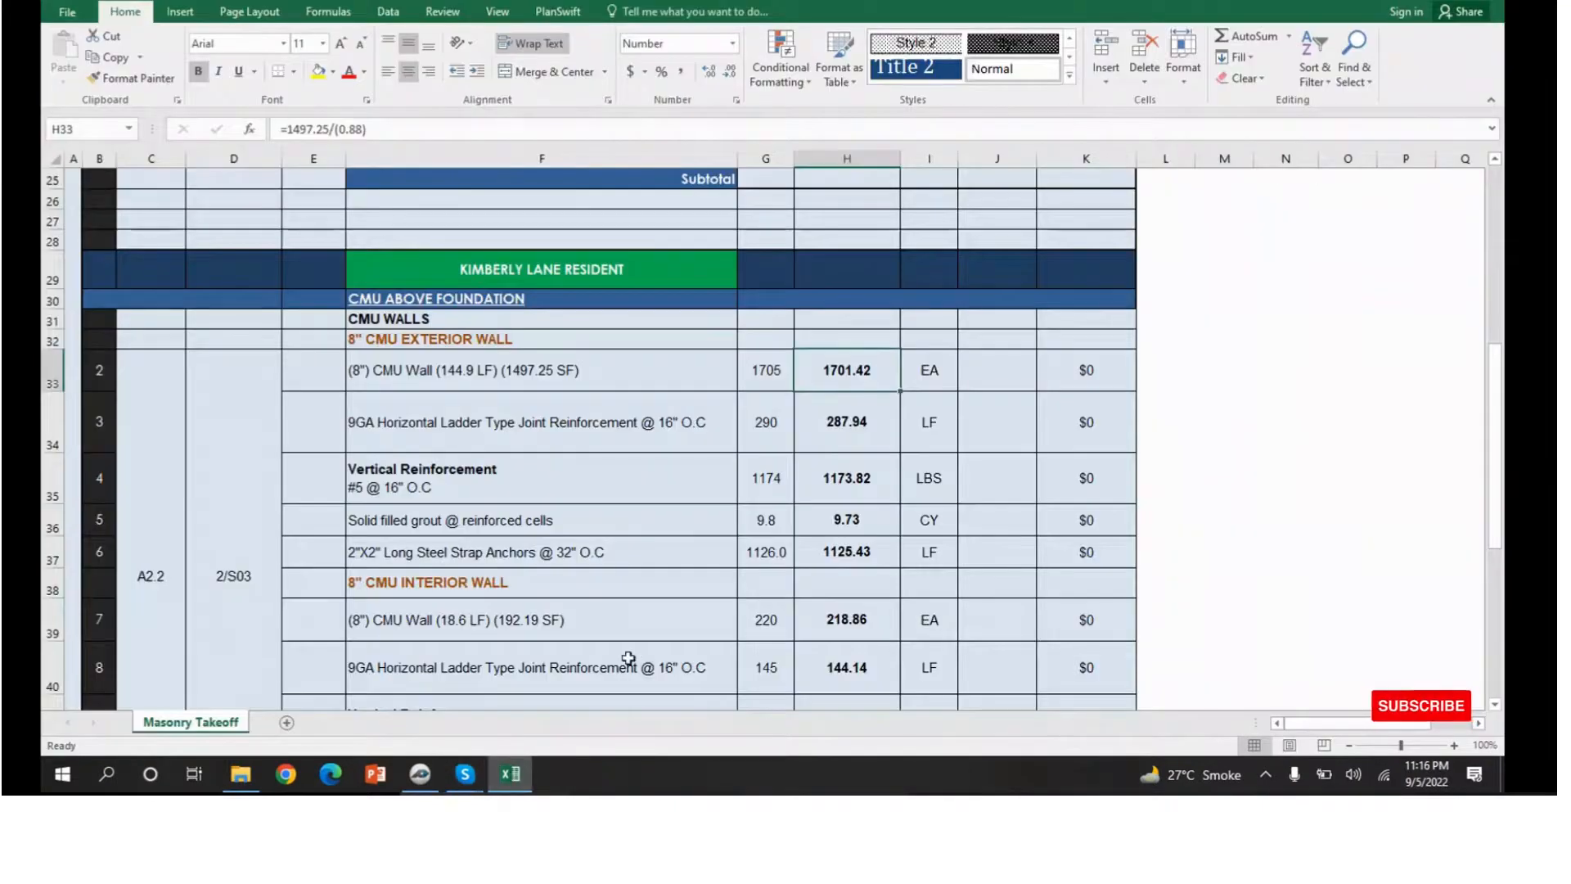
{"action": "scroll", "coordinate": [683, 603], "scroll_direction": "up", "scroll_amount": 1}
{"action": "scroll", "coordinate": [864, 572], "scroll_direction": "down", "scroll_amount": 1}
{"action": "scroll", "coordinate": [864, 571], "scroll_direction": "down", "scroll_amount": 1}
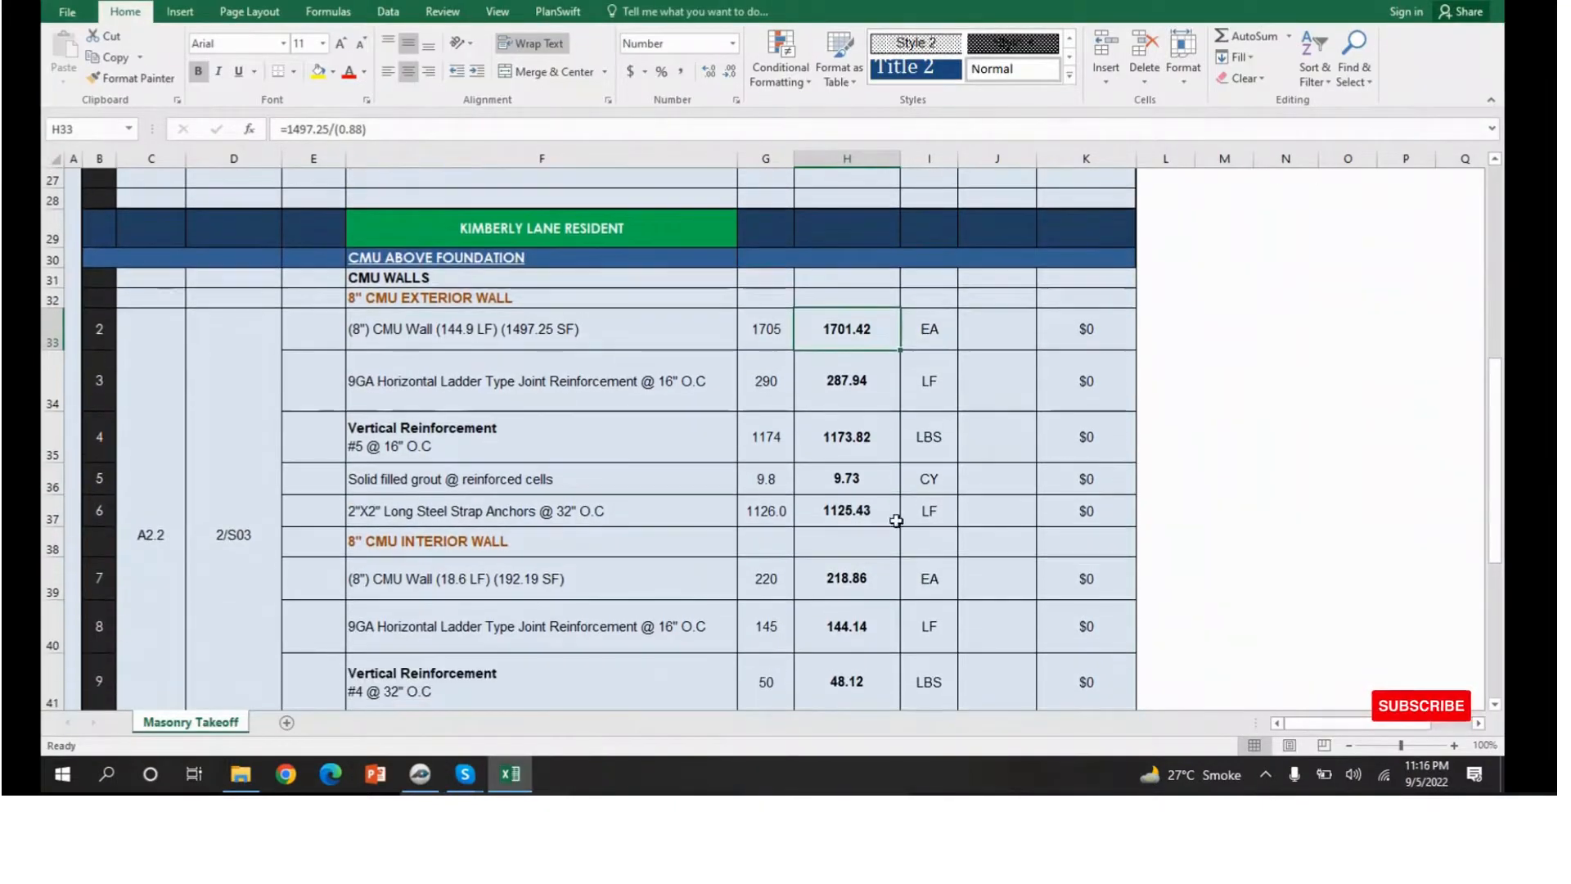
{"action": "scroll", "coordinate": [887, 515], "scroll_direction": "down", "scroll_amount": 1}
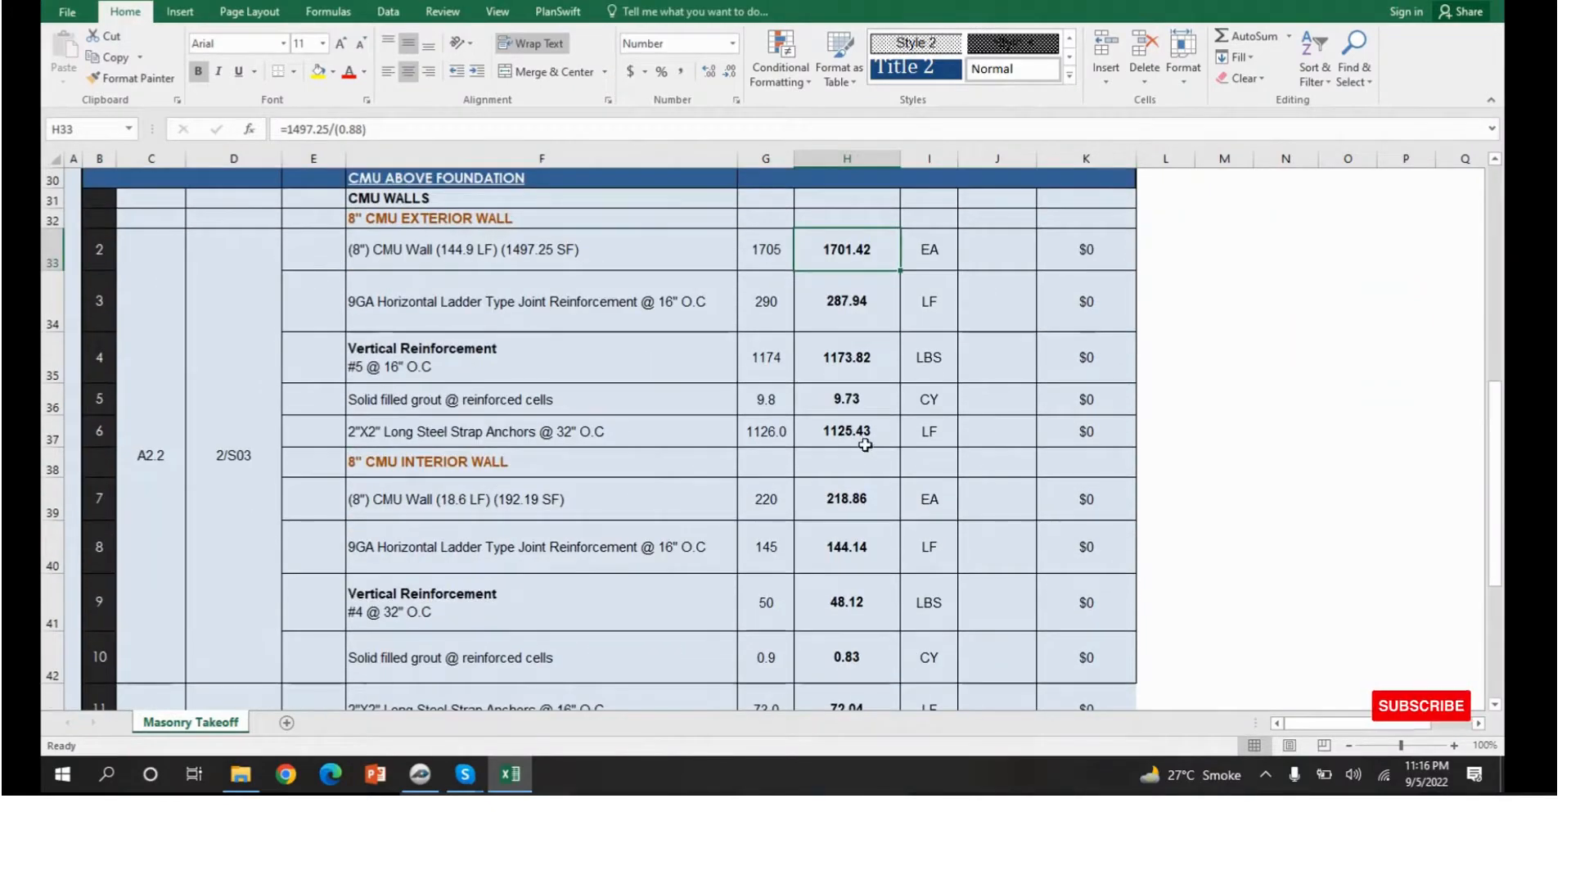
{"action": "left_click", "coordinate": [885, 434]}
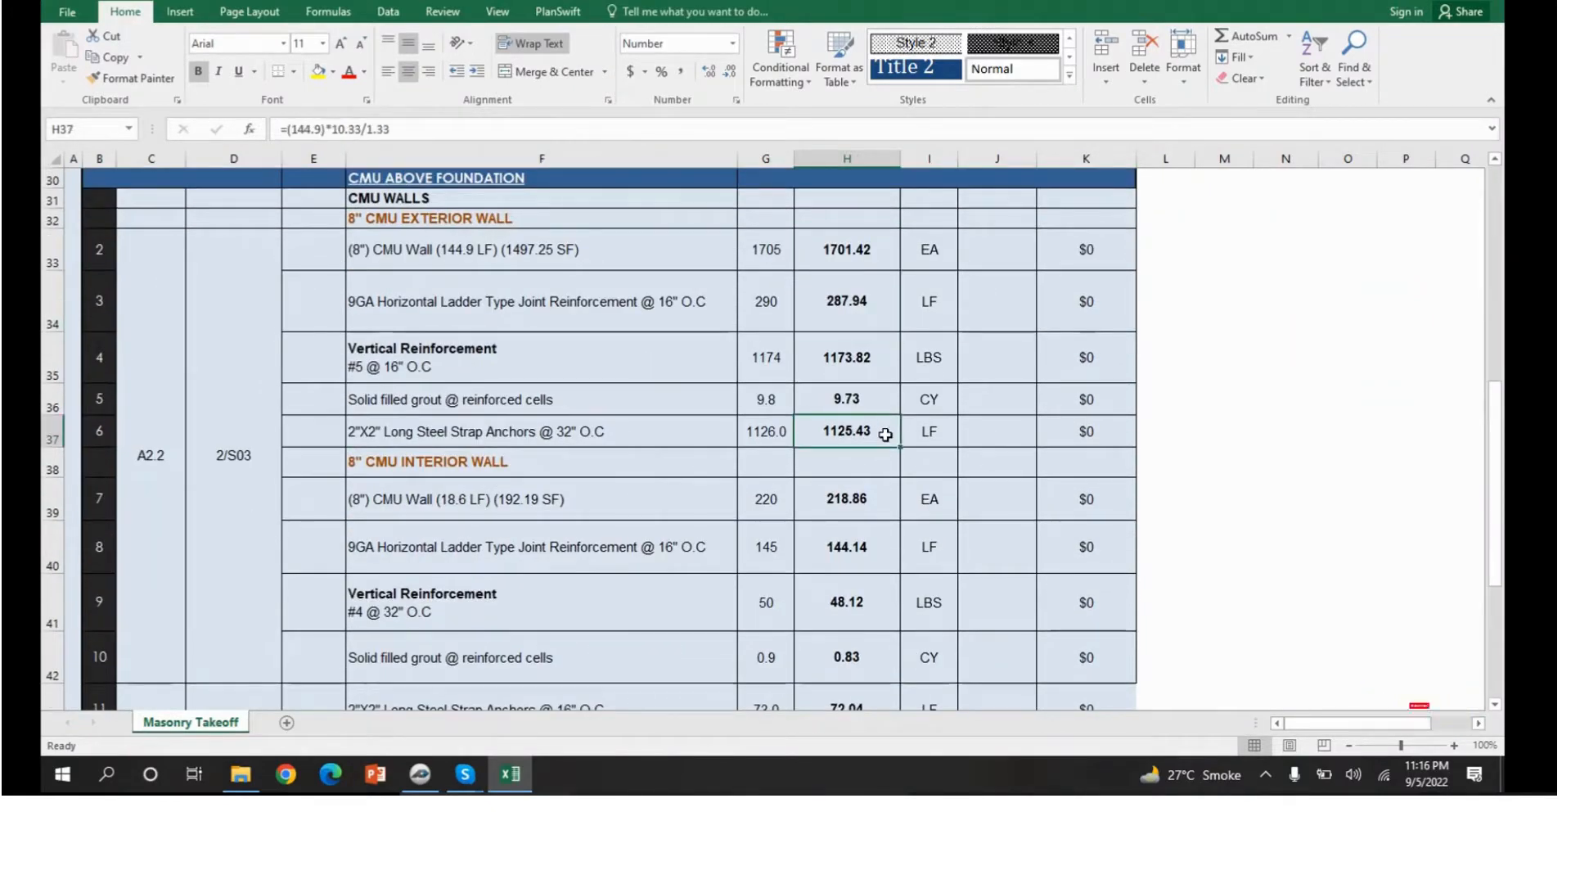
- Enlarge the Masonry Takeoff sheet to 140% and review the Kimberly Lane exterior and interior CMU wall quantities
{"action": "scroll", "coordinate": [886, 434], "scroll_direction": "up", "scroll_amount": 1}
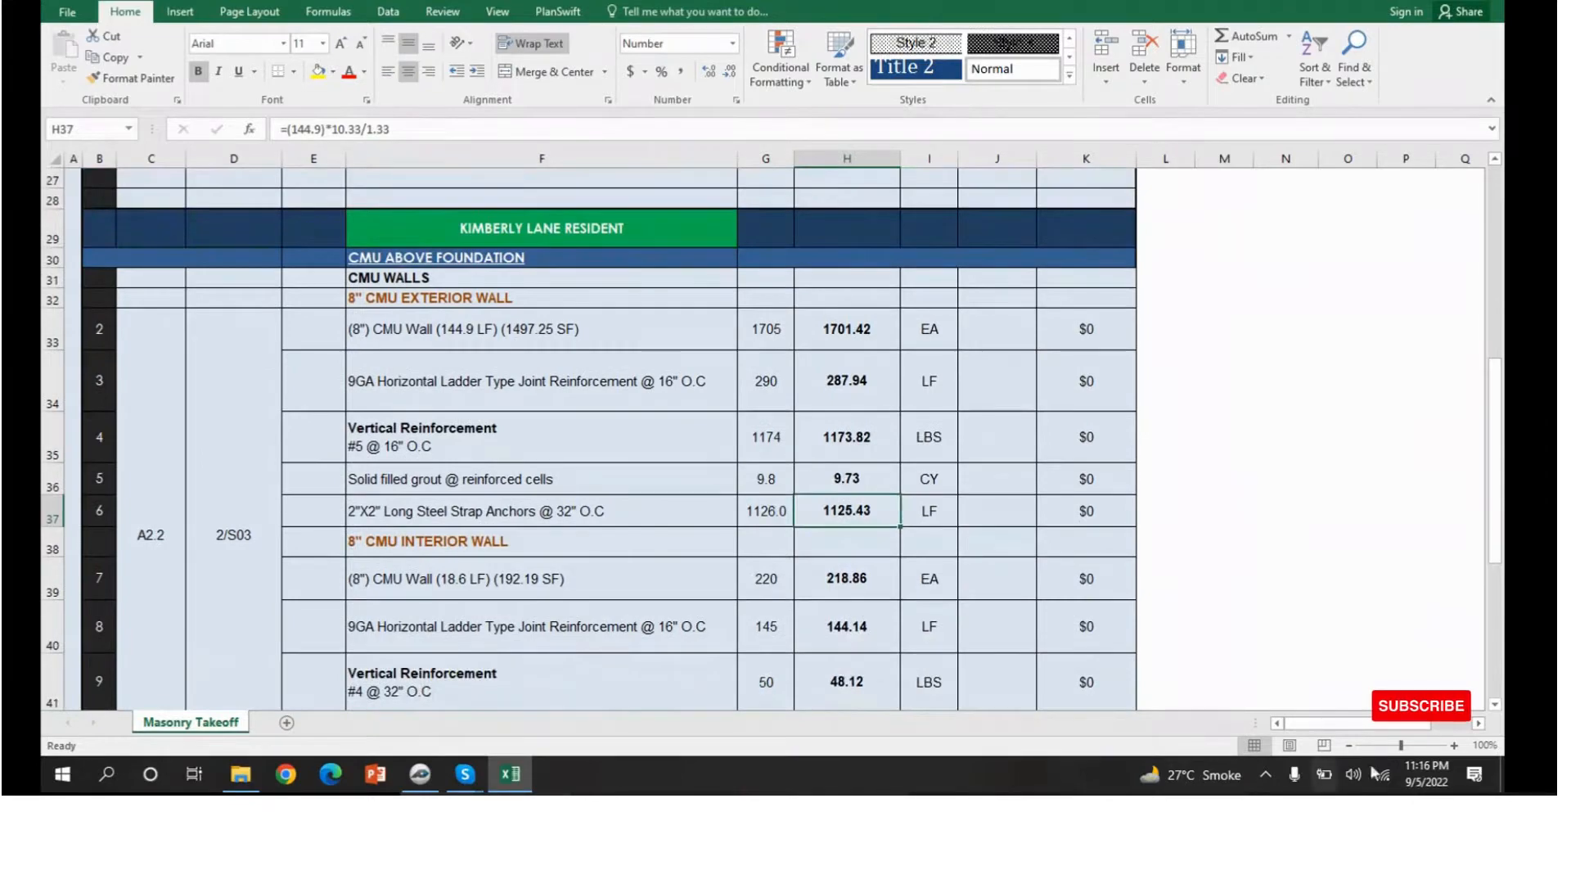
{"action": "left_click", "coordinate": [1454, 744]}
{"action": "left_click", "coordinate": [1454, 744]}
{"action": "left_click", "coordinate": [1454, 745]}
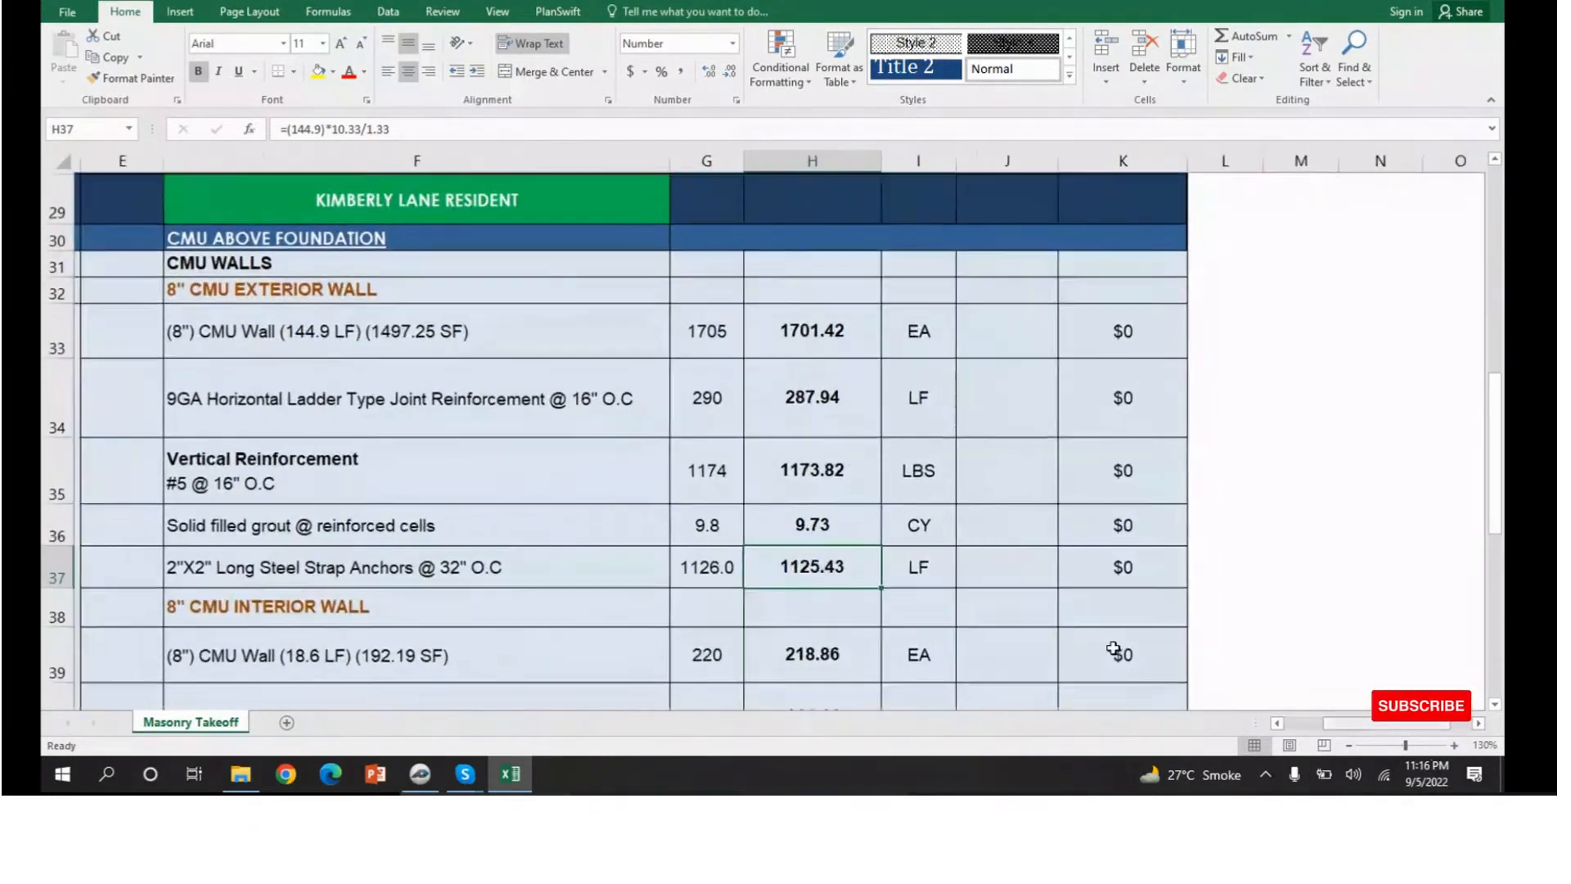
{"action": "scroll", "coordinate": [1186, 273], "scroll_direction": "down", "scroll_amount": 1}
{"action": "left_click", "coordinate": [1149, 228]}
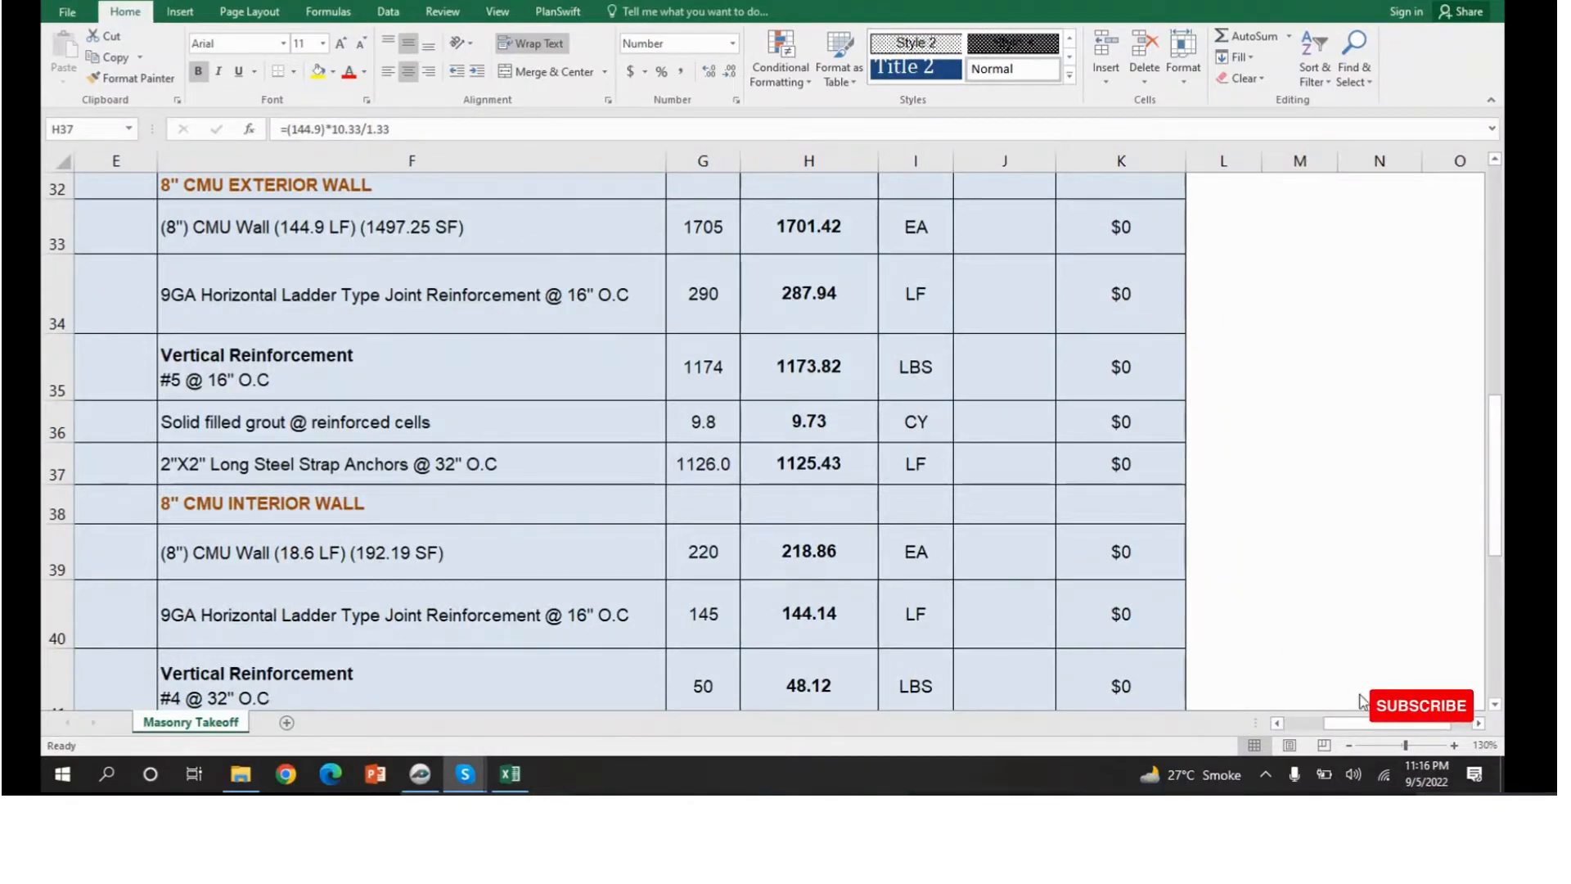
{"action": "left_click", "coordinate": [1455, 745]}
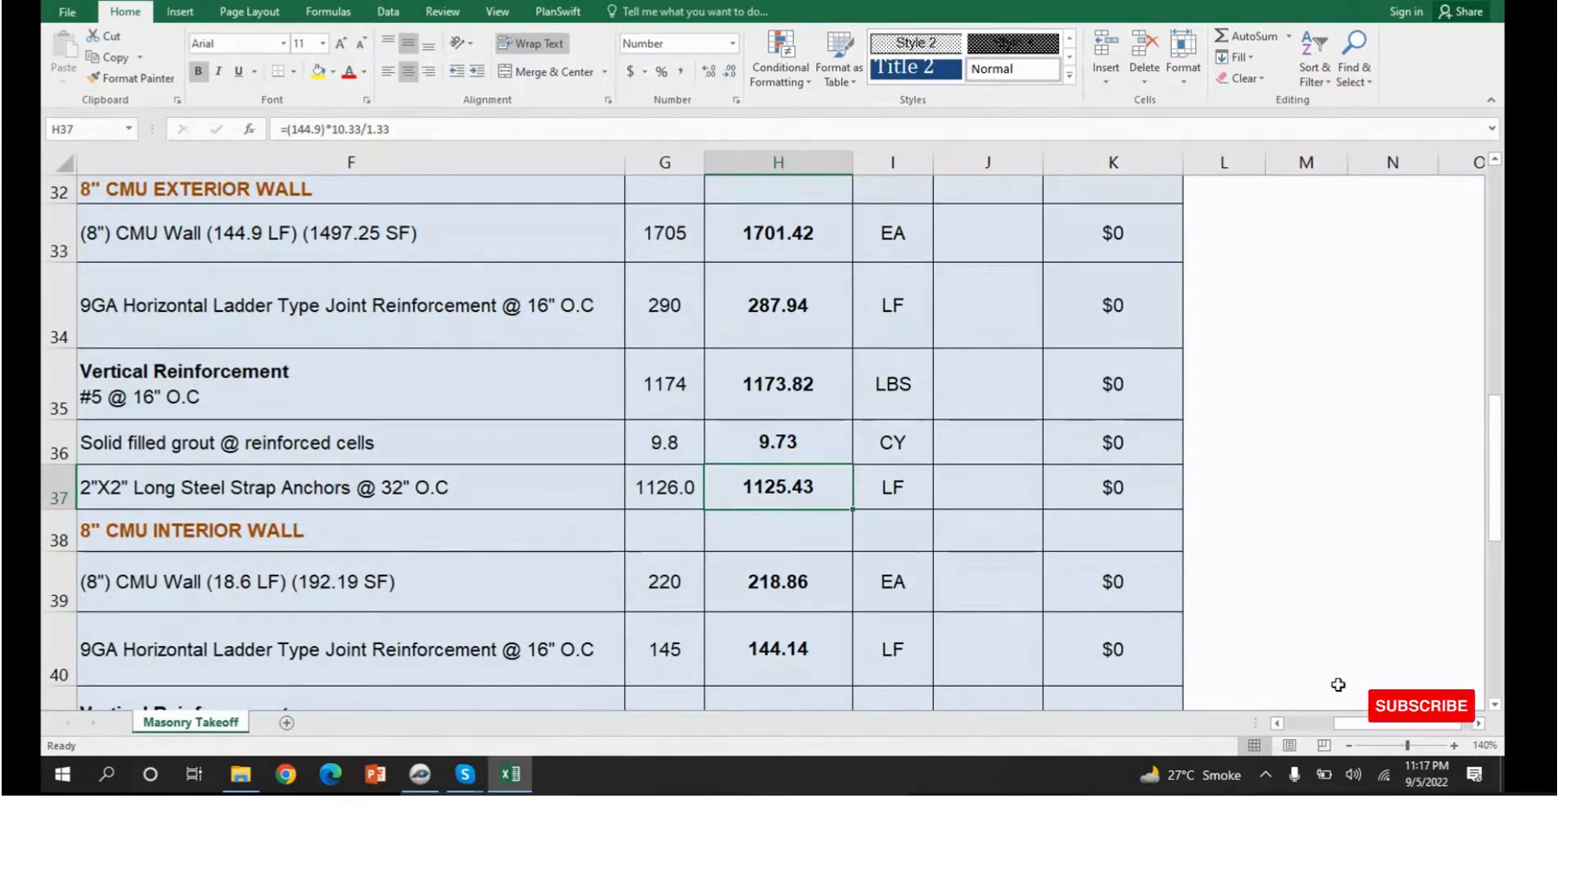
{"action": "scroll", "coordinate": [1337, 684], "scroll_direction": "left", "scroll_amount": 3}
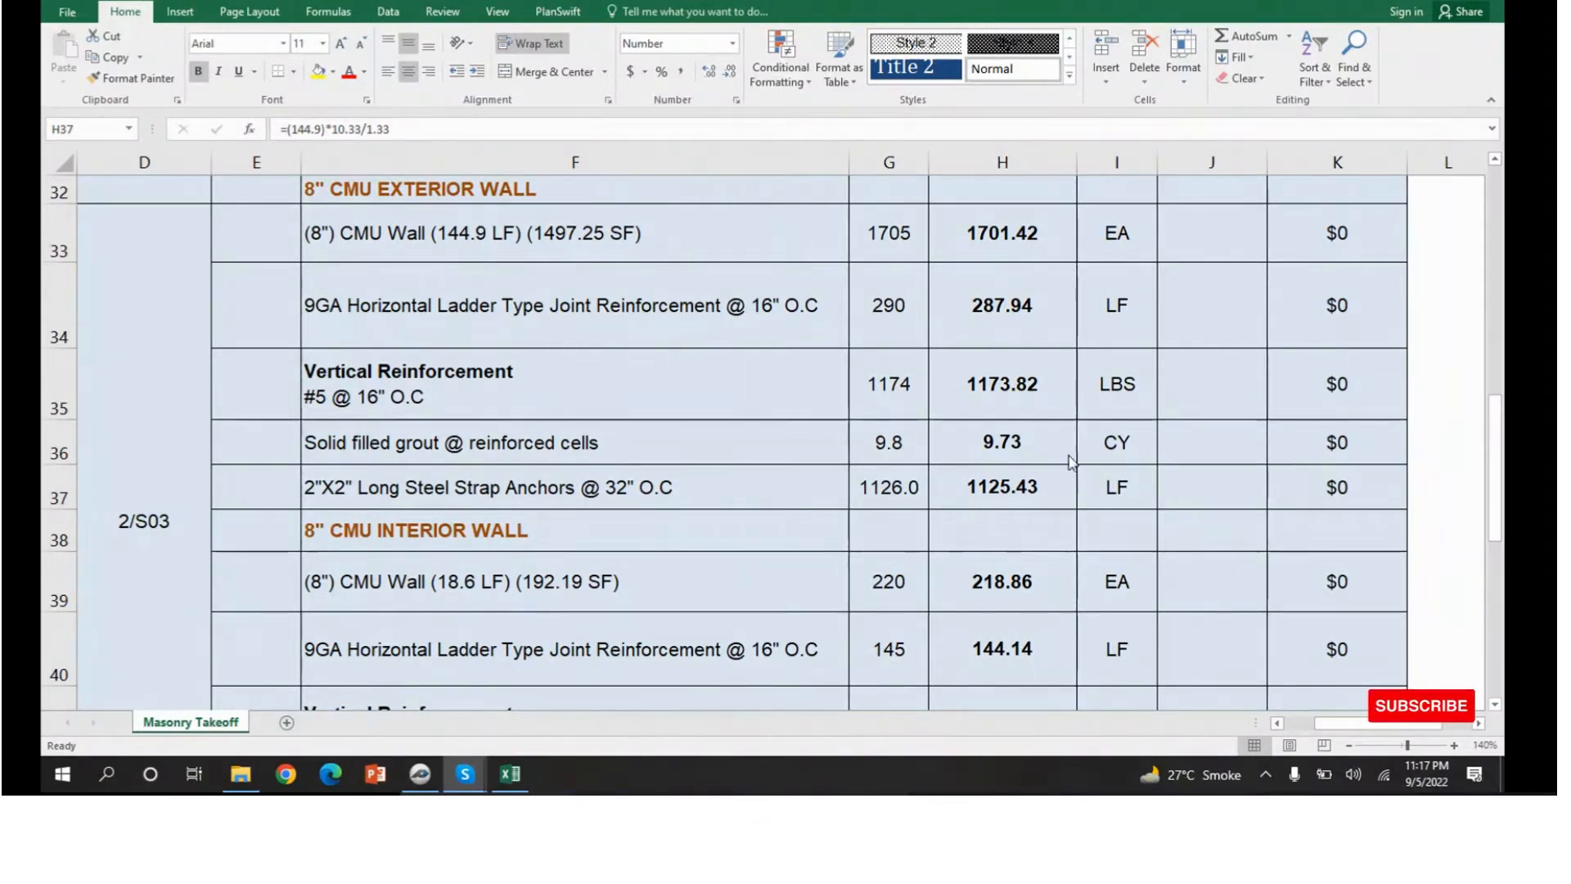
{"action": "left_click", "coordinate": [1158, 225]}
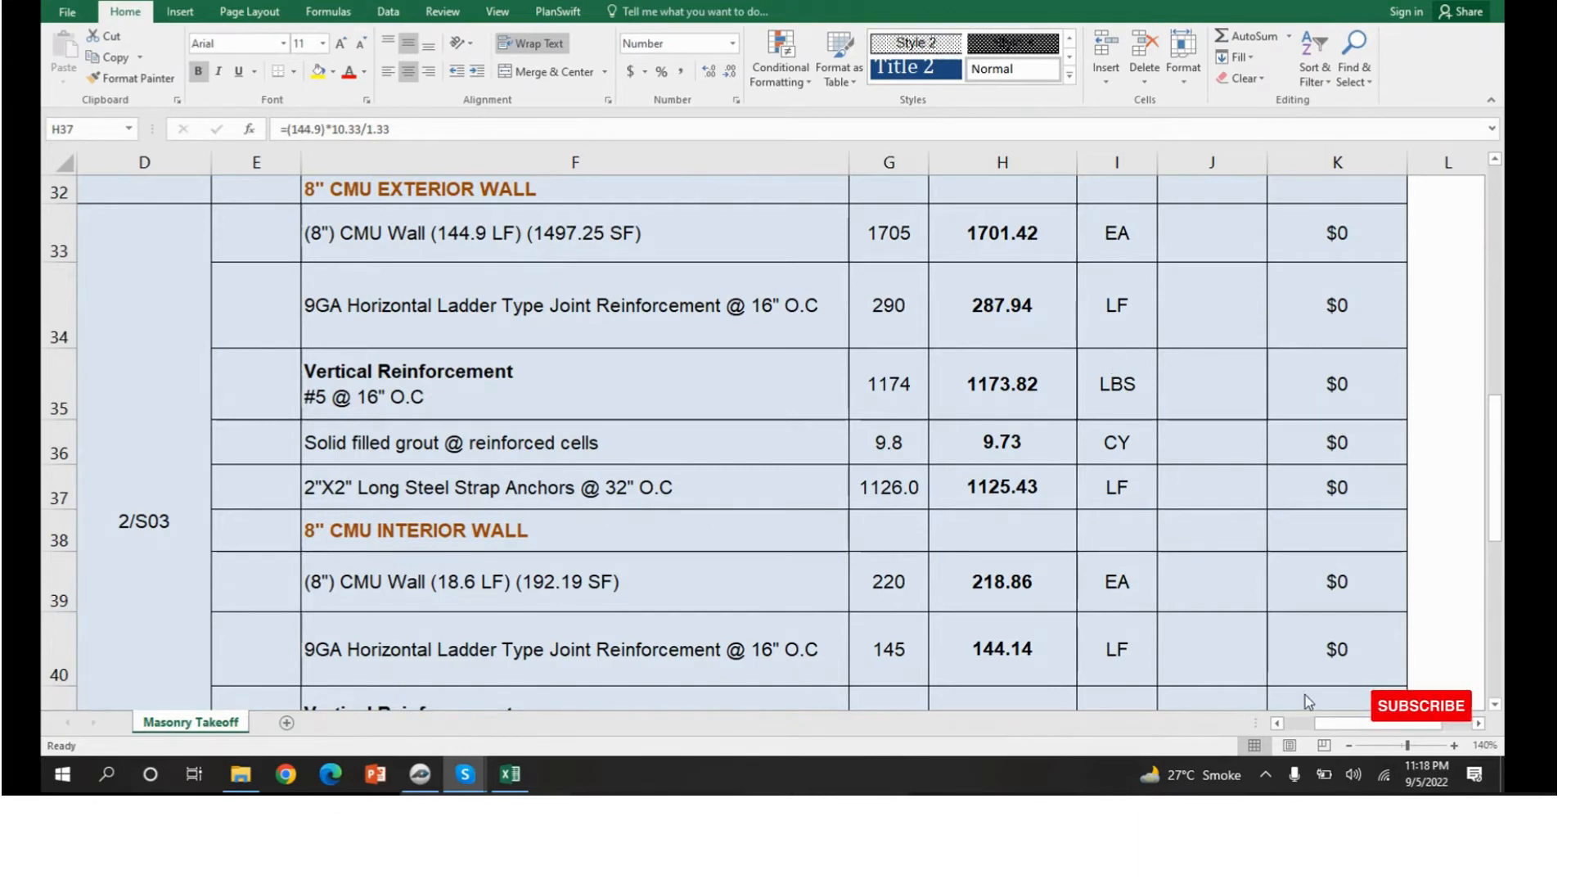
{"action": "left_click", "coordinate": [1347, 748]}
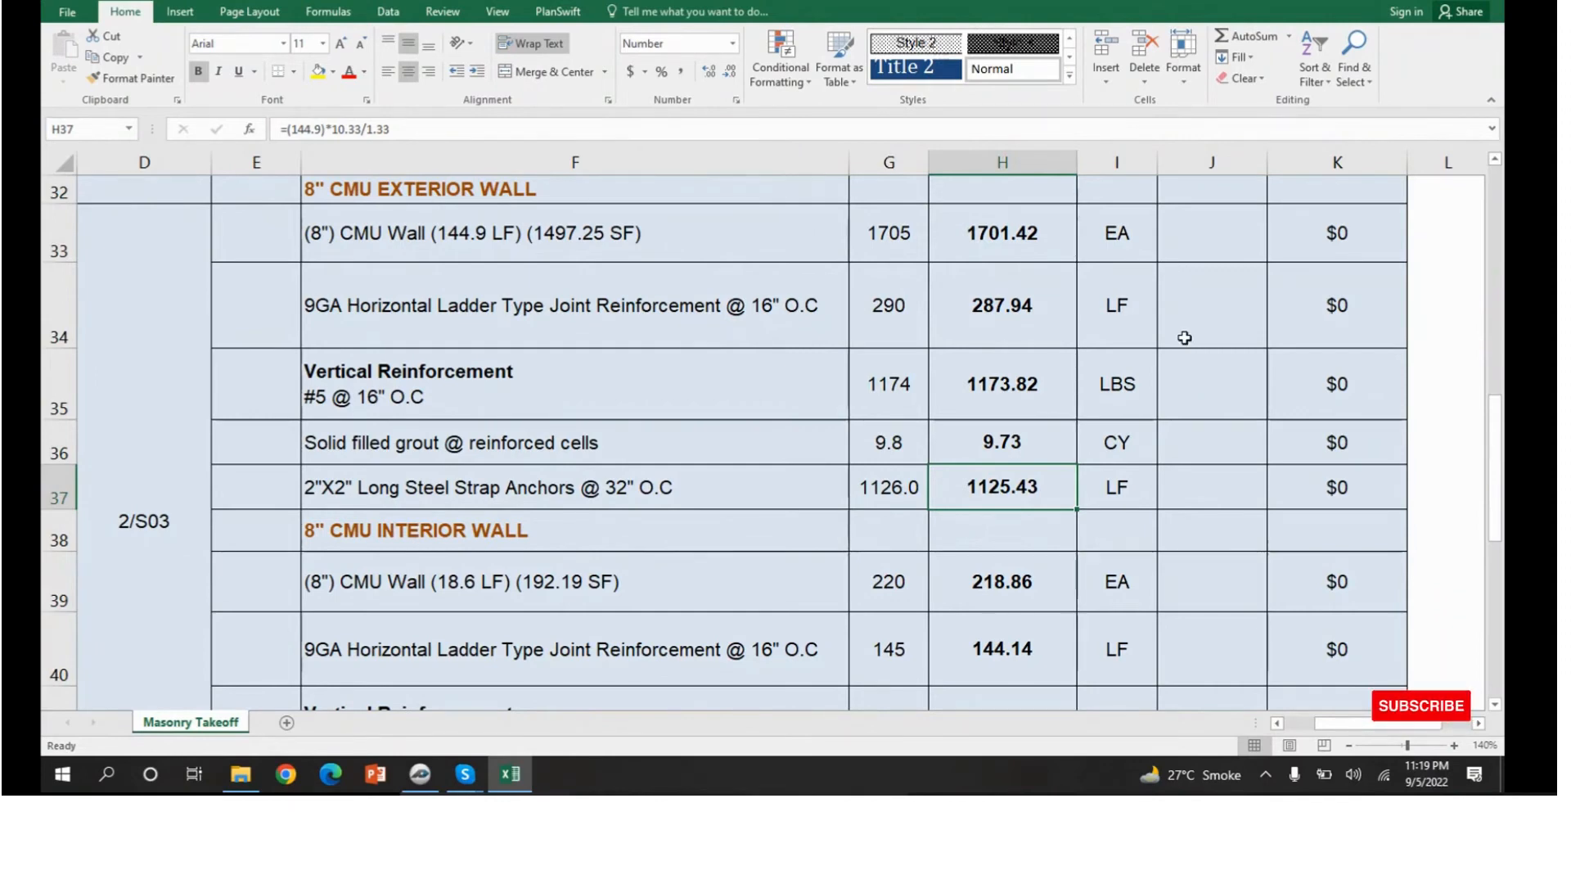
{"action": "left_click", "coordinate": [1141, 231]}
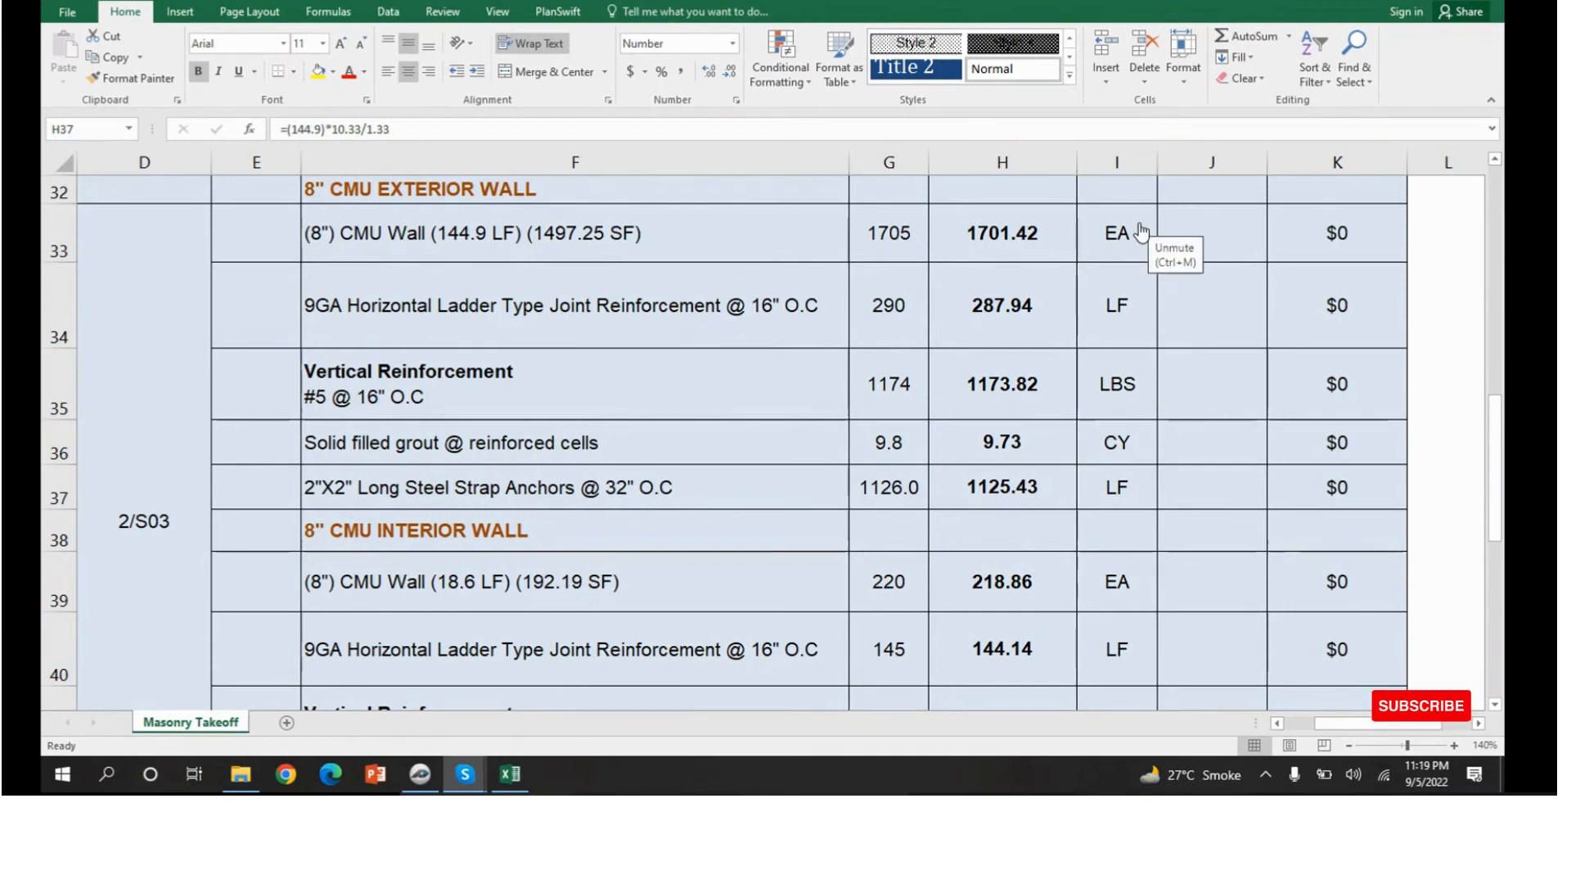